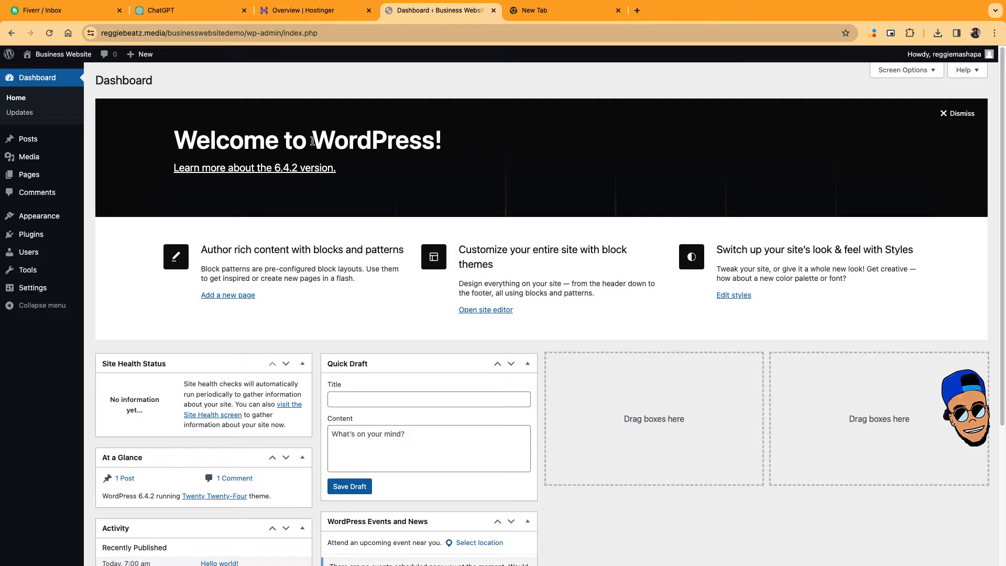
View the site's current front page in a separate browser tab and close that tab again.
{"action": "mouse_move", "coordinate": [45, 65]}
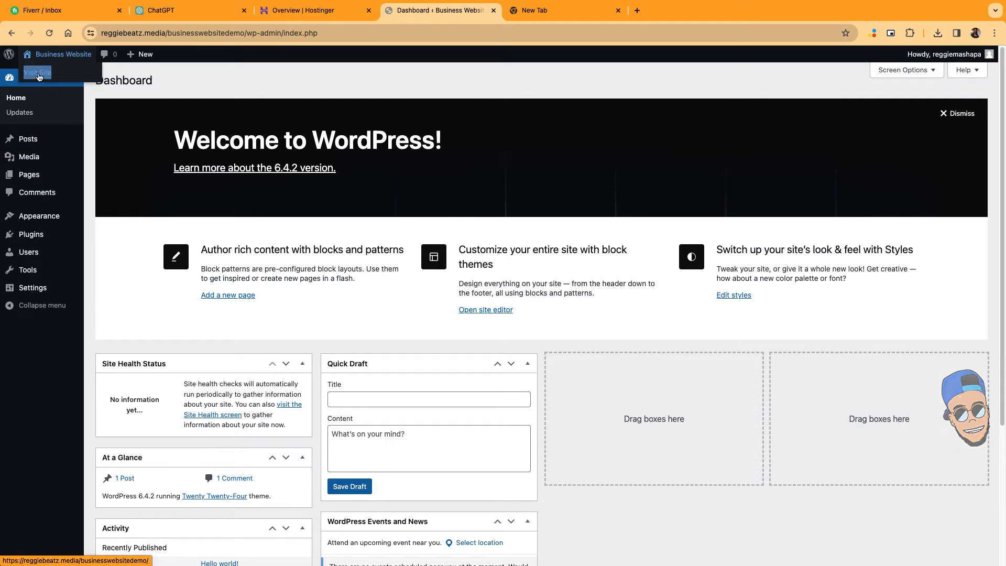
{"action": "right_click", "coordinate": [40, 79]}
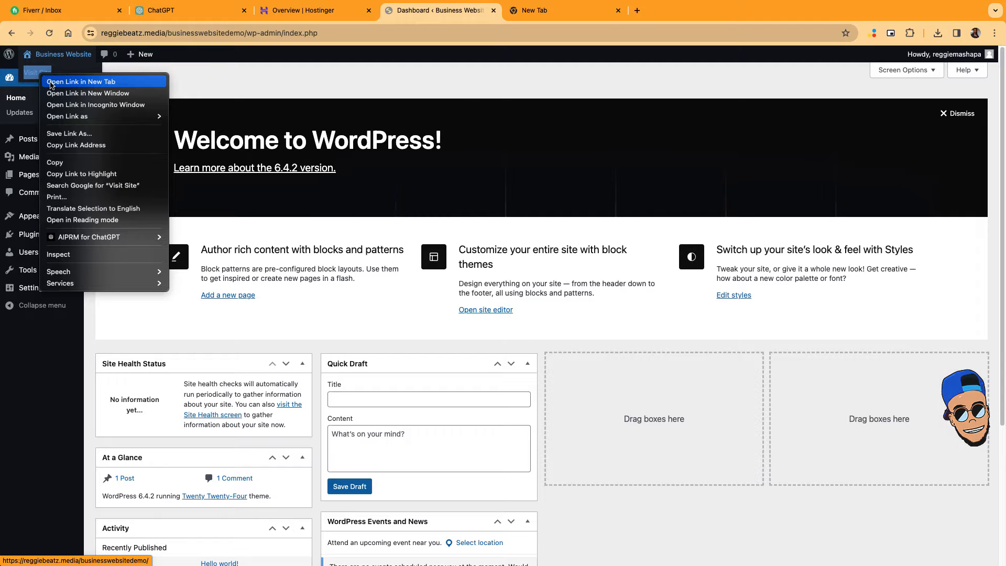
{"action": "key", "text": "Escape"}
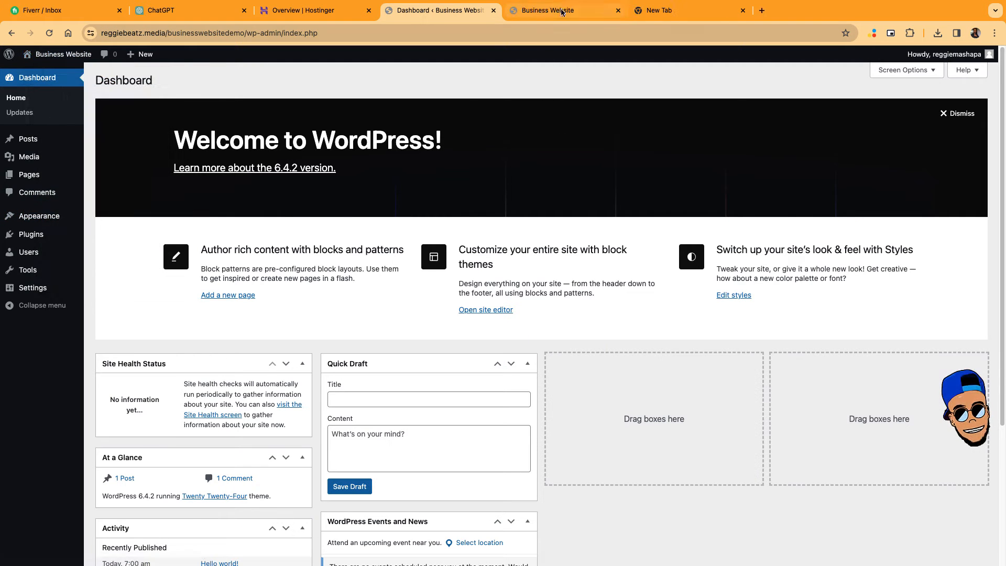
{"action": "left_click", "coordinate": [555, 10]}
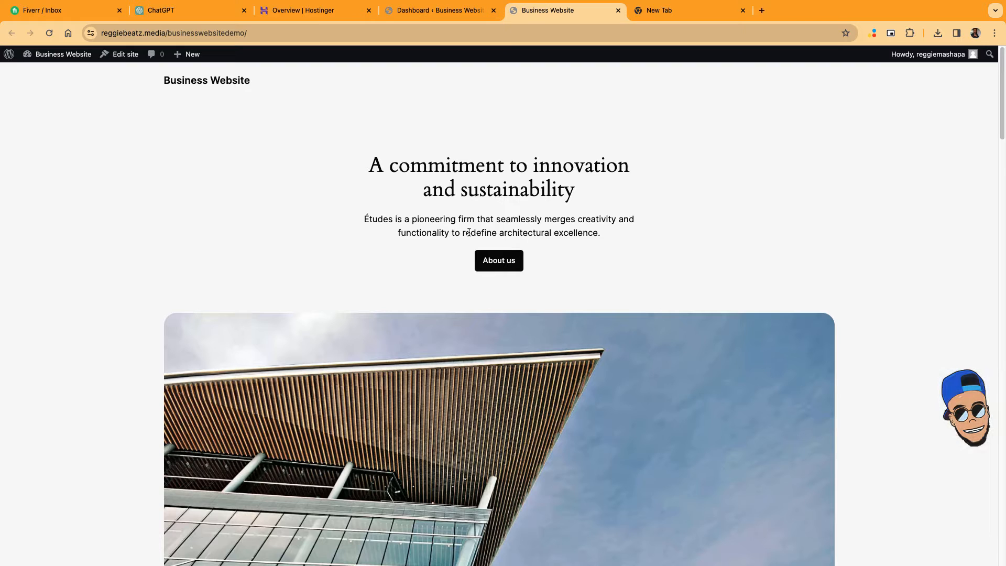
{"action": "left_click", "coordinate": [618, 11]}
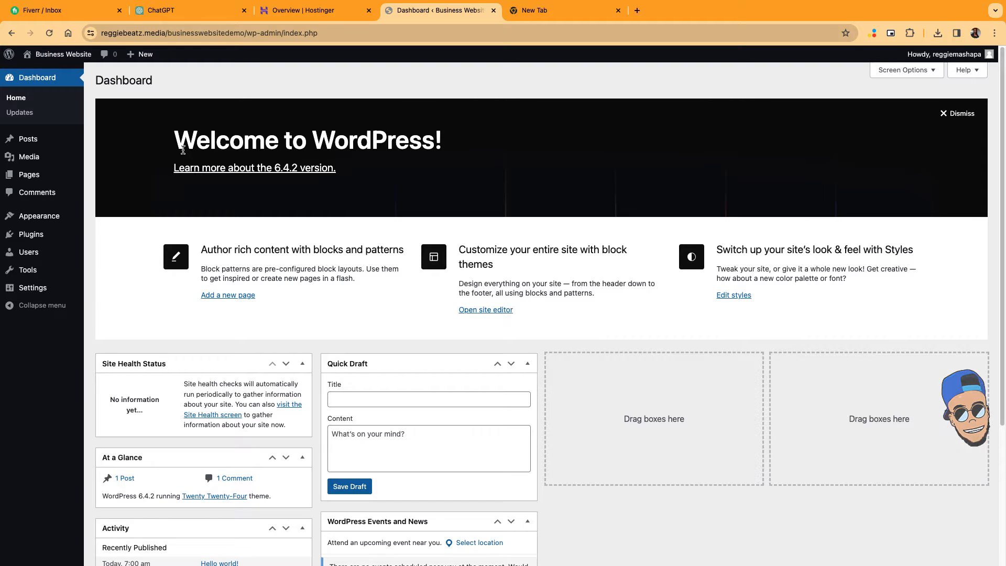
Find the Hello Elementor theme by searching for "hello elementor" among new themes, then install and activate it.
{"action": "mouse_move", "coordinate": [46, 222]}
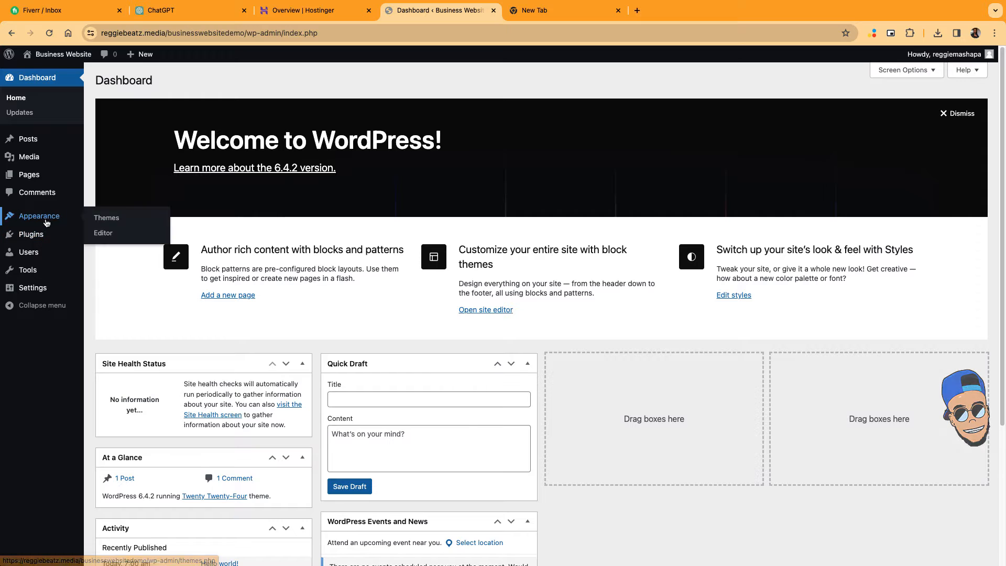
{"action": "left_click", "coordinate": [117, 220]}
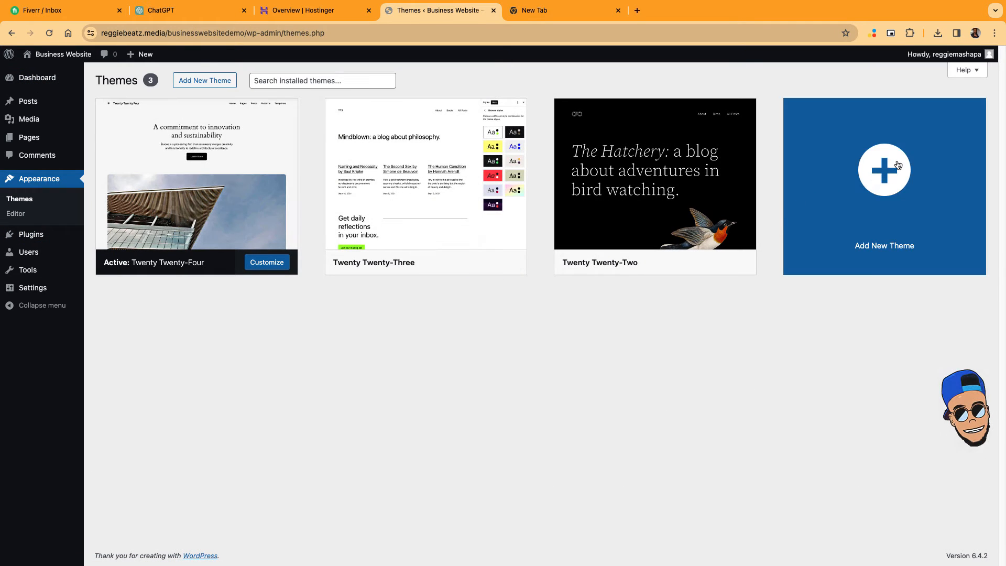
{"action": "left_click", "coordinate": [898, 167]}
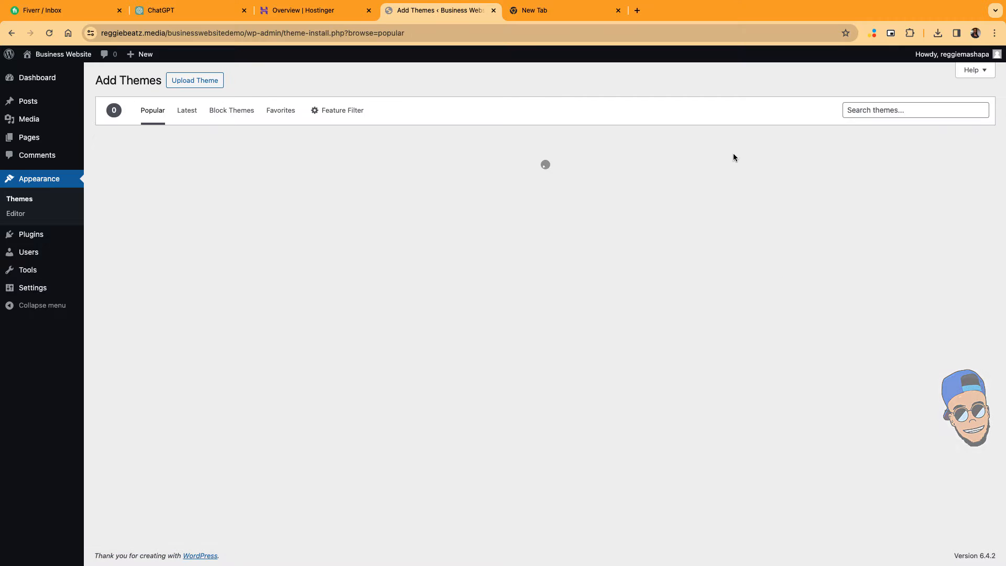
{"action": "left_click", "coordinate": [884, 111]}
{"action": "type", "text": "hello elementor"}
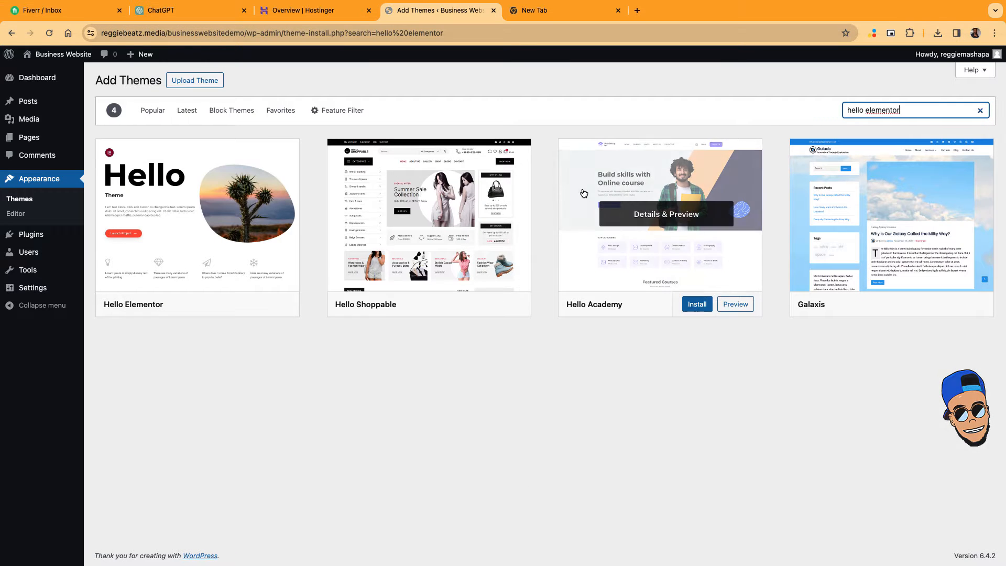
{"action": "mouse_move", "coordinate": [174, 223]}
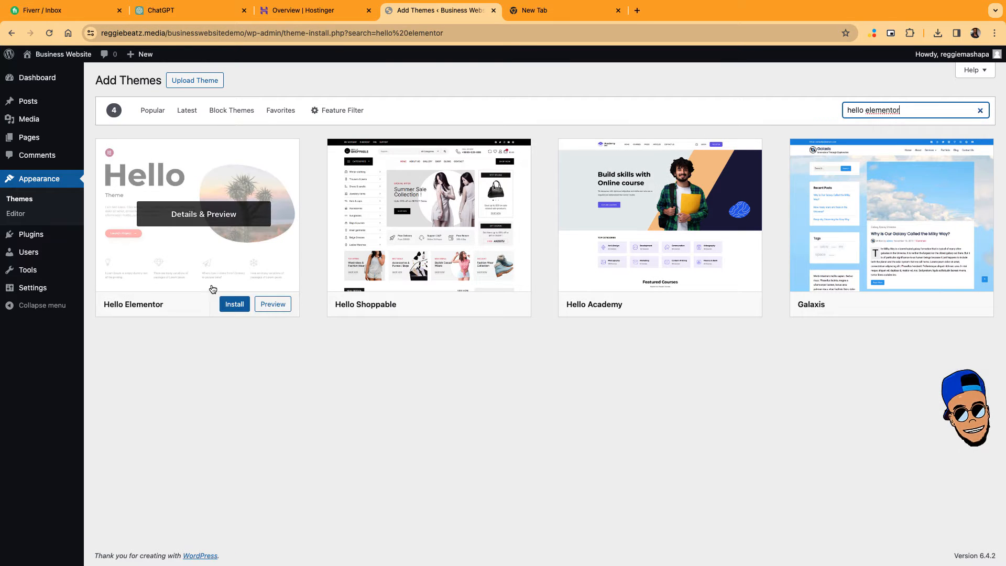
{"action": "left_click", "coordinate": [235, 304]}
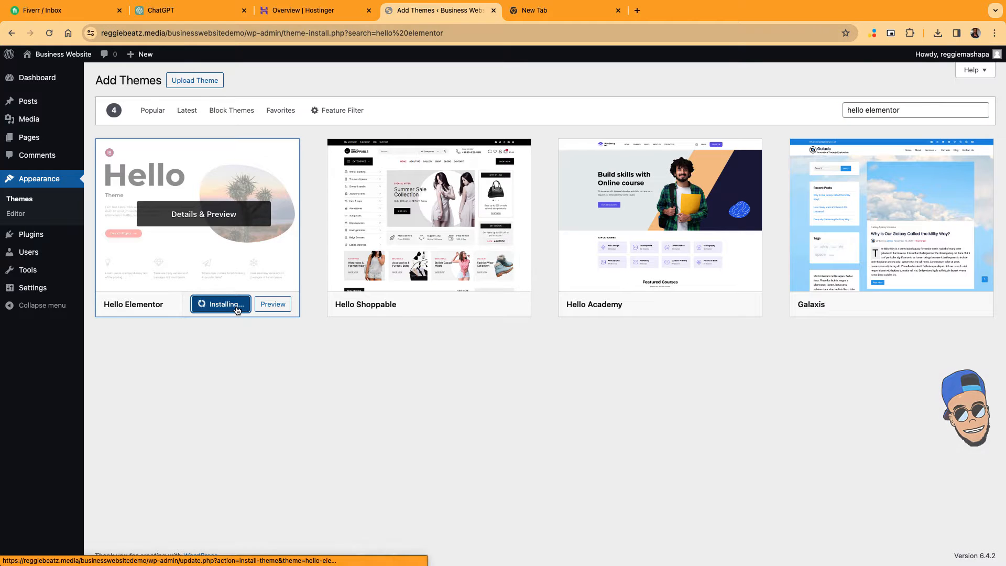
{"action": "left_click", "coordinate": [215, 308]}
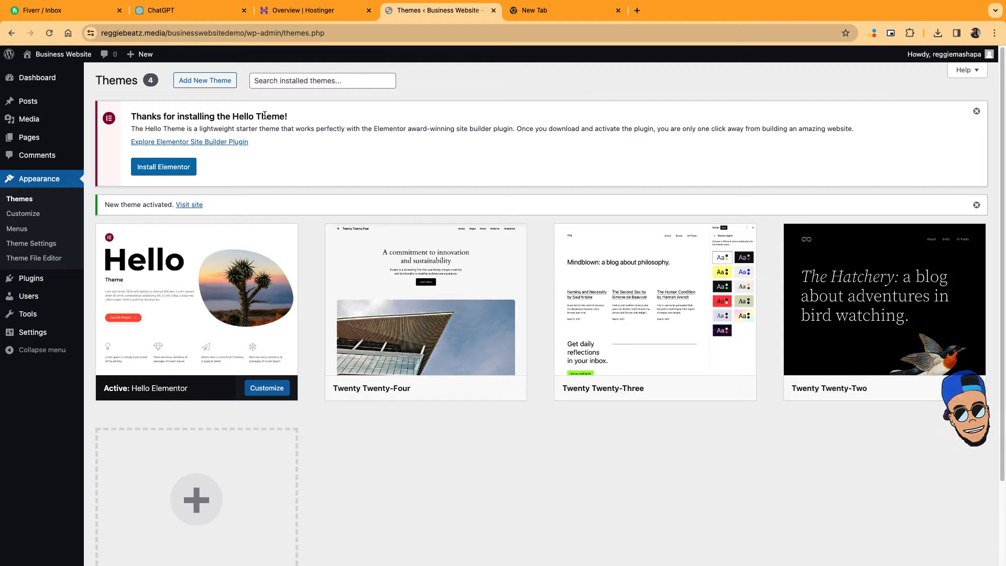
Install and activate the Elementor plugin suggested for the Hello theme, skipping the Elementor account setup.
{"action": "left_click", "coordinate": [180, 170]}
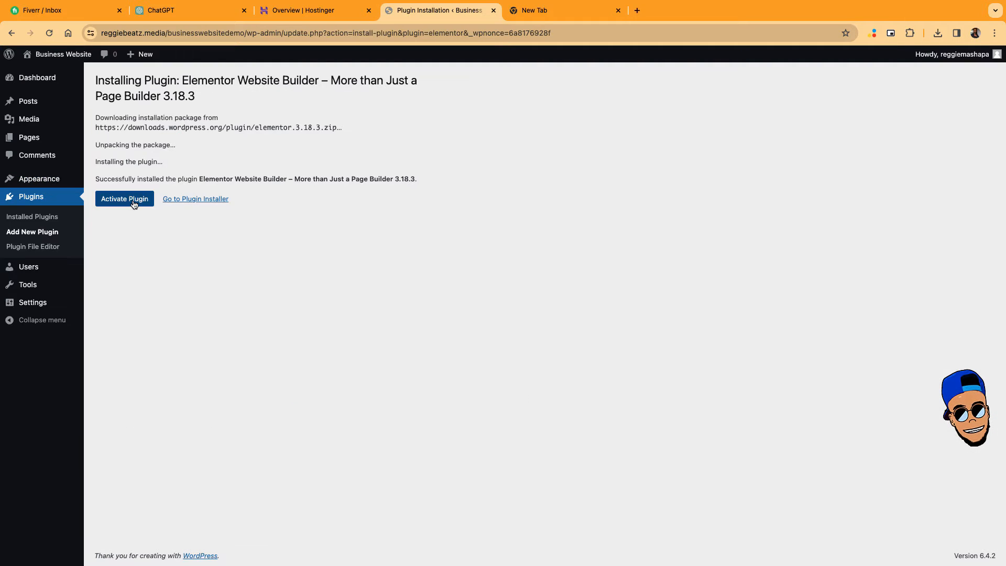
{"action": "left_click", "coordinate": [133, 203]}
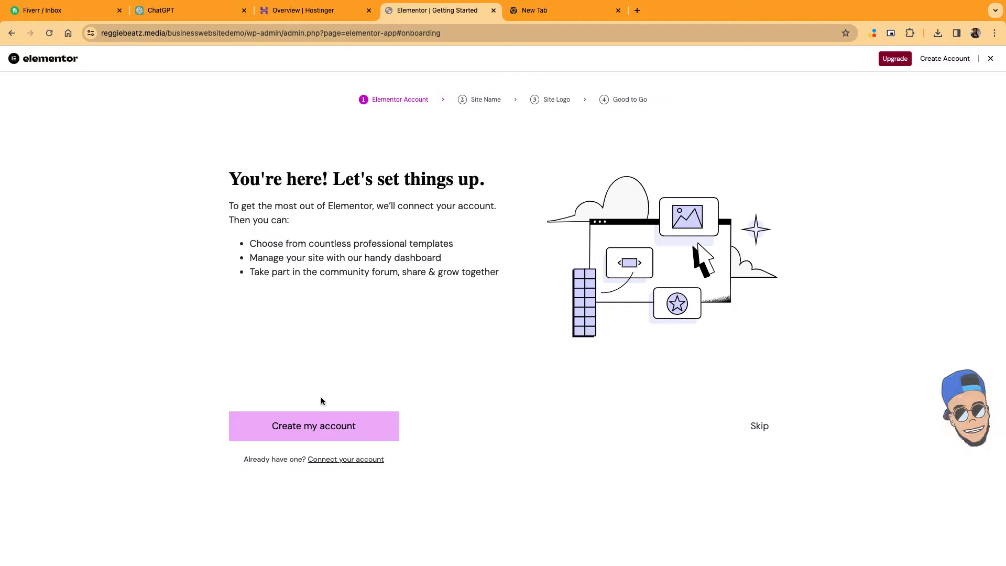
{"action": "left_click", "coordinate": [757, 428]}
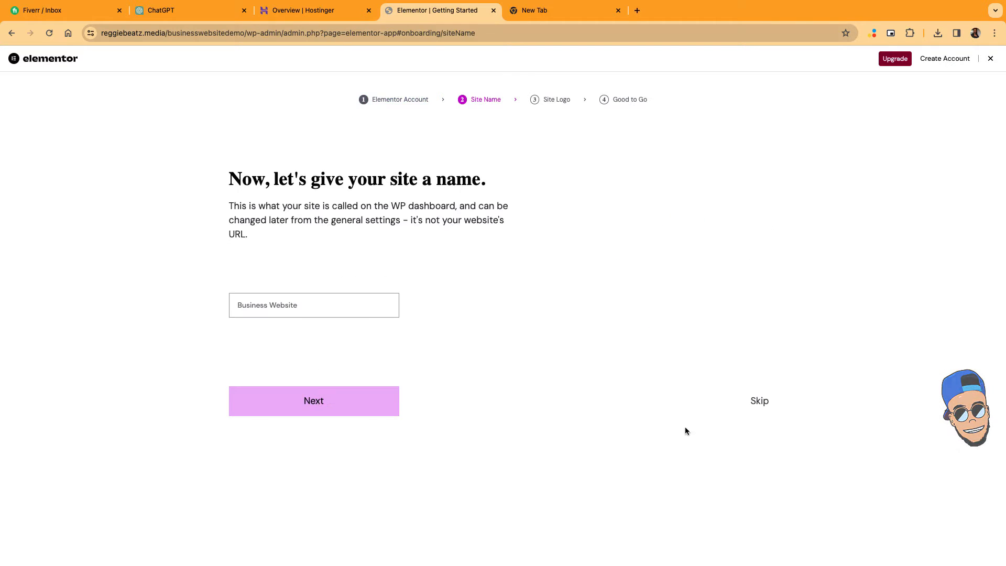
Name the site "Ultra Productions" in the Elementor onboarding and continue to the logo stage.
{"action": "left_click", "coordinate": [321, 305]}
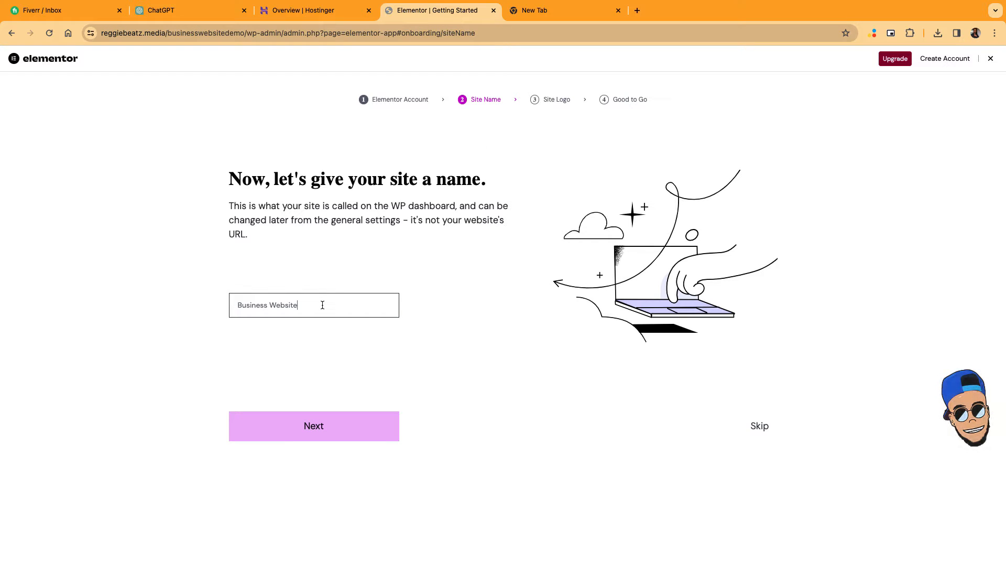
{"action": "triple_click", "coordinate": [322, 305]}
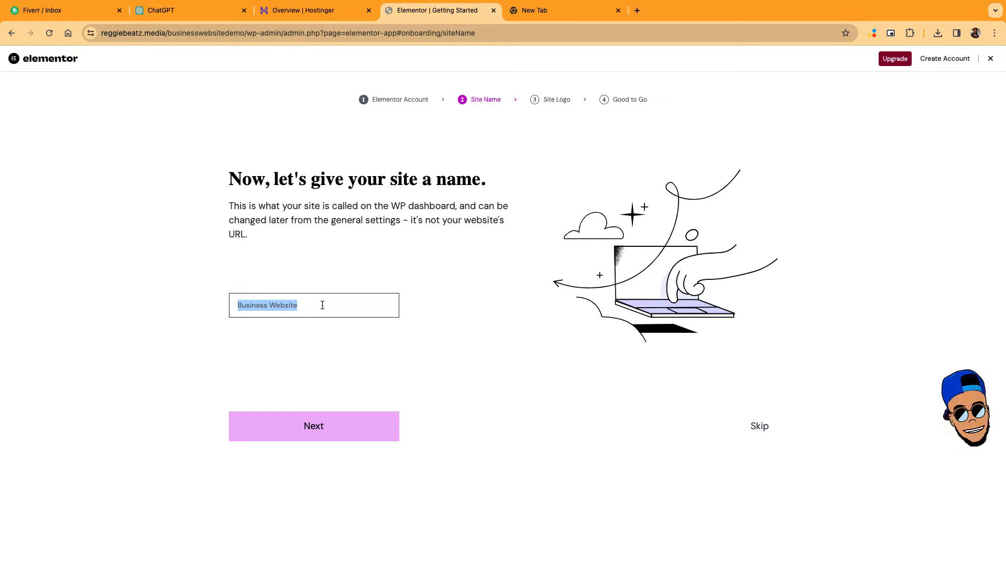
{"action": "type", "text": "Ult"}
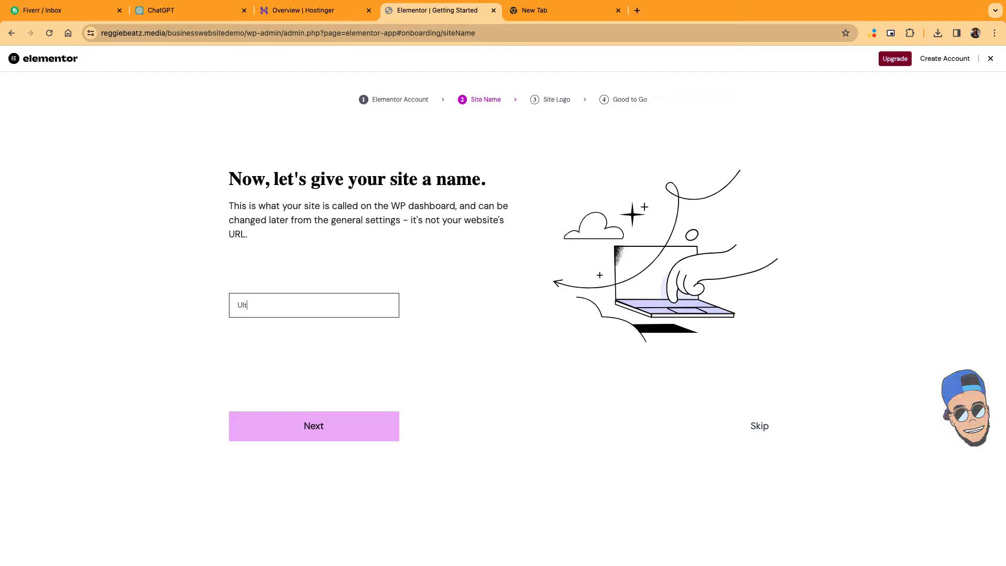
{"action": "type", "text": "ra Productions"}
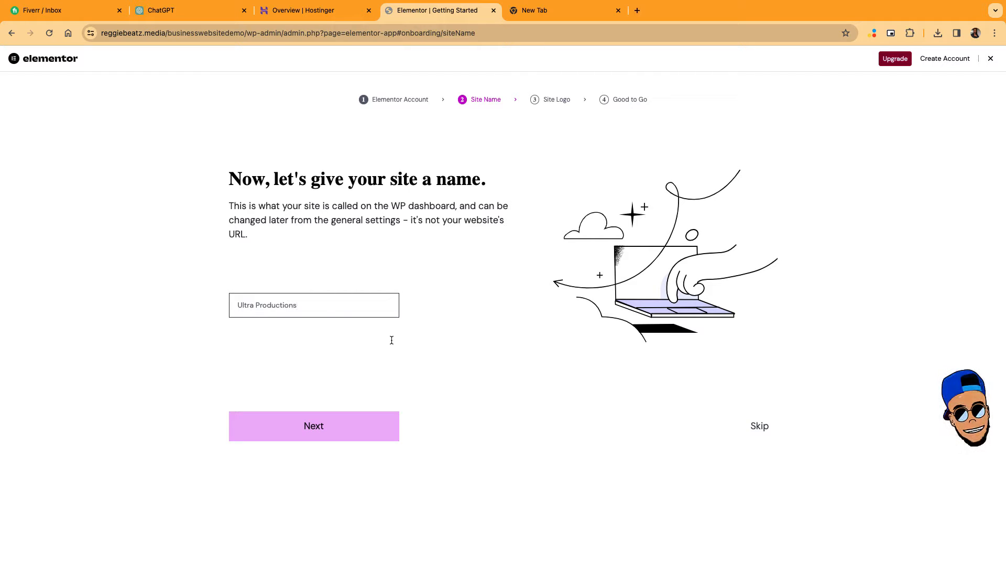
{"action": "left_click", "coordinate": [330, 425]}
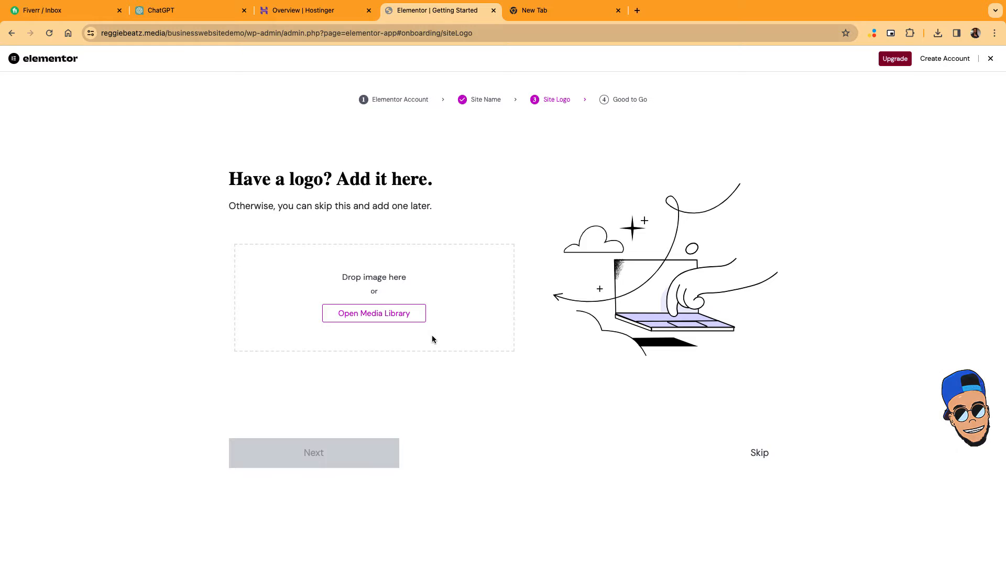
Skip the site logo and the choice of a starting point to finish the Elementor onboarding.
{"action": "left_click", "coordinate": [419, 314]}
{"action": "left_click", "coordinate": [757, 118]}
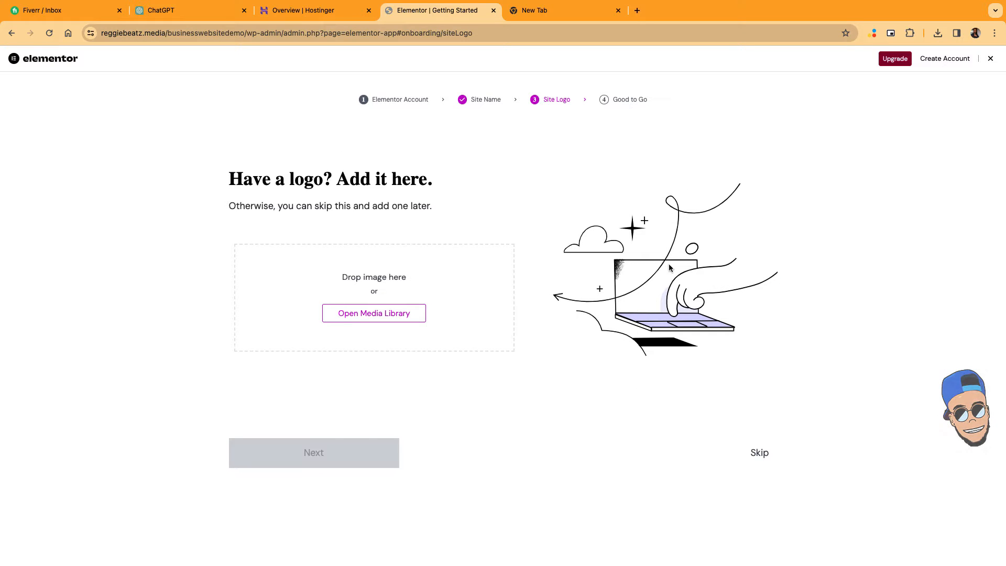
{"action": "left_click", "coordinate": [756, 454]}
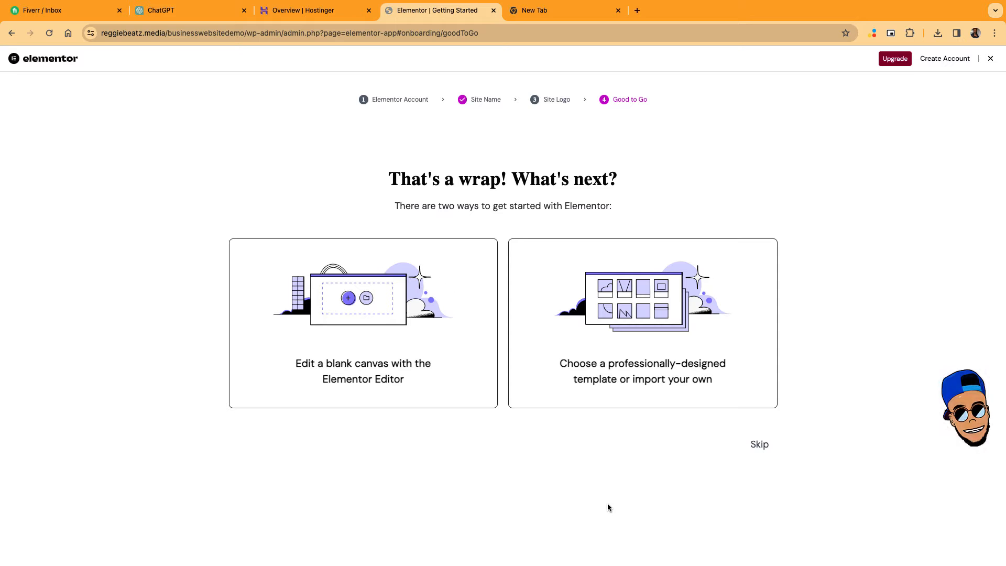
{"action": "left_click", "coordinate": [759, 446]}
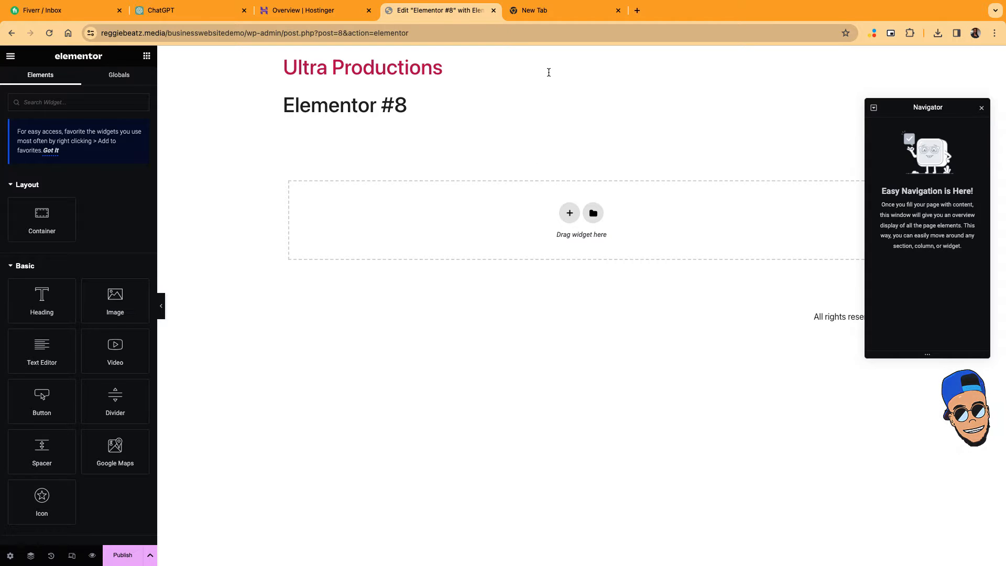
Publish the blank Elementor page and exit to the WordPress pages list, deferring the choice of exit destination.
{"action": "left_click", "coordinate": [138, 555]}
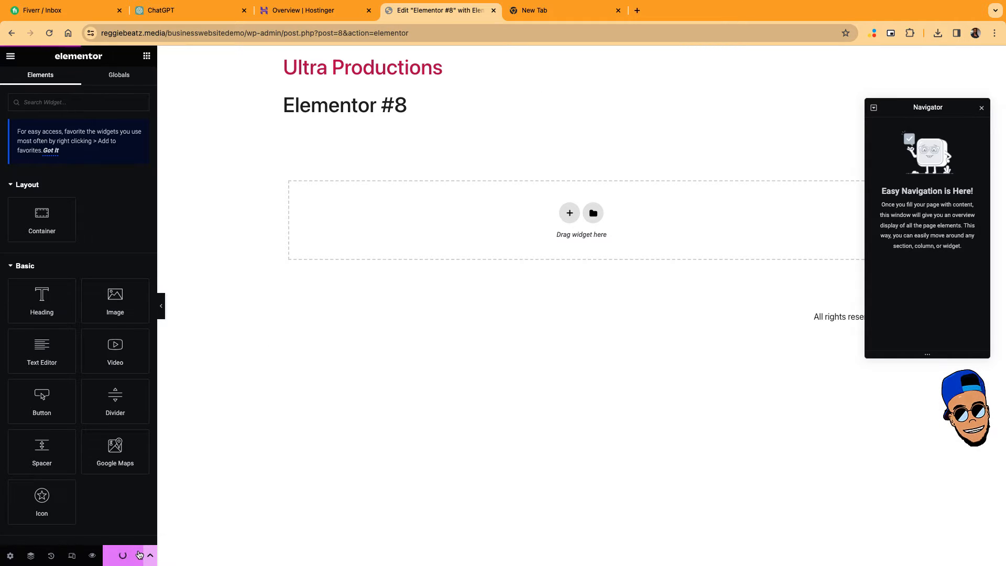
{"action": "left_click", "coordinate": [11, 57]}
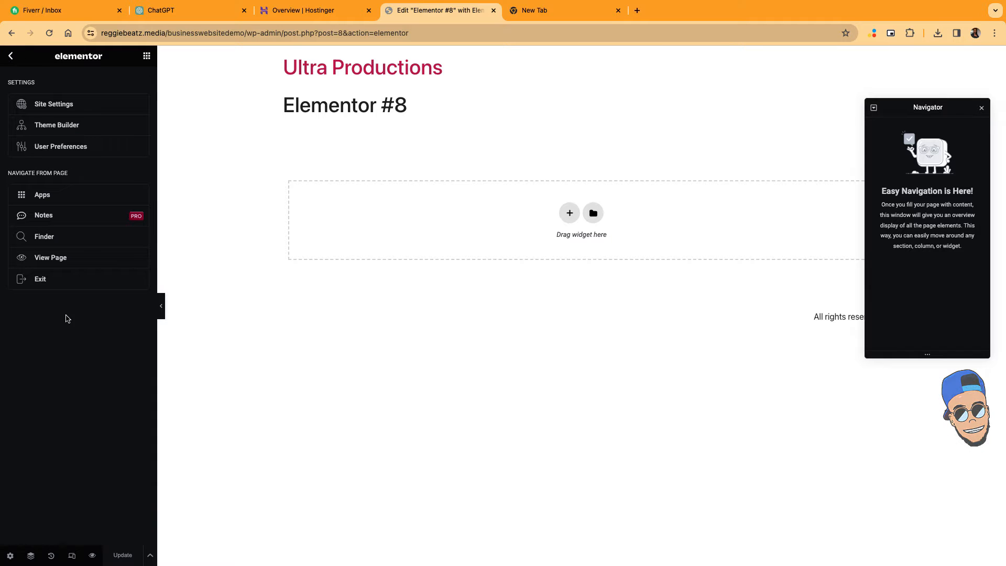
{"action": "left_click", "coordinate": [51, 272]}
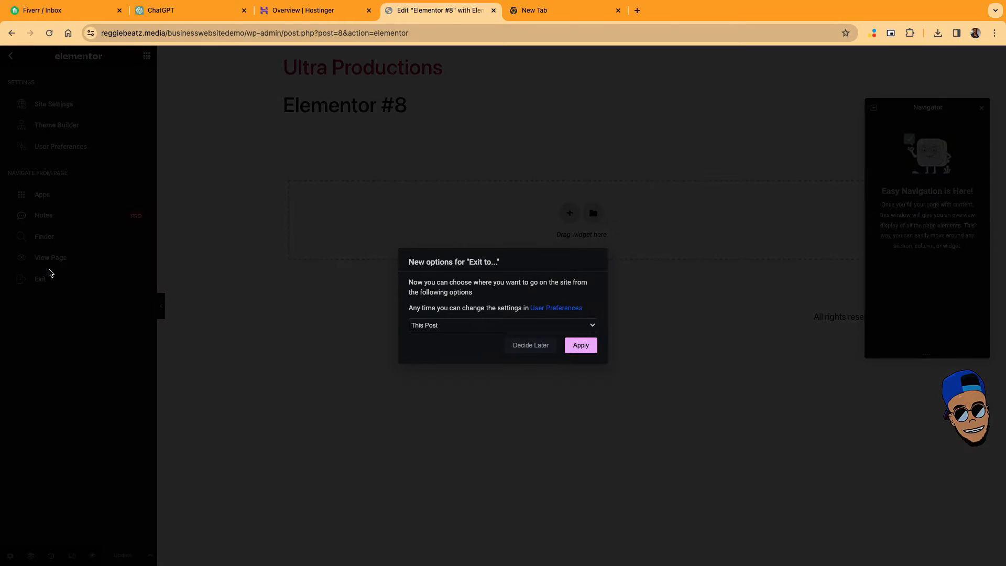
{"action": "left_click", "coordinate": [541, 345]}
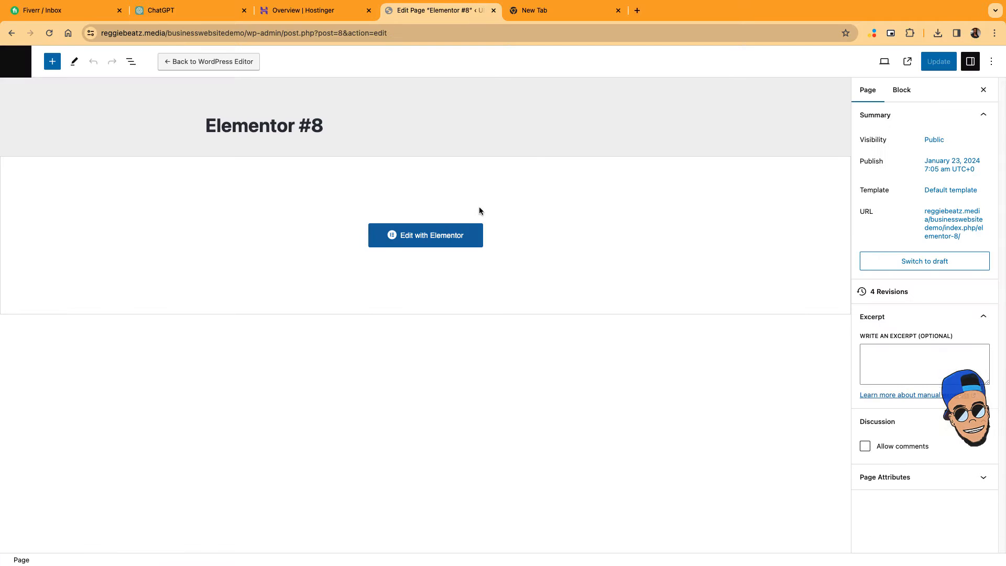
{"action": "left_click", "coordinate": [20, 64]}
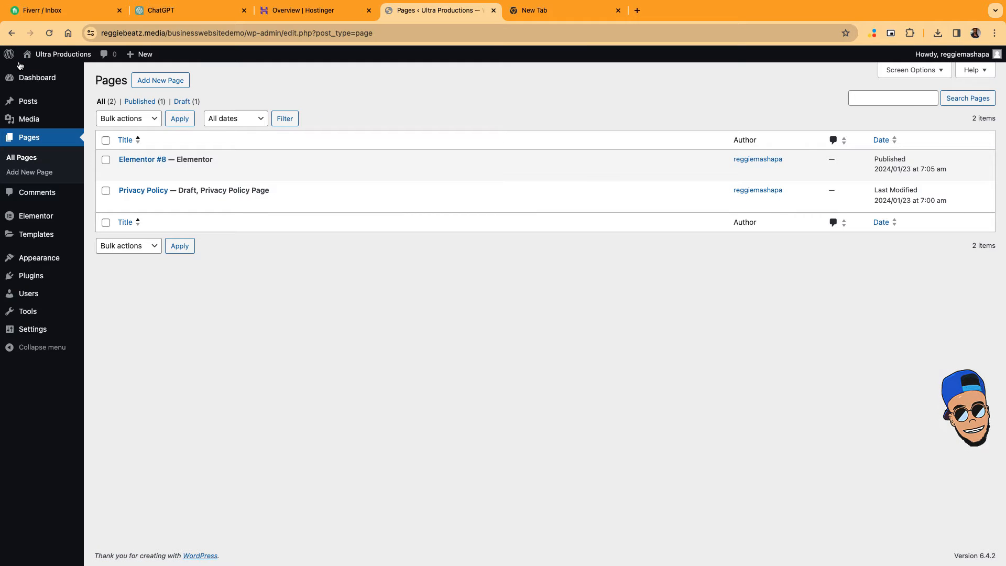
Find the ElementsKit Elementor addons plugin by searching for "elementskit" among new plugins, then install and activate it.
{"action": "mouse_move", "coordinate": [29, 277]}
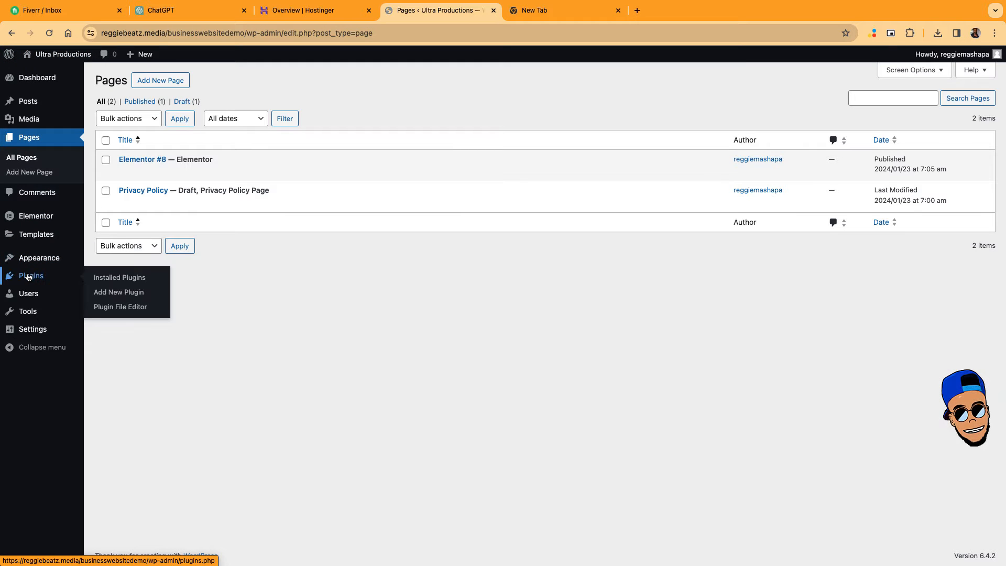
{"action": "left_click", "coordinate": [139, 292]}
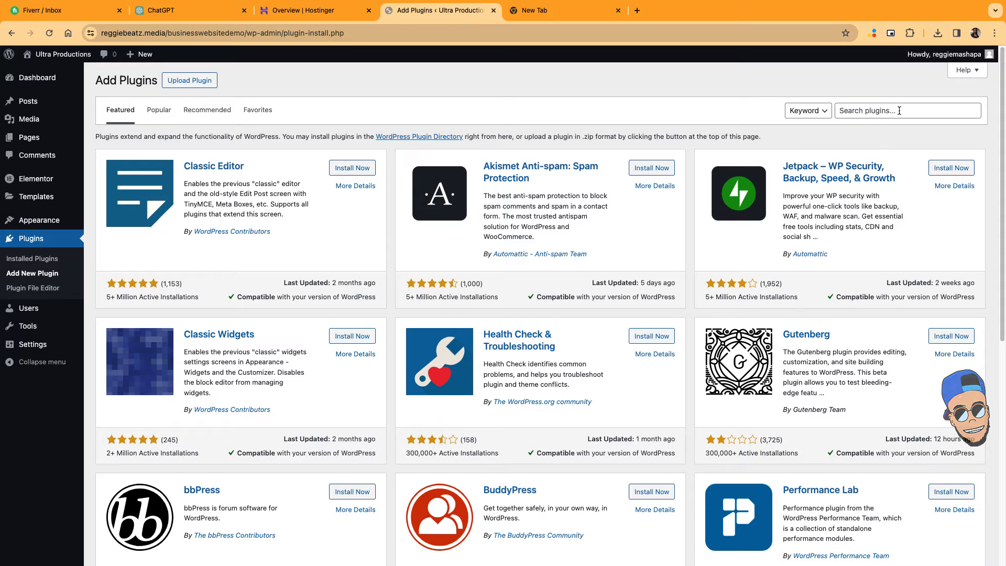
{"action": "left_click", "coordinate": [899, 111]}
{"action": "type", "text": "elementskit"}
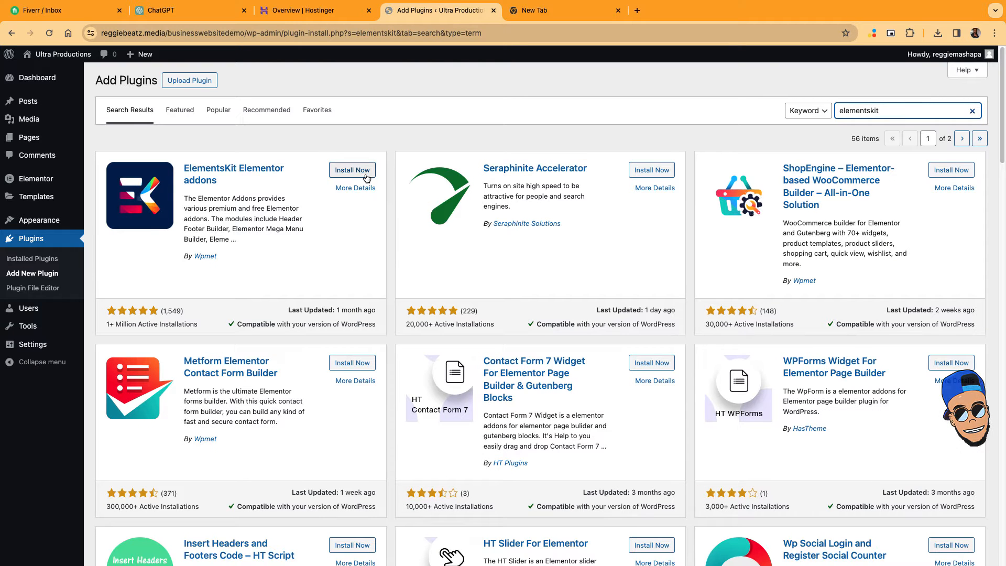
{"action": "left_click", "coordinate": [365, 176]}
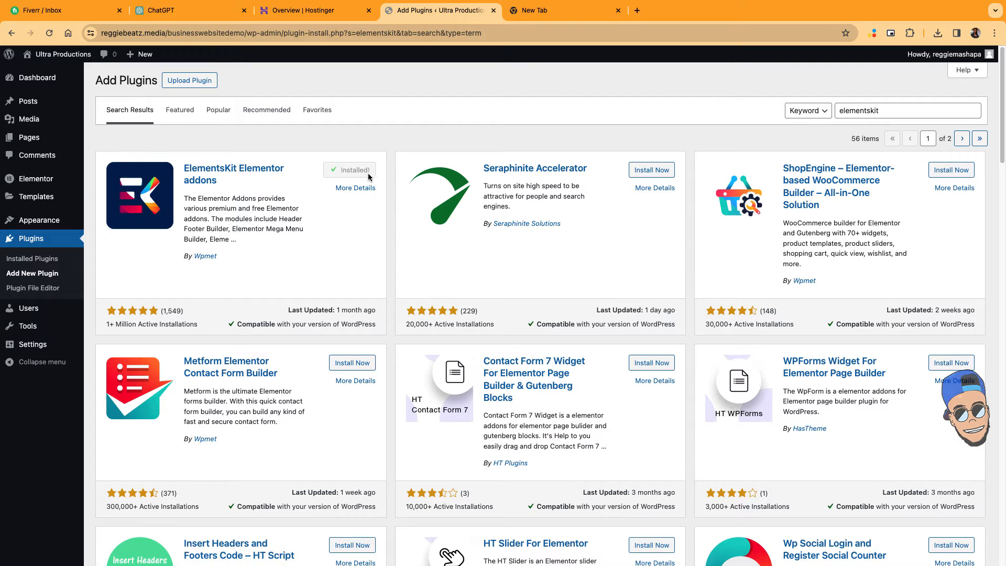
{"action": "left_click", "coordinate": [360, 173]}
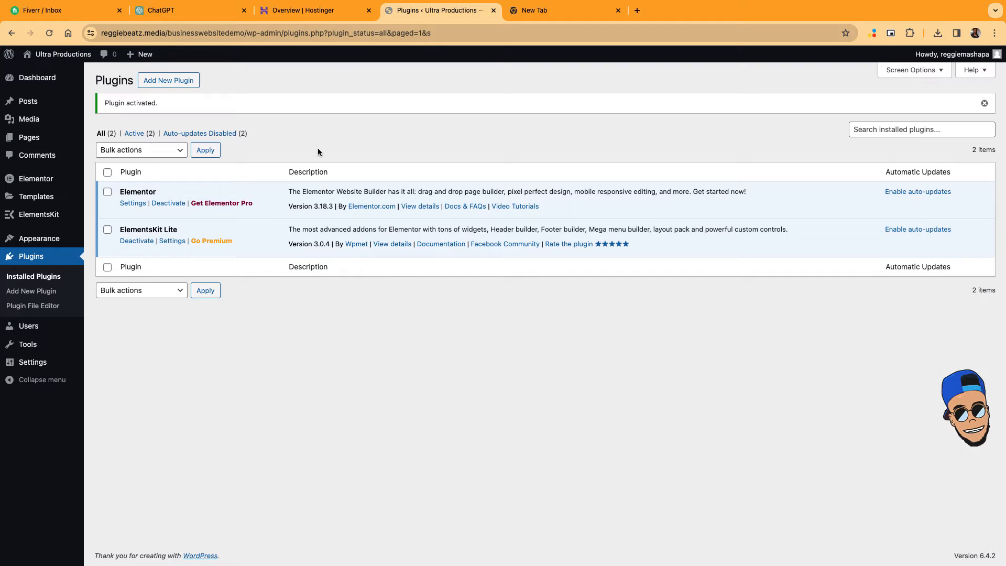
Find Elementor Header & Footer Builder by searching new plugins for "header and footer elementor", then install and activate it.
{"action": "left_click", "coordinate": [45, 297]}
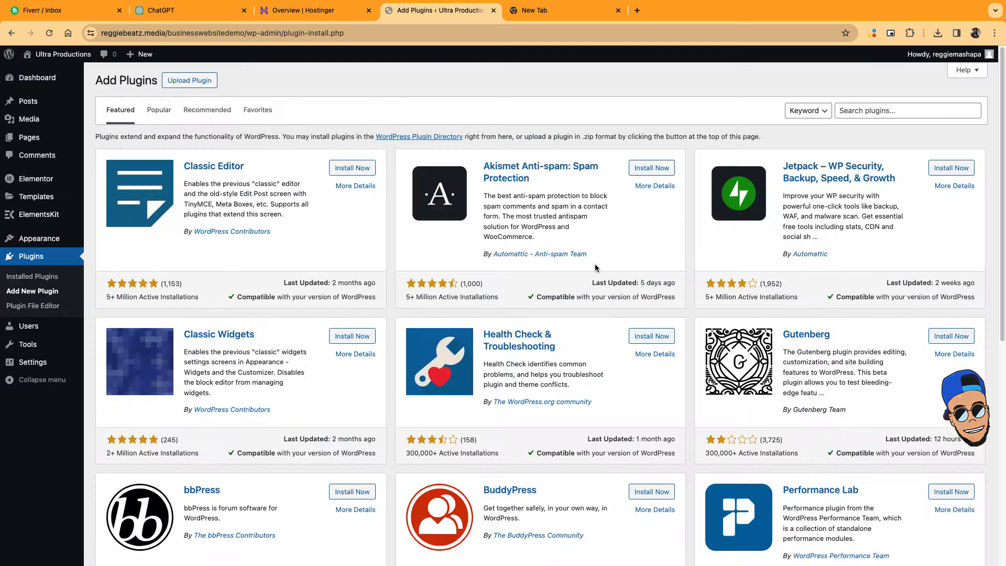
{"action": "left_click", "coordinate": [882, 111]}
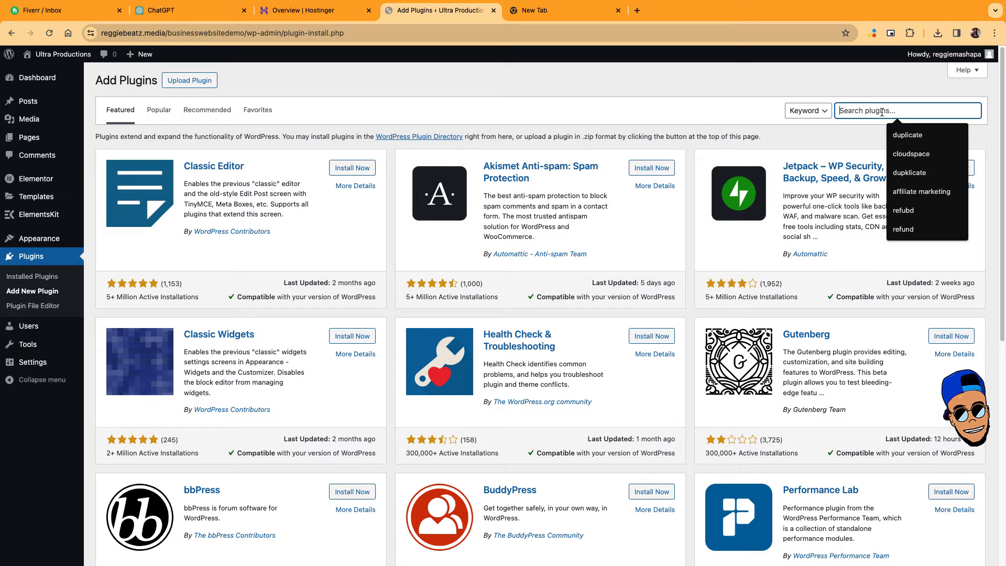
{"action": "type", "text": "header amd"}
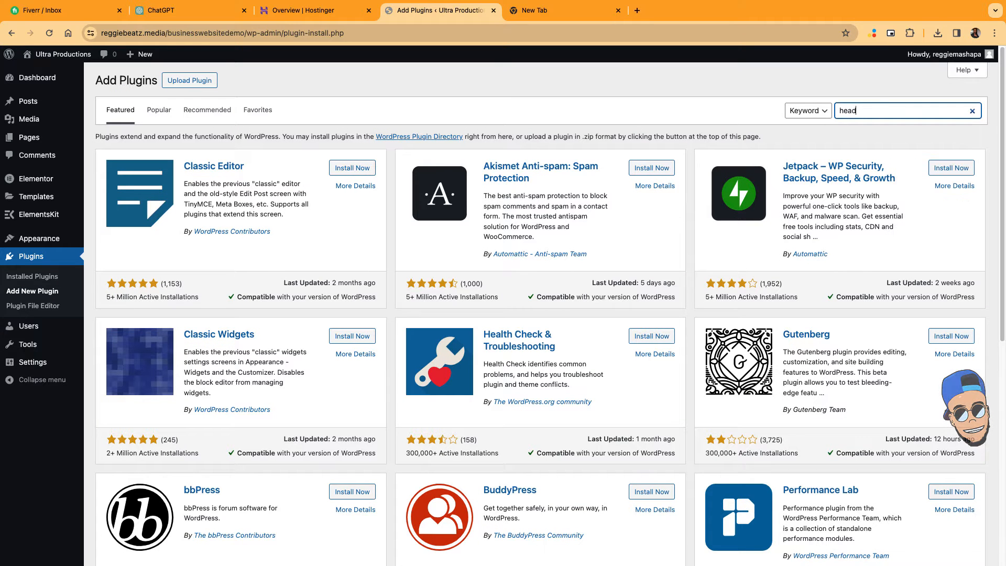
{"action": "key", "text": "BackSpace"}
{"action": "key", "text": "BackSpace"}
{"action": "key", "text": "BackSpace"}
{"action": "type", "text": "nd footer"}
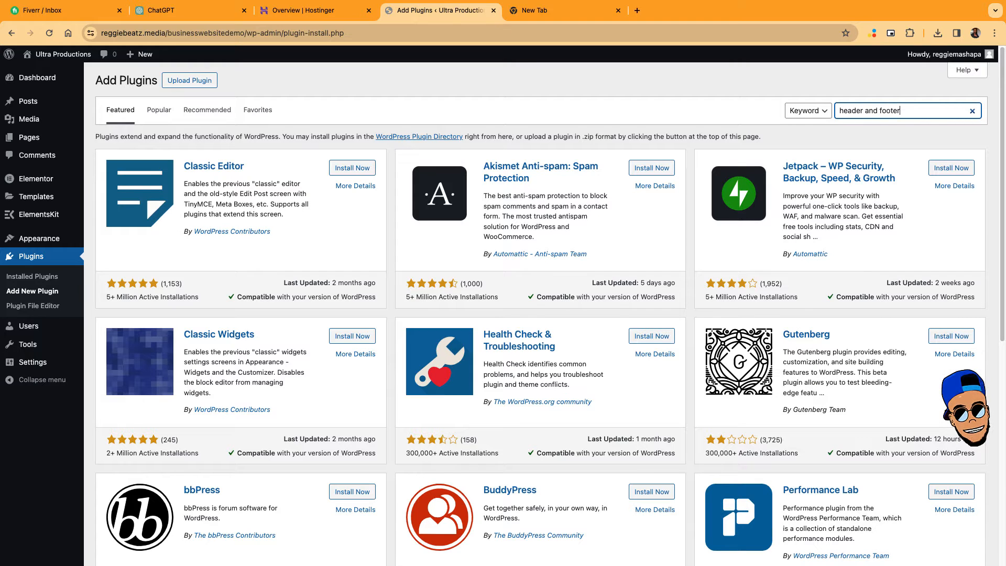
{"action": "type", "text": " elementor"}
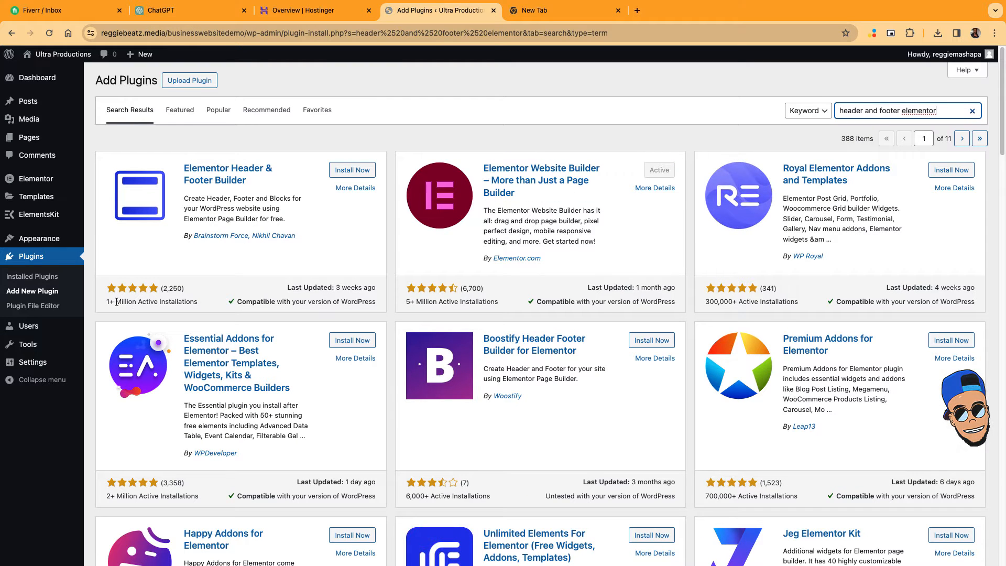
{"action": "left_click", "coordinate": [367, 171]}
{"action": "left_click", "coordinate": [356, 170]}
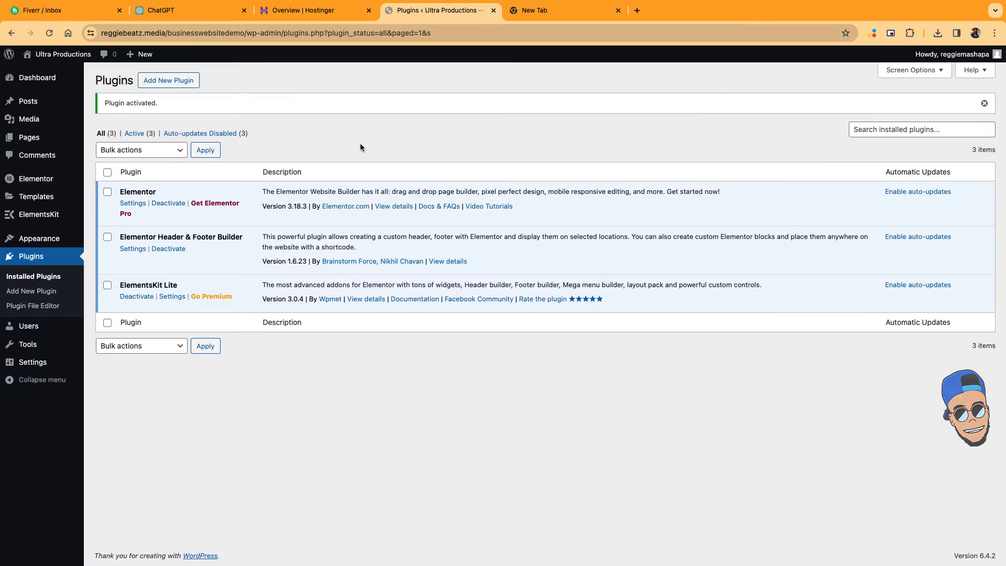
Search new plugins for "contact form", then install and activate Contact Form 7.
{"action": "left_click", "coordinate": [50, 297]}
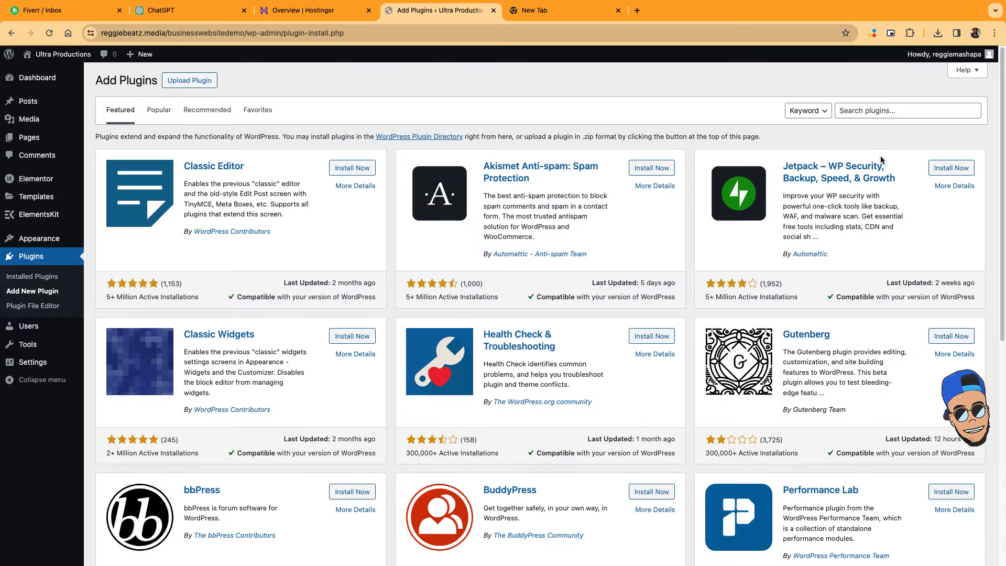
{"action": "left_click", "coordinate": [874, 113]}
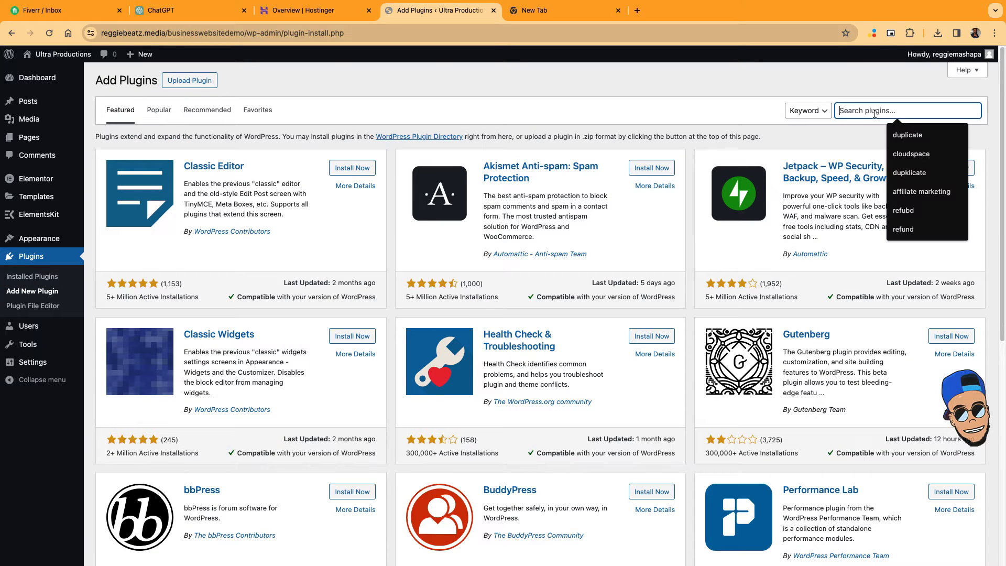
{"action": "type", "text": "contact form"}
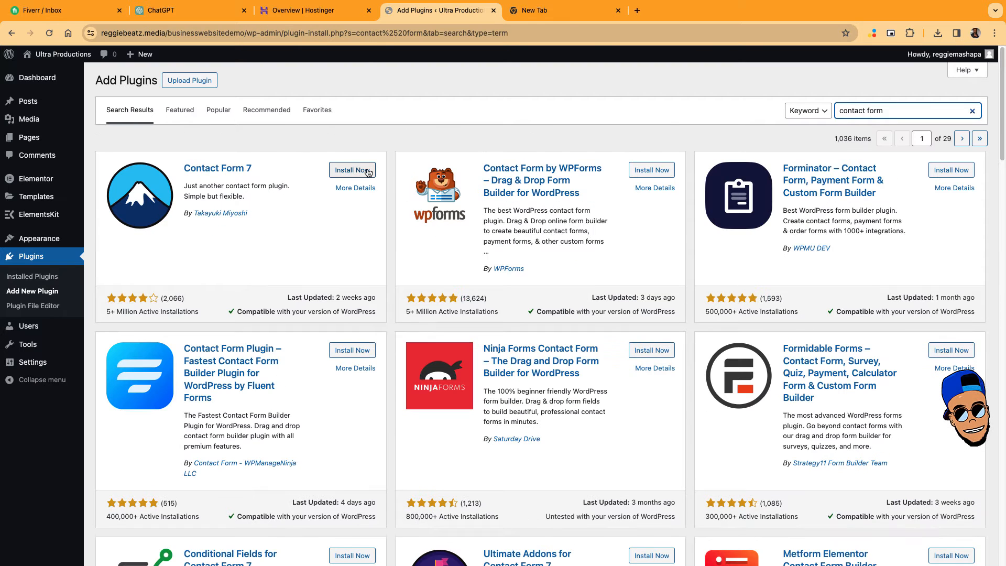
{"action": "left_click", "coordinate": [366, 172]}
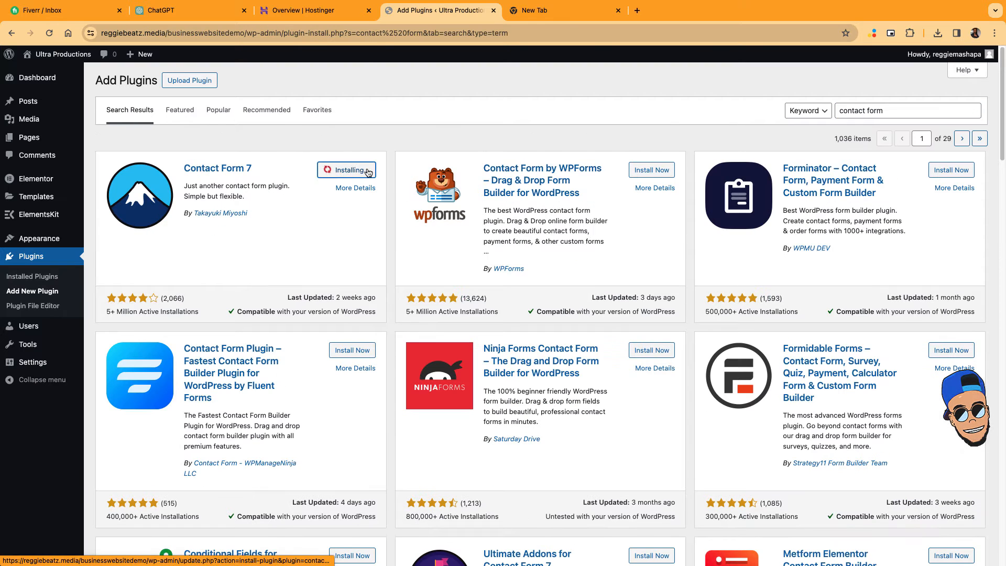
{"action": "left_click", "coordinate": [361, 174]}
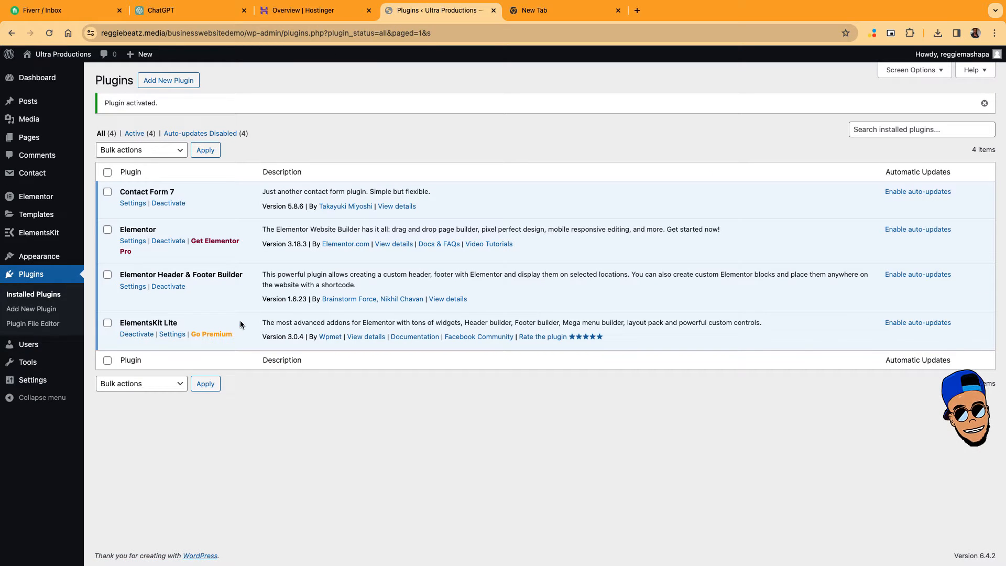
Quick-edit the published Elementor page in the pages list, setting both its title and slug to "Home", and save the update.
{"action": "mouse_move", "coordinate": [32, 137]}
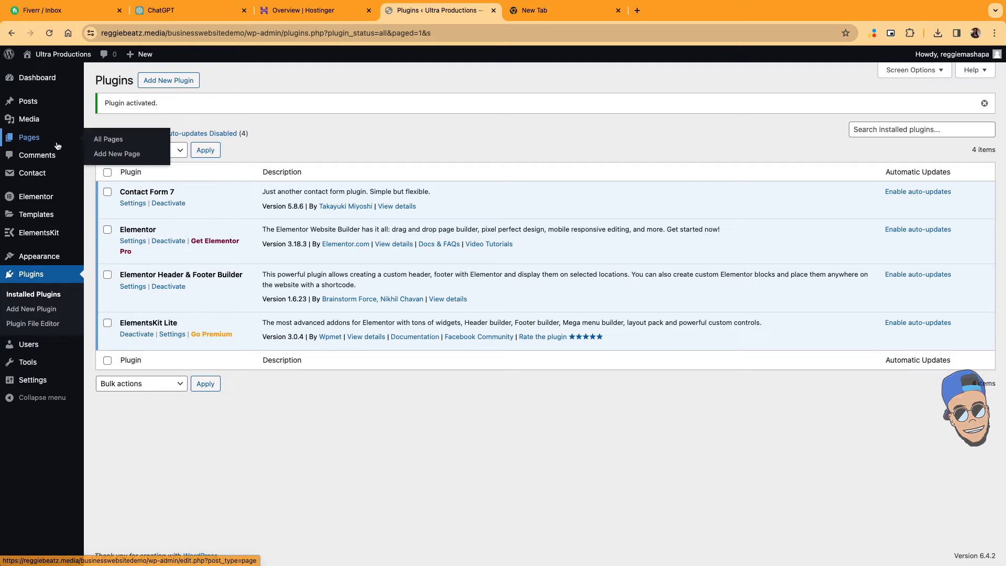
{"action": "left_click", "coordinate": [129, 145]}
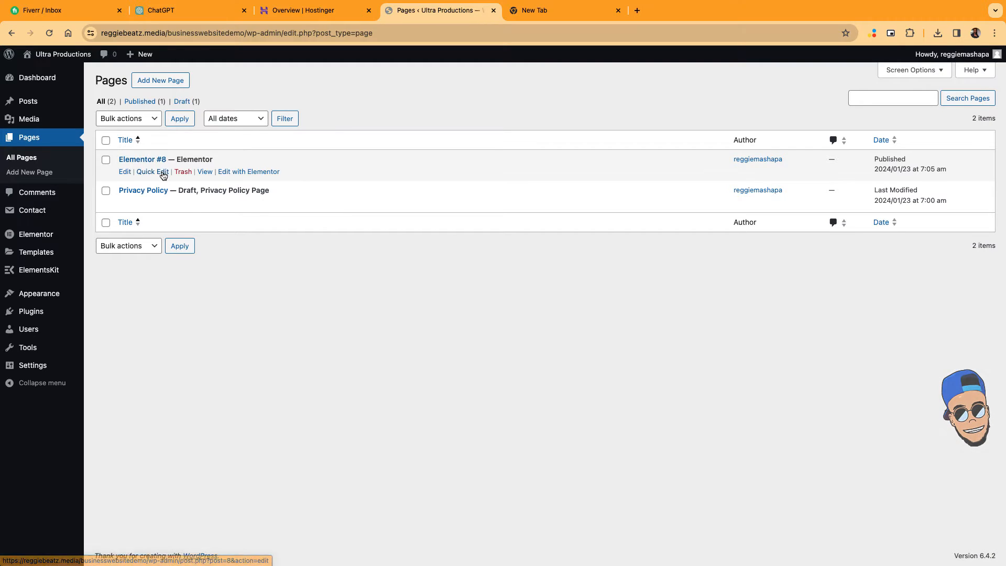
{"action": "left_click", "coordinate": [162, 172]}
{"action": "left_click_drag", "start_coordinate": [200, 181], "coordinate": [93, 179]}
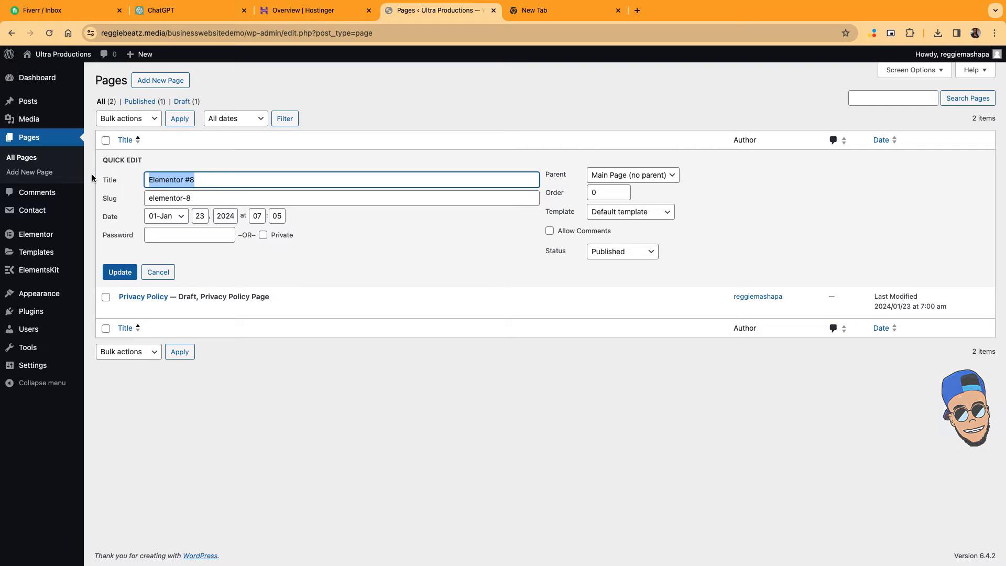
{"action": "type", "text": "Home"}
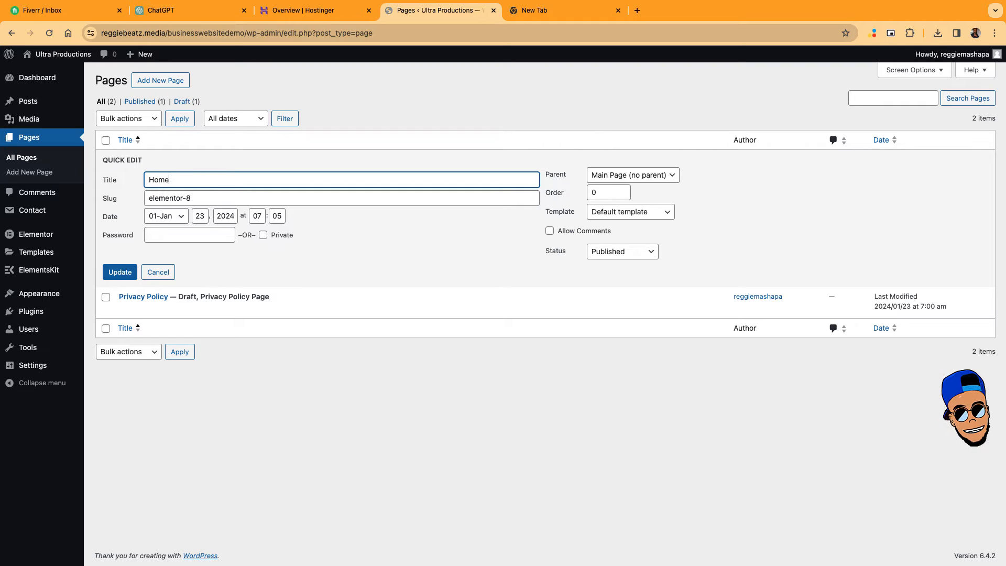
{"action": "key", "text": "super+a"}
{"action": "key", "text": "super+c"}
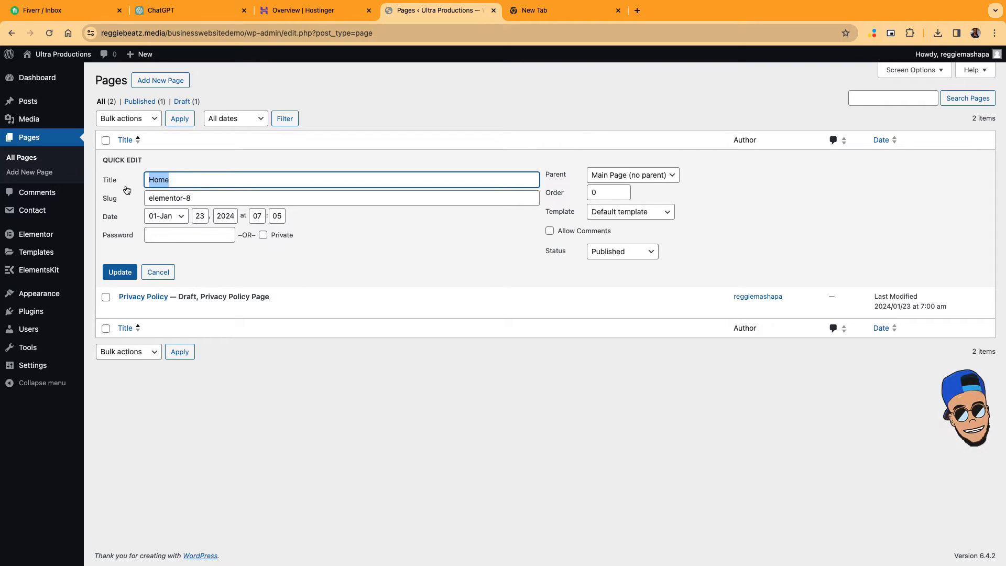
{"action": "left_click", "coordinate": [210, 196]}
{"action": "key", "text": "super+a"}
{"action": "key", "text": "super+v"}
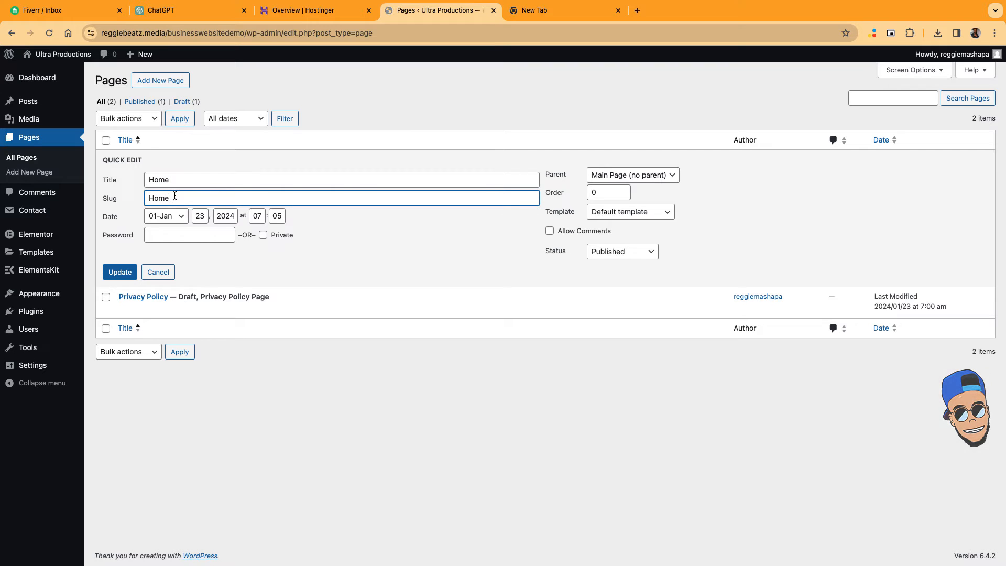
{"action": "left_click", "coordinate": [124, 274]}
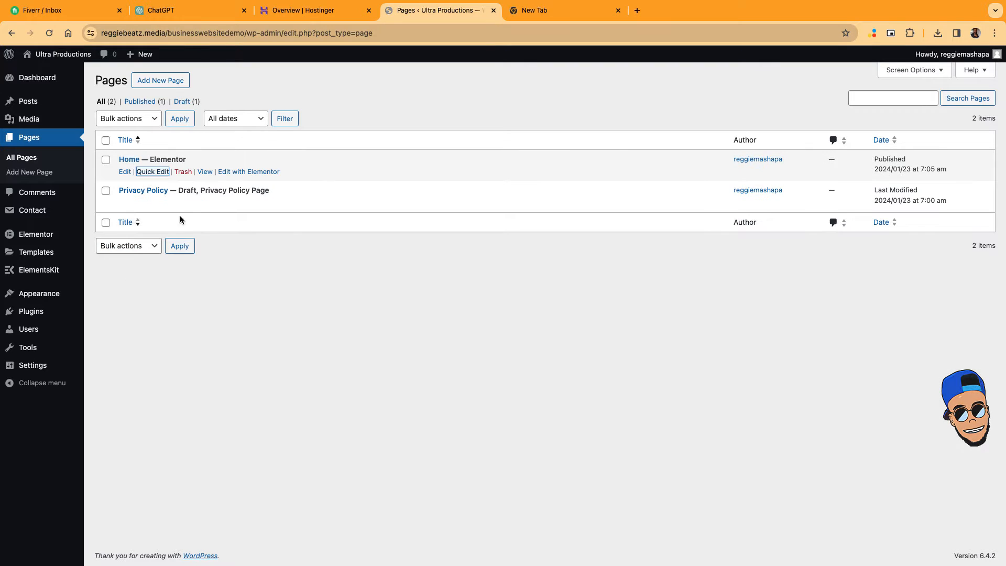
Open the Home page for editing with Elementor, dismiss the Navigator and bring up the ElementsKit template library.
{"action": "left_click", "coordinate": [263, 172]}
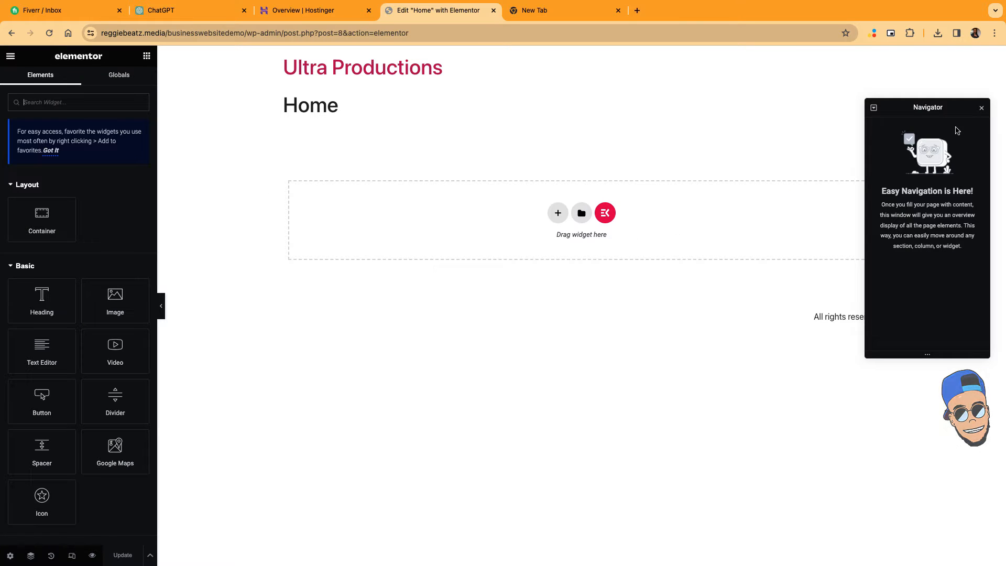
{"action": "left_click", "coordinate": [983, 109]}
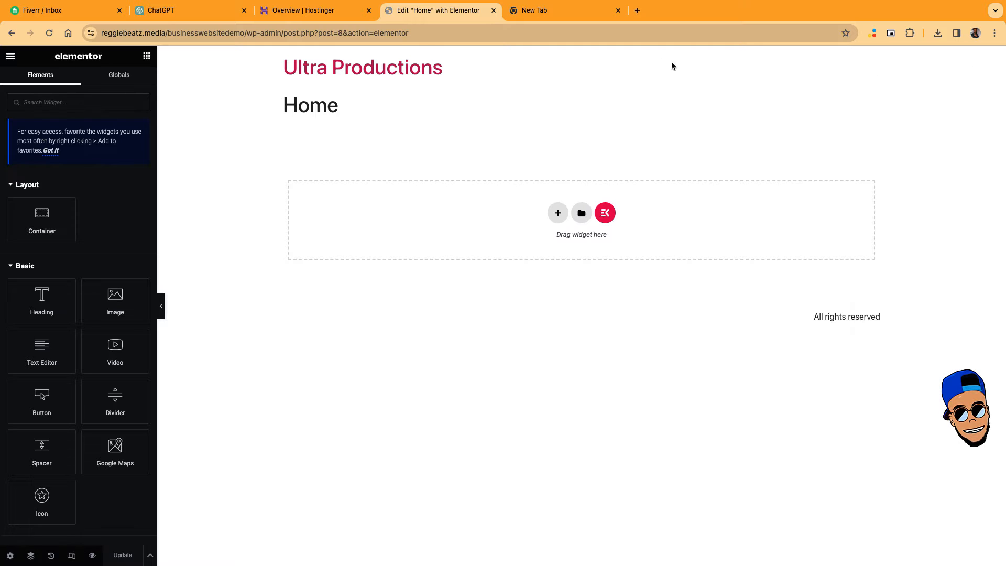
{"action": "left_click", "coordinate": [605, 214]}
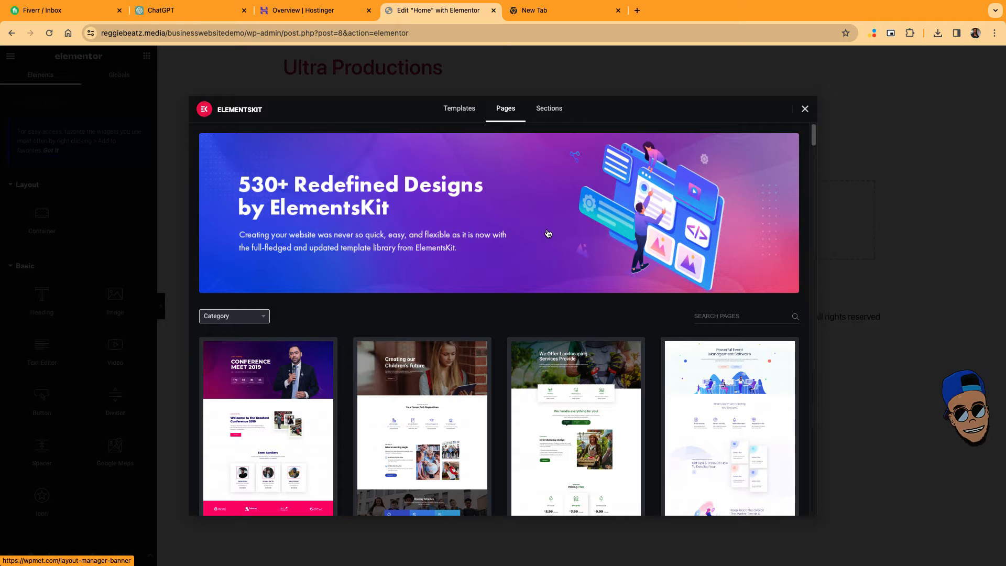
Look through the ElementsKit library's page designs for a home page layout suited to the business website.
{"action": "scroll", "coordinate": [542, 199], "scroll_direction": "down", "scroll_amount": 2}
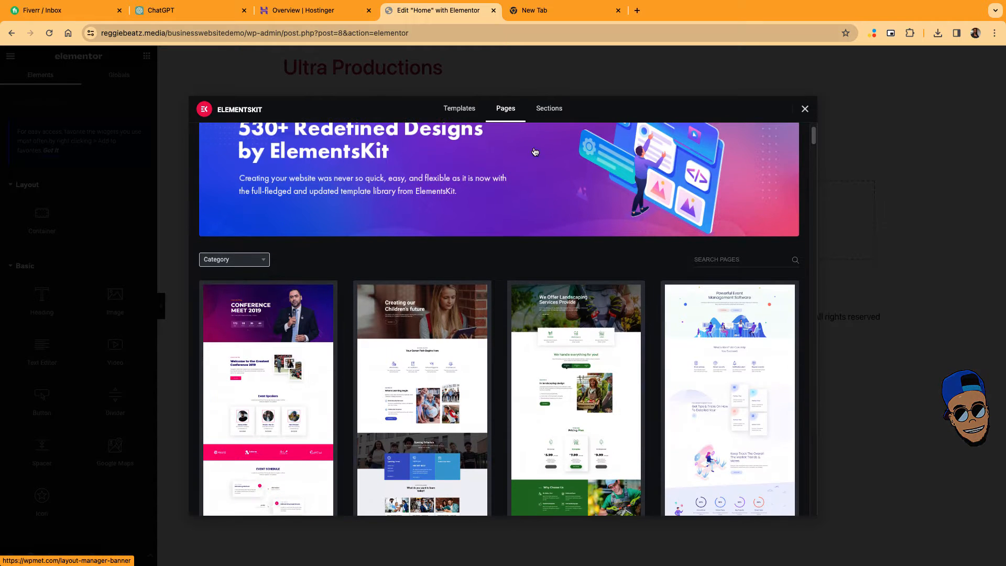
{"action": "scroll", "coordinate": [488, 229], "scroll_direction": "down", "scroll_amount": 4}
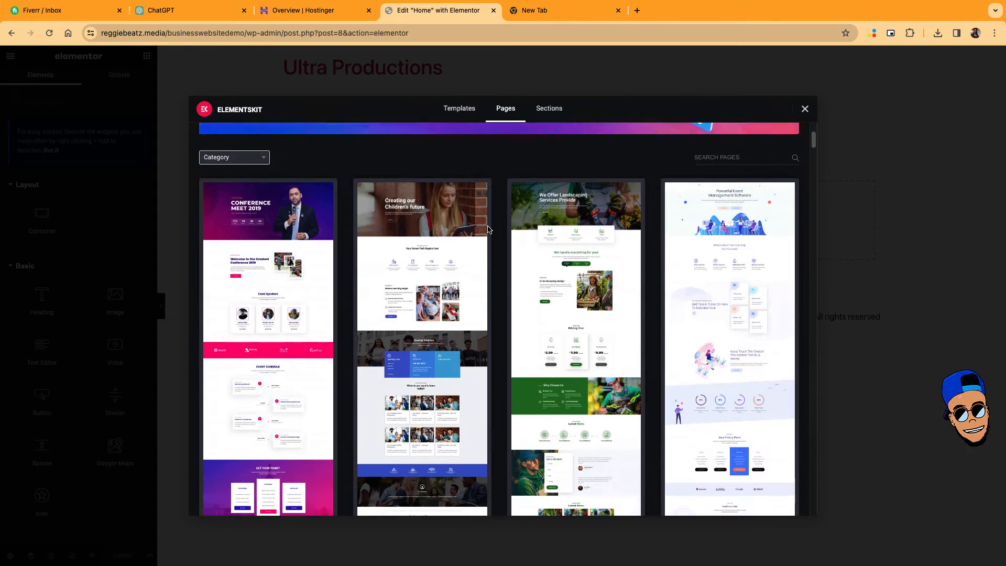
{"action": "scroll", "coordinate": [487, 229], "scroll_direction": "down", "scroll_amount": 1}
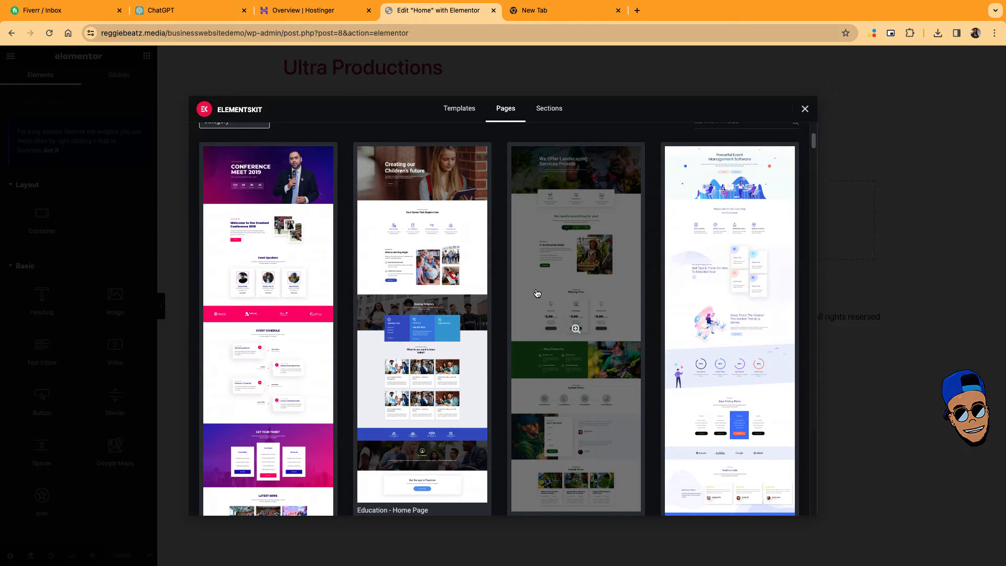
{"action": "scroll", "coordinate": [383, 253], "scroll_direction": "down", "scroll_amount": 8}
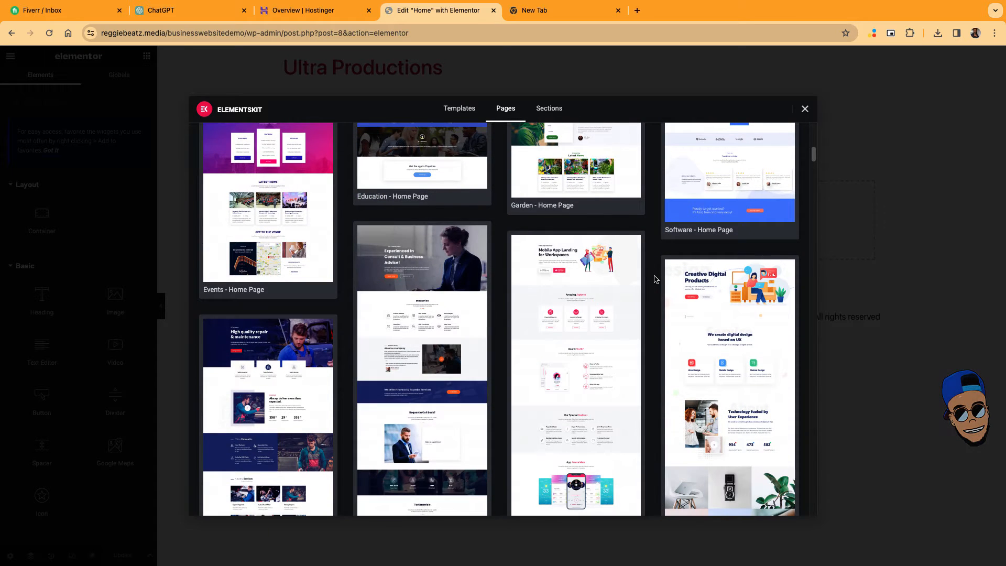
{"action": "scroll", "coordinate": [722, 296], "scroll_direction": "down", "scroll_amount": 2}
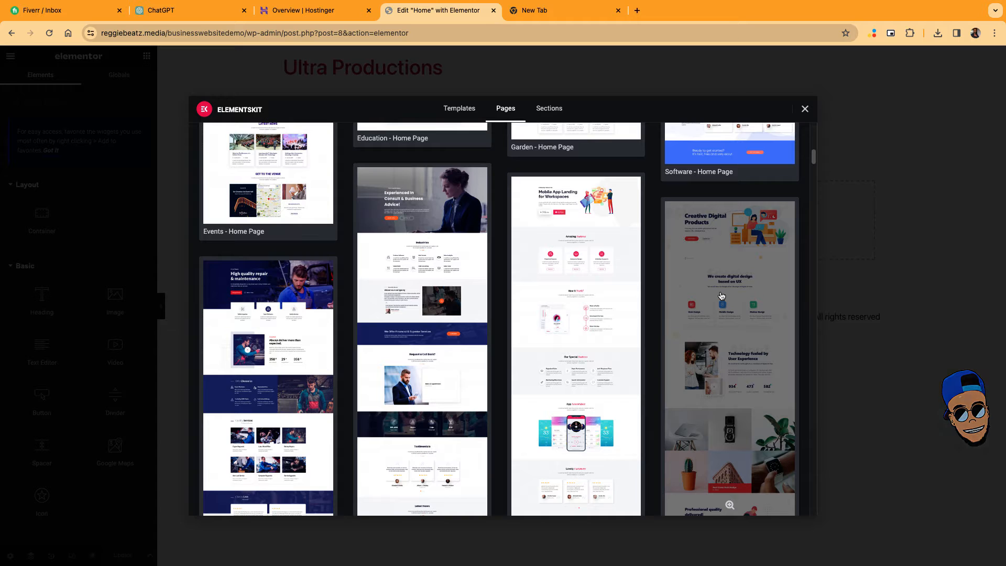
{"action": "scroll", "coordinate": [722, 296], "scroll_direction": "down", "scroll_amount": 10}
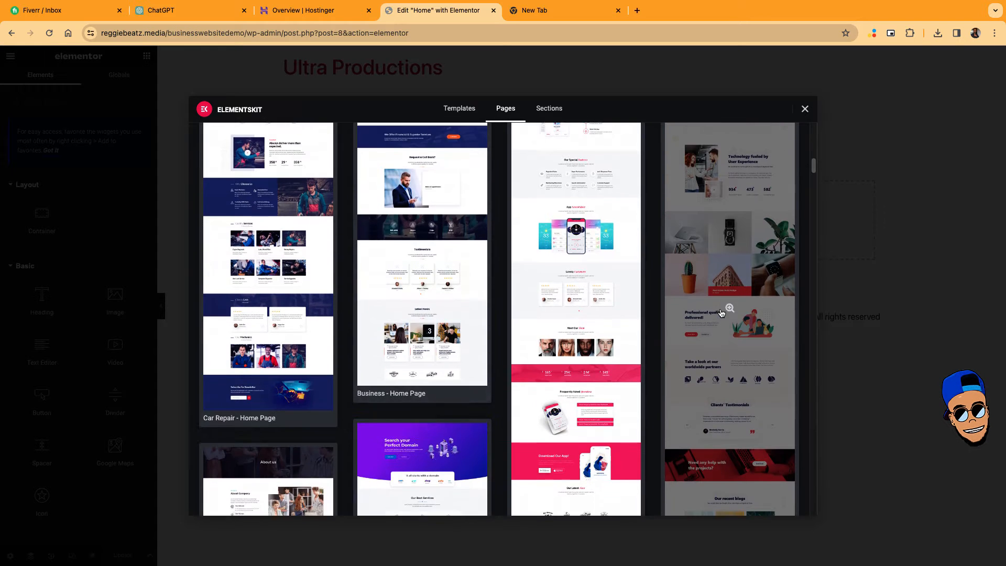
{"action": "scroll", "coordinate": [320, 324], "scroll_direction": "down", "scroll_amount": 10}
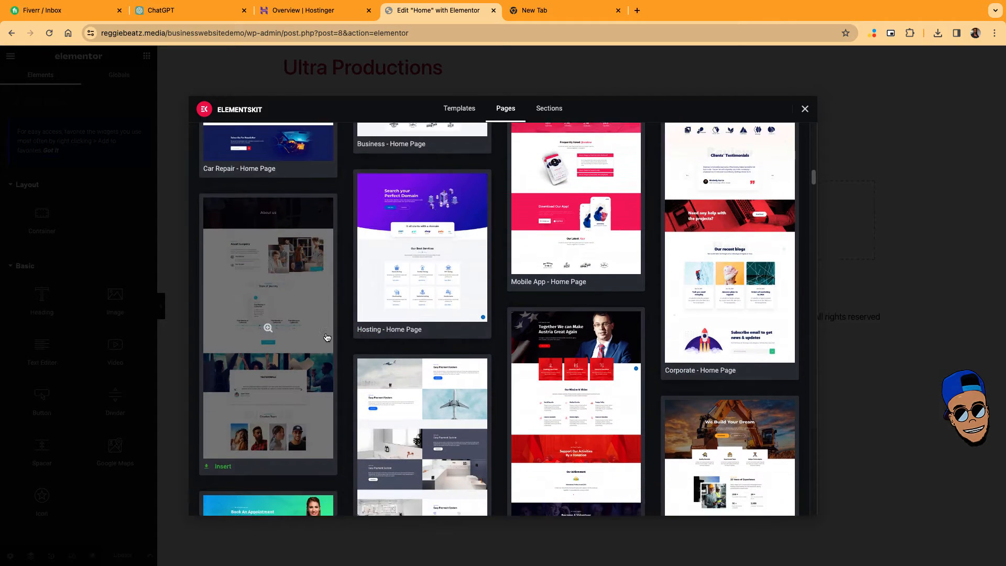
{"action": "scroll", "coordinate": [326, 333], "scroll_direction": "down", "scroll_amount": 7}
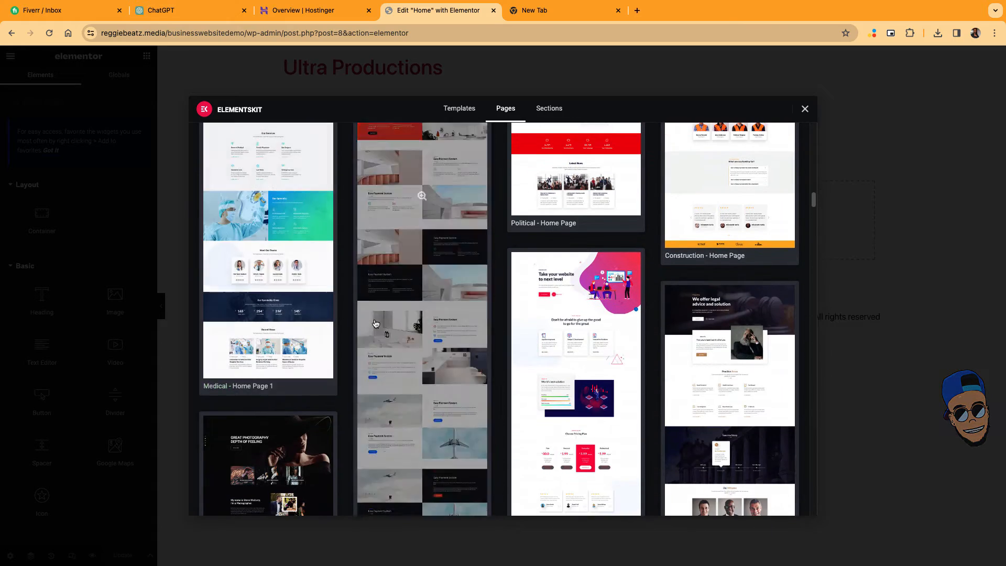
{"action": "scroll", "coordinate": [377, 324], "scroll_direction": "down", "scroll_amount": 10}
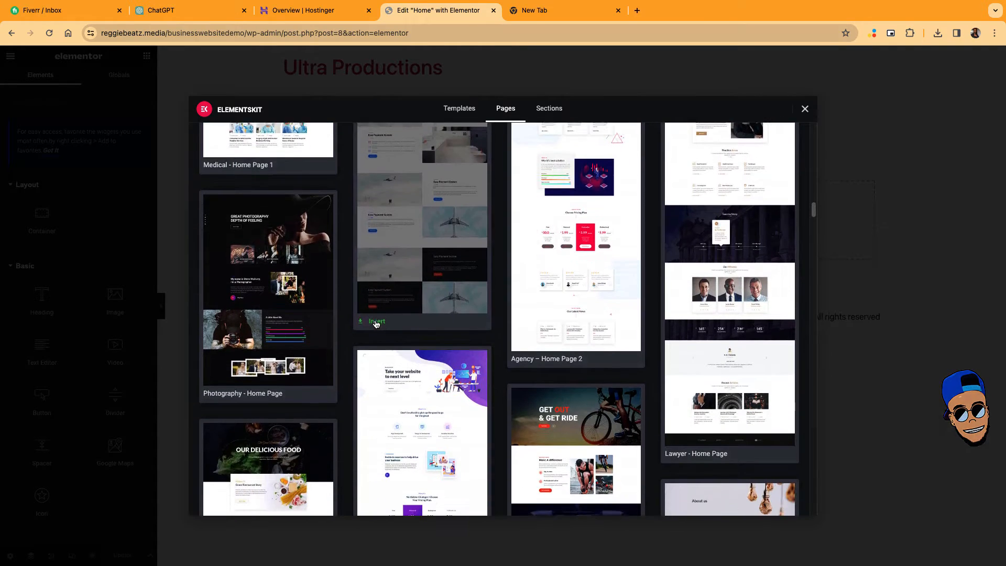
{"action": "scroll", "coordinate": [376, 323], "scroll_direction": "down", "scroll_amount": 3}
{"action": "scroll", "coordinate": [376, 323], "scroll_direction": "up", "scroll_amount": 15}
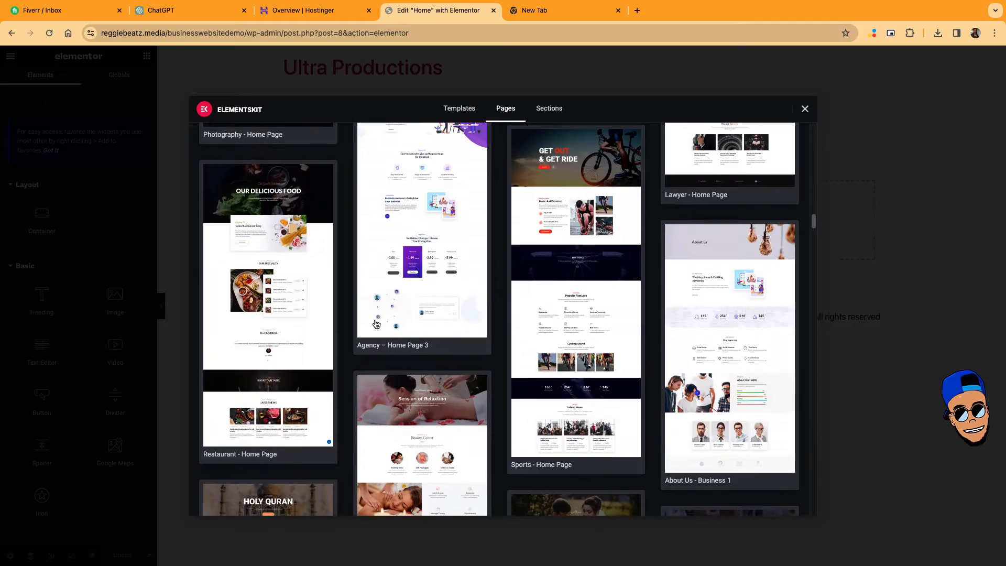
{"action": "scroll", "coordinate": [376, 323], "scroll_direction": "up", "scroll_amount": 8}
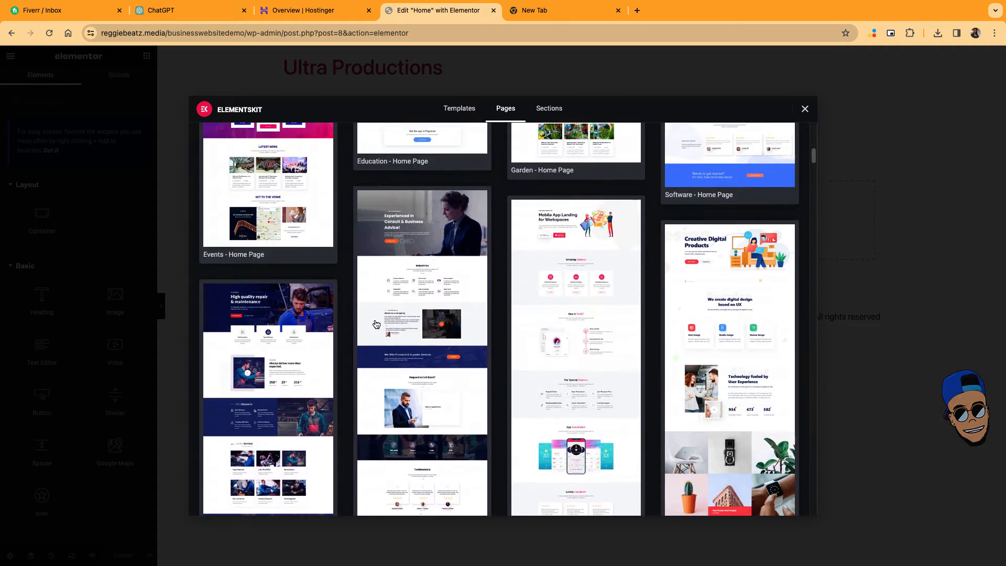
{"action": "scroll", "coordinate": [376, 323], "scroll_direction": "up", "scroll_amount": 2}
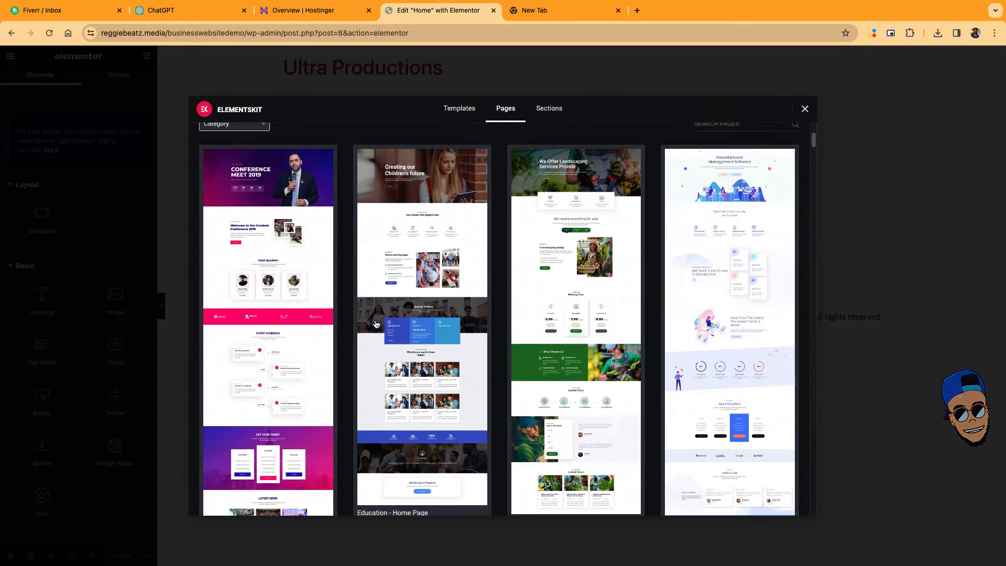
{"action": "scroll", "coordinate": [376, 323], "scroll_direction": "up", "scroll_amount": 2}
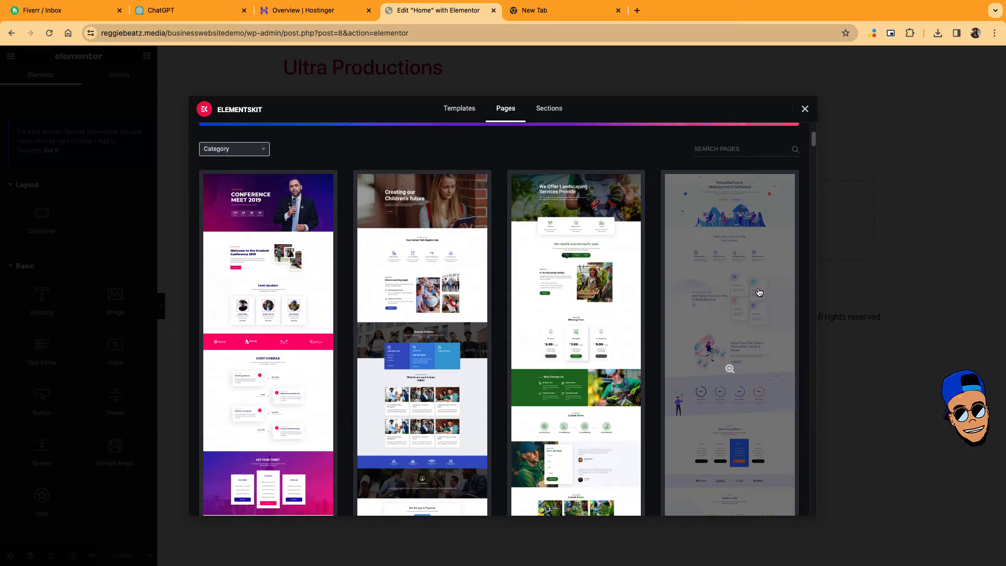
{"action": "scroll", "coordinate": [752, 270], "scroll_direction": "up", "scroll_amount": 3}
{"action": "scroll", "coordinate": [753, 271], "scroll_direction": "down", "scroll_amount": 5}
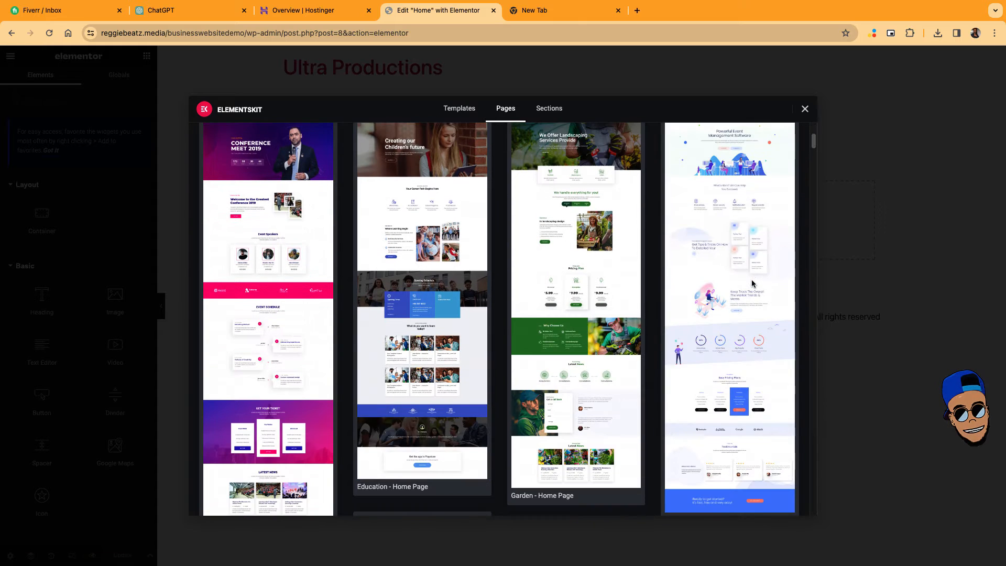
Find the "Business - Home Page" design in the ElementsKit page library and insert it into the Home page.
{"action": "scroll", "coordinate": [752, 283], "scroll_direction": "down", "scroll_amount": 6}
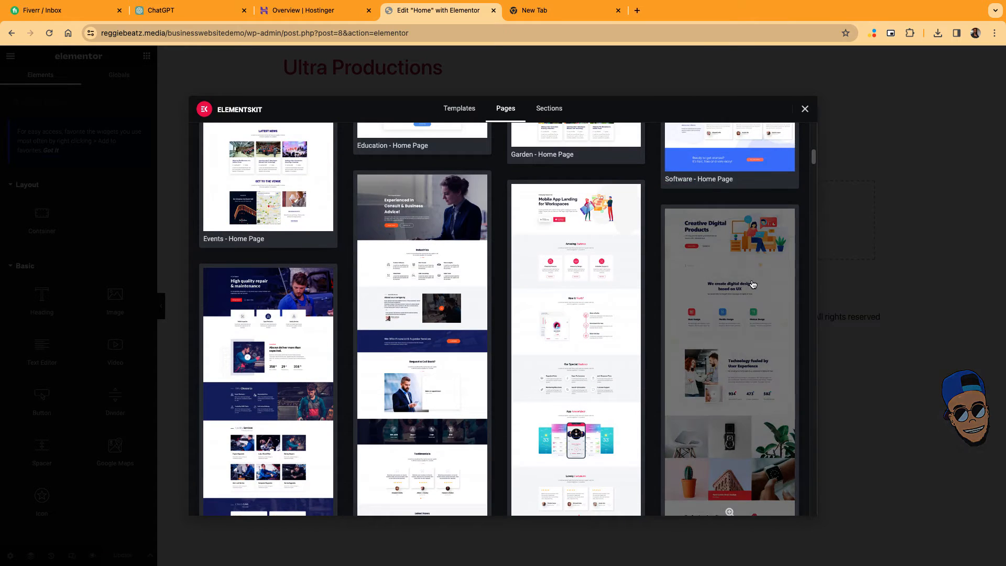
{"action": "scroll", "coordinate": [409, 220], "scroll_direction": "down", "scroll_amount": 5}
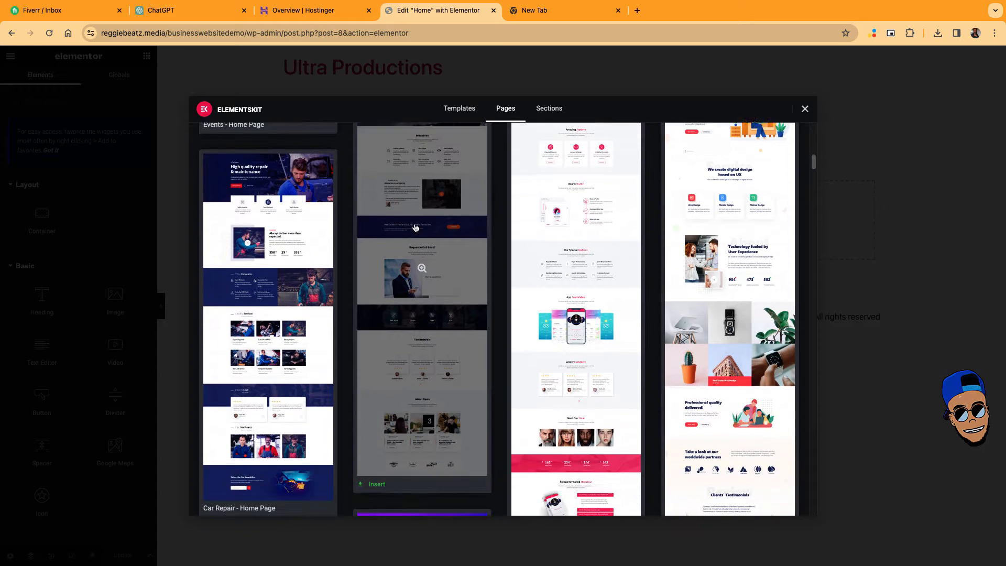
{"action": "scroll", "coordinate": [413, 228], "scroll_direction": "up", "scroll_amount": 4}
{"action": "scroll", "coordinate": [416, 231], "scroll_direction": "up", "scroll_amount": 4}
{"action": "scroll", "coordinate": [406, 246], "scroll_direction": "down", "scroll_amount": 10}
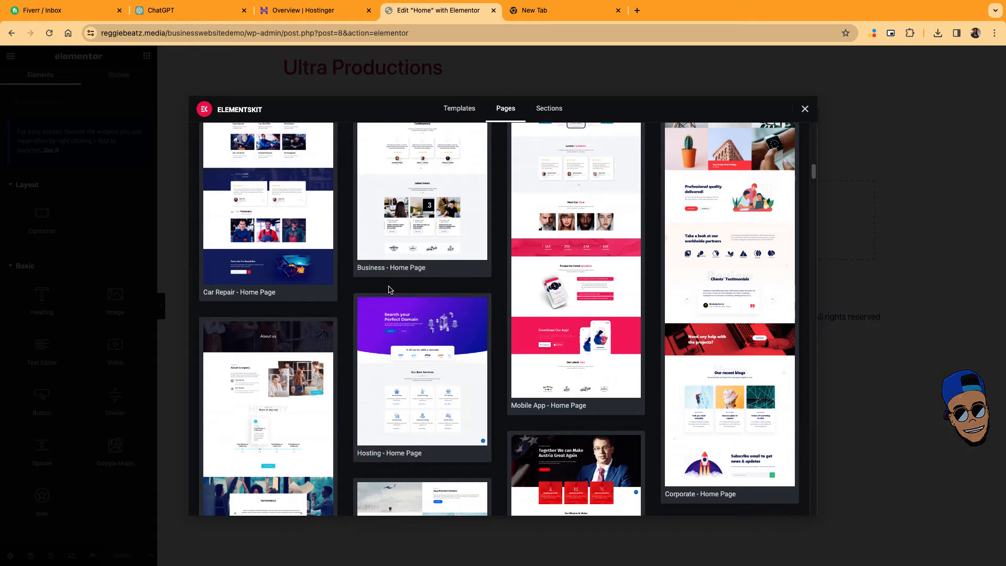
{"action": "left_click", "coordinate": [378, 272]}
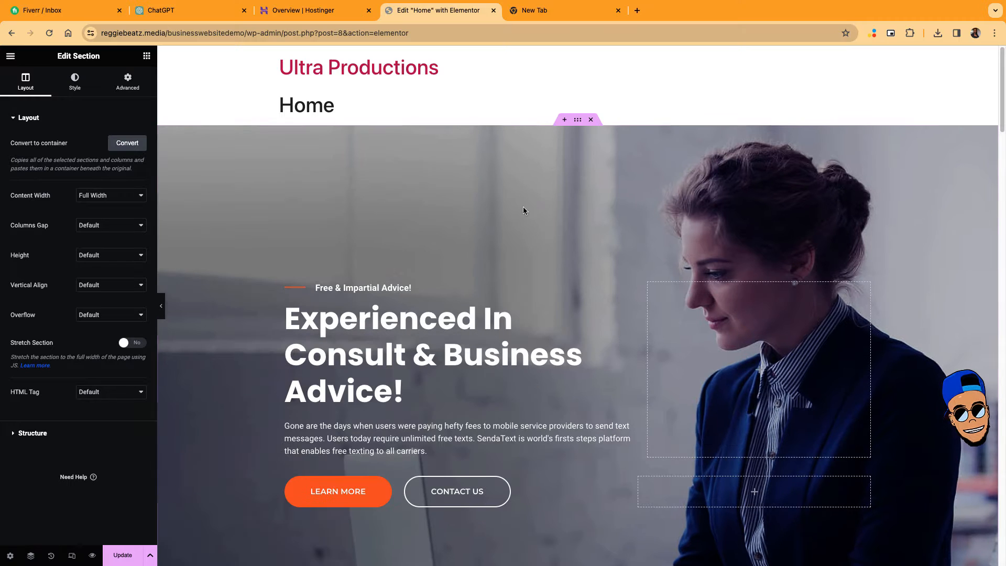
Replace the hero section's background image by uploading the downloaded studio photo pexels-pixabay-164938.jpeg to the media library and selecting it.
{"action": "scroll", "coordinate": [558, 218], "scroll_direction": "down", "scroll_amount": 15}
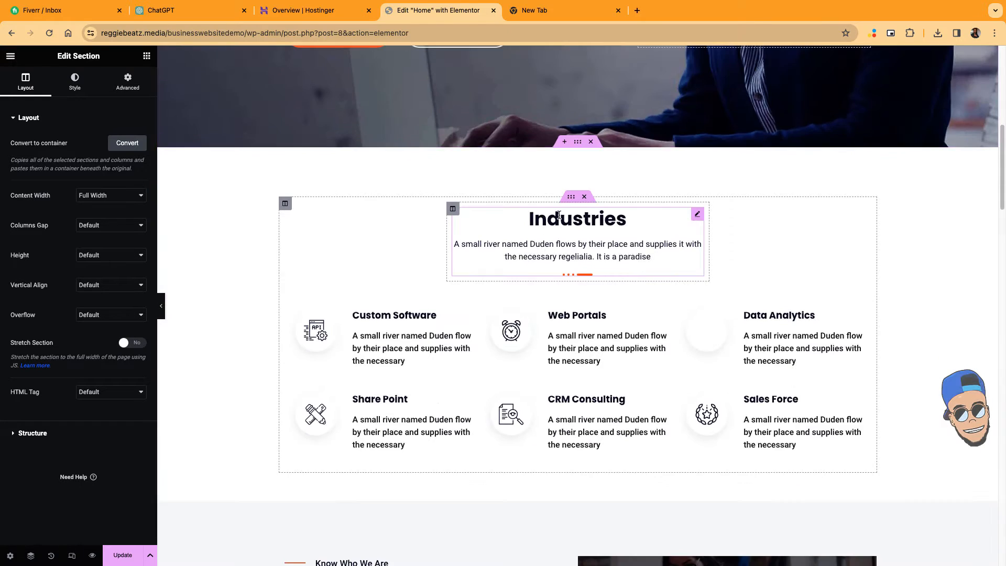
{"action": "scroll", "coordinate": [560, 218], "scroll_direction": "down", "scroll_amount": 10}
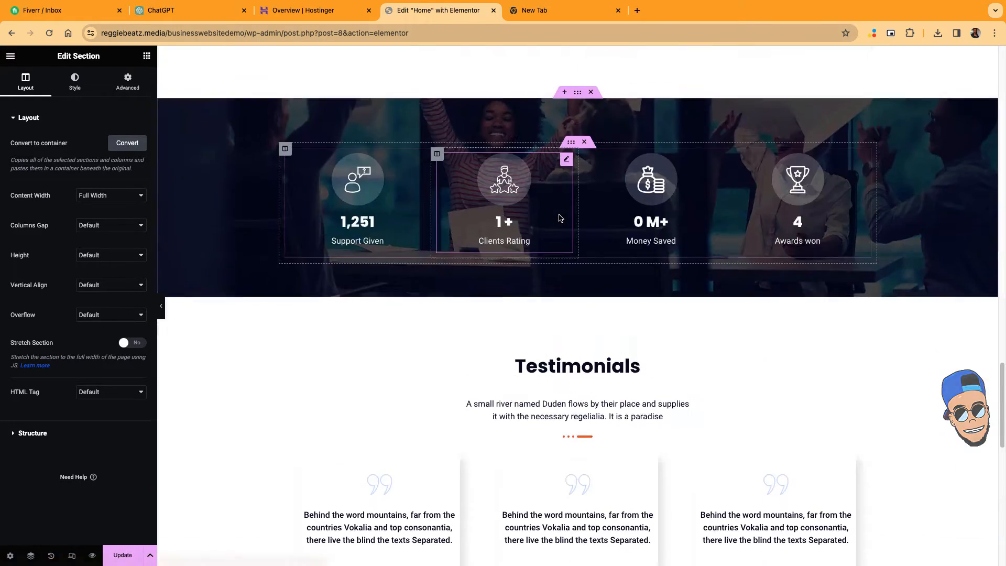
{"action": "scroll", "coordinate": [559, 218], "scroll_direction": "up", "scroll_amount": 20}
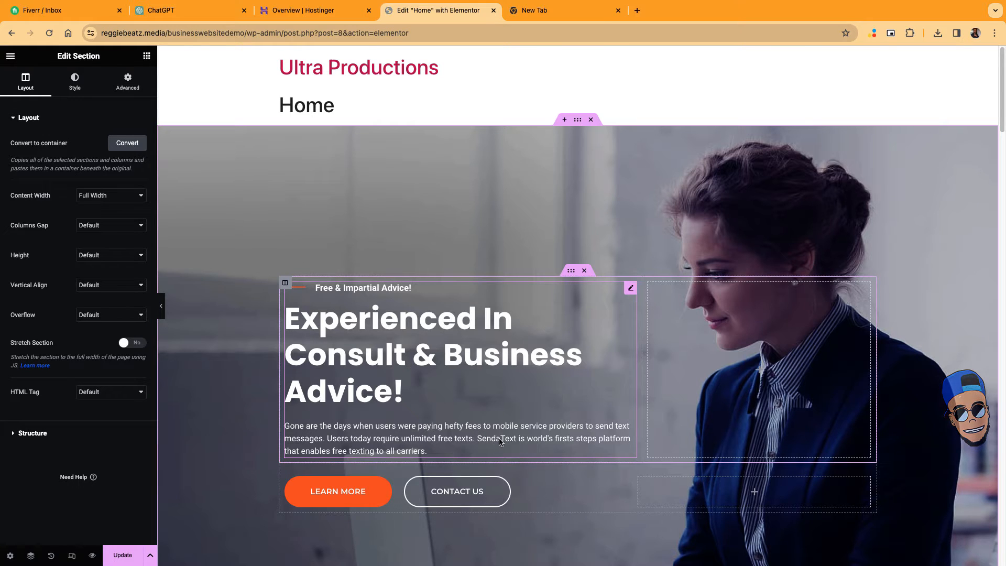
{"action": "left_click", "coordinate": [578, 121]}
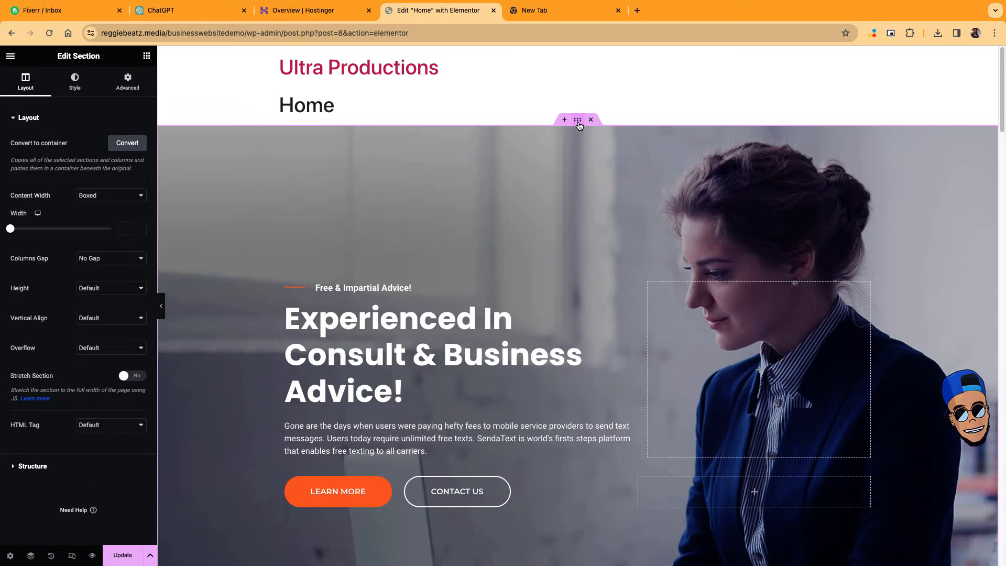
{"action": "left_click", "coordinate": [76, 94]}
{"action": "mouse_move", "coordinate": [79, 253]}
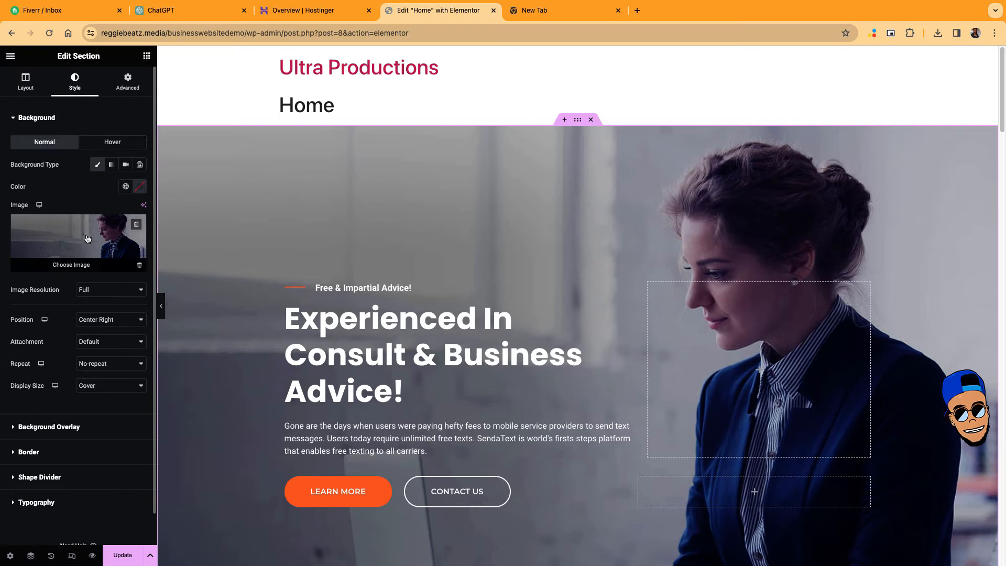
{"action": "left_click", "coordinate": [79, 266]}
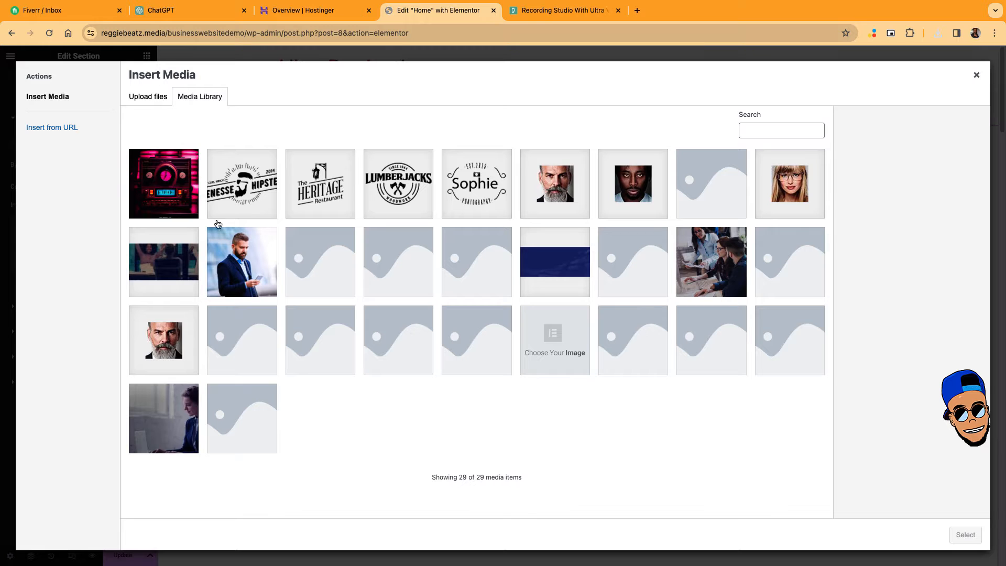
{"action": "left_click", "coordinate": [938, 33]}
{"action": "left_click_drag", "start_coordinate": [854, 78], "coordinate": [251, 258]}
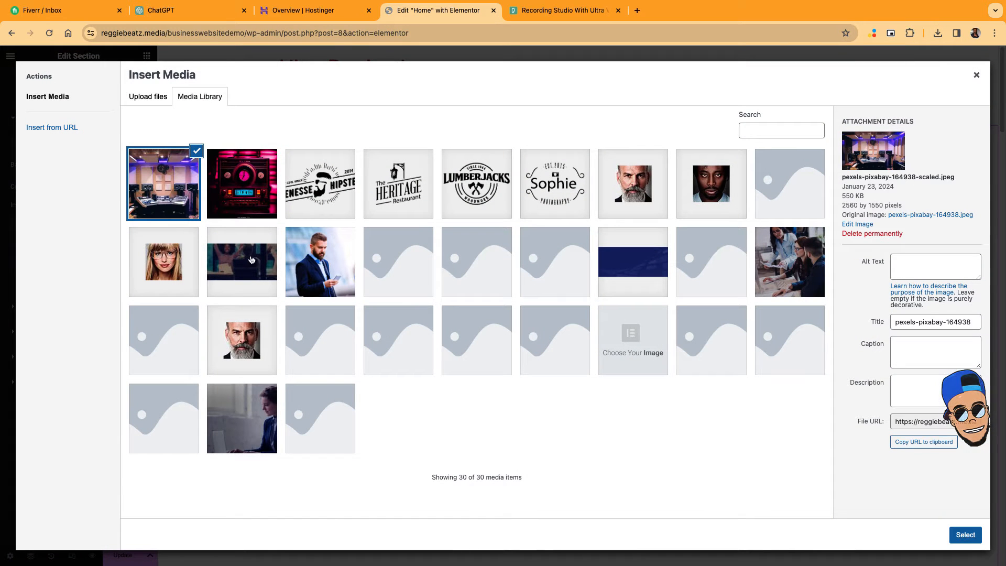
{"action": "left_click", "coordinate": [954, 535]}
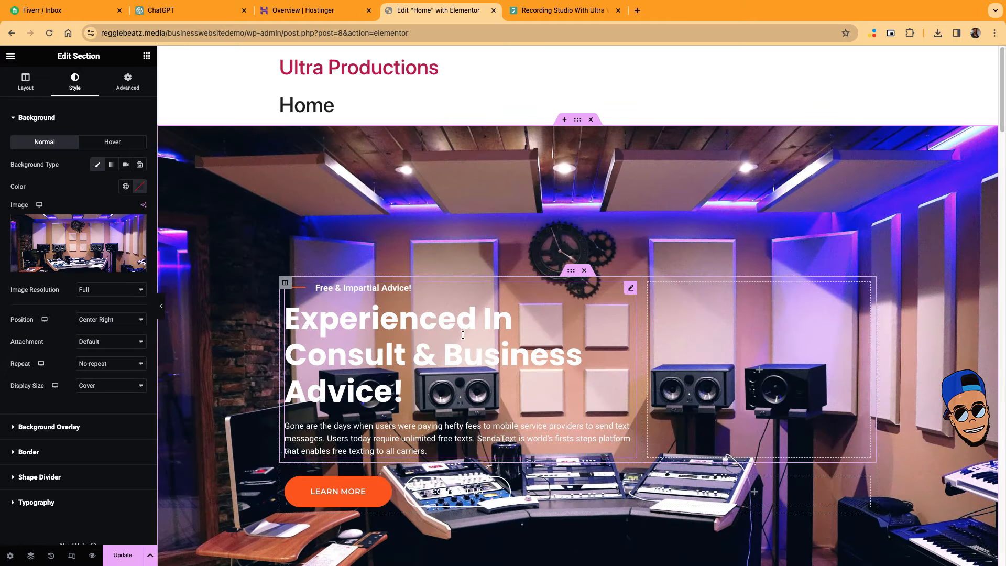
Add a classic black background overlay to the hero section and set its opacity to 0.74.
{"action": "scroll", "coordinate": [488, 183], "scroll_direction": "down", "scroll_amount": 2}
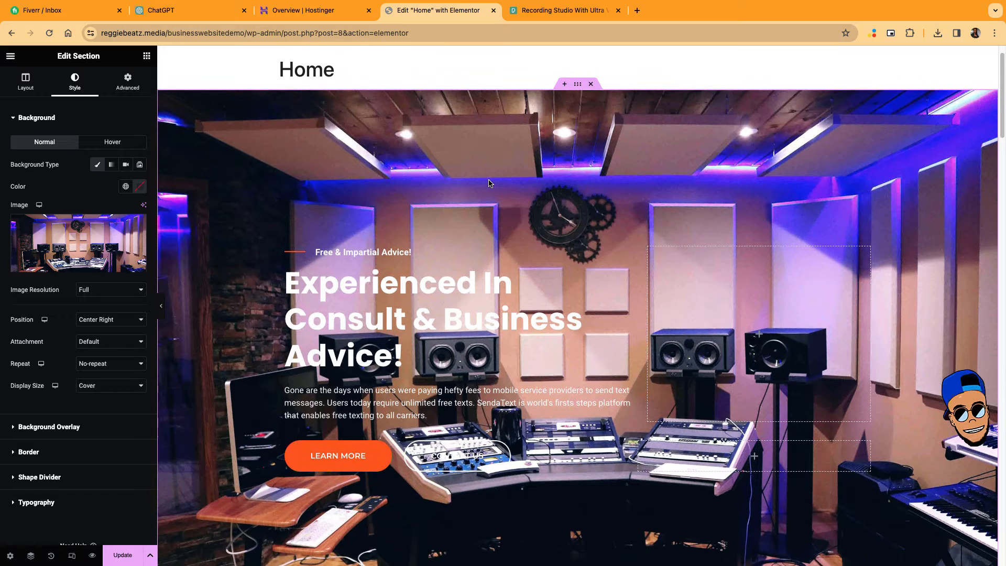
{"action": "scroll", "coordinate": [488, 183], "scroll_direction": "up", "scroll_amount": 1}
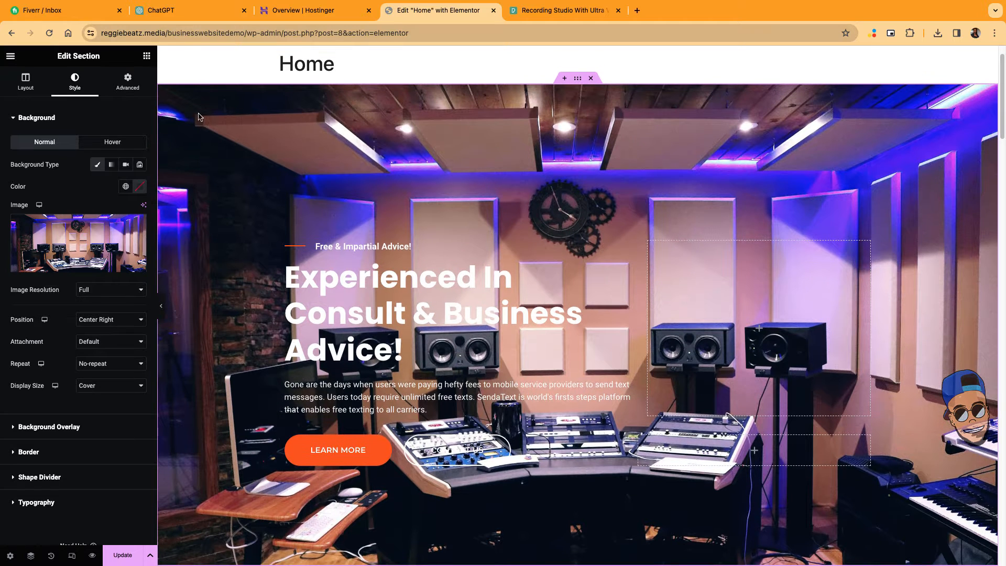
{"action": "scroll", "coordinate": [79, 230], "scroll_direction": "down", "scroll_amount": 1}
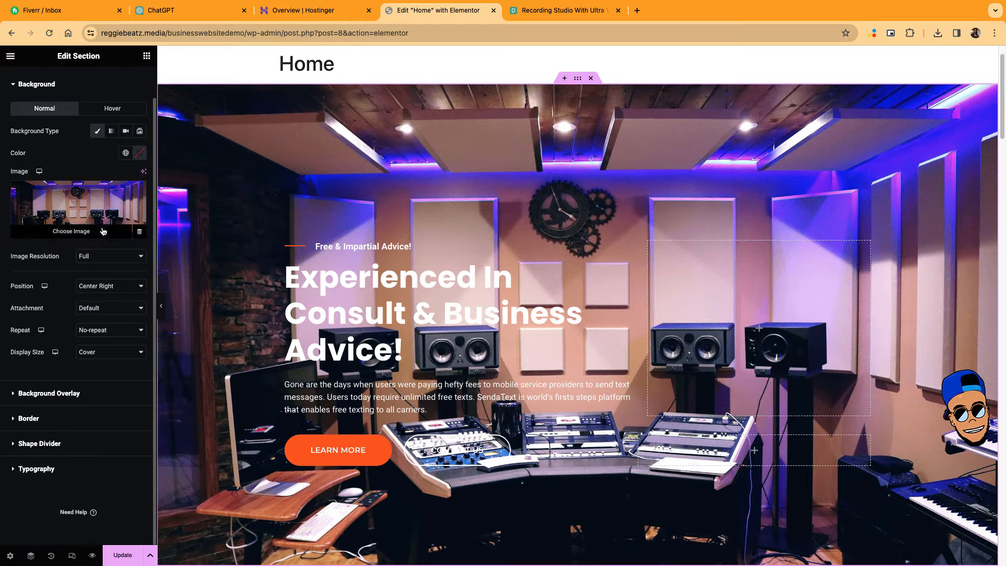
{"action": "left_click", "coordinate": [14, 397]}
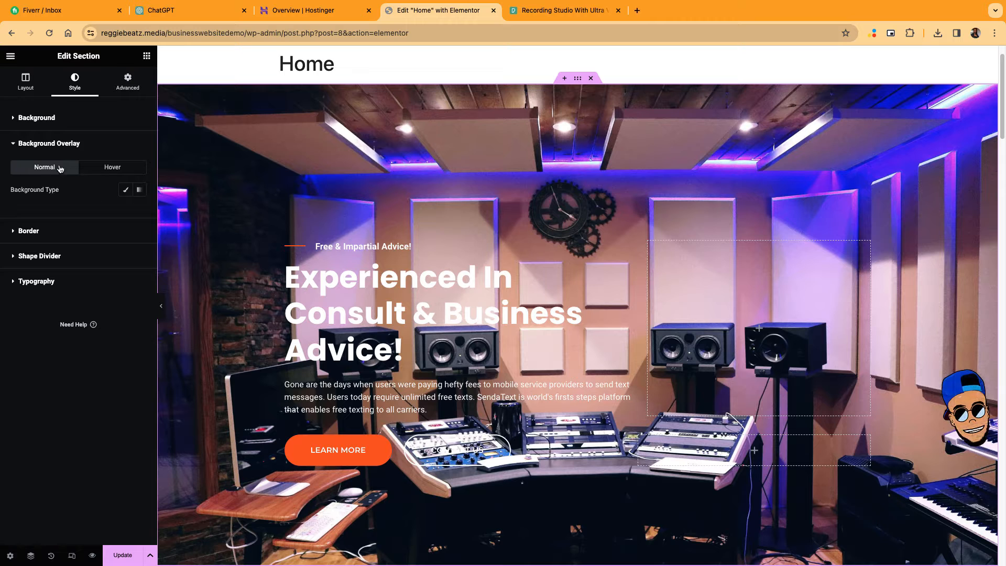
{"action": "left_click", "coordinate": [126, 192]}
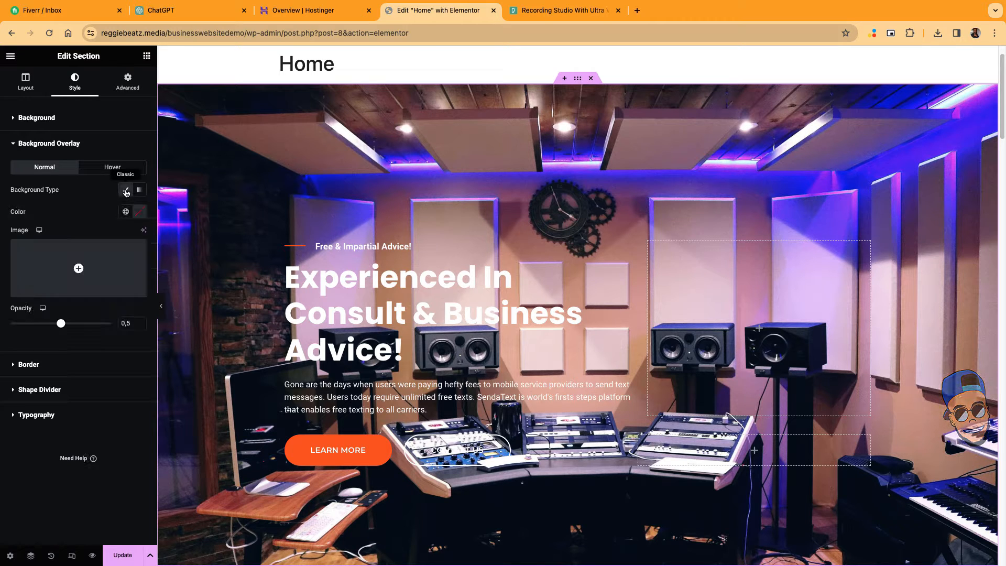
{"action": "left_click", "coordinate": [139, 211]}
{"action": "left_click_drag", "start_coordinate": [103, 303], "coordinate": [35, 362]}
{"action": "left_click", "coordinate": [43, 367]}
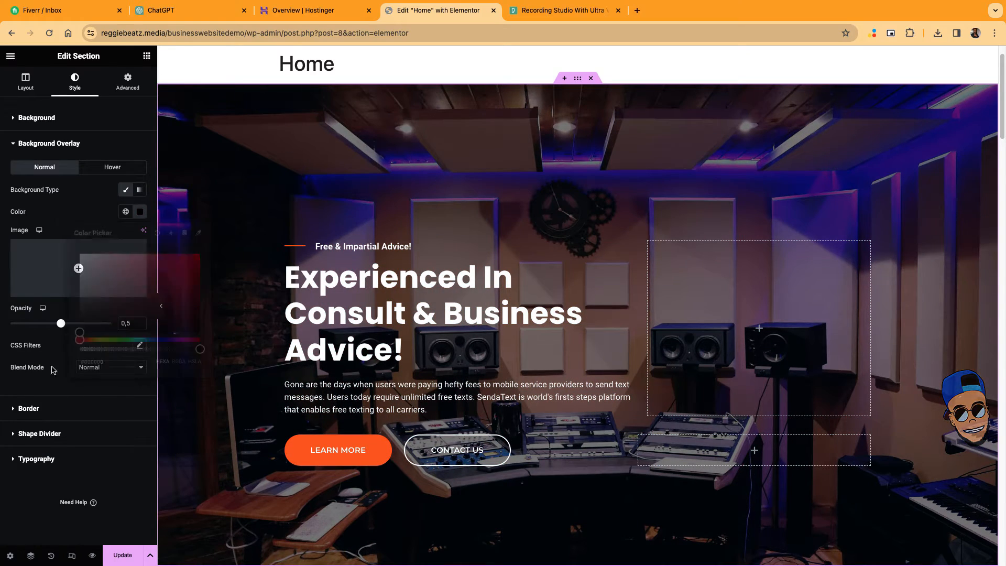
{"action": "left_click_drag", "start_coordinate": [60, 323], "coordinate": [86, 336]}
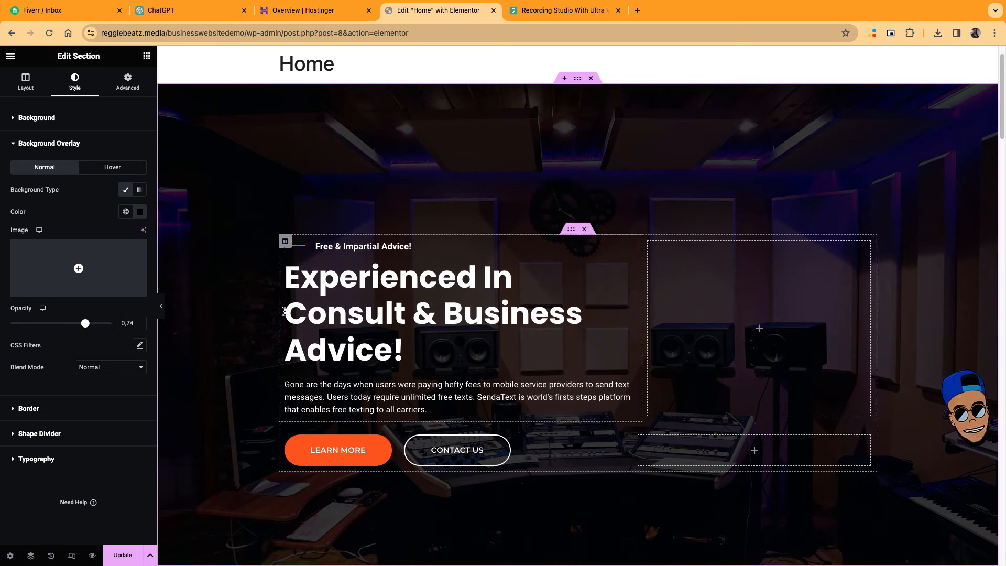
Change the hero heading's title to "The Best Recording Studio In South Africa".
{"action": "left_click", "coordinate": [360, 288]}
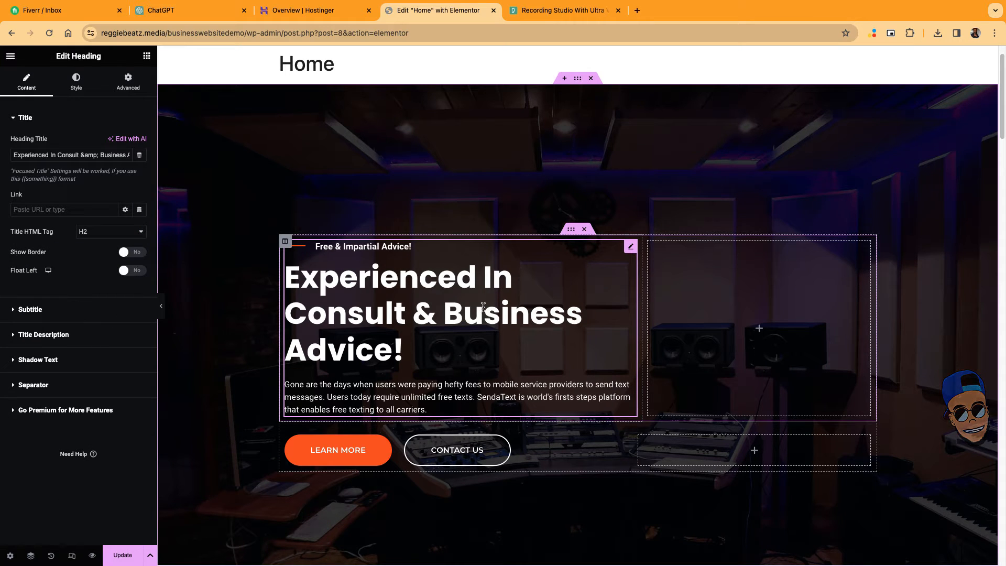
{"action": "triple_click", "coordinate": [93, 155]}
{"action": "type", "text": "The "}
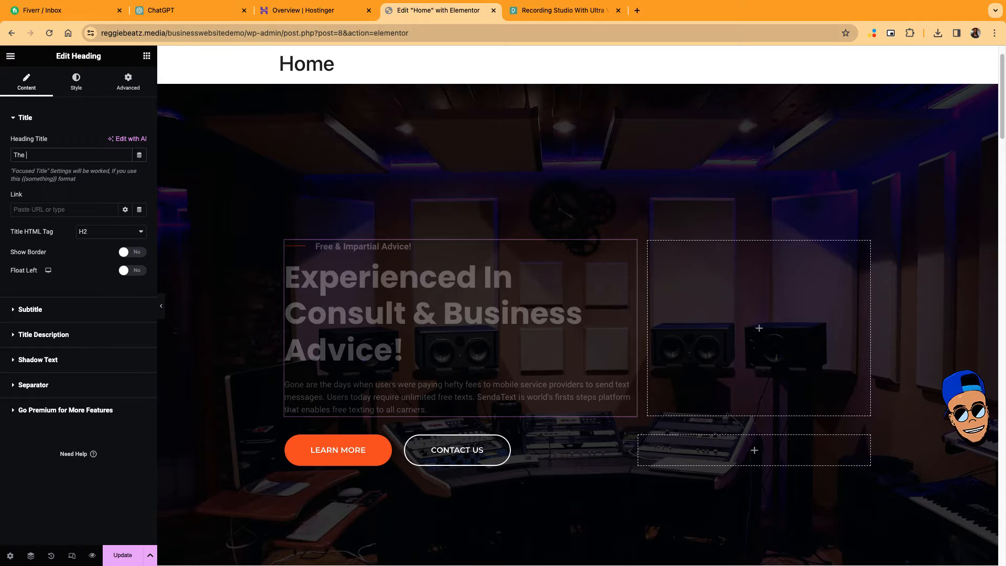
{"action": "type", "text": "Best Rec"}
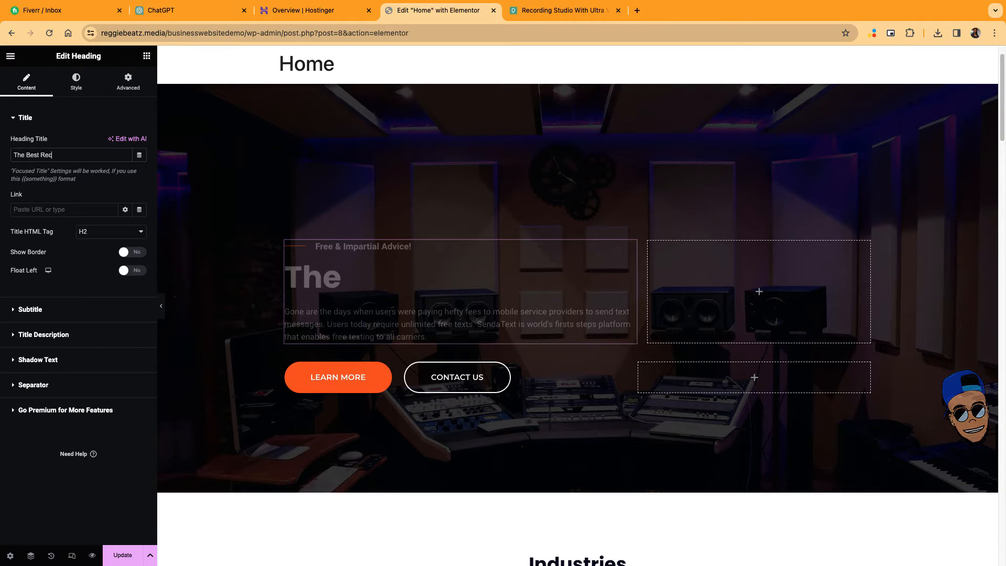
{"action": "type", "text": "ording Stud"}
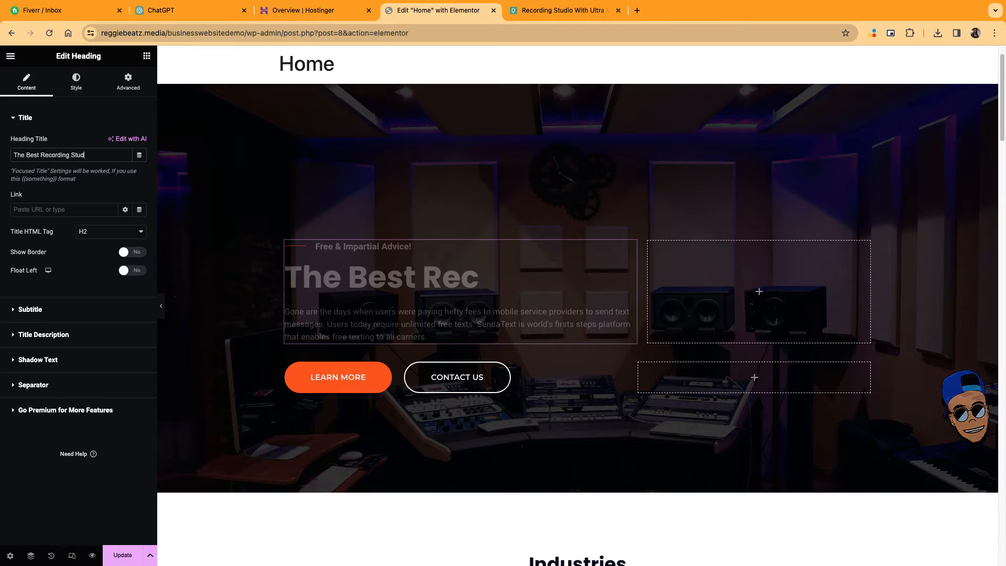
{"action": "type", "text": "io In So"}
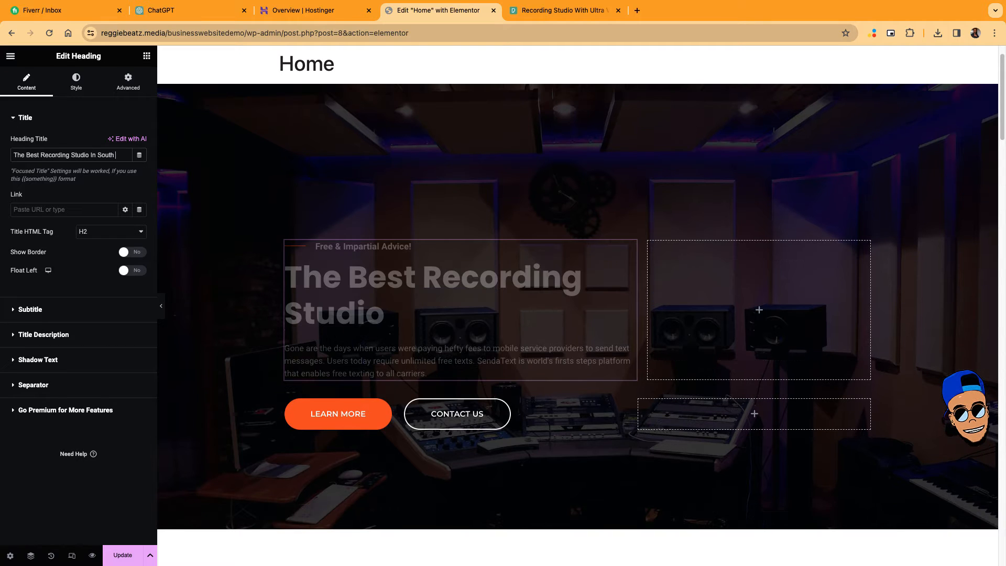
{"action": "type", "text": "uth "}
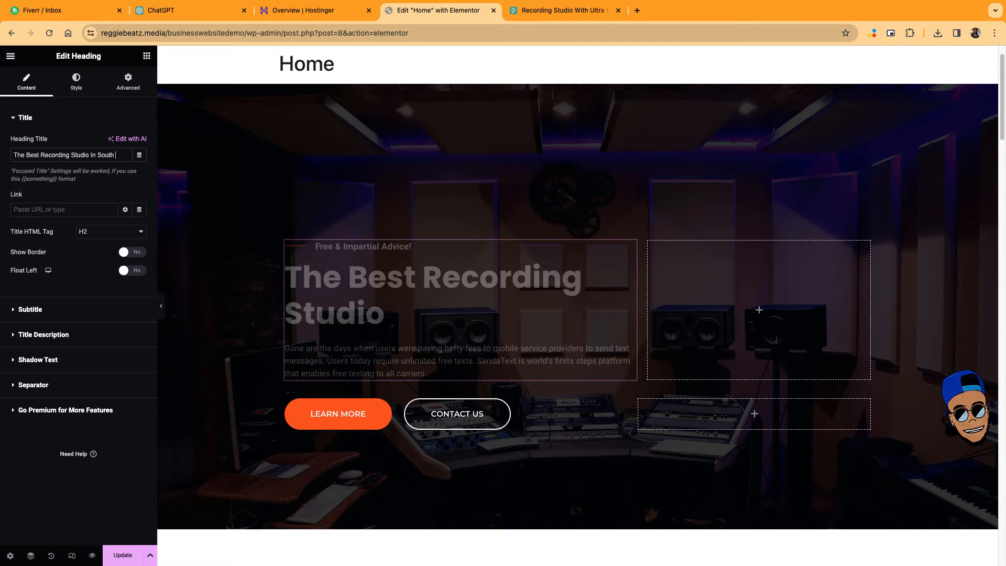
{"action": "type", "text": "afr"}
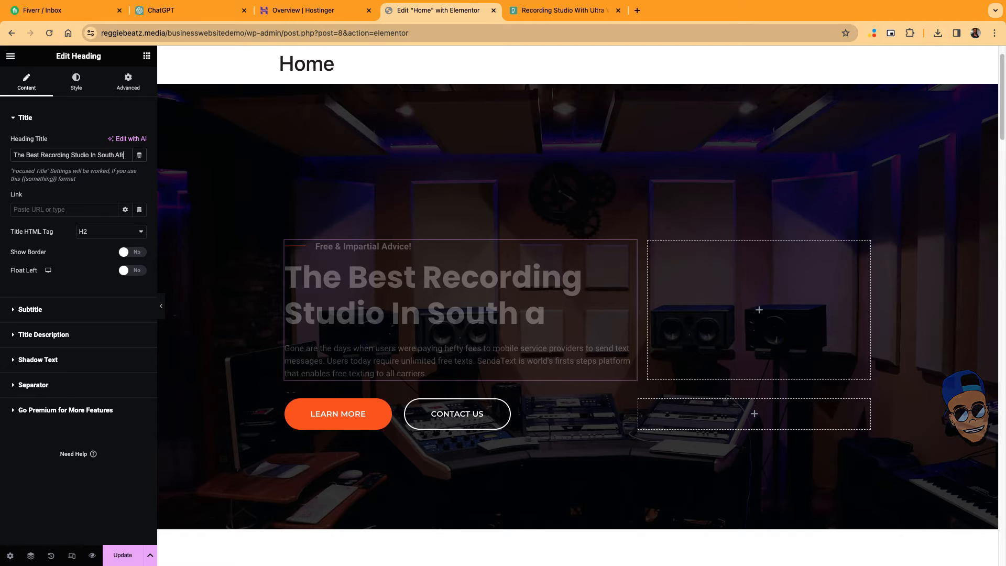
{"action": "type", "text": "ica"}
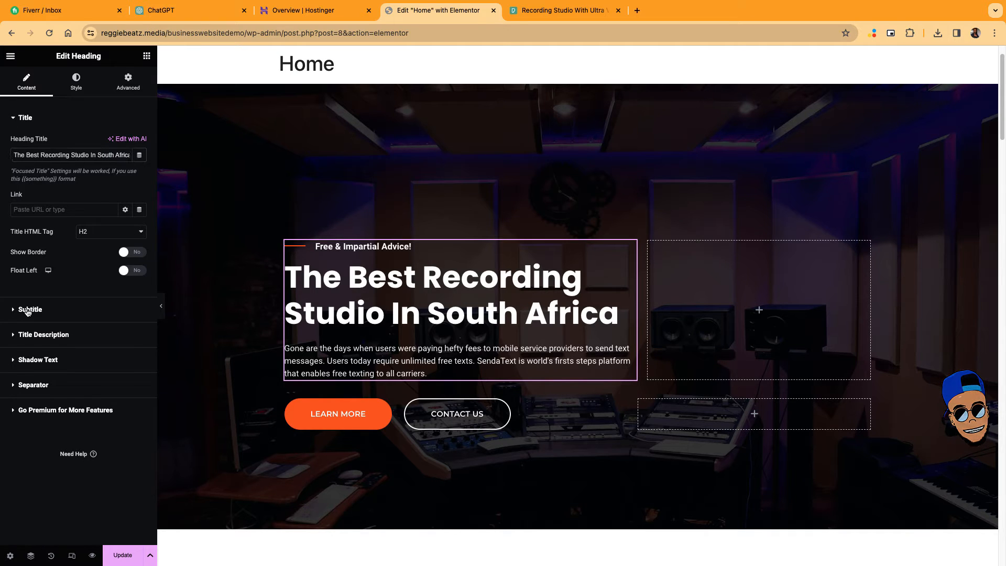
Replace the hero heading's subtitle with "Music - Voicer Over - Podcast".
{"action": "left_click", "coordinate": [24, 310]}
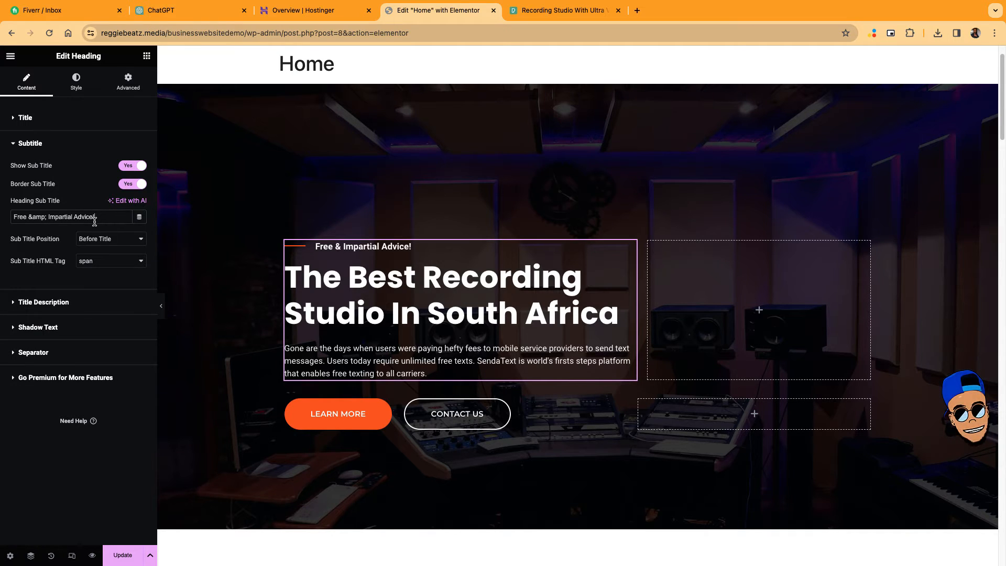
{"action": "key", "text": "super+a"}
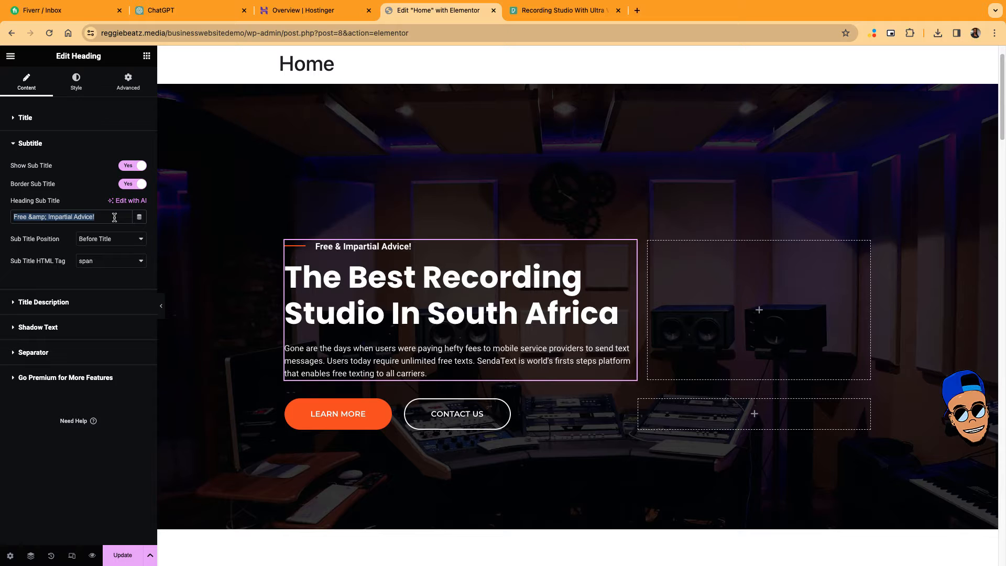
{"action": "type", "text": "Music"}
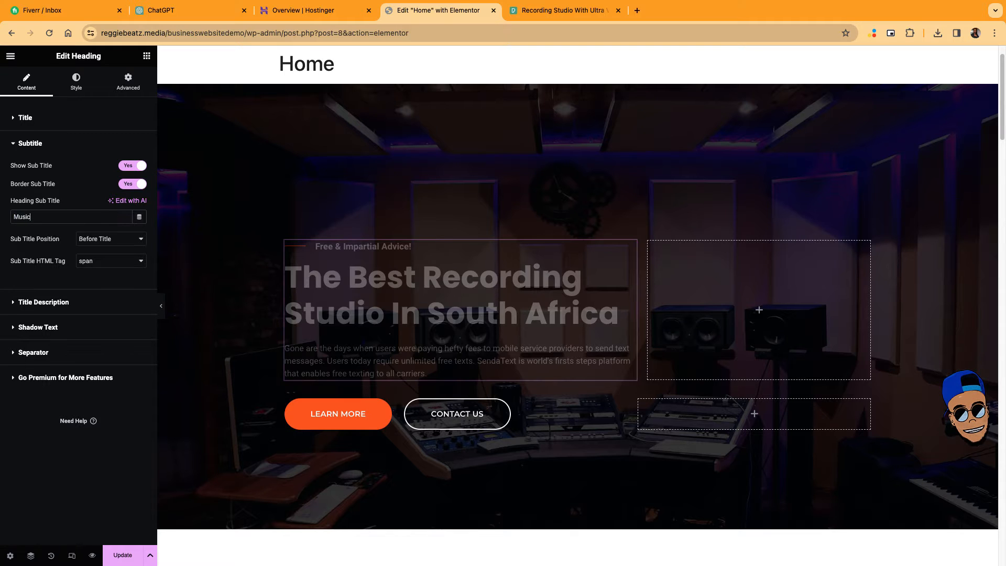
{"action": "type", "text": " - Vo"}
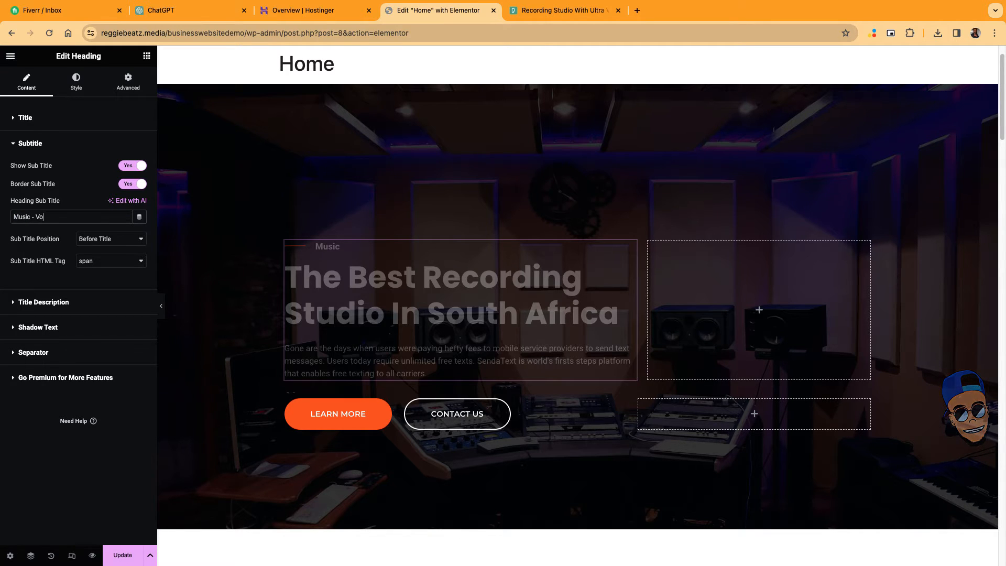
{"action": "type", "text": "icer O"}
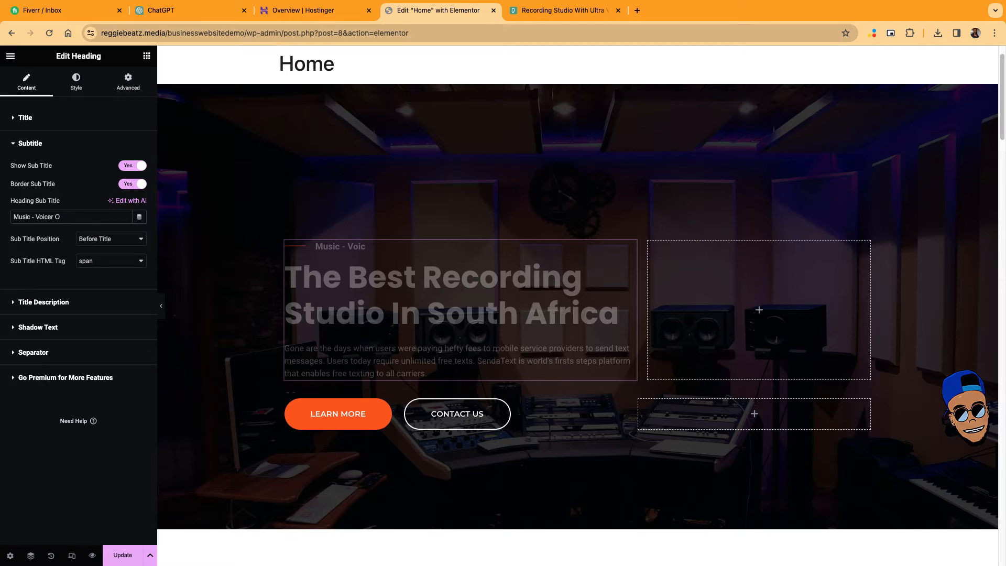
{"action": "type", "text": "Verver"}
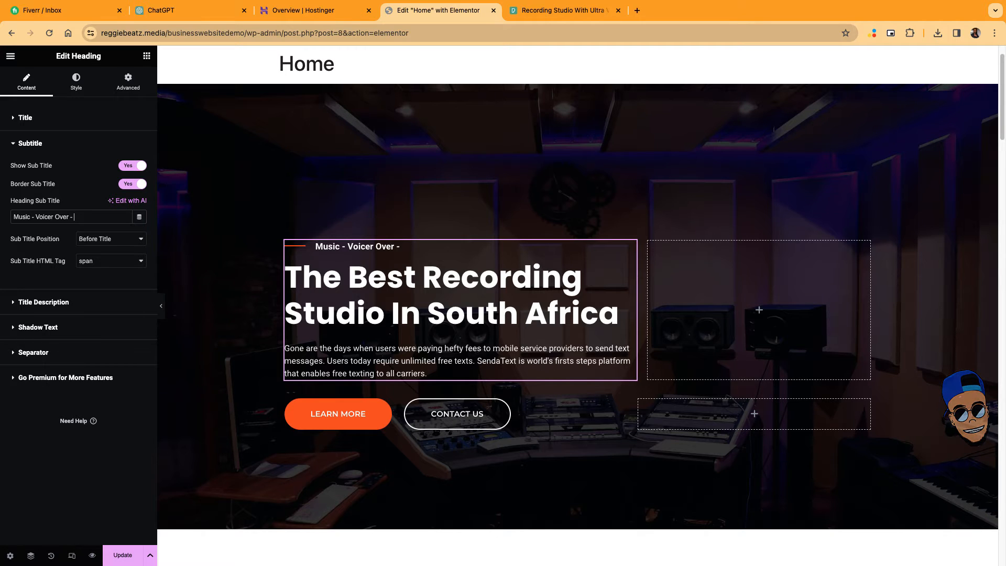
{"action": "type", "text": "- Podcast"}
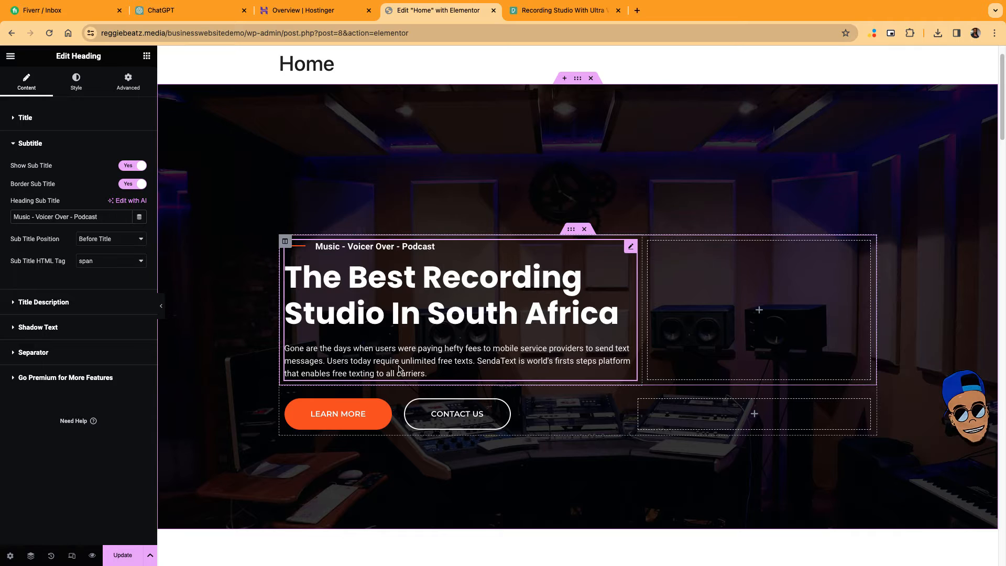
Replace the hero heading's description with "Get the best quality in ton for affordable price".
{"action": "left_click", "coordinate": [60, 303]}
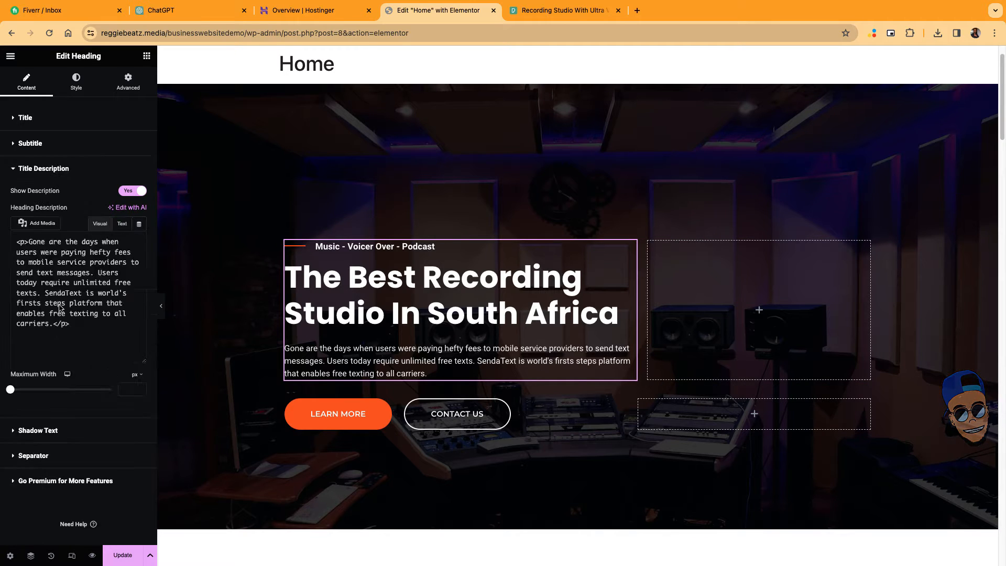
{"action": "triple_click", "coordinate": [52, 328]}
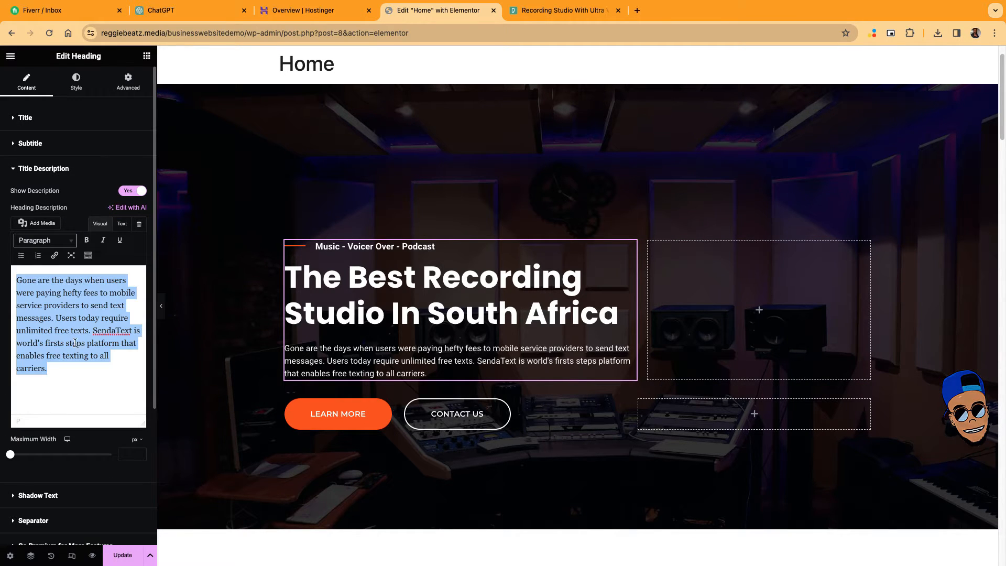
{"action": "type", "text": "G"}
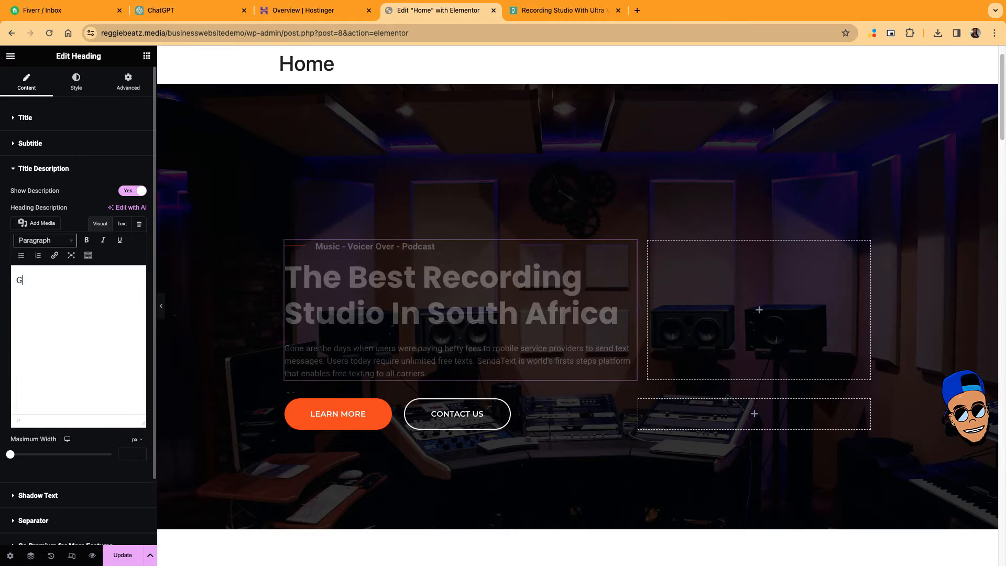
{"action": "type", "text": "et the best "}
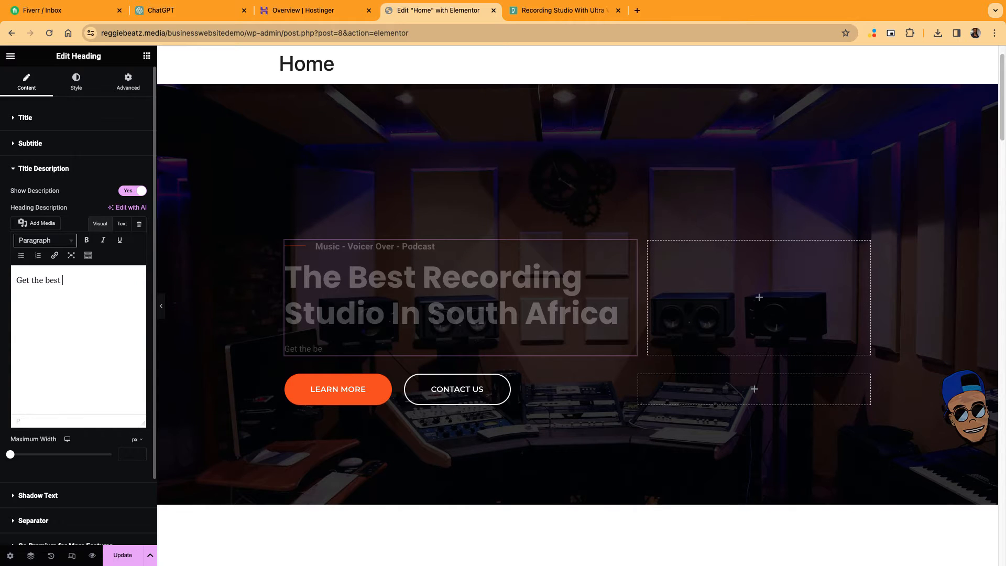
{"action": "type", "text": "quality in "}
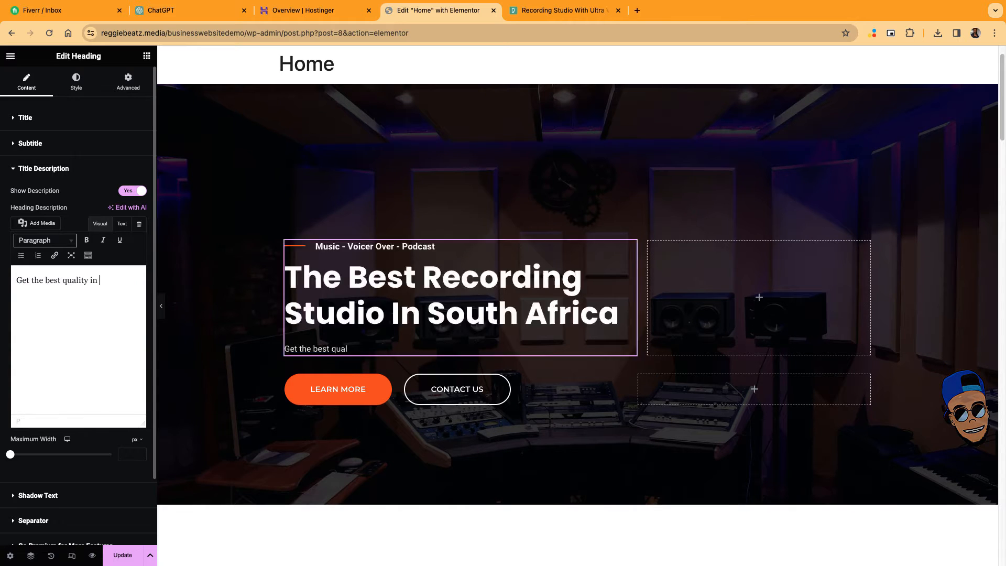
{"action": "type", "text": "ton for affordable price"}
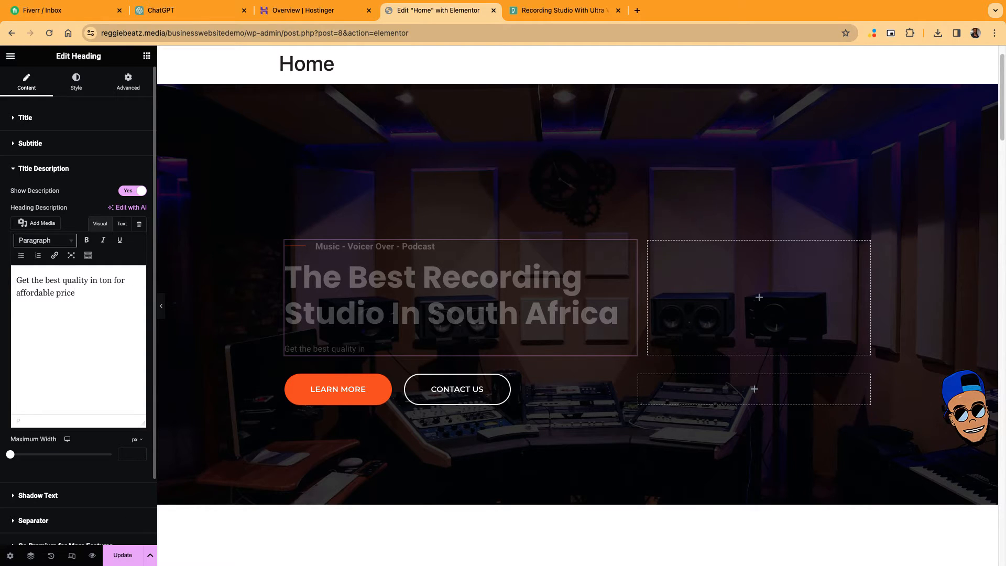
{"action": "left_click", "coordinate": [338, 388]}
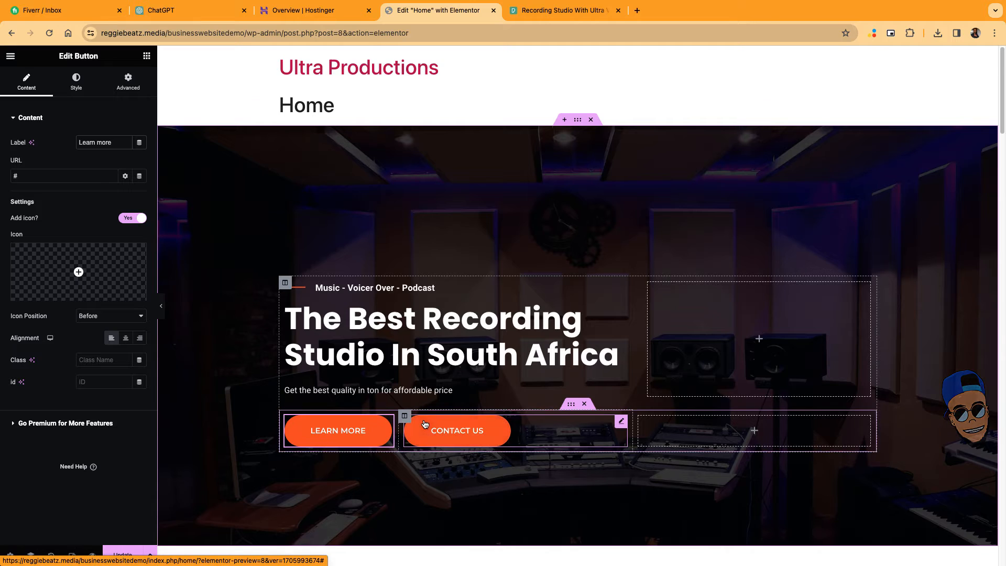
Change the title of the Industries section heading to "Services".
{"action": "scroll", "coordinate": [425, 424], "scroll_direction": "down", "scroll_amount": 5}
{"action": "scroll", "coordinate": [424, 423], "scroll_direction": "down", "scroll_amount": 3}
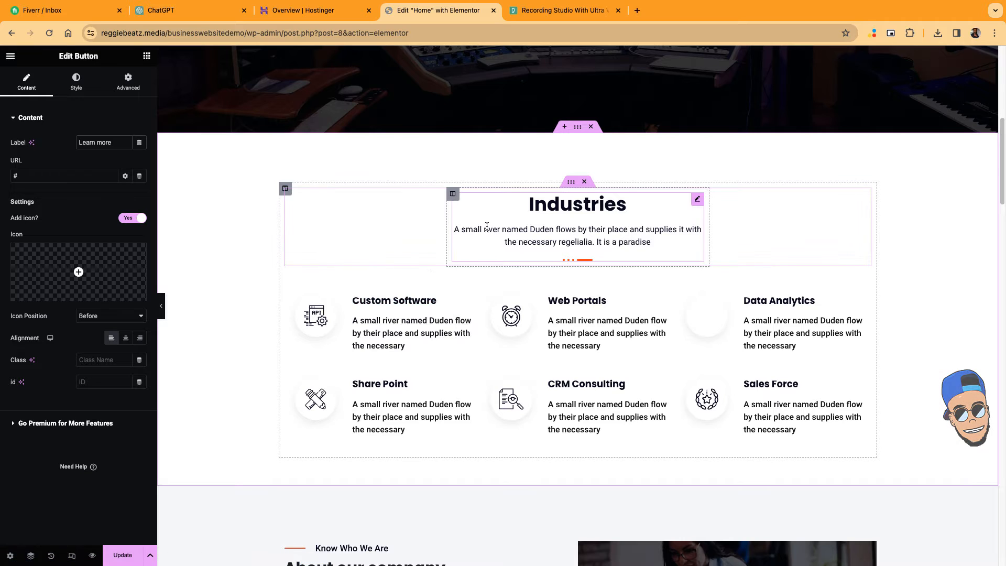
{"action": "left_click", "coordinate": [560, 202]}
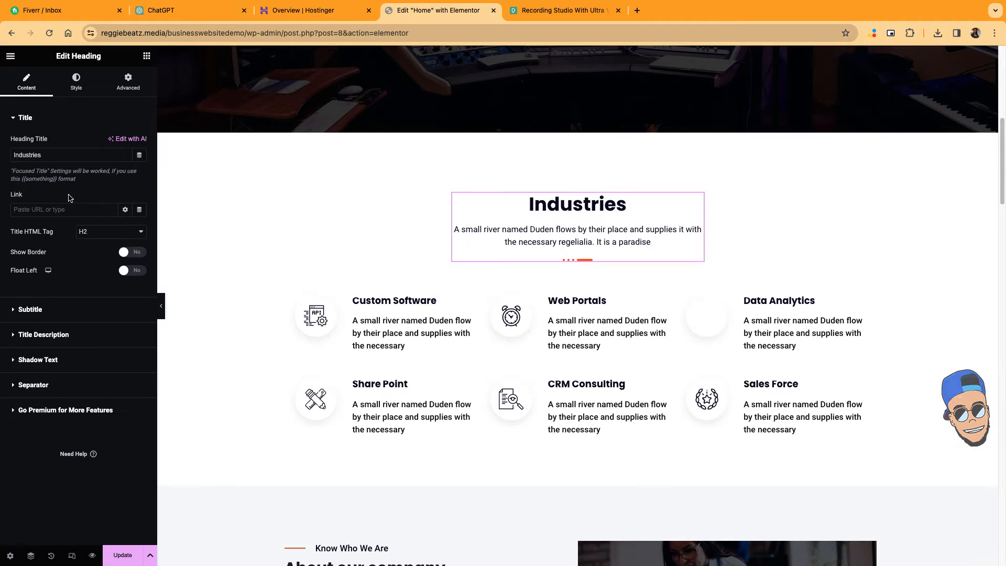
{"action": "left_click_drag", "start_coordinate": [66, 156], "coordinate": [1, 155]}
{"action": "type", "text": "Serv"}
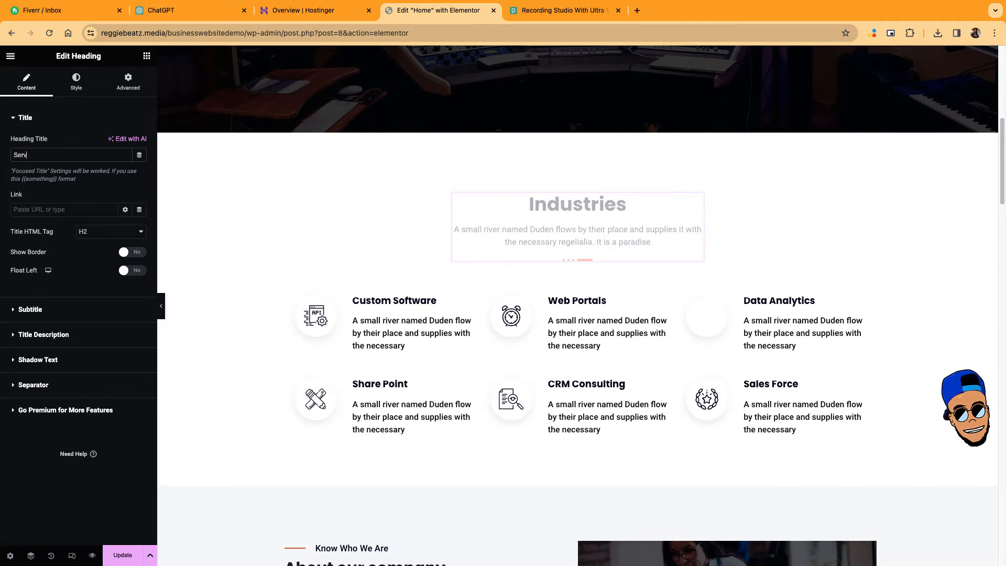
{"action": "type", "text": "ices"}
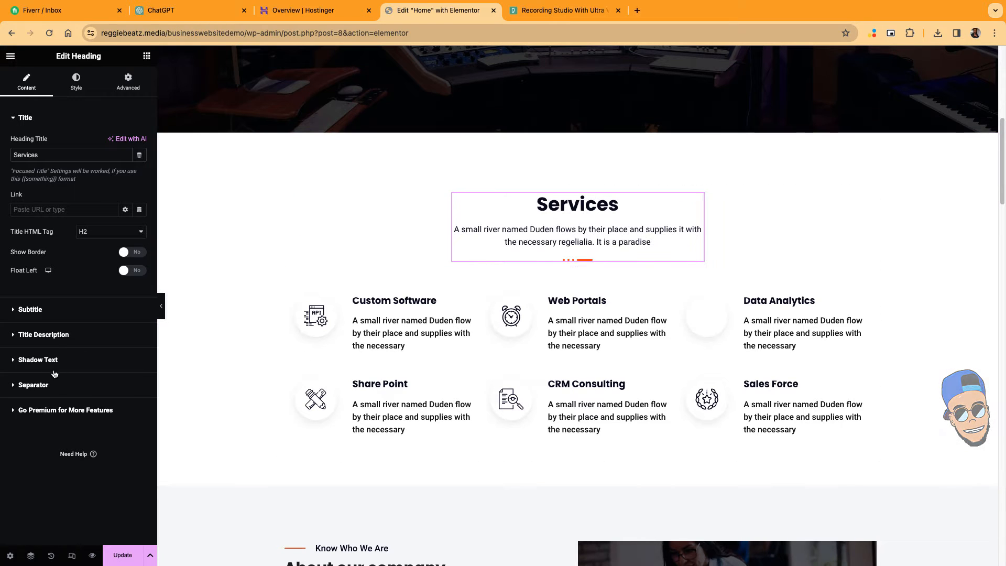
Replace the description under the Services heading with "What we offer".
{"action": "left_click", "coordinate": [20, 313]}
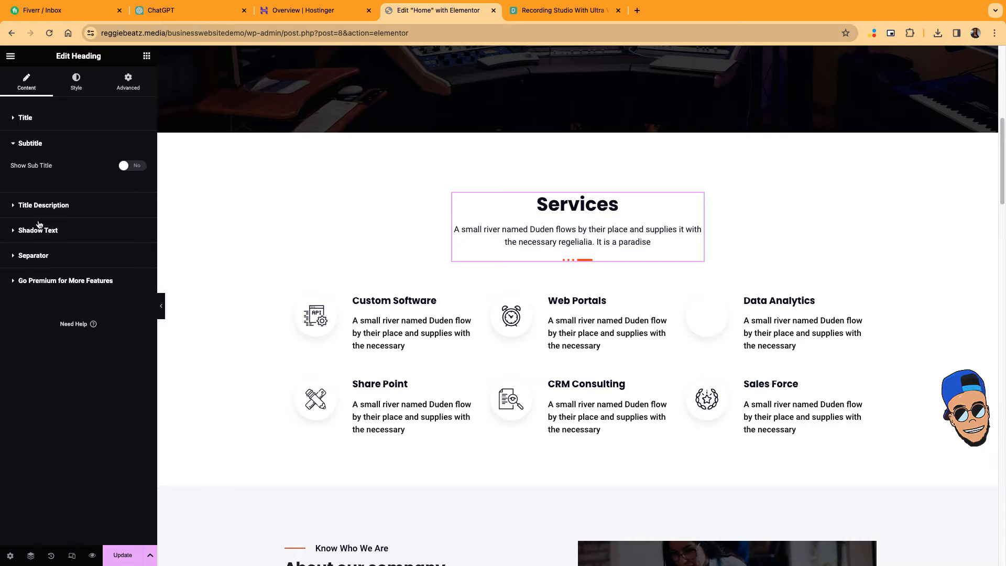
{"action": "left_click", "coordinate": [35, 205]}
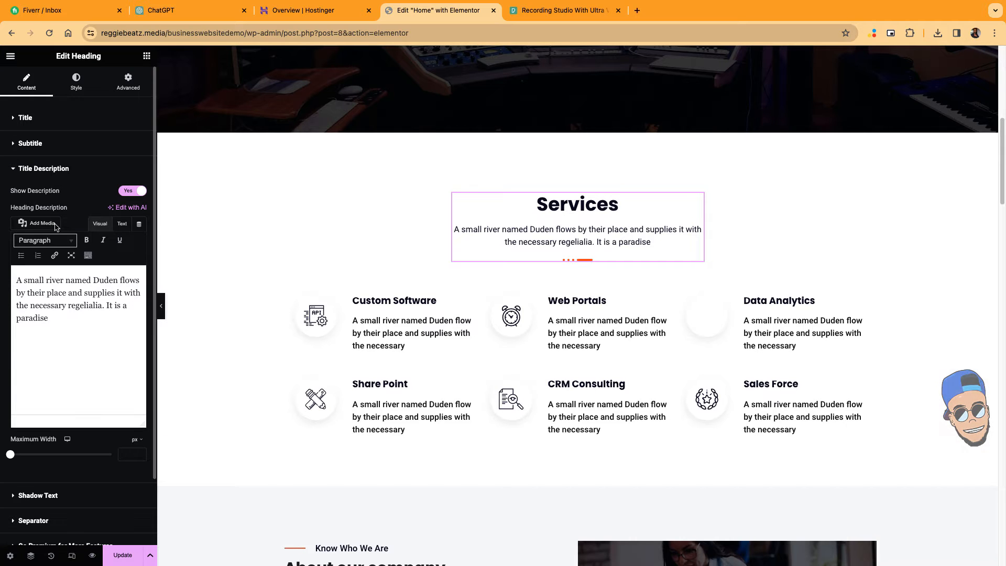
{"action": "triple_click", "coordinate": [57, 310]}
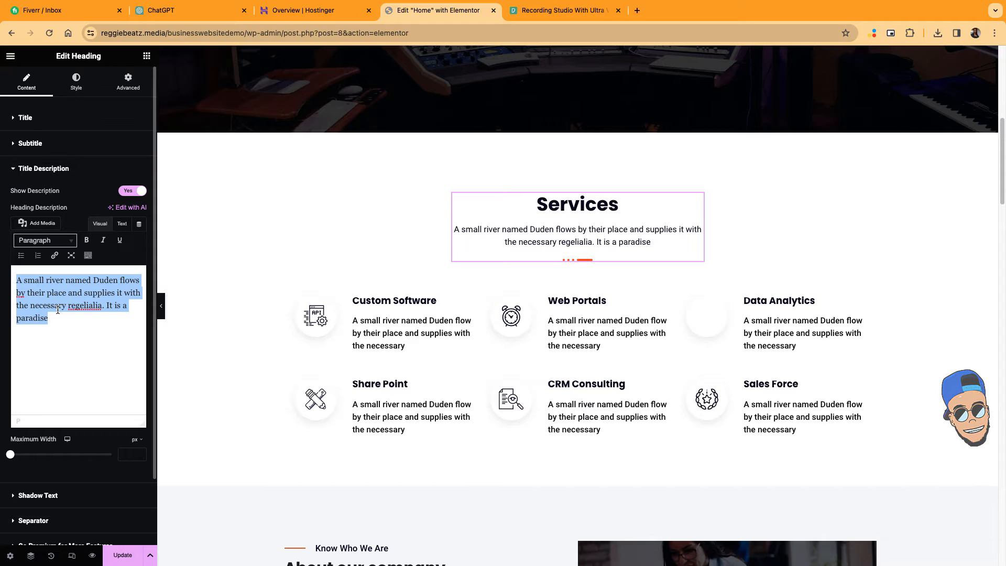
{"action": "type", "text": "Ou"}
{"action": "key", "text": "BackSpace"}
{"action": "key", "text": "BackSpace"}
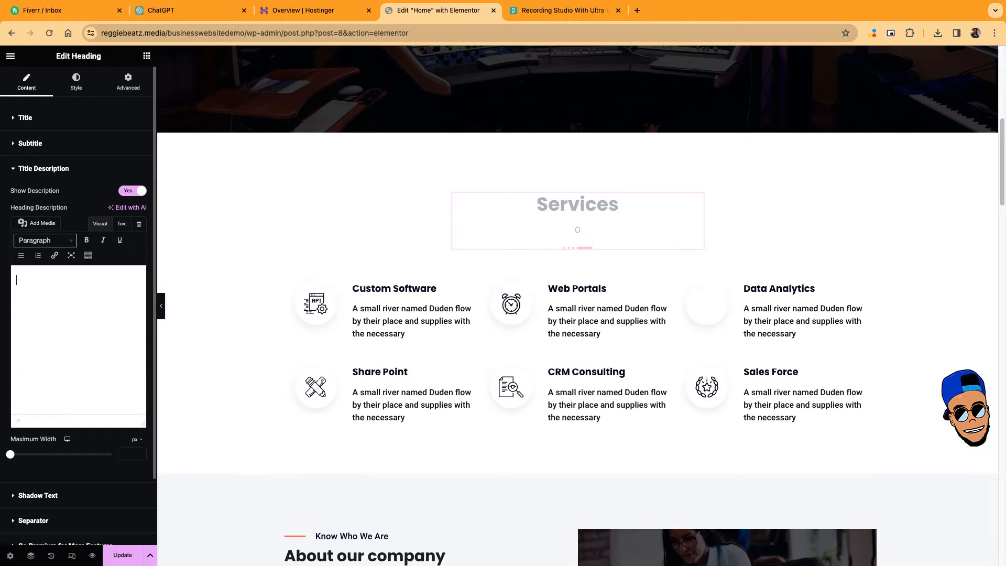
{"action": "type", "text": "What we offer"}
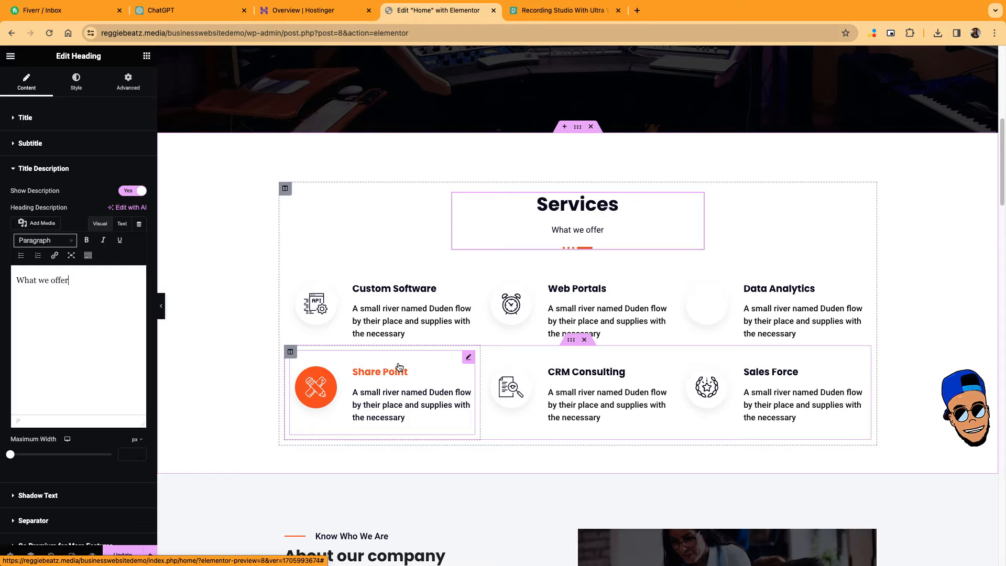
Change the title of the Custom Software icon box in the Services section to "Music Recording".
{"action": "left_click", "coordinate": [470, 274]}
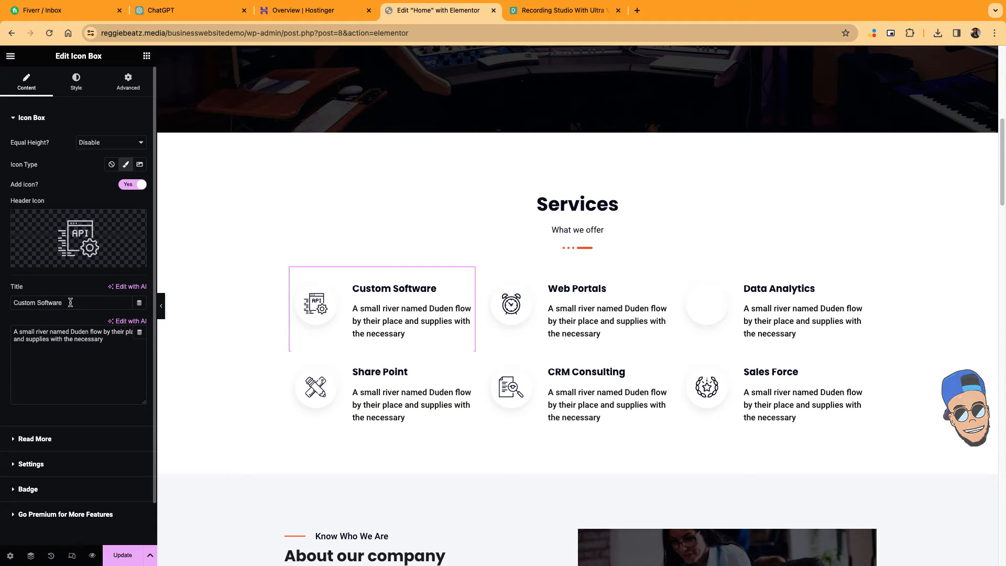
{"action": "left_click_drag", "start_coordinate": [67, 303], "coordinate": [4, 291]}
{"action": "type", "text": "Music Recording"}
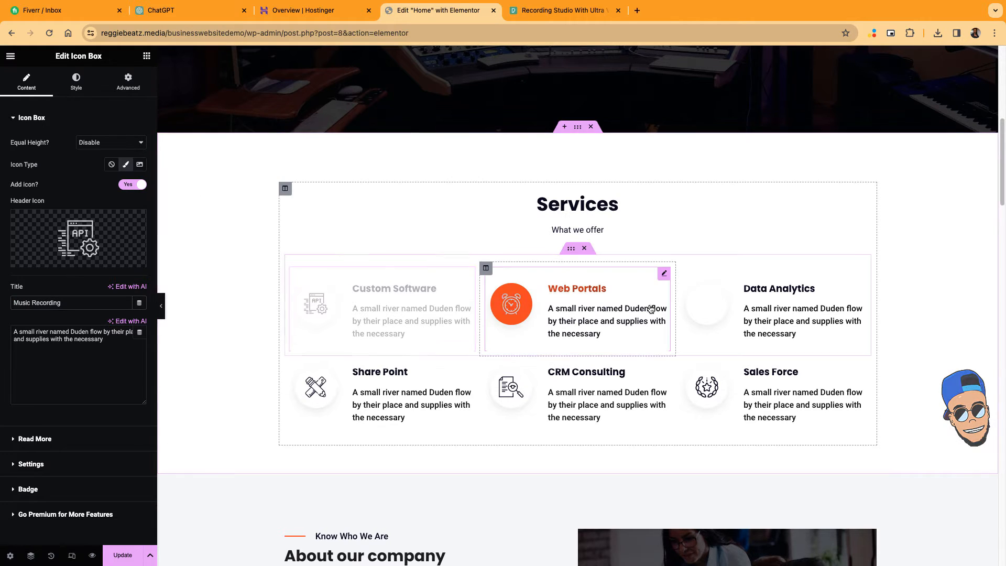
Change the title of the Web Portals icon box in the Services section to "Podcast Production".
{"action": "left_click", "coordinate": [664, 273]}
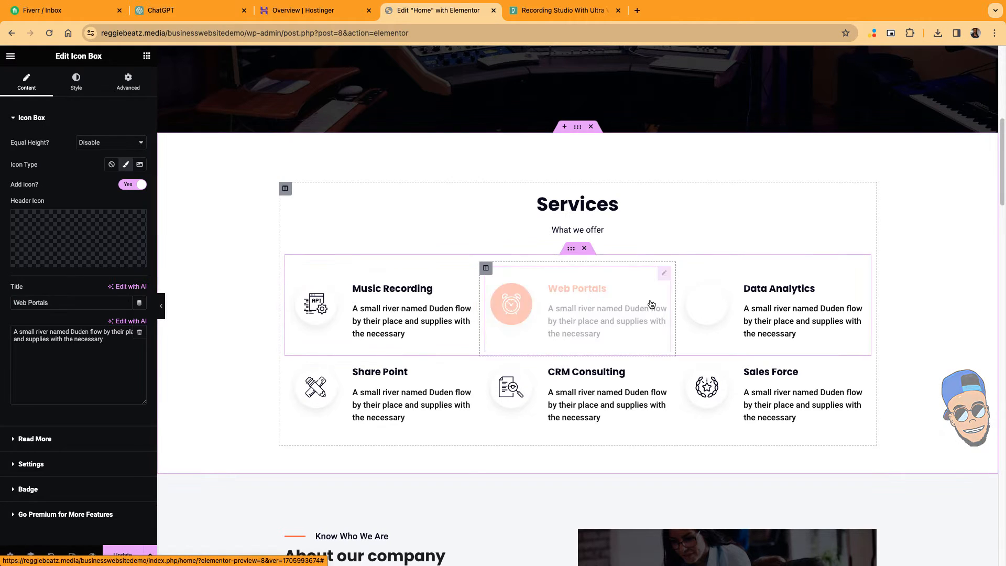
{"action": "left_click_drag", "start_coordinate": [73, 301], "coordinate": [2, 302]}
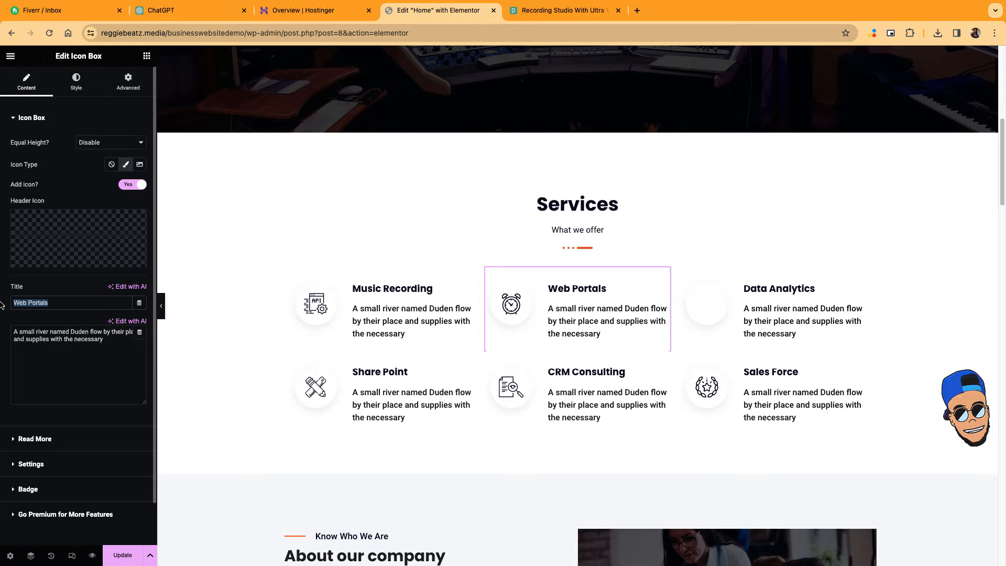
{"action": "type", "text": "Podcast"}
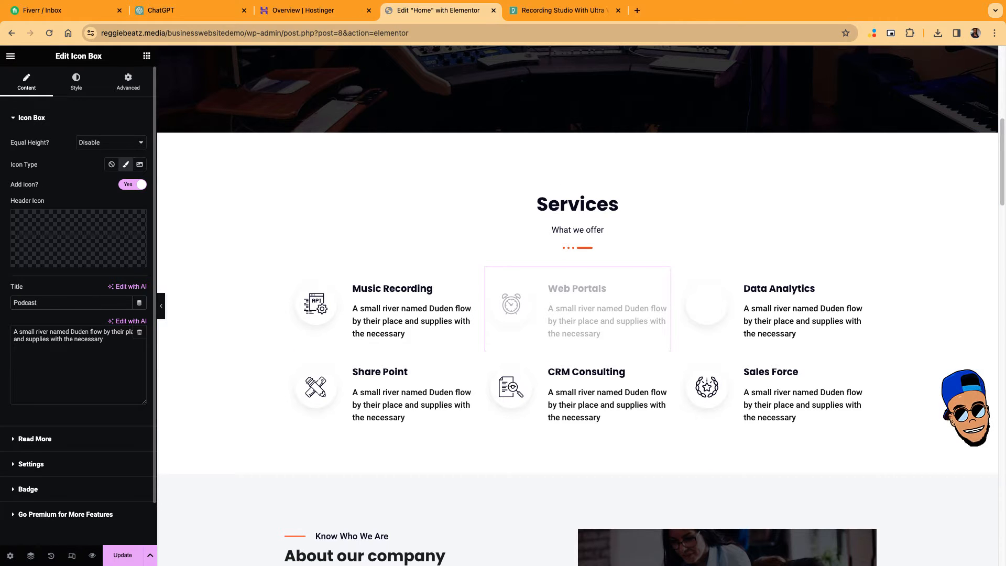
{"action": "type", "text": " Pr"}
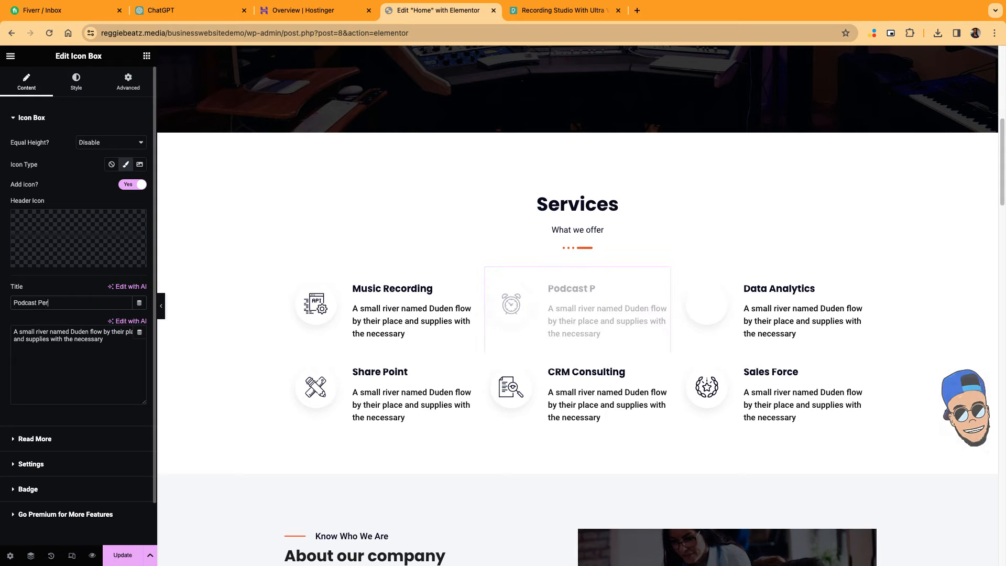
{"action": "type", "text": "oduction"}
Change the title of the Data Analytics icon box in the Services section to "Voice Over Recording".
{"action": "left_click", "coordinate": [822, 302]}
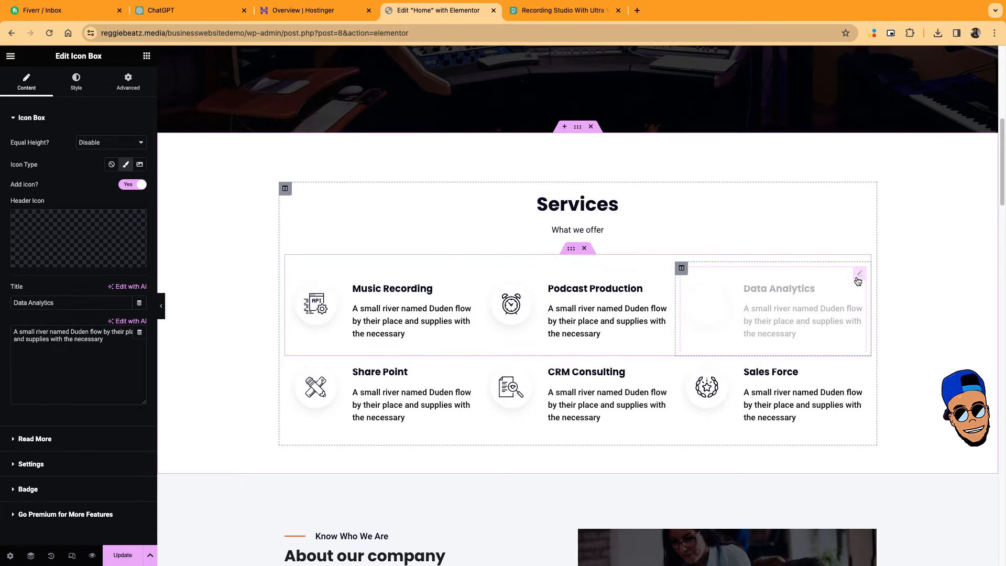
{"action": "left_click_drag", "start_coordinate": [56, 303], "coordinate": [2, 294]}
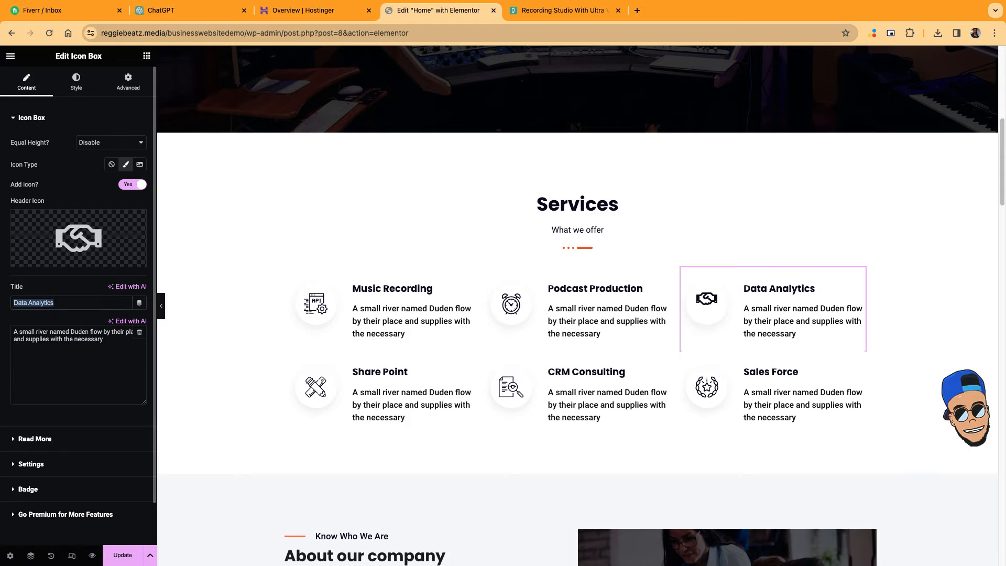
{"action": "type", "text": "Volce OVer"}
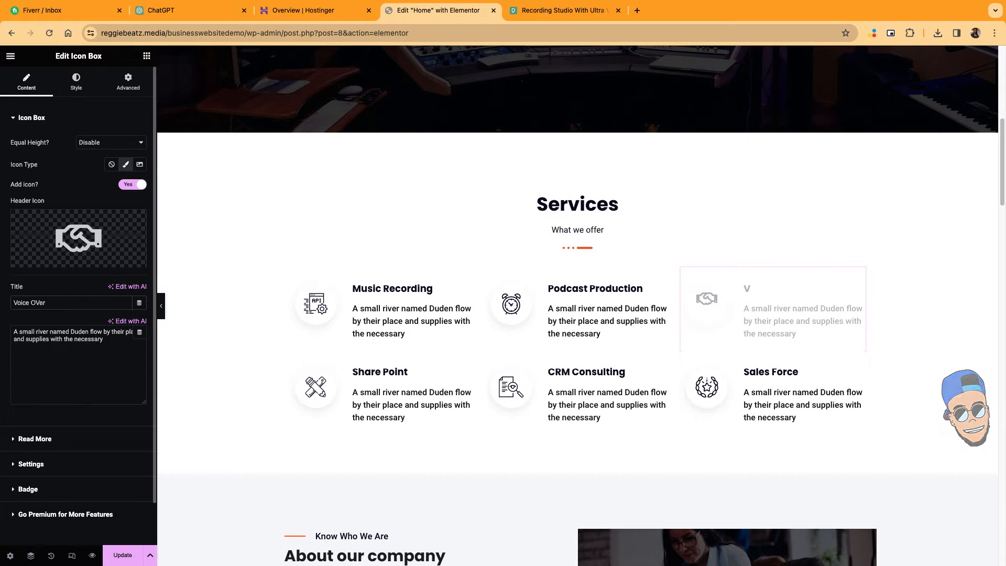
{"action": "key", "text": "BackSpace"}
{"action": "key", "text": "BackSpace"}
{"action": "key", "text": "BackSpace"}
{"action": "type", "text": "ce"}
{"action": "key", "text": "BackSpace"}
{"action": "key", "text": "BackSpace"}
{"action": "type", "text": "ver R"}
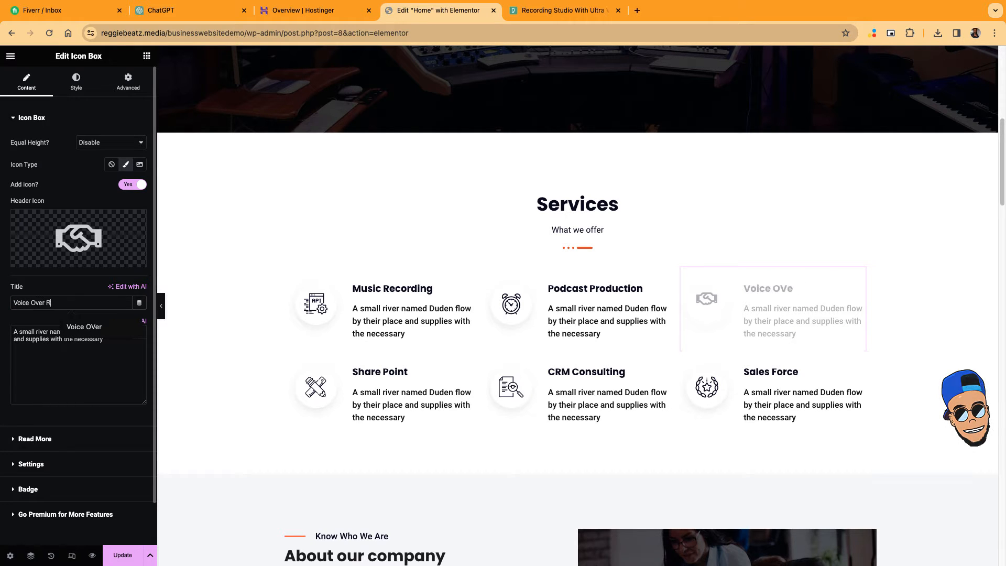
{"action": "type", "text": "ecording"}
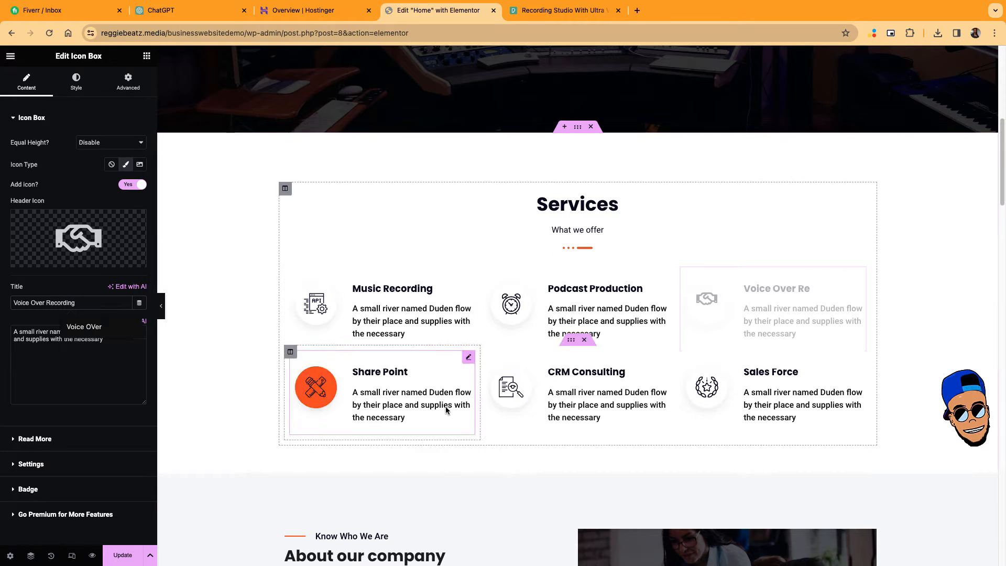
Change the title of the Share Point icon box in the Services section to "Audio Restoration".
{"action": "left_click", "coordinate": [468, 359]}
{"action": "left_click_drag", "start_coordinate": [76, 305], "coordinate": [3, 303]}
{"action": "type", "text": "Audio Restoration"}
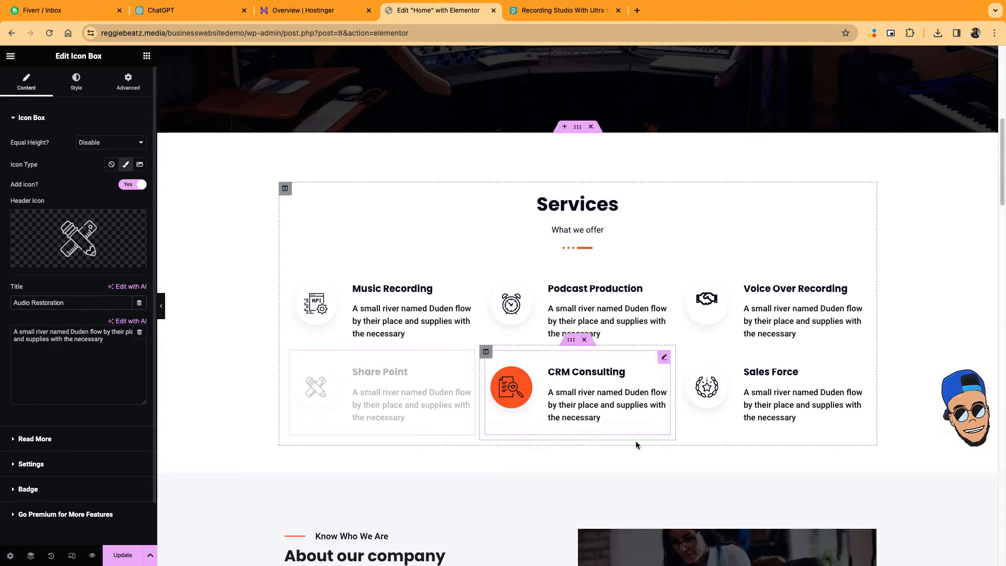
Change the title of the CRM Consulting icon box in the Services section to "Equipment Rental".
{"action": "left_click", "coordinate": [663, 358]}
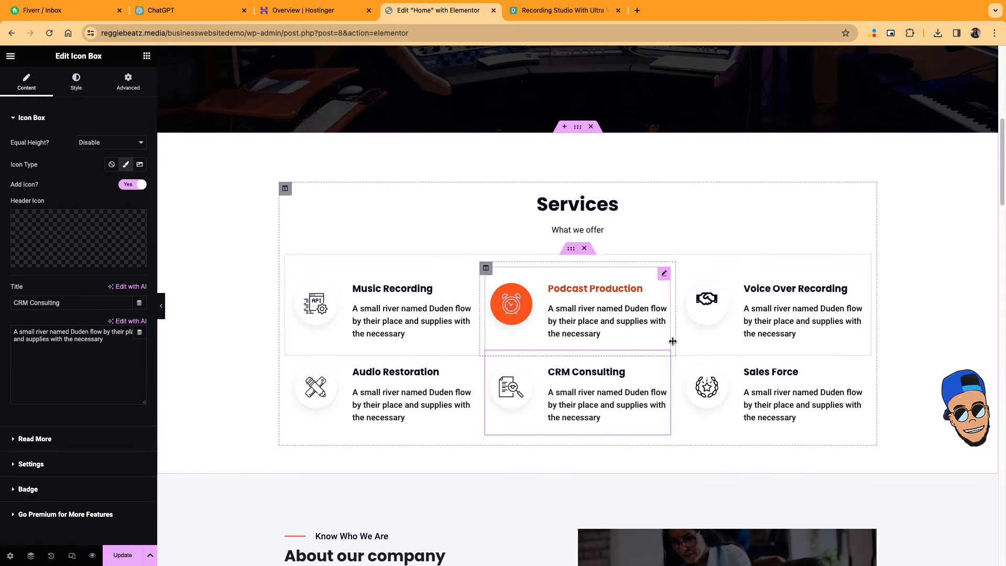
{"action": "left_click_drag", "start_coordinate": [60, 302], "coordinate": [11, 303]}
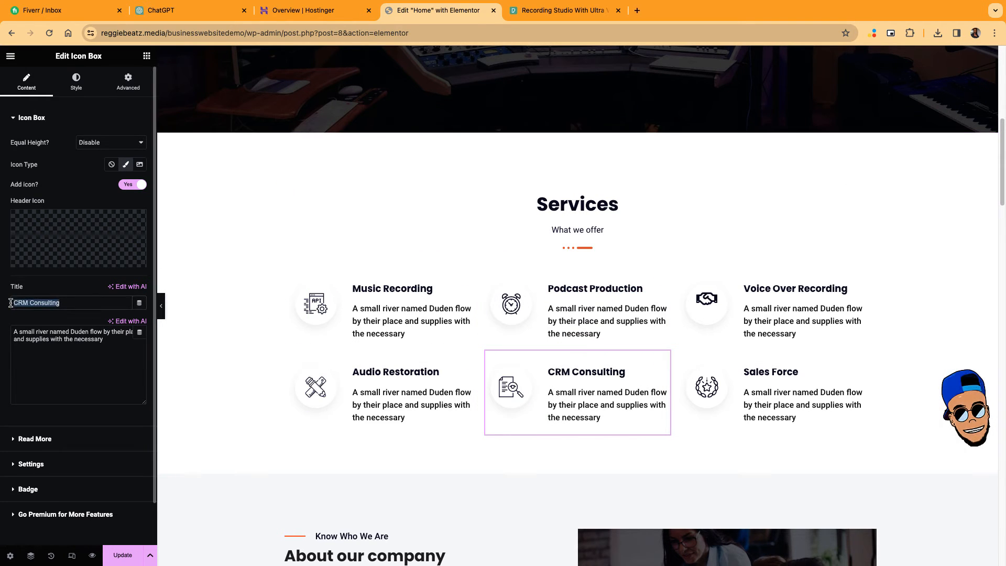
{"action": "type", "text": "Equi"}
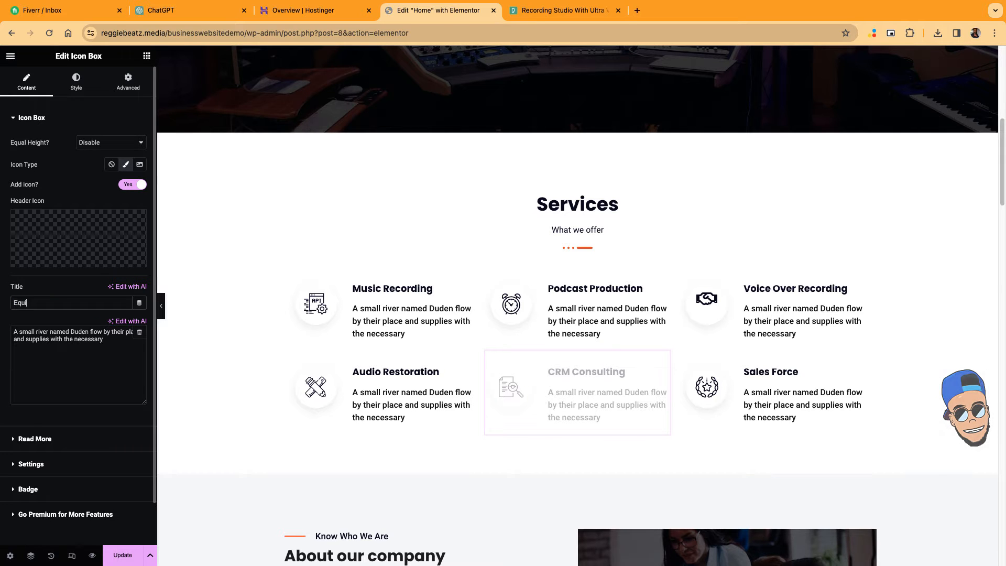
{"action": "type", "text": "pment Rental"}
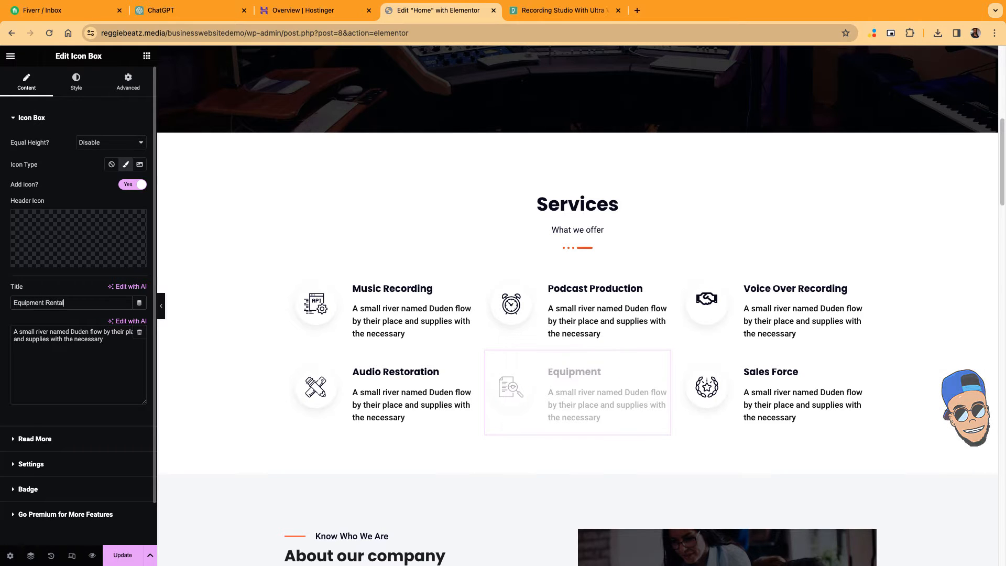
Change the title of the Sales Force icon box in the Services section to "Live sessions".
{"action": "left_click", "coordinate": [799, 374]}
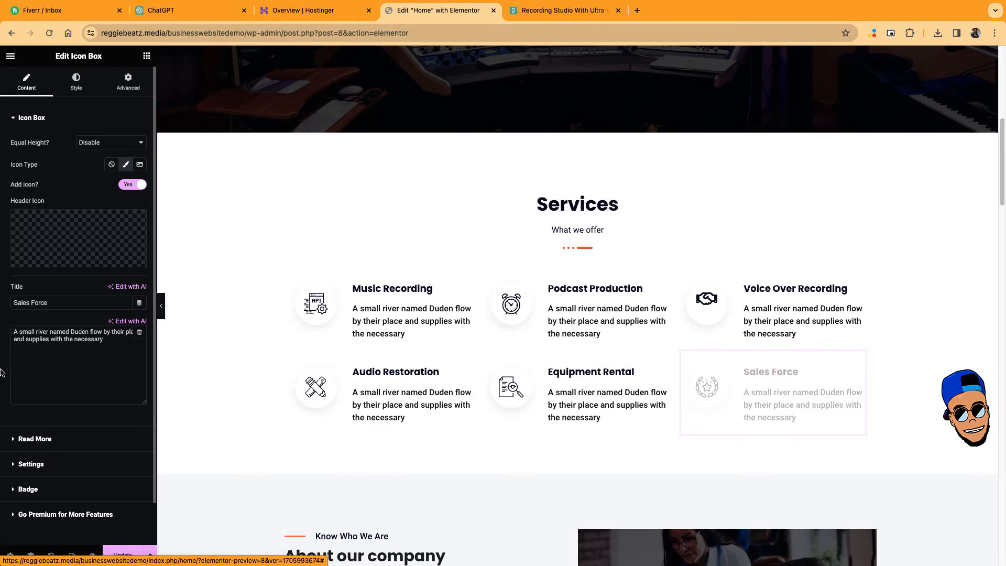
{"action": "left_click_drag", "start_coordinate": [89, 303], "coordinate": [1, 303]}
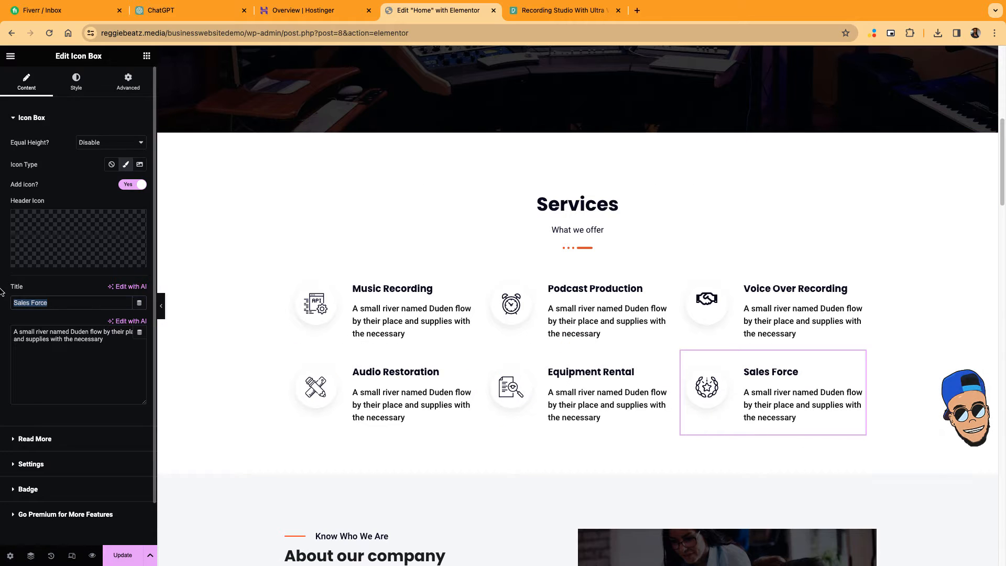
{"action": "type", "text": "Li"}
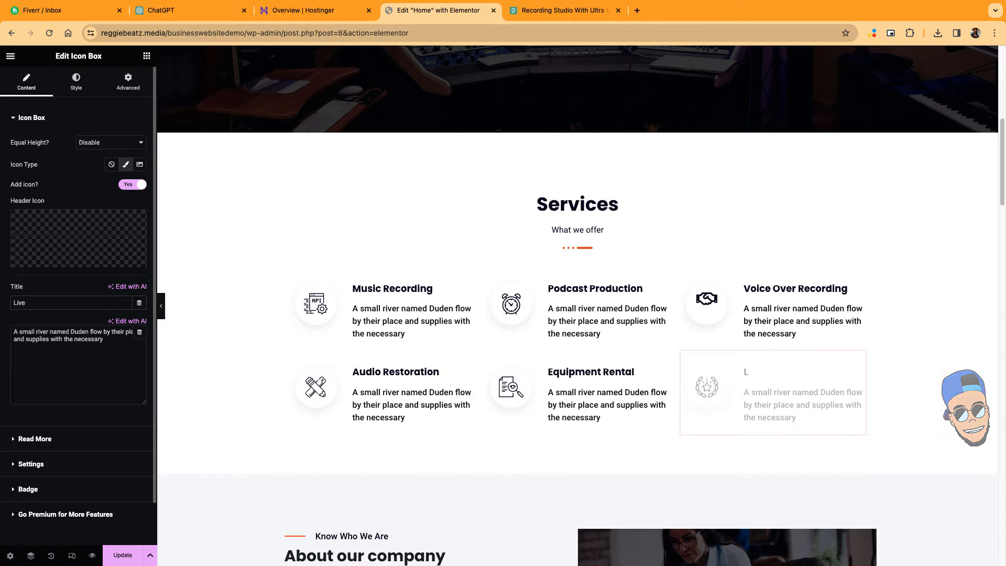
{"action": "type", "text": "ve"}
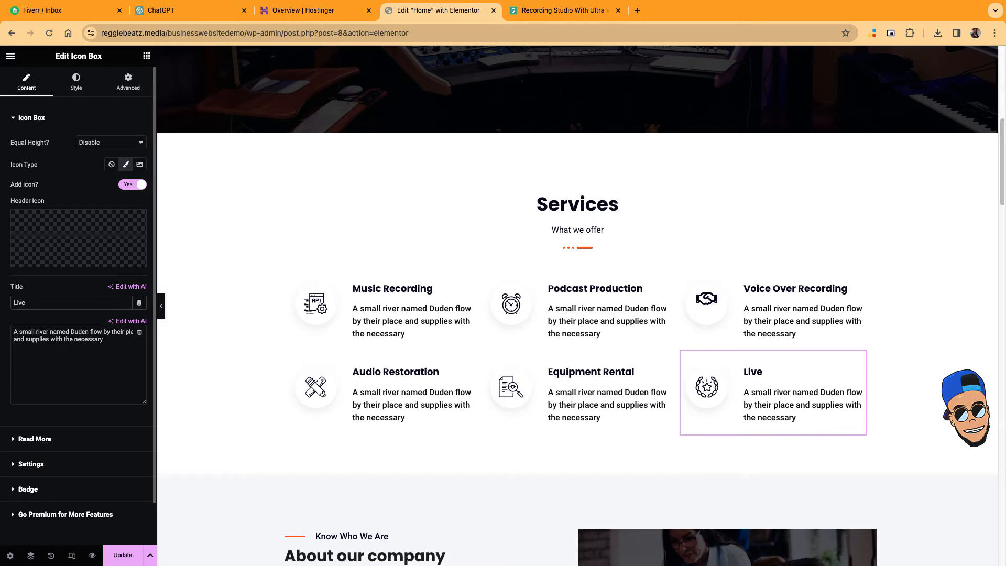
{"action": "type", "text": " sessions"}
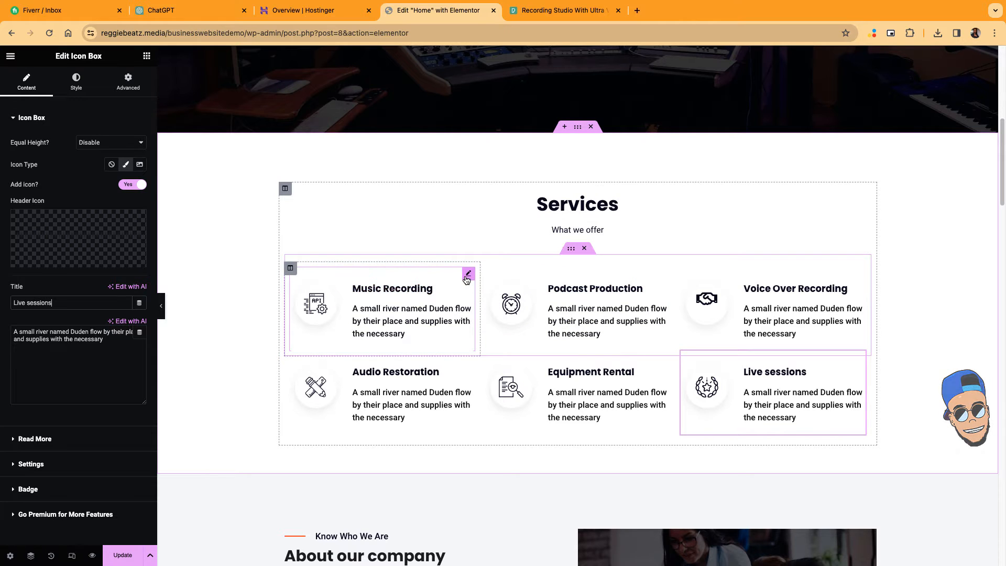
Replace the Music Recording icon box's header icon with the Music1 icon, found by searching the icon library for "music".
{"action": "left_click", "coordinate": [360, 312]}
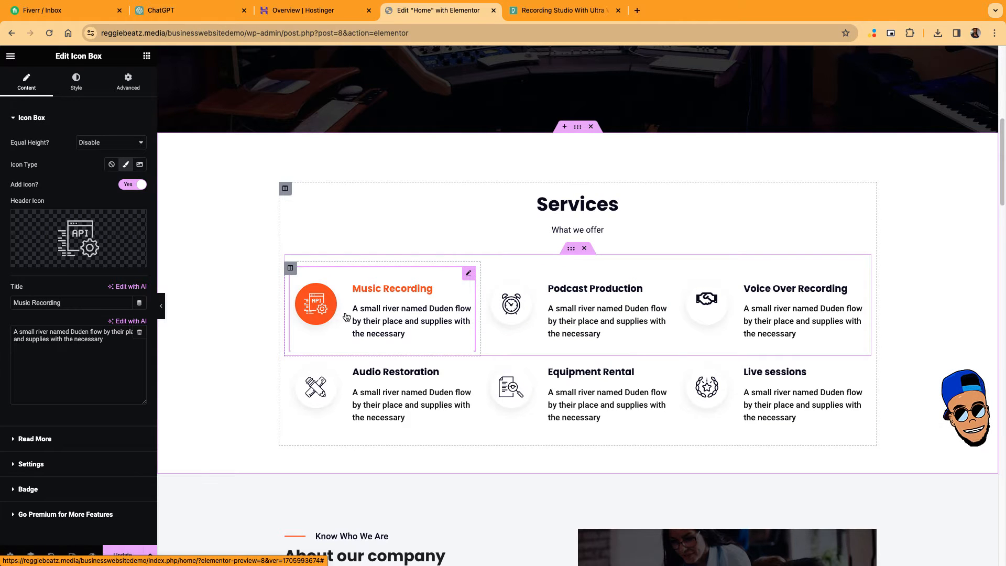
{"action": "left_click", "coordinate": [83, 238]}
{"action": "left_click", "coordinate": [474, 146]}
{"action": "type", "text": "music"}
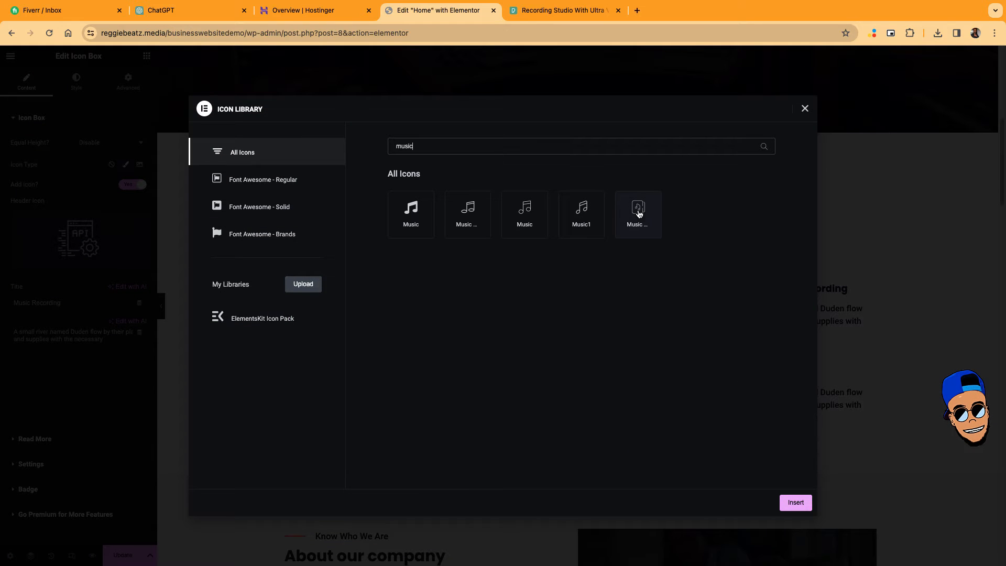
{"action": "left_click", "coordinate": [582, 229]}
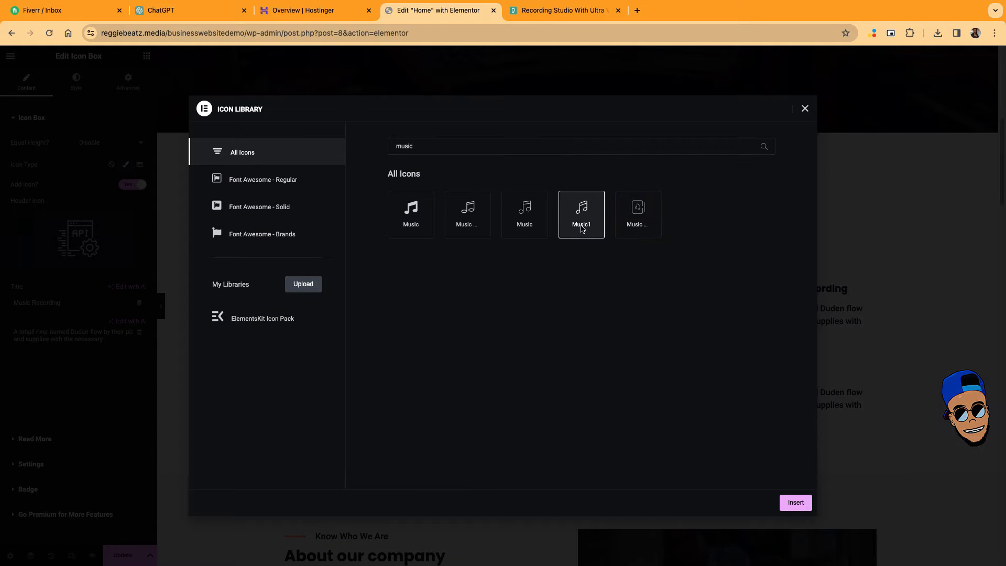
{"action": "left_click", "coordinate": [788, 496]}
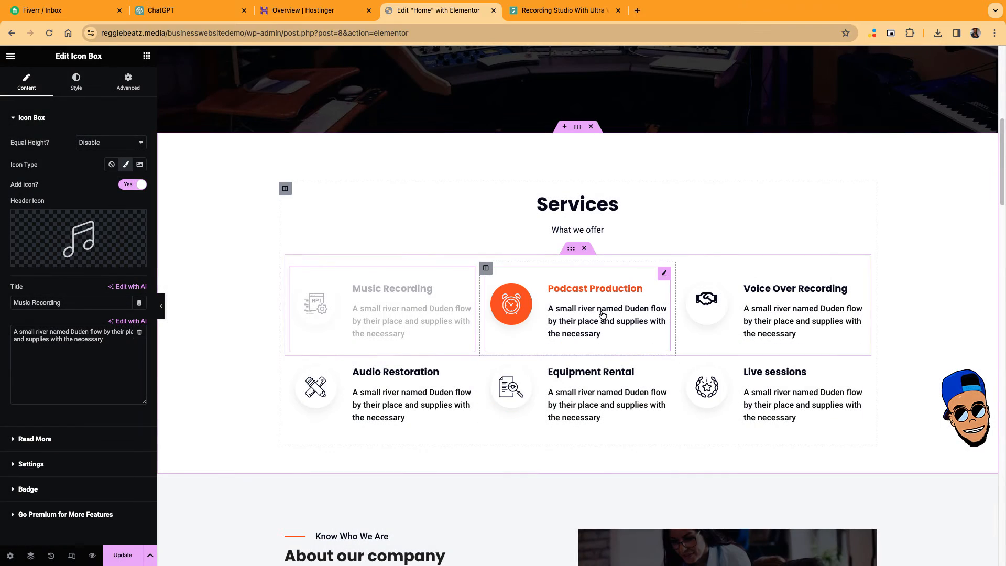
Replace the Podcast Production icon box's header icon with the outlined microphone, found by searching the icon library for "micro".
{"action": "left_click", "coordinate": [514, 308]}
{"action": "left_click", "coordinate": [79, 238]}
{"action": "left_click", "coordinate": [474, 146]}
{"action": "type", "text": "micro"}
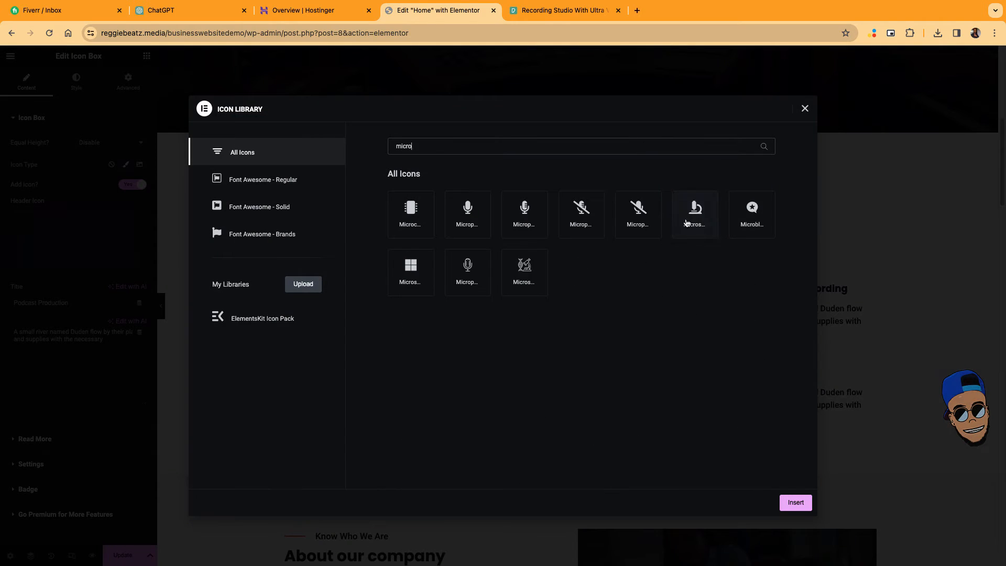
{"action": "left_click", "coordinate": [468, 273]}
{"action": "left_click", "coordinate": [795, 501]}
Replace the Voice Over Recording icon box's header icon with the first solid microphone among the "micro" icons.
{"action": "left_click", "coordinate": [818, 315]}
{"action": "left_click", "coordinate": [78, 238]}
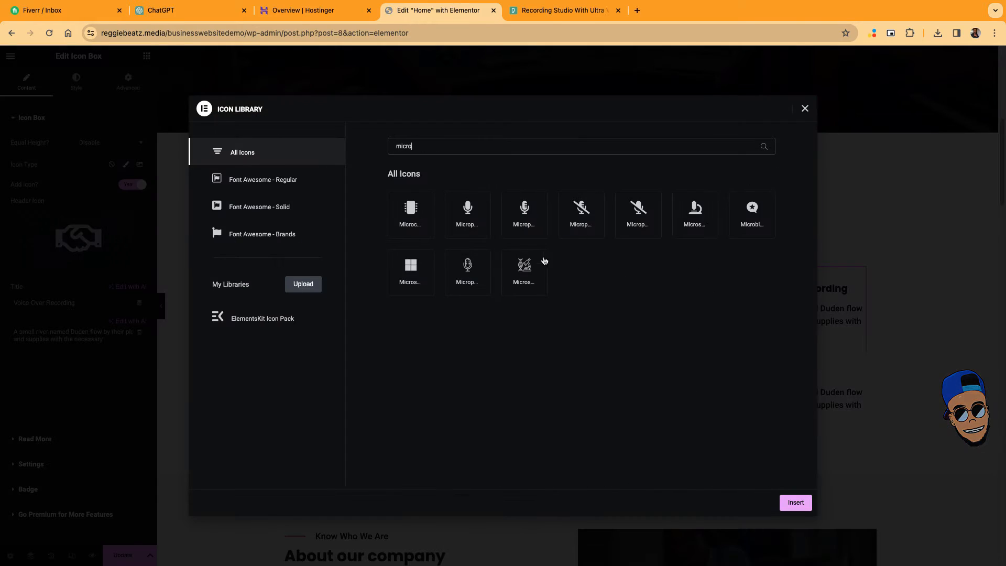
{"action": "double_click", "coordinate": [468, 212]}
Replace the Audio Restoration icon box's header icon with the crossed tools icon, found by searching the icon library for "tools".
{"action": "scroll", "coordinate": [471, 314], "scroll_direction": "down", "scroll_amount": 1}
{"action": "left_click", "coordinate": [383, 335]}
{"action": "left_click", "coordinate": [79, 239]}
{"action": "left_click", "coordinate": [499, 147]}
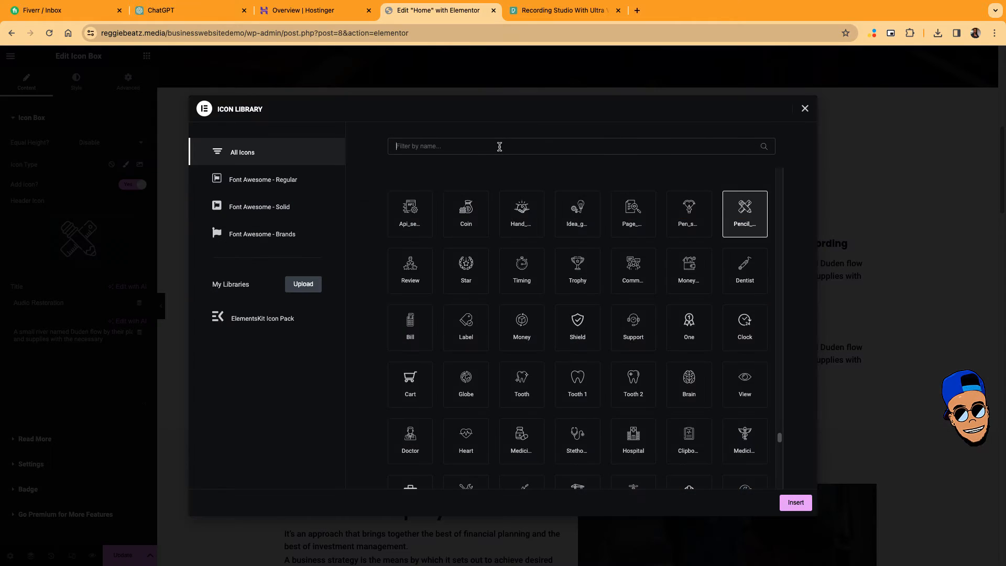
{"action": "type", "text": "tools"}
{"action": "double_click", "coordinate": [468, 212]}
Replace the Equipment Rental icon box's header icon with the outlined speaker, found by searching the icon library for "speaker".
{"action": "left_click", "coordinate": [524, 335]}
{"action": "left_click", "coordinate": [79, 239]}
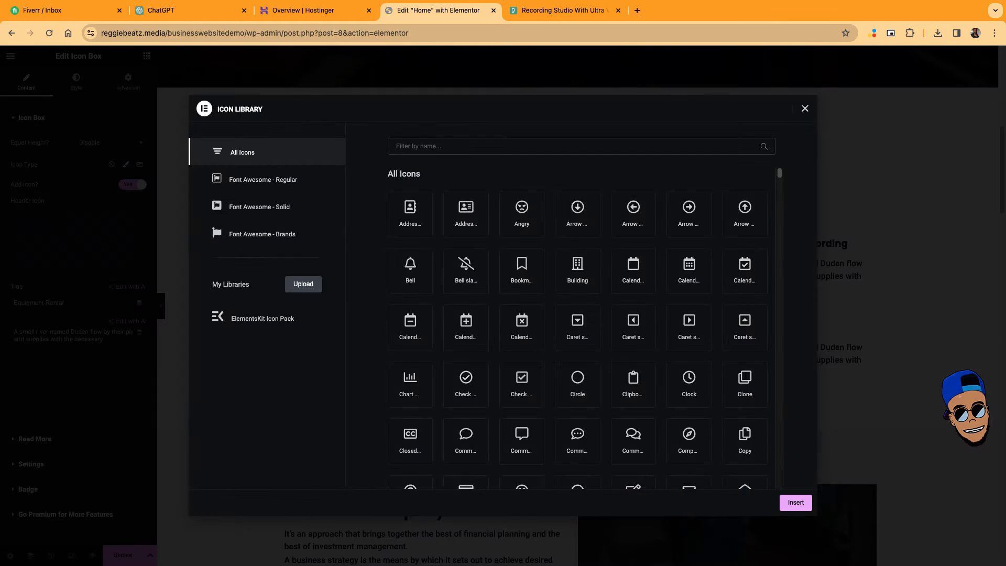
{"action": "left_click", "coordinate": [498, 147]}
{"action": "type", "text": "speaker"}
{"action": "left_click", "coordinate": [640, 220]}
{"action": "left_click", "coordinate": [794, 502]}
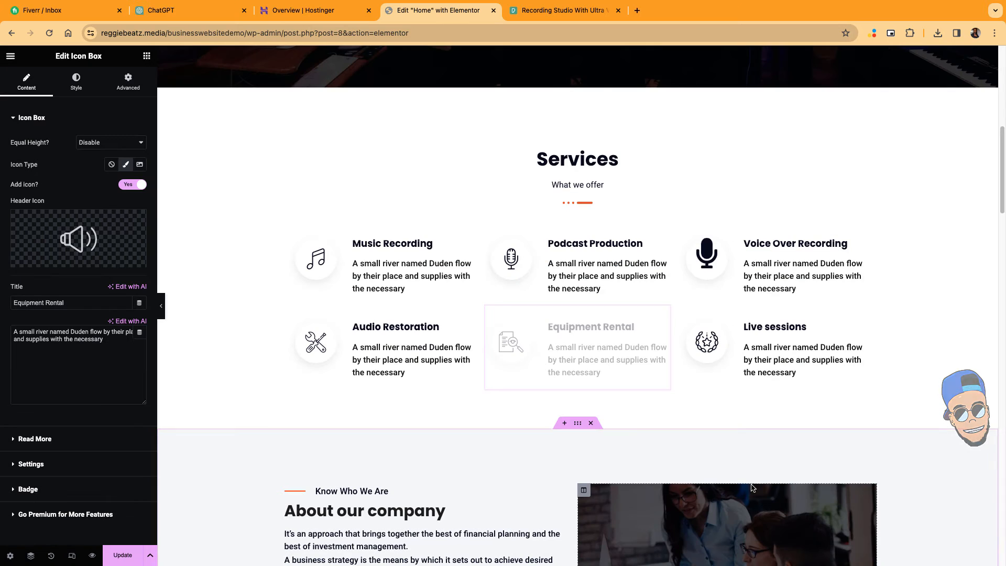
Replace the Live sessions icon box's header icon with the assistive listening ear icon from the icon library.
{"action": "left_click", "coordinate": [757, 356]}
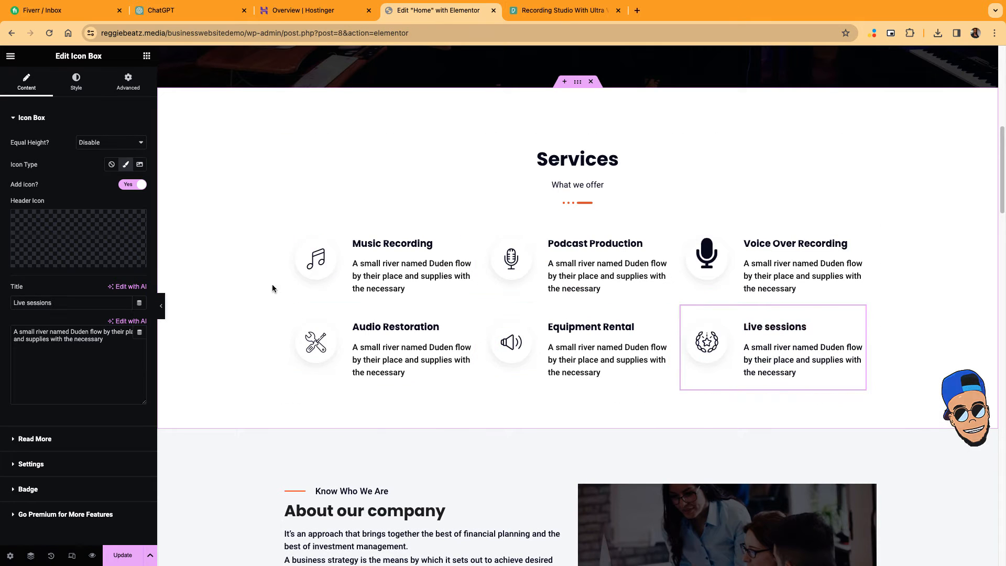
{"action": "left_click", "coordinate": [79, 239]}
{"action": "left_click", "coordinate": [591, 260]}
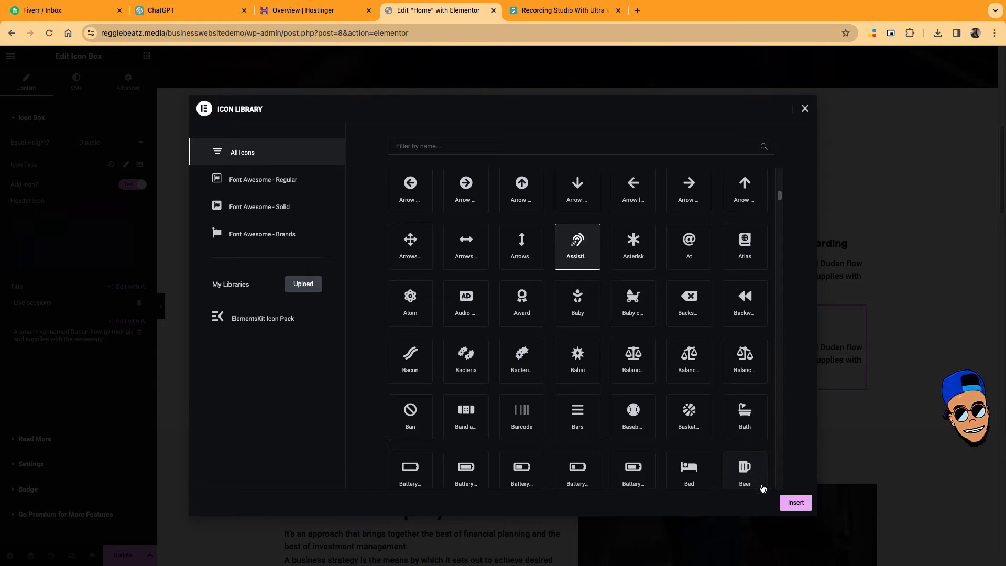
{"action": "left_click", "coordinate": [785, 508]}
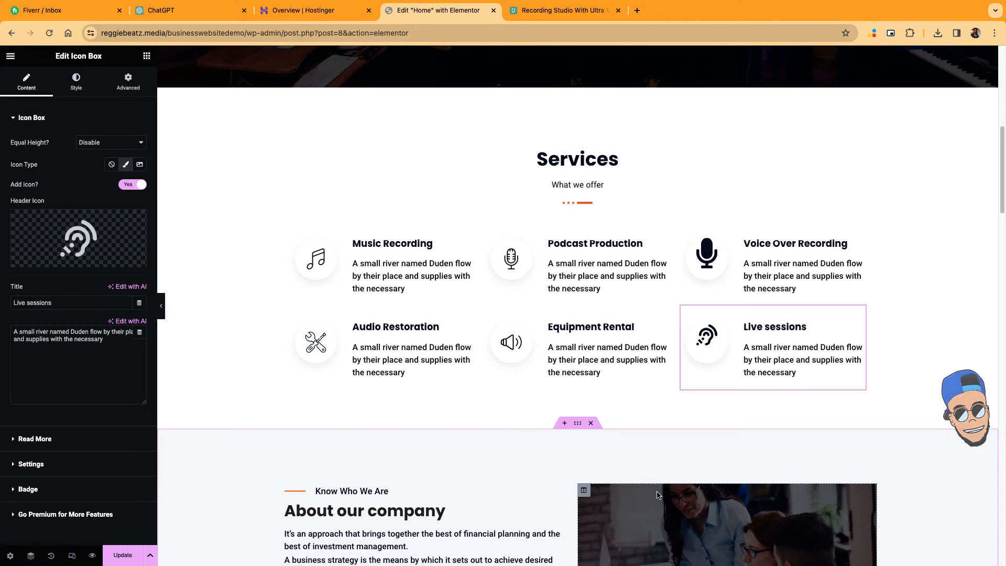
Open the Music Recording icon box's description text for editing.
{"action": "scroll", "coordinate": [681, 251], "scroll_direction": "down", "scroll_amount": 2}
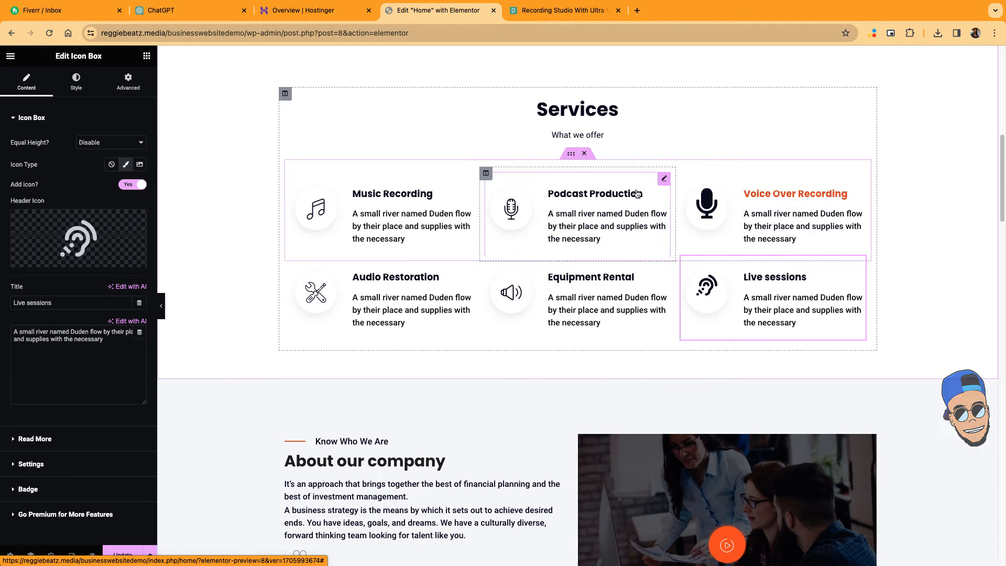
{"action": "scroll", "coordinate": [600, 201], "scroll_direction": "down", "scroll_amount": 1}
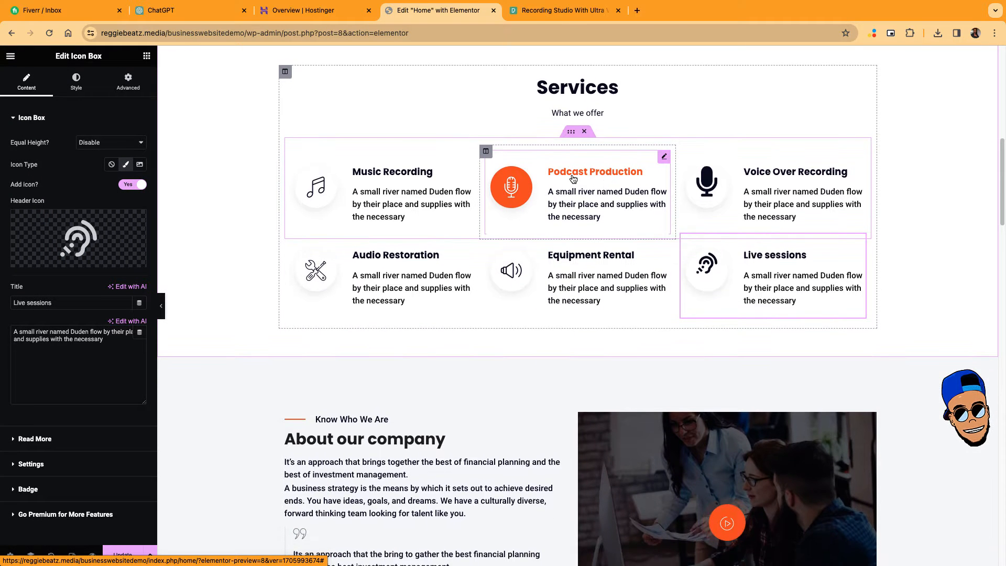
{"action": "left_click", "coordinate": [420, 205]}
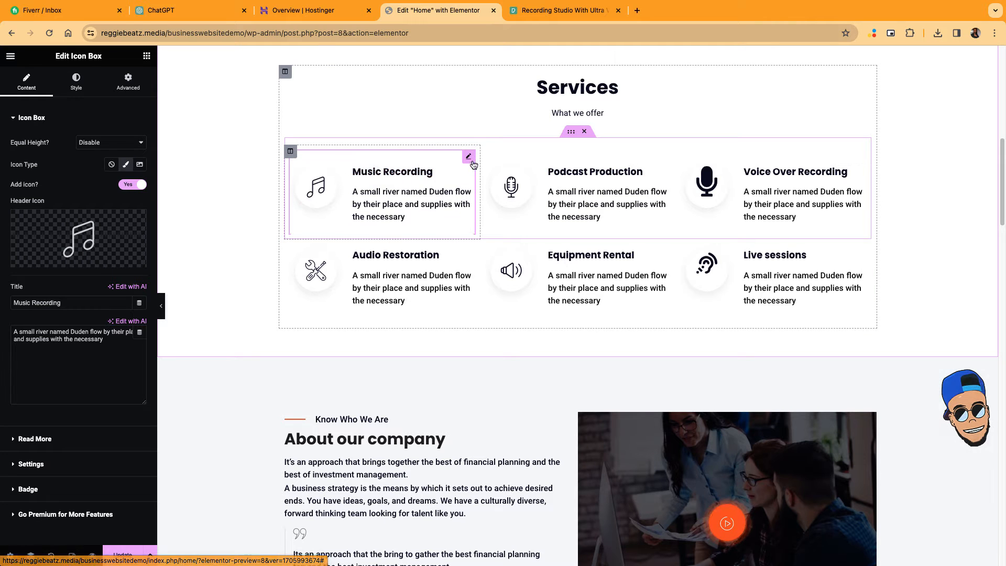
{"action": "scroll", "coordinate": [35, 355], "scroll_direction": "down", "scroll_amount": 2}
{"action": "left_click", "coordinate": [69, 301]}
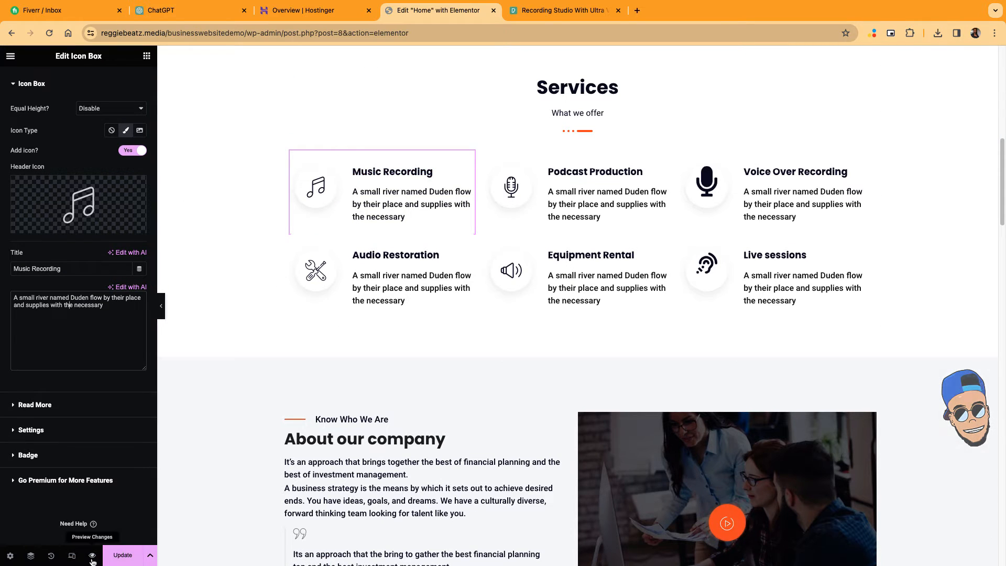
Update the home page and preview the changes, going down to the Services section.
{"action": "left_click", "coordinate": [118, 555]}
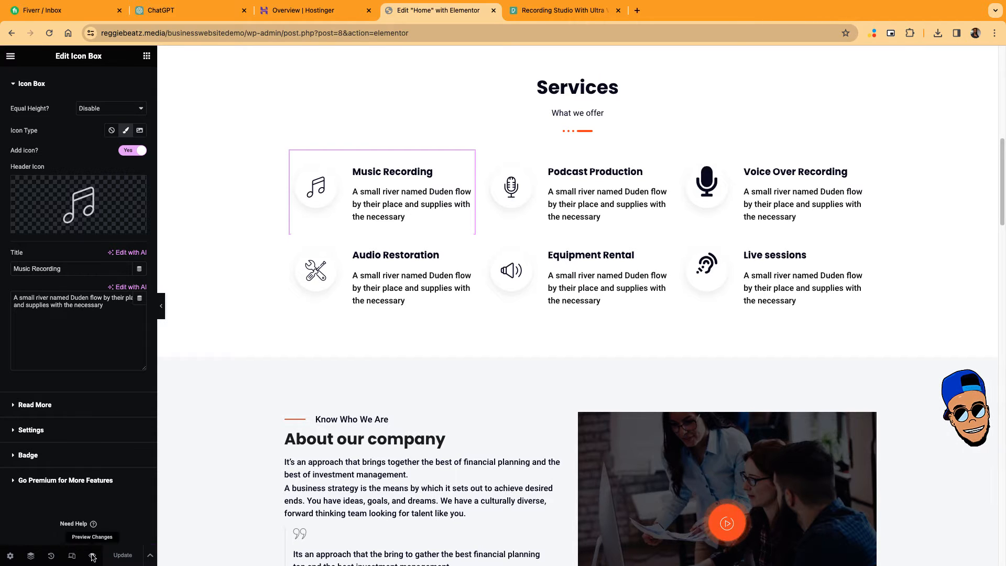
{"action": "left_click", "coordinate": [92, 556]}
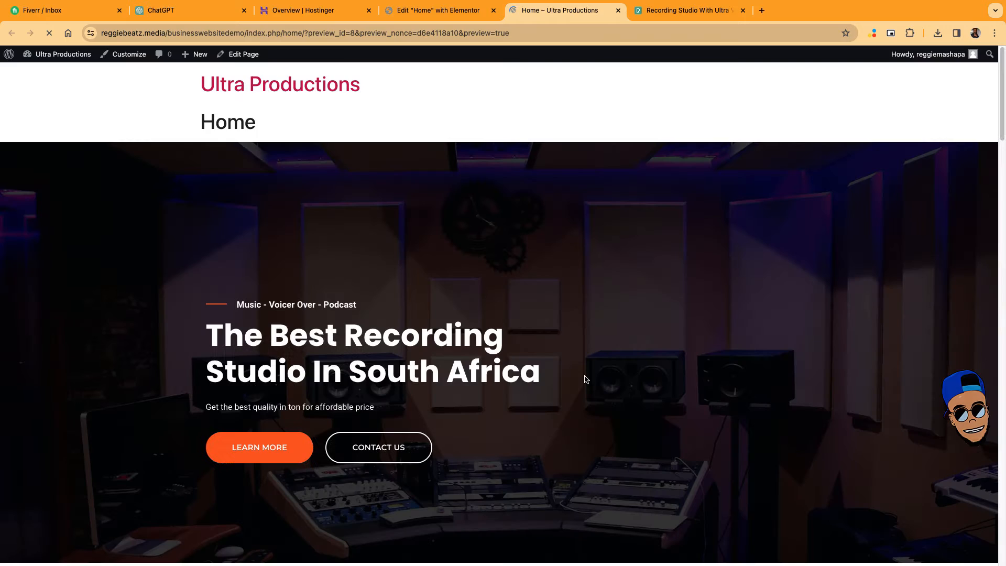
{"action": "scroll", "coordinate": [564, 381], "scroll_direction": "down", "scroll_amount": 1}
{"action": "scroll", "coordinate": [540, 376], "scroll_direction": "down", "scroll_amount": 8}
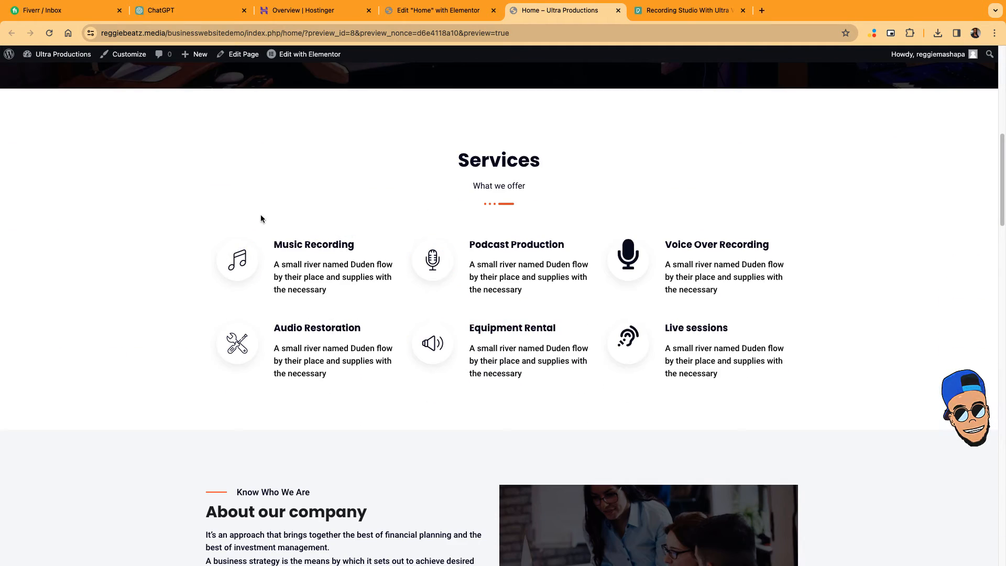
Copy the previewed Services text from "What we offer" through the Live sessions description and start a new chat in ChatGPT.
{"action": "left_click_drag", "start_coordinate": [288, 208], "coordinate": [790, 388]}
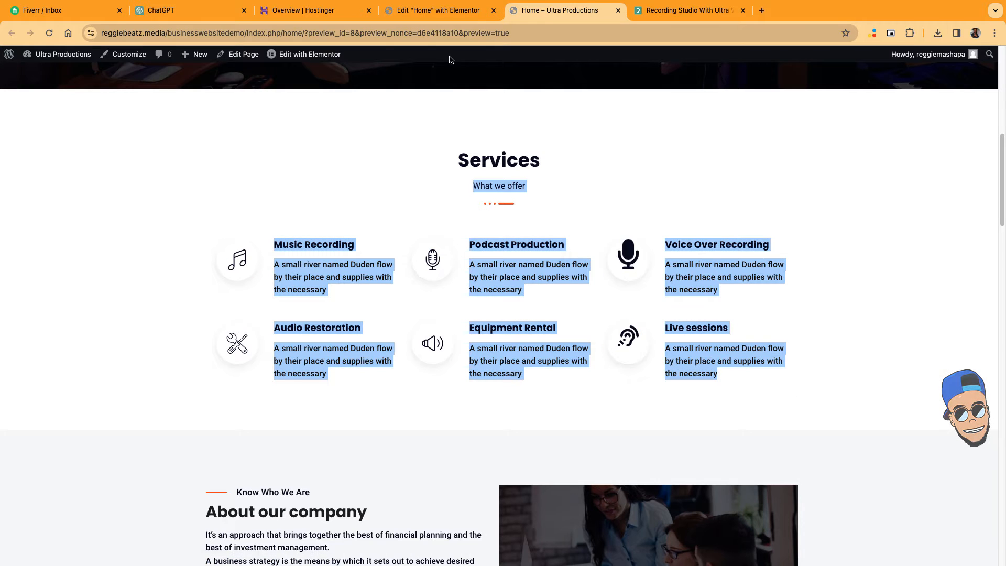
{"action": "left_click", "coordinate": [178, 13]}
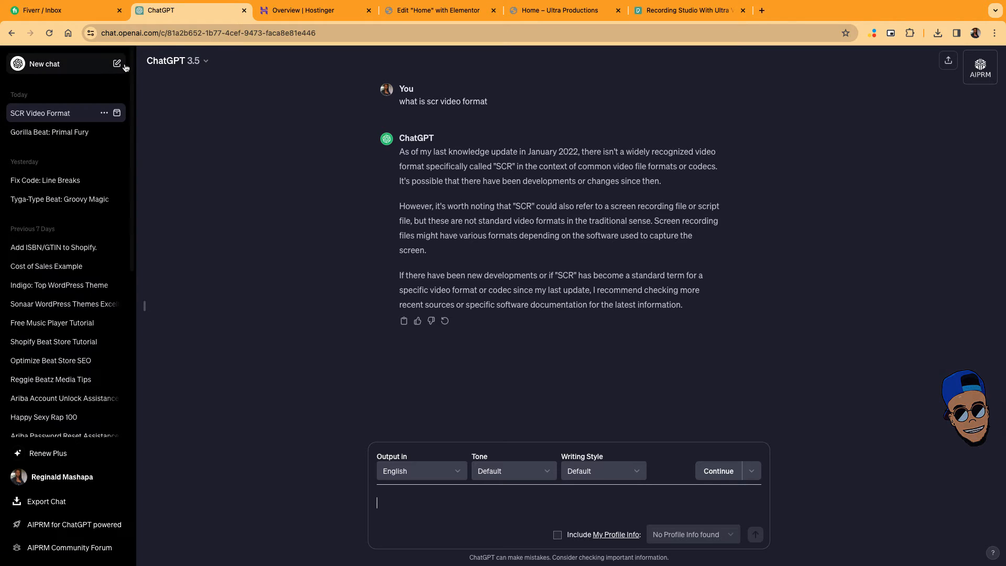
{"action": "left_click", "coordinate": [53, 64]}
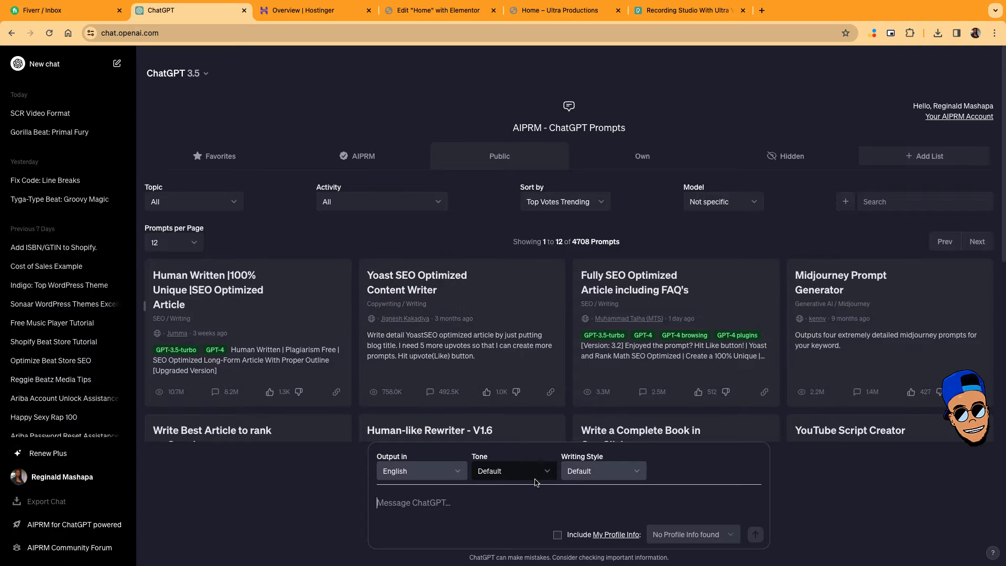
Ask ChatGPT for correct one-sentence subtitles for the services because the current ones came with the template, pasting in the copied Services text.
{"action": "type", "text": "Please add the correct subtii"}
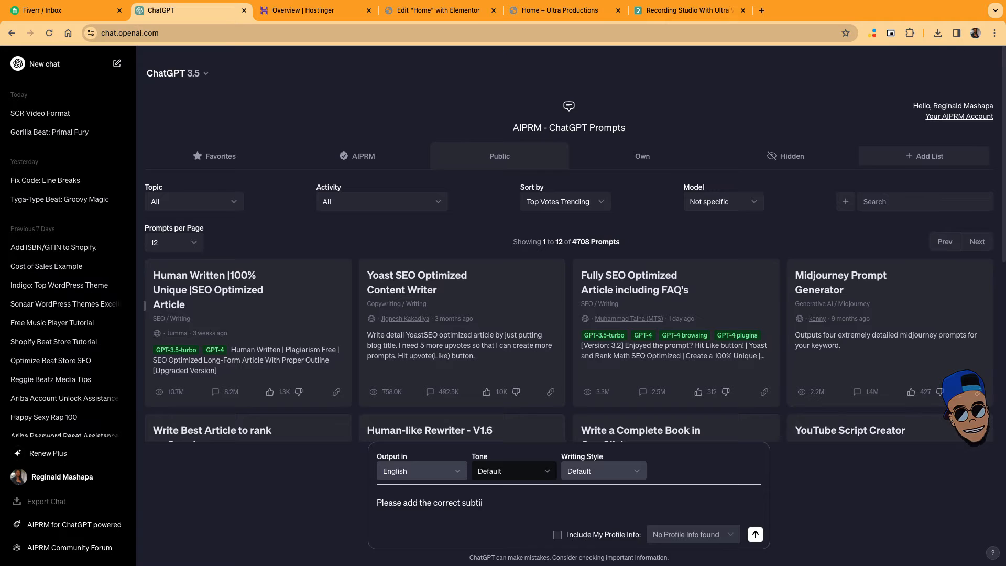
{"action": "key", "text": "BackSpace"}
{"action": "type", "text": "les for the services mentio"}
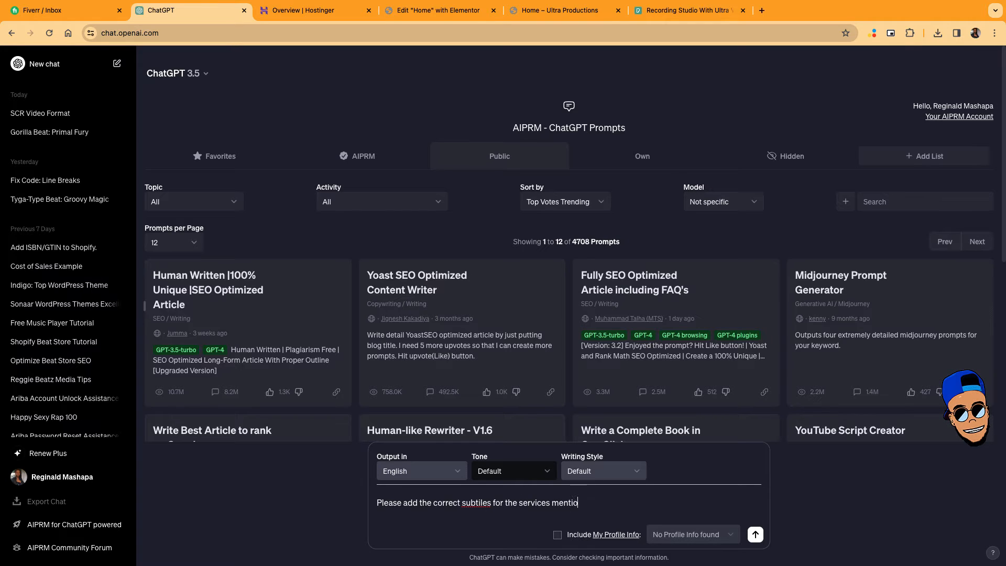
{"action": "type", "text": "ned. MAKE IT 1 sentence each. The cu"}
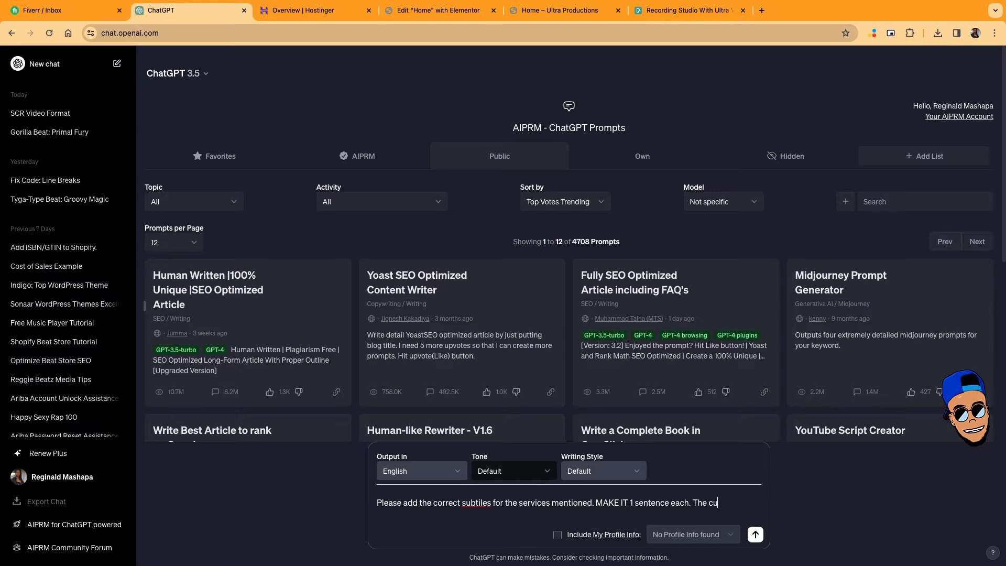
{"action": "type", "text": "one"}
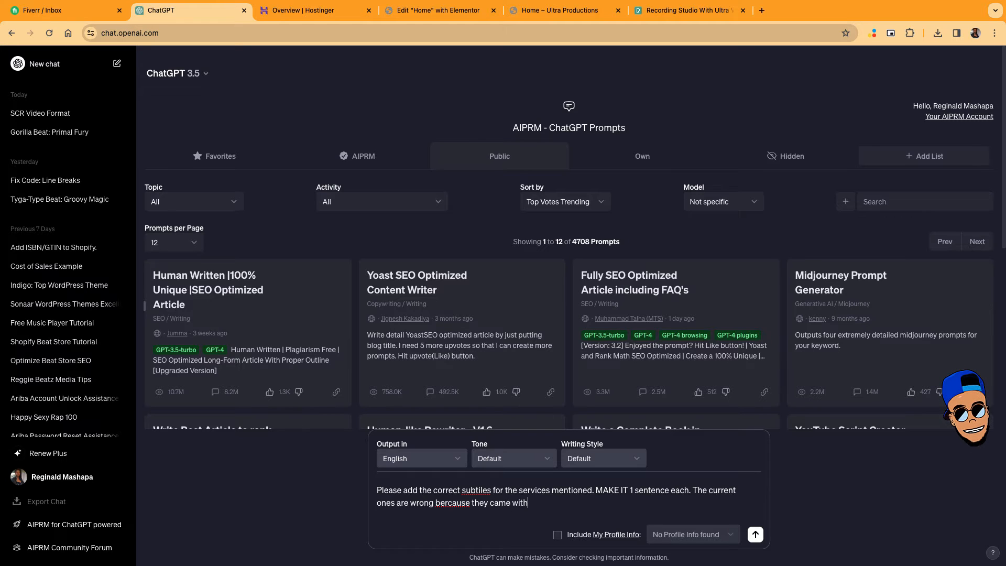
{"action": "key", "text": "shift+Return"}
{"action": "key", "text": "shift+Return"}
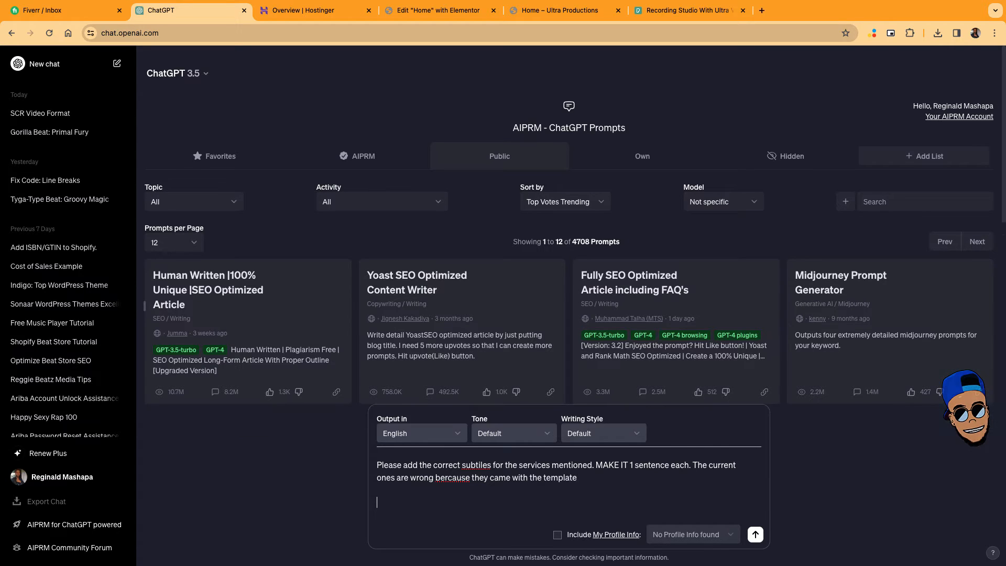
{"action": "key", "text": "super+v"}
{"action": "key", "text": "Return"}
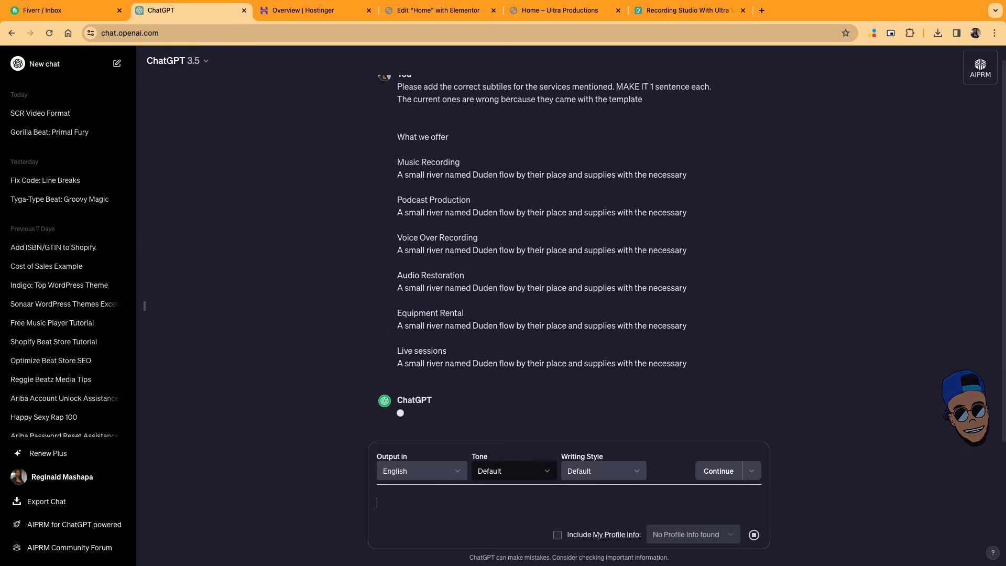
Copy the Music Recording sentence from ChatGPT's answer, "Capturing the essence of your sound with state-of-the-art equipment and skilled engineers.".
{"action": "scroll", "coordinate": [68, 345], "scroll_direction": "down", "scroll_amount": 5}
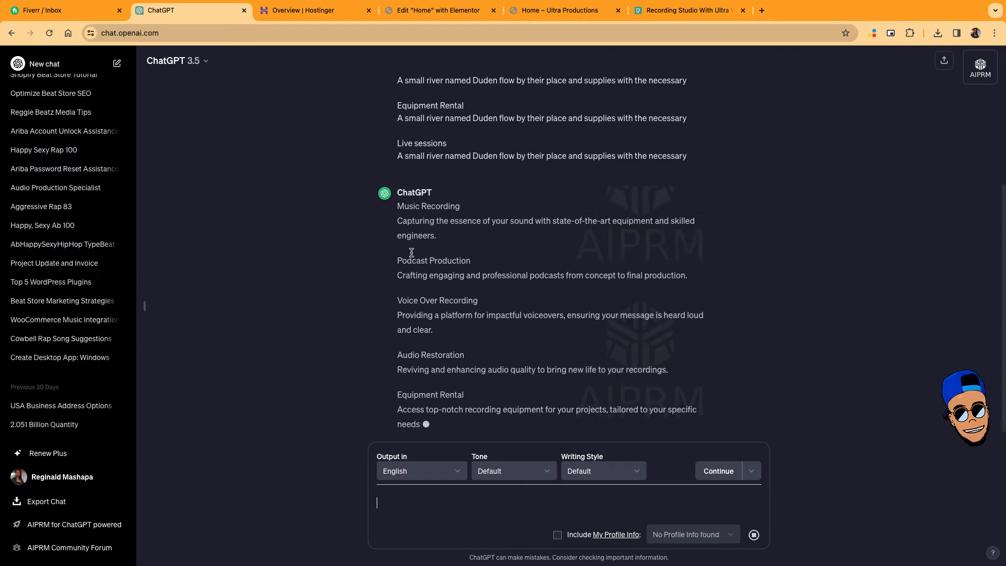
{"action": "left_click_drag", "start_coordinate": [396, 168], "coordinate": [434, 184]}
{"action": "key", "text": "super+c"}
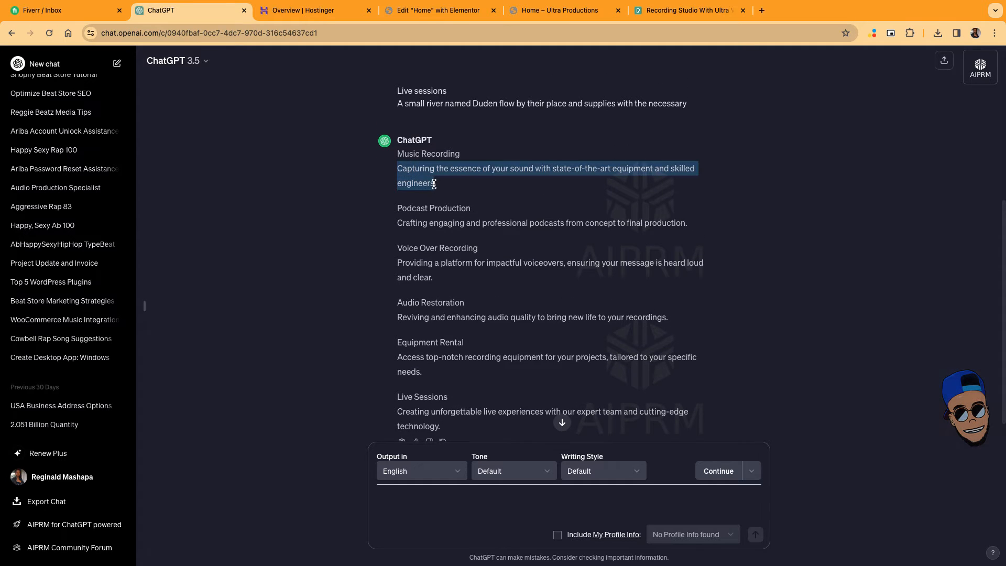
In the Elementor editor, replace the Music Recording description with the copied sentence "Capturing the essence of your sound with state-of-the-art equipment and skilled engineers.".
{"action": "left_click", "coordinate": [443, 9]}
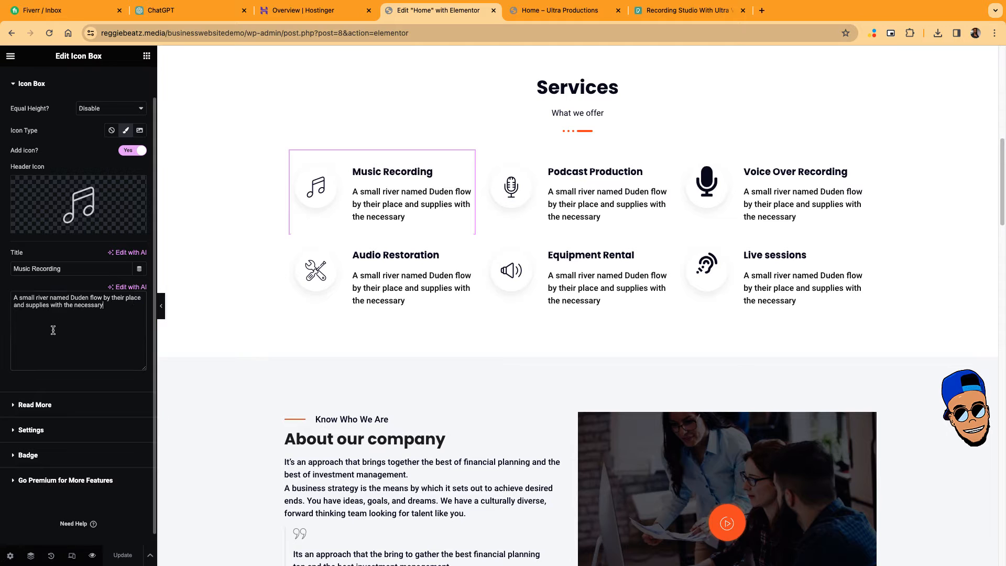
{"action": "key", "text": "super+a"}
{"action": "key", "text": "super+v"}
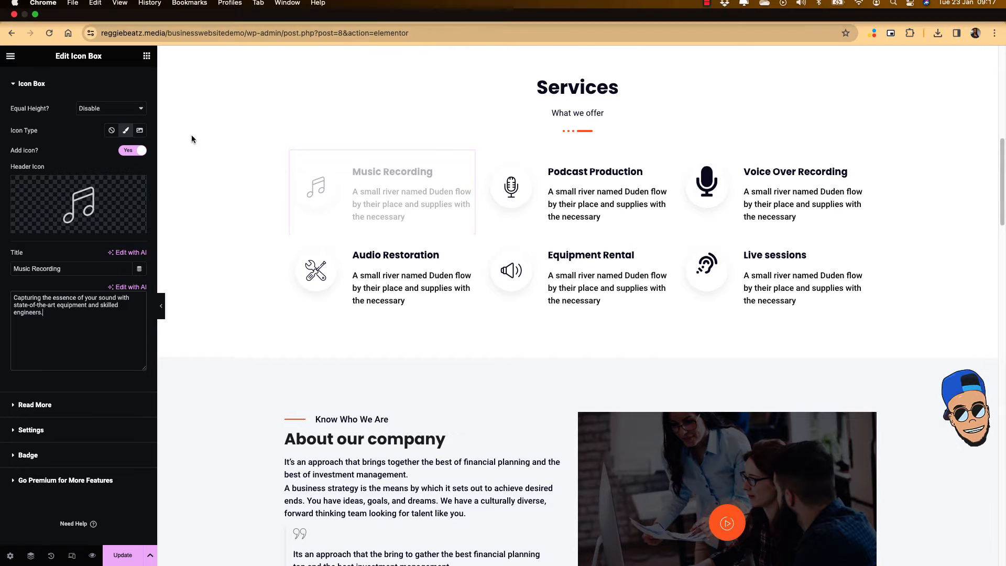
Replace the Podcast Production description with ChatGPT's "Crafting engaging and professional podcasts from concept to final production.".
{"action": "left_click", "coordinate": [187, 11]}
{"action": "triple_click", "coordinate": [515, 225]}
{"action": "key", "text": "super+c"}
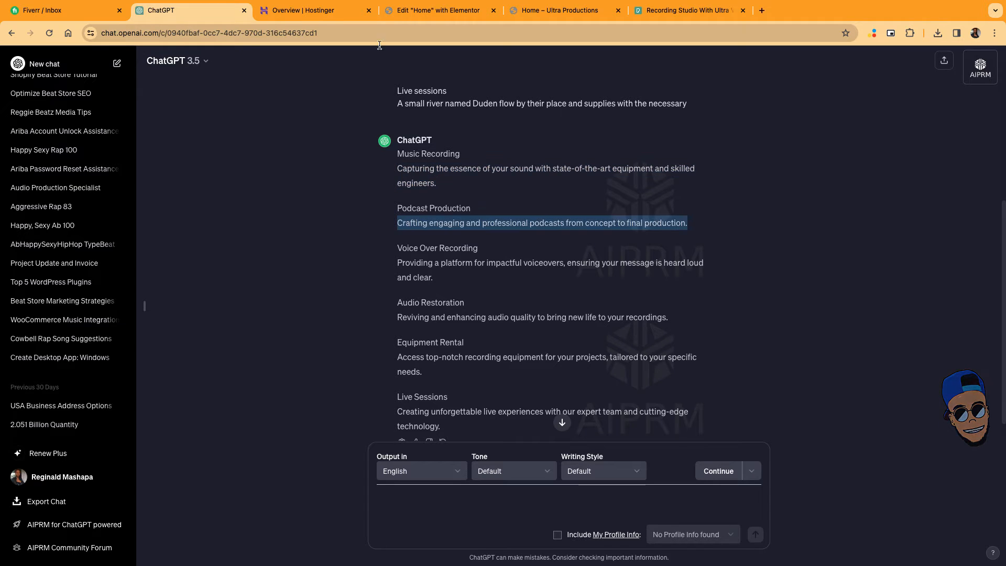
{"action": "left_click", "coordinate": [443, 10]}
{"action": "key", "text": "super+a"}
{"action": "key", "text": "super+v"}
Replace the Voice Over Recording description with ChatGPT's "Providing a platform for impactful voiceovers, ensuring your message is heard loud and clear.".
{"action": "left_click", "coordinate": [187, 9]}
{"action": "triple_click", "coordinate": [523, 265]}
{"action": "left_click", "coordinate": [442, 10]}
{"action": "left_click", "coordinate": [741, 189]}
Replace the Audio Restoration description with ChatGPT's "Reviving and enhancing audio quality to bring new life to your recordings.".
{"action": "left_click", "coordinate": [187, 10]}
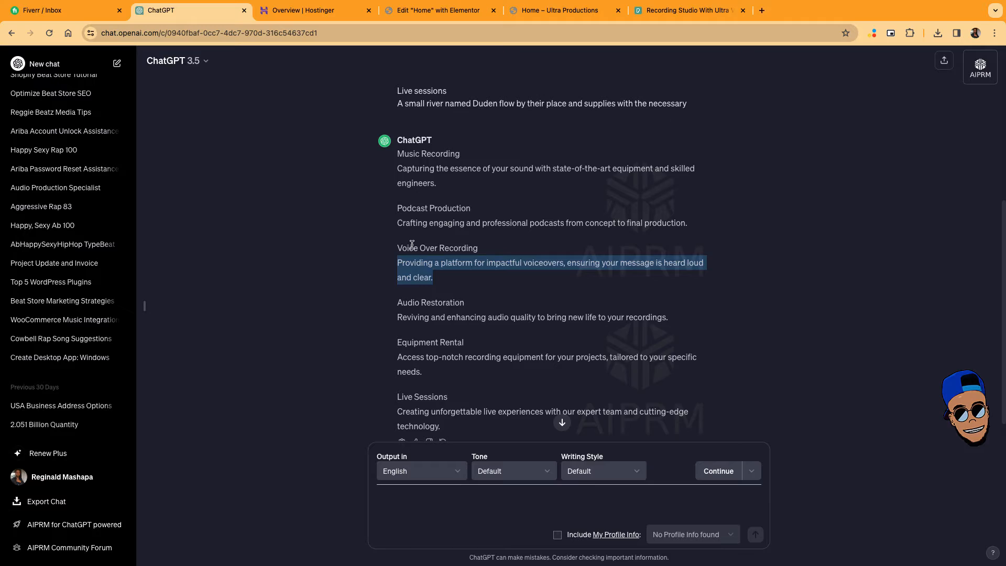
{"action": "left_click_drag", "start_coordinate": [668, 317], "coordinate": [399, 328]}
{"action": "key", "text": "super+c"}
{"action": "left_click", "coordinate": [443, 10]}
{"action": "left_click", "coordinate": [400, 278]}
{"action": "key", "text": "super+a"}
{"action": "type", "text": "Reviving and enhancing audio quality to bring new life to your recordings."}
Replace the Equipment Rental description with ChatGPT's "Access top-notch recording equipment for your projects, tailored to your specific needs.".
{"action": "left_click", "coordinate": [187, 10]}
{"action": "scroll", "coordinate": [419, 314], "scroll_direction": "down", "scroll_amount": 1}
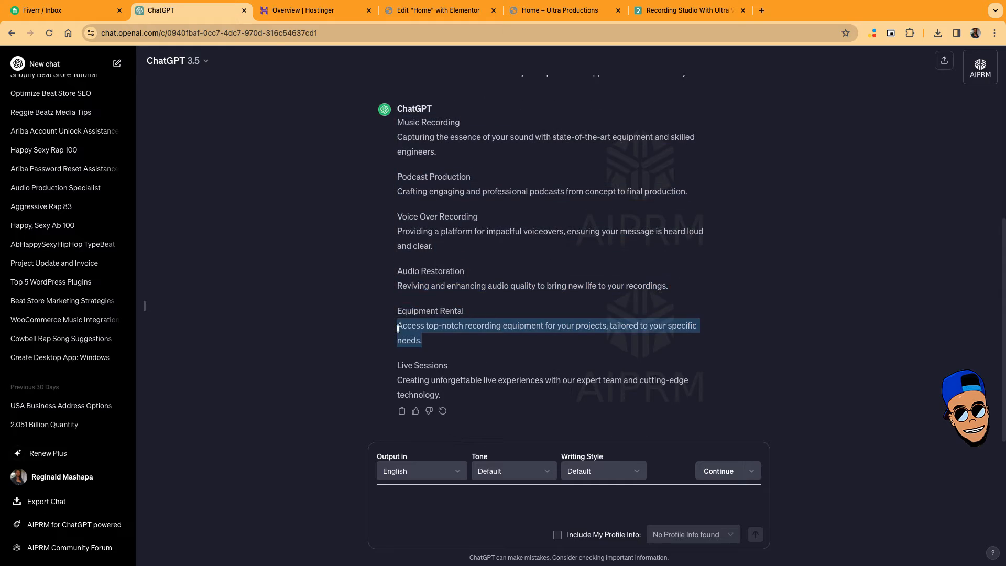
{"action": "left_click", "coordinate": [443, 10]}
{"action": "left_click", "coordinate": [187, 10]}
{"action": "left_click", "coordinate": [443, 10]}
{"action": "left_click", "coordinate": [93, 359]}
{"action": "key", "text": "super+a"}
{"action": "key", "text": "super+v"}
Overwrite the Equipment Rental description with the Live Sessions sentence "Creating unforgettable live experiences with our expert team and cutting-edge technology.".
{"action": "key", "text": "super+a"}
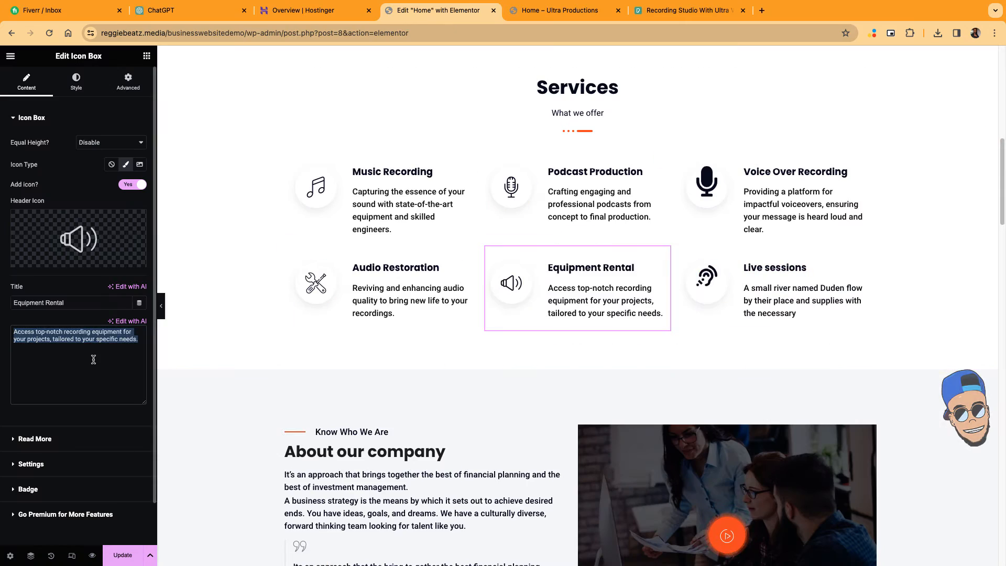
{"action": "type", "text": "Creating unforgettable live experiences with our expert team and cutting-edge technology."}
Change the "About our company" heading to "About our Recording Studio".
{"action": "scroll", "coordinate": [493, 345], "scroll_direction": "down", "scroll_amount": 1}
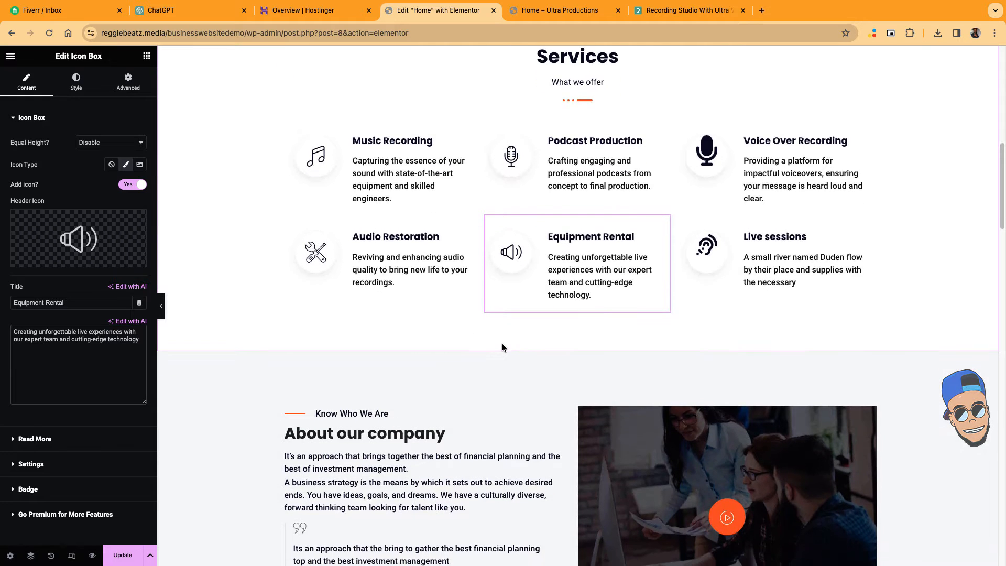
{"action": "scroll", "coordinate": [502, 344], "scroll_direction": "down", "scroll_amount": 5}
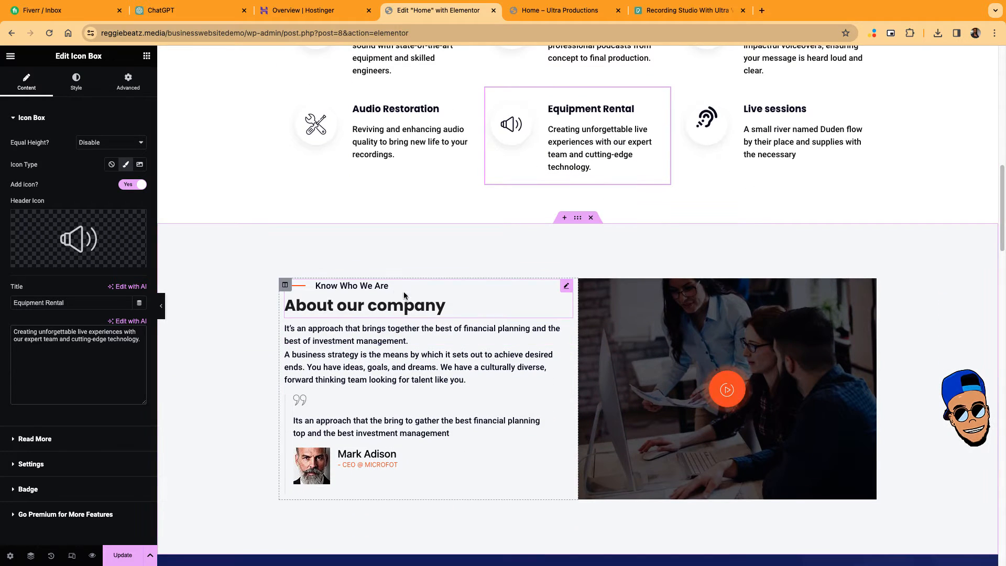
{"action": "scroll", "coordinate": [393, 290], "scroll_direction": "down", "scroll_amount": 2}
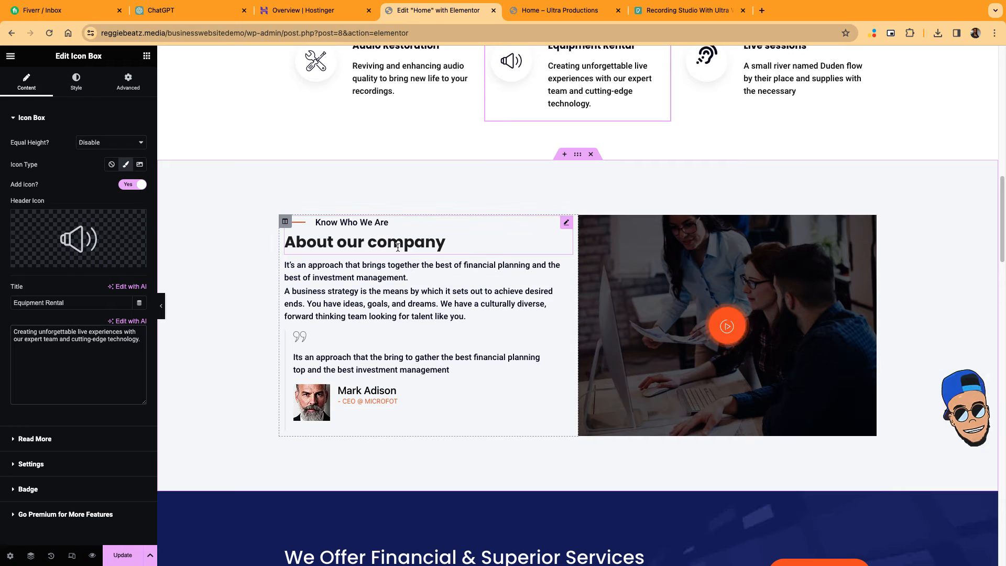
{"action": "left_click", "coordinate": [398, 247]}
{"action": "double_click", "coordinate": [53, 155]}
{"action": "type", "text": "R"}
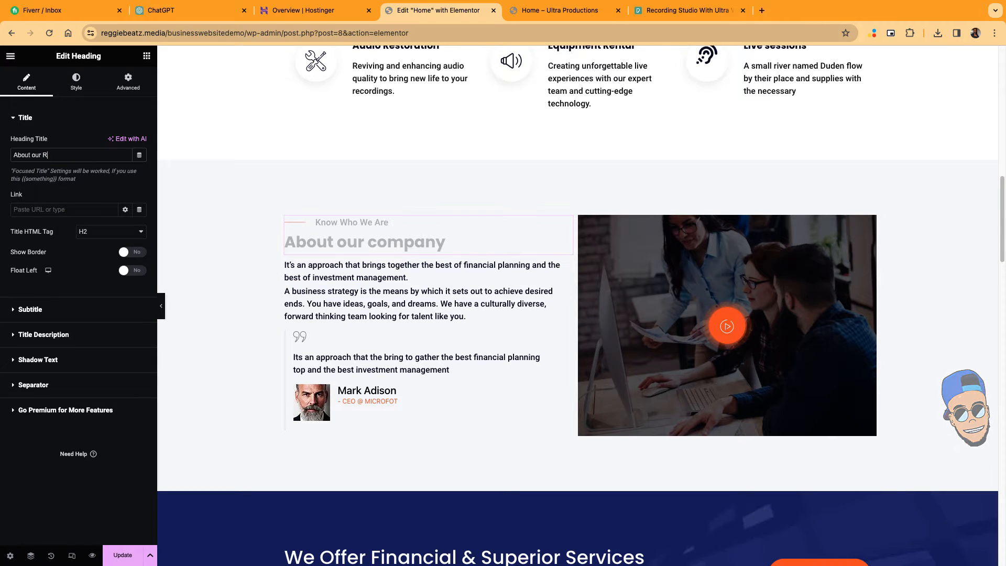
{"action": "type", "text": "ecording S"}
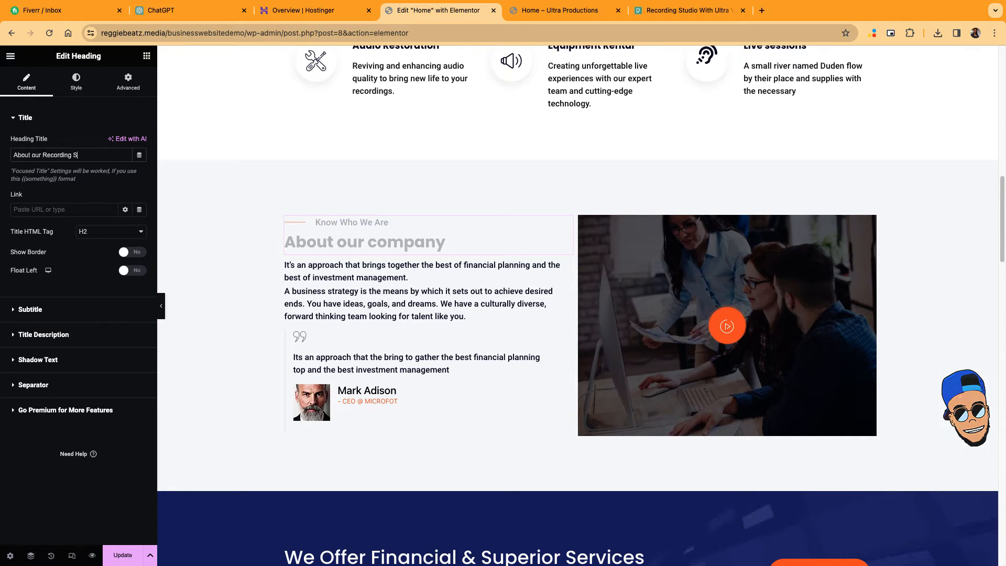
{"action": "type", "text": "tudio"}
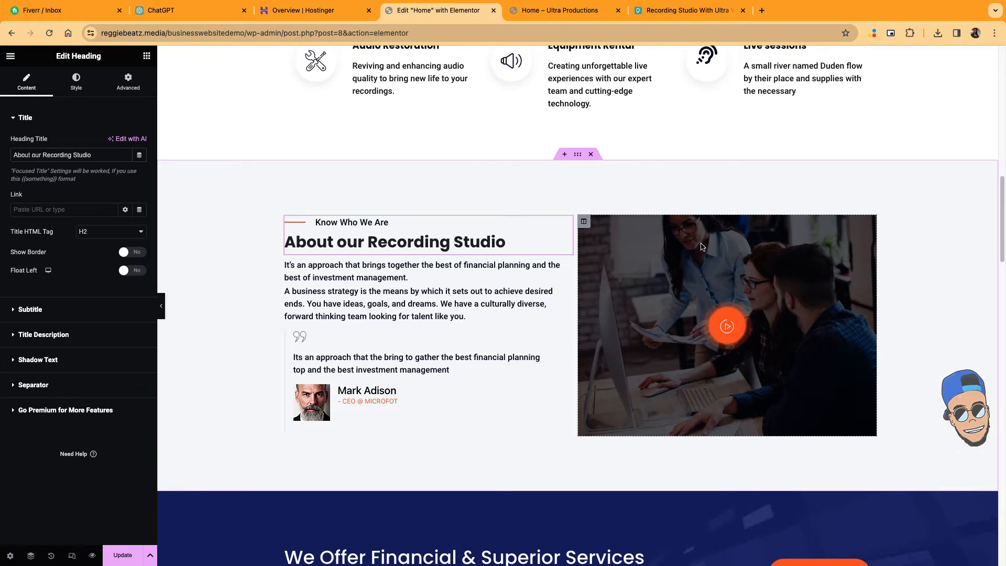
Replace the background image of the column beside the About text with the downloaded pexels-brett-sayles-3990847.jpeg, uploading it to the media library.
{"action": "left_click", "coordinate": [702, 381]}
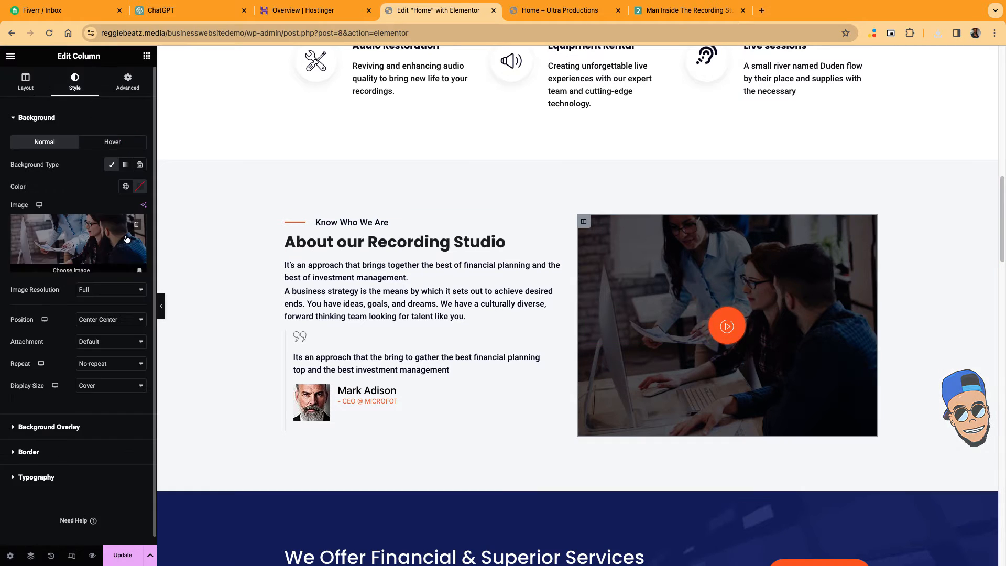
{"action": "left_click", "coordinate": [136, 226]}
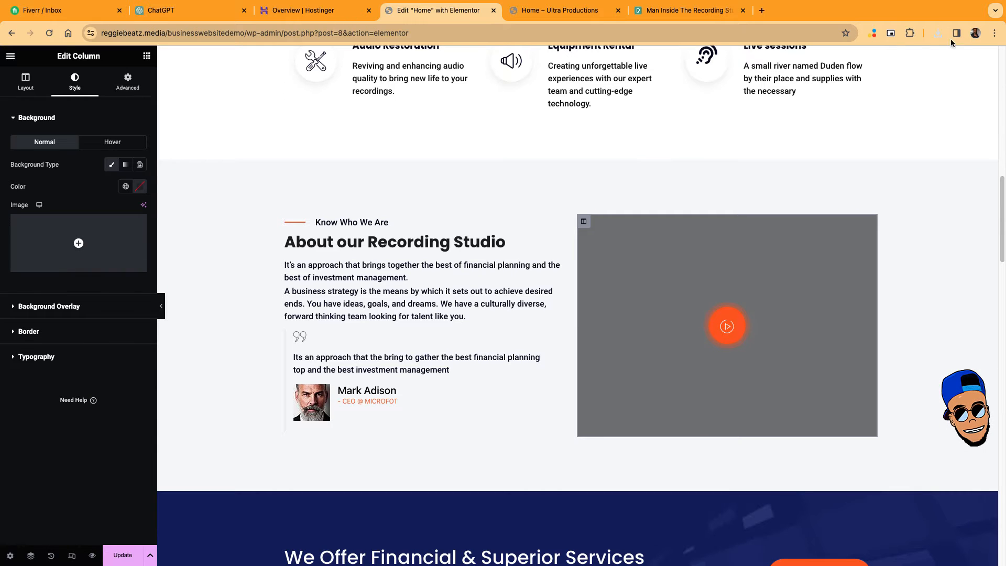
{"action": "left_click", "coordinate": [102, 251]}
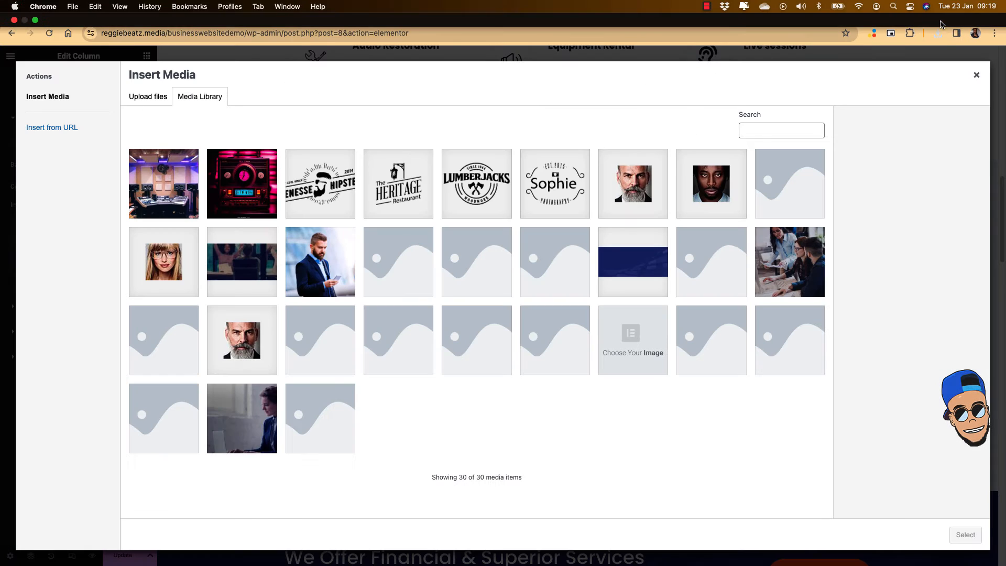
{"action": "left_click", "coordinate": [931, 33]}
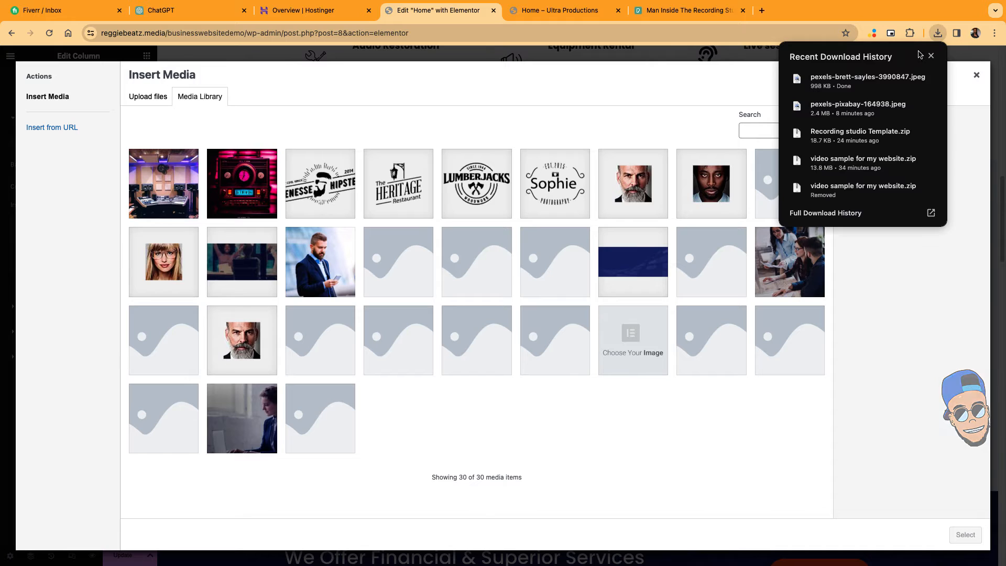
{"action": "left_click_drag", "start_coordinate": [817, 81], "coordinate": [340, 203]}
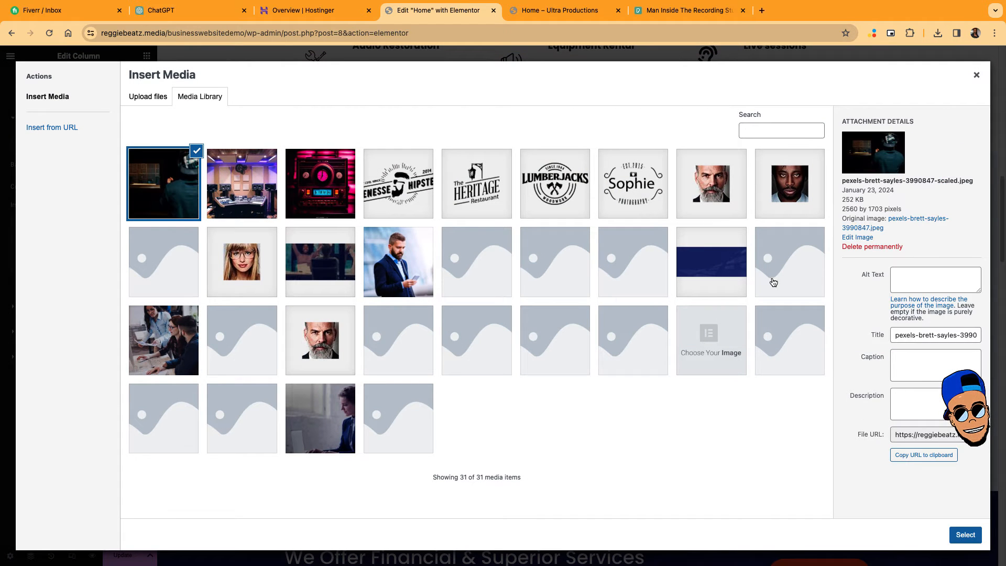
{"action": "left_click", "coordinate": [965, 534]}
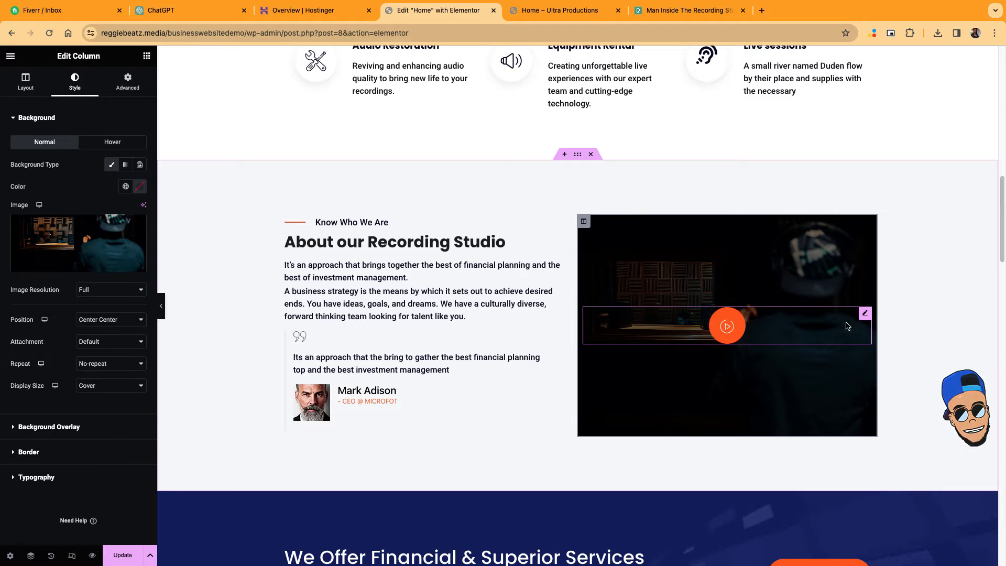
{"action": "left_click", "coordinate": [369, 273]}
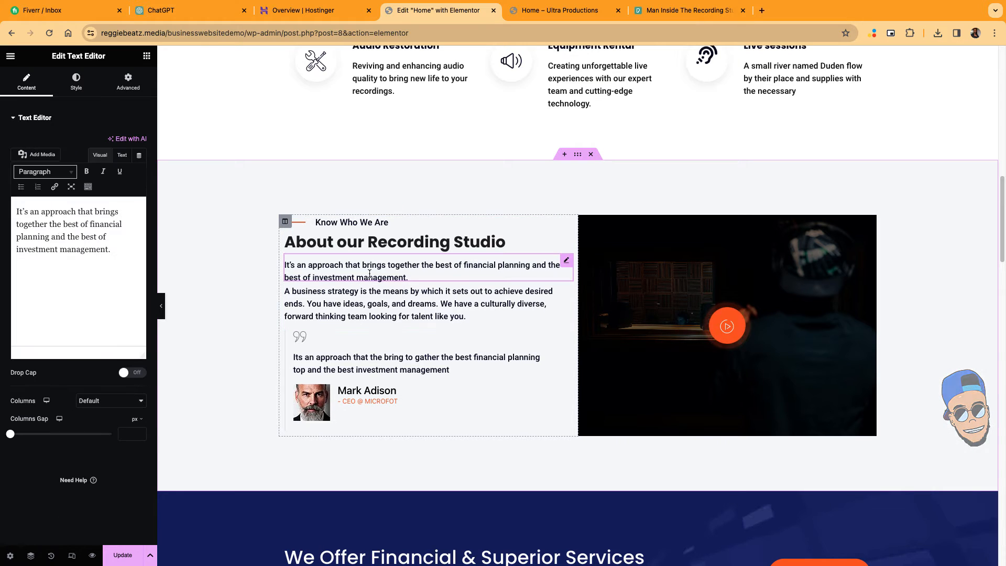
{"action": "left_click_drag", "start_coordinate": [413, 294], "coordinate": [411, 300]}
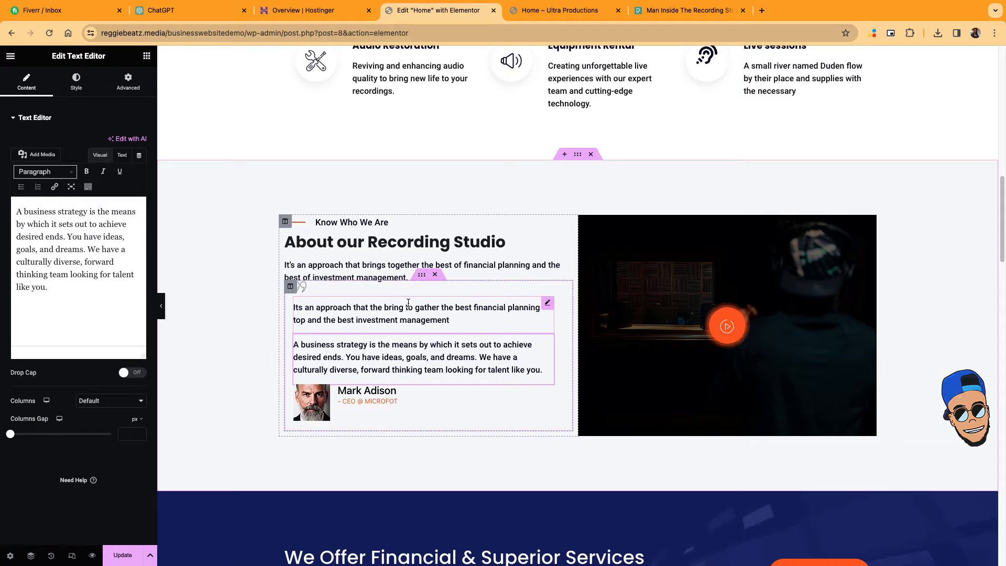
{"action": "scroll", "coordinate": [414, 293], "scroll_direction": "down", "scroll_amount": 1}
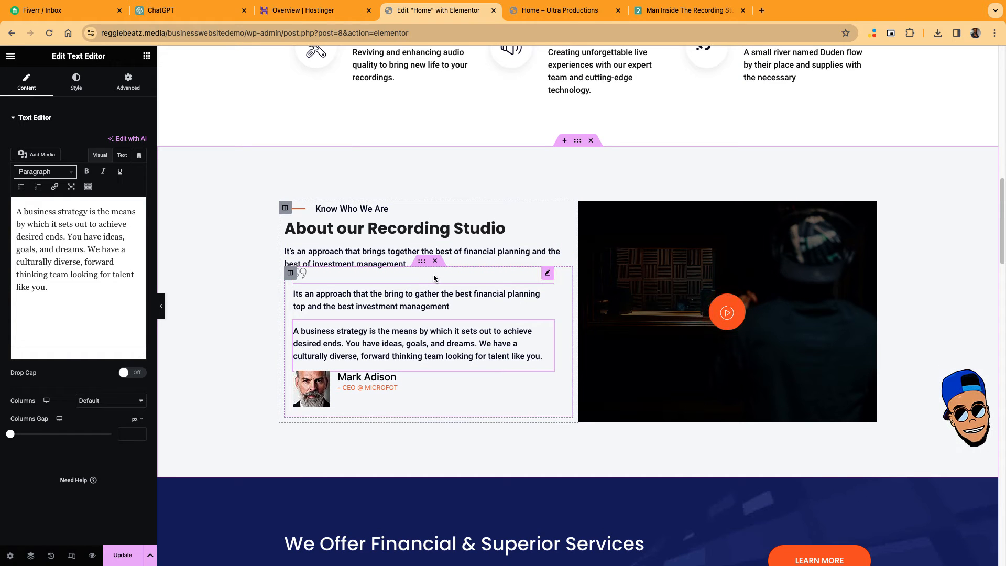
{"action": "key", "text": "super+z"}
Select the first About paragraph's text for replacement and ask ChatGPT to "write about us text".
{"action": "left_click", "coordinate": [394, 253]}
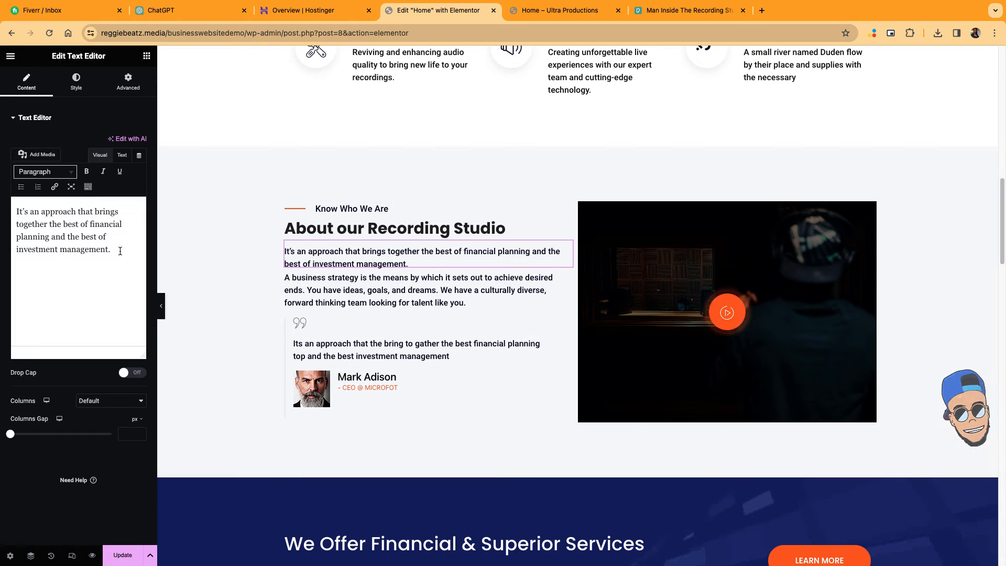
{"action": "left_click_drag", "start_coordinate": [112, 251], "coordinate": [15, 211]}
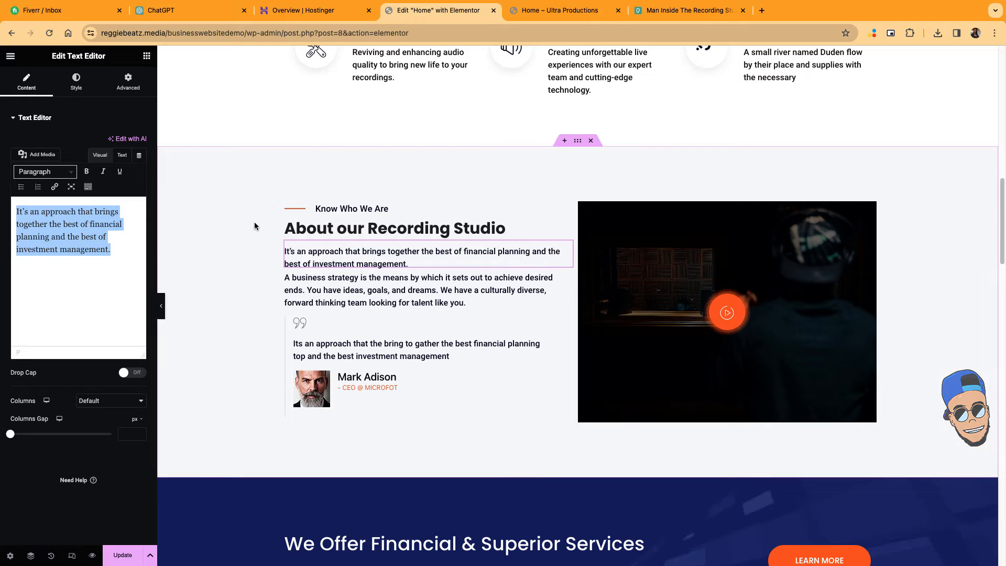
{"action": "left_click", "coordinate": [161, 10]}
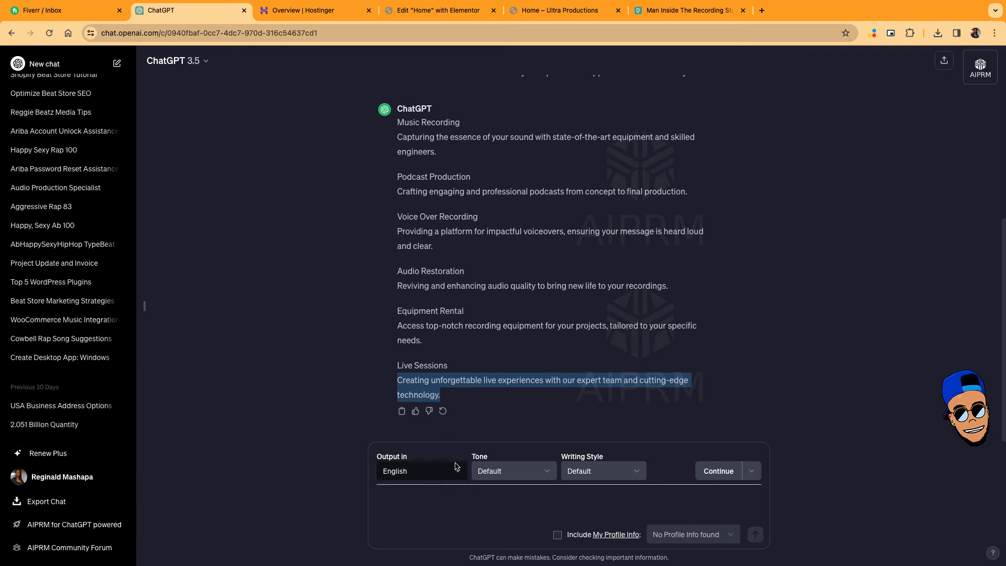
{"action": "left_click", "coordinate": [461, 502]}
{"action": "type", "text": "write about us text"}
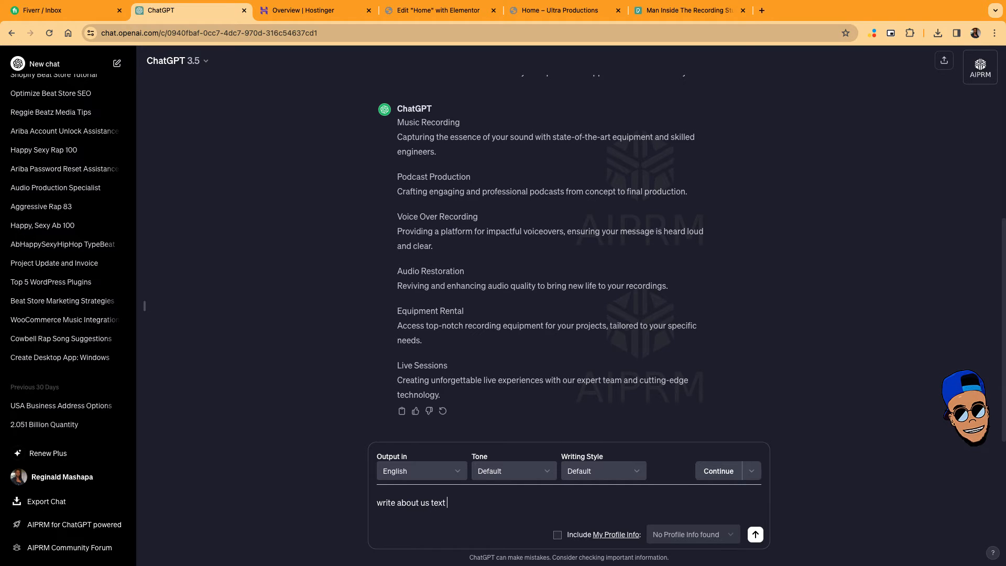
{"action": "key", "text": "Return"}
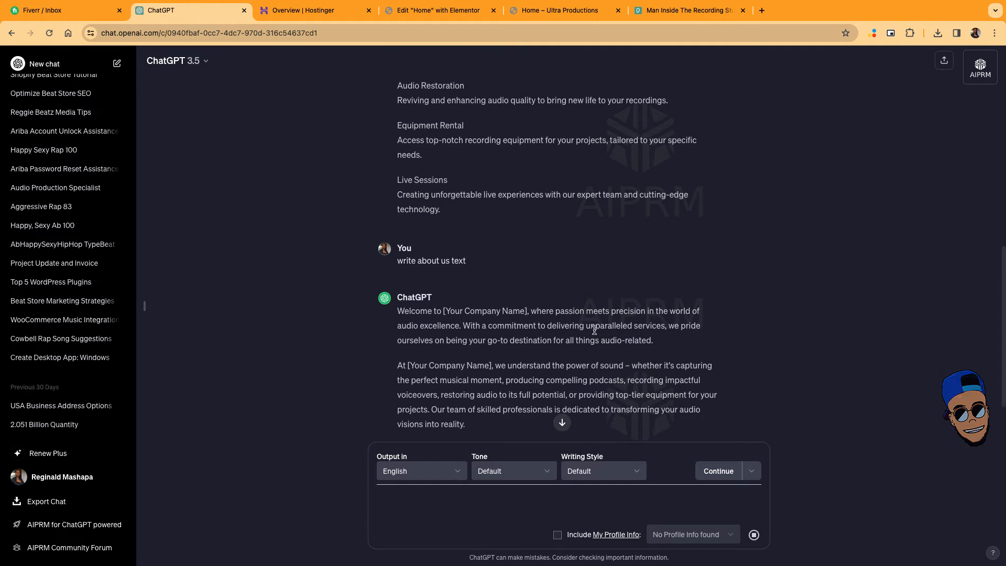
Copy ChatGPT's answer from "where passion meets precision" through "visions into reality." and replace the first About paragraph with it.
{"action": "left_click_drag", "start_coordinate": [531, 311], "coordinate": [609, 423]}
{"action": "key", "text": "ctrl+c"}
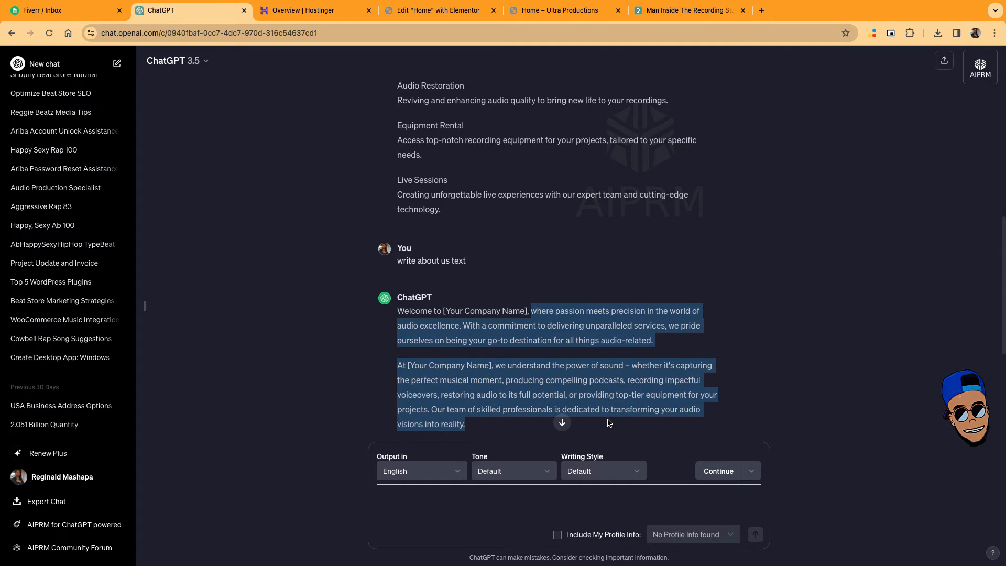
{"action": "left_click", "coordinate": [438, 11]}
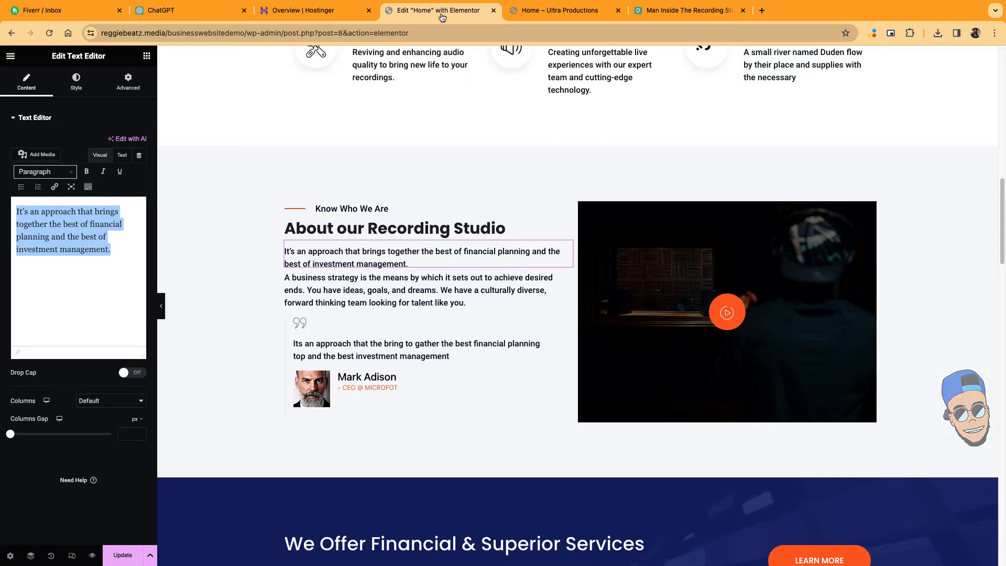
{"action": "left_click", "coordinate": [56, 268]}
{"action": "key", "text": "ctrl+a"}
{"action": "key", "text": "ctrl+v"}
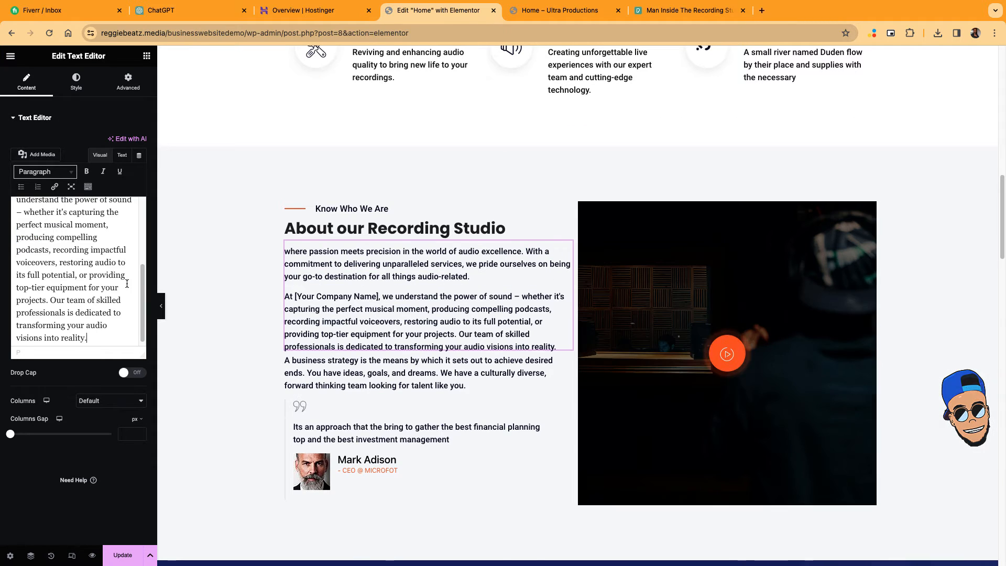
Remove the pasted second paragraph, starting "At [Your Company Name]", from the About text.
{"action": "scroll", "coordinate": [56, 269], "scroll_direction": "up", "scroll_amount": 5}
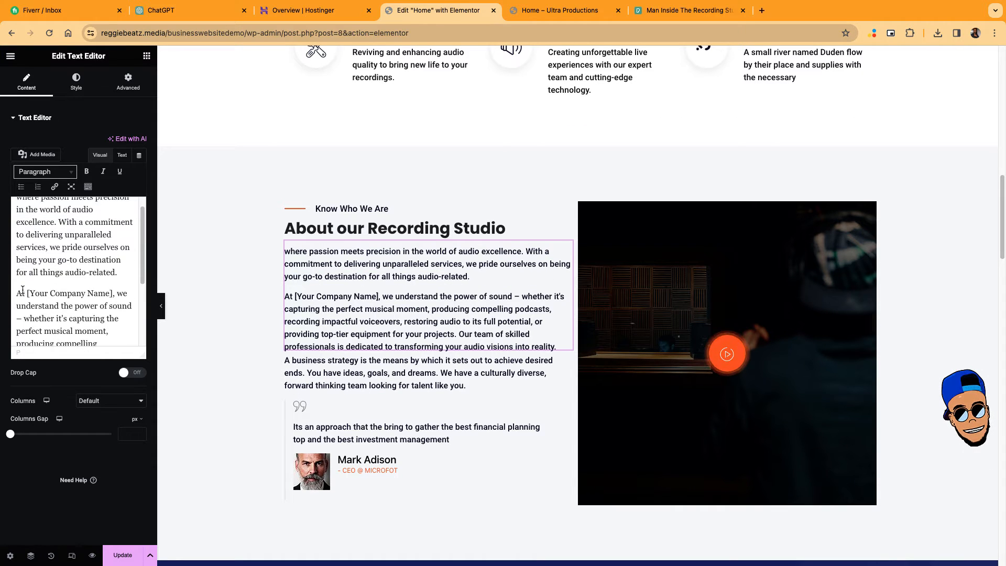
{"action": "left_click_drag", "start_coordinate": [17, 292], "coordinate": [140, 385]}
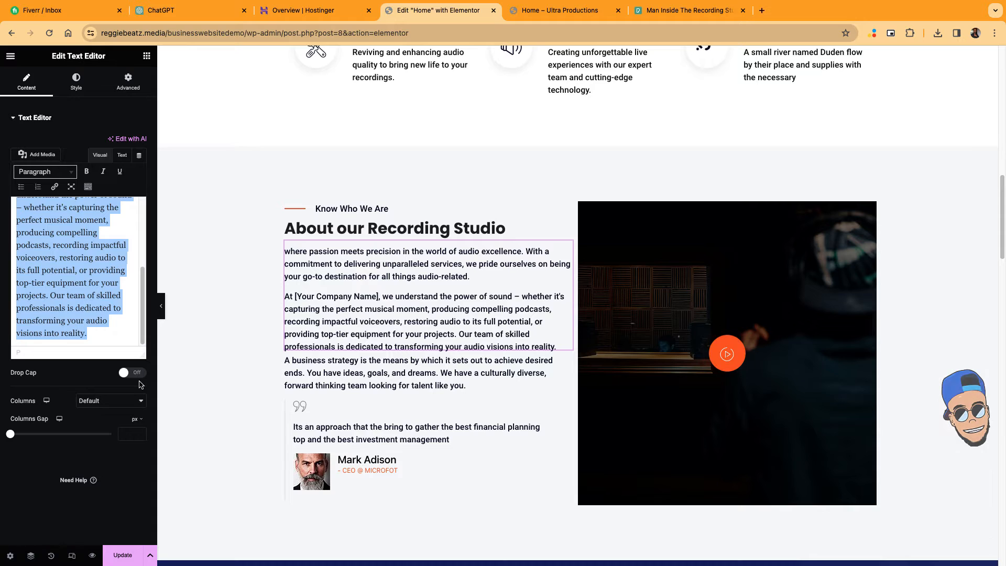
{"action": "key", "text": "BackSpace"}
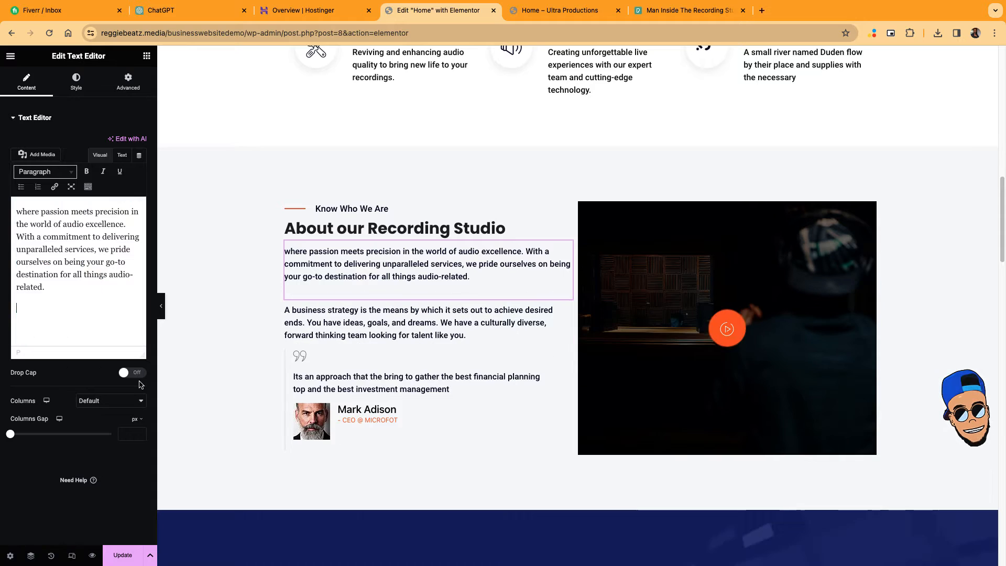
Delete the "A business strategy is the means" text widget and the author's photo and name below the quote.
{"action": "left_click", "coordinate": [384, 319]}
{"action": "right_click", "coordinate": [566, 307]}
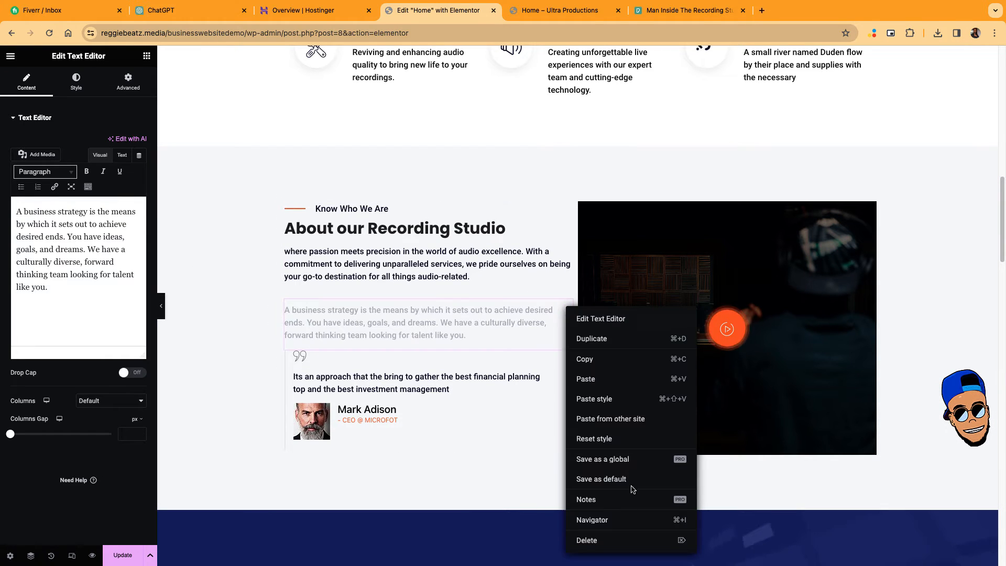
{"action": "left_click", "coordinate": [603, 540]}
{"action": "scroll", "coordinate": [389, 307], "scroll_direction": "down", "scroll_amount": 3}
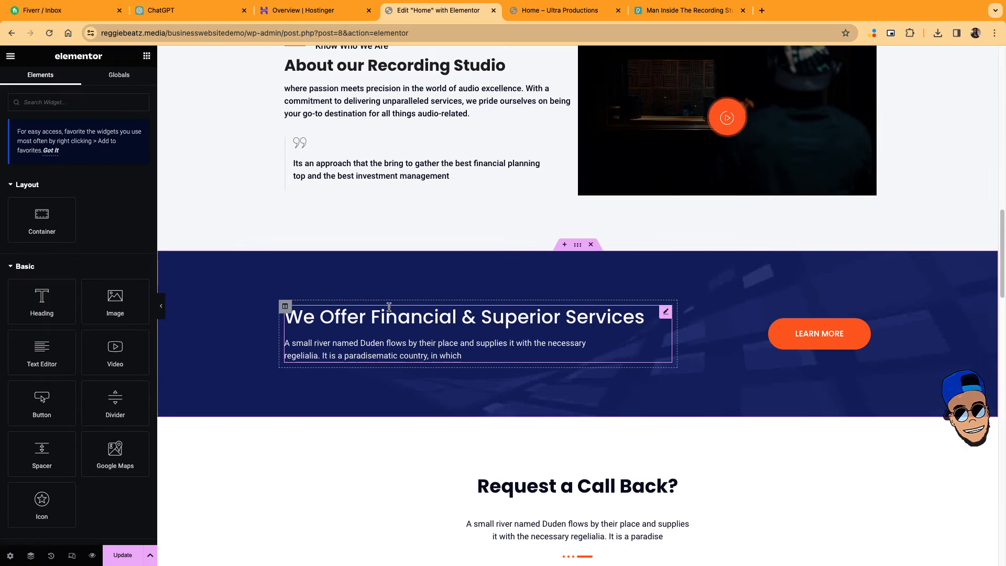
{"action": "scroll", "coordinate": [486, 310], "scroll_direction": "down", "scroll_amount": 1}
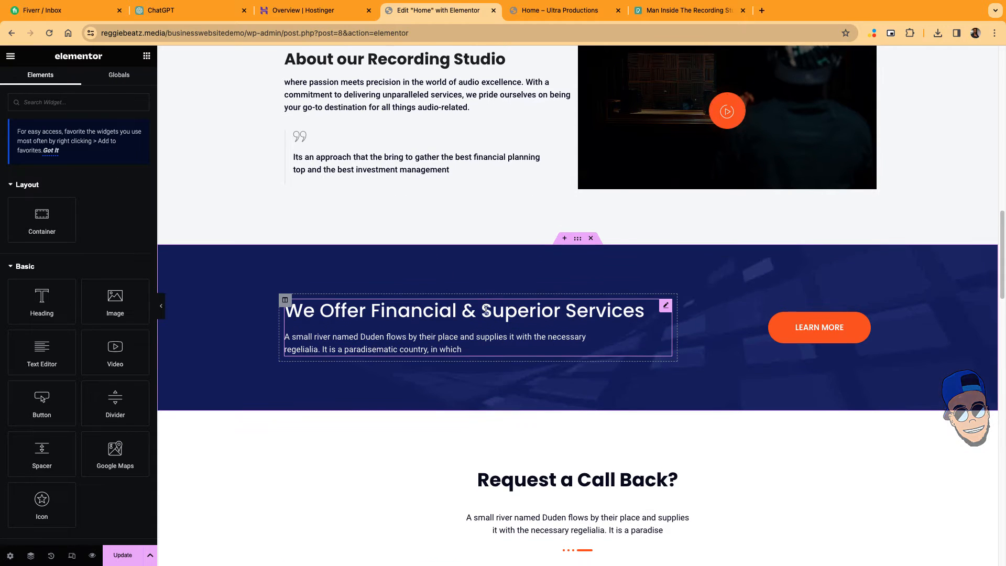
Delete the "We Offer Financial & Superior Services" section and change the "Request a Call Back?" heading to "Want to book session?".
{"action": "scroll", "coordinate": [486, 310], "scroll_direction": "down", "scroll_amount": 3}
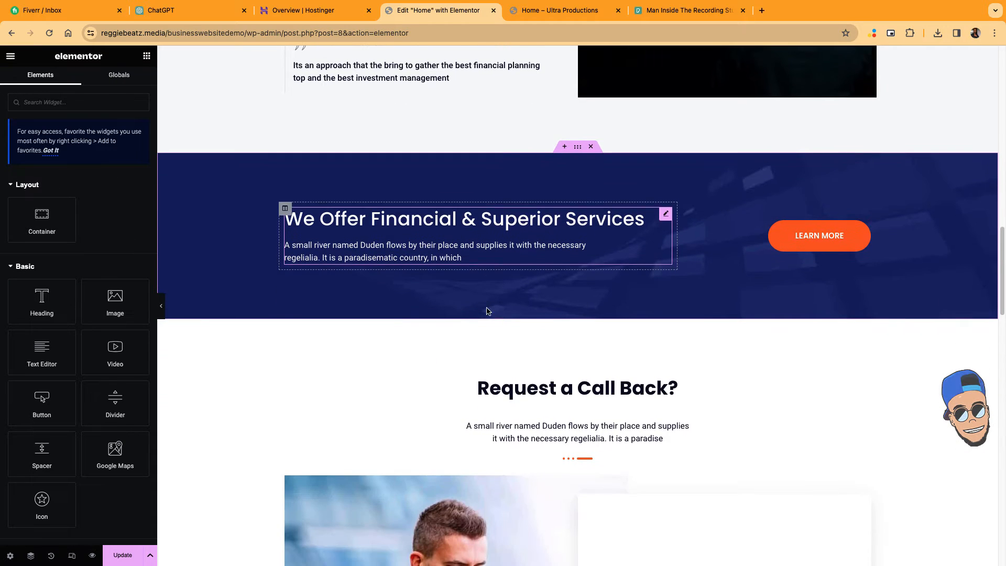
{"action": "left_click", "coordinate": [590, 147]}
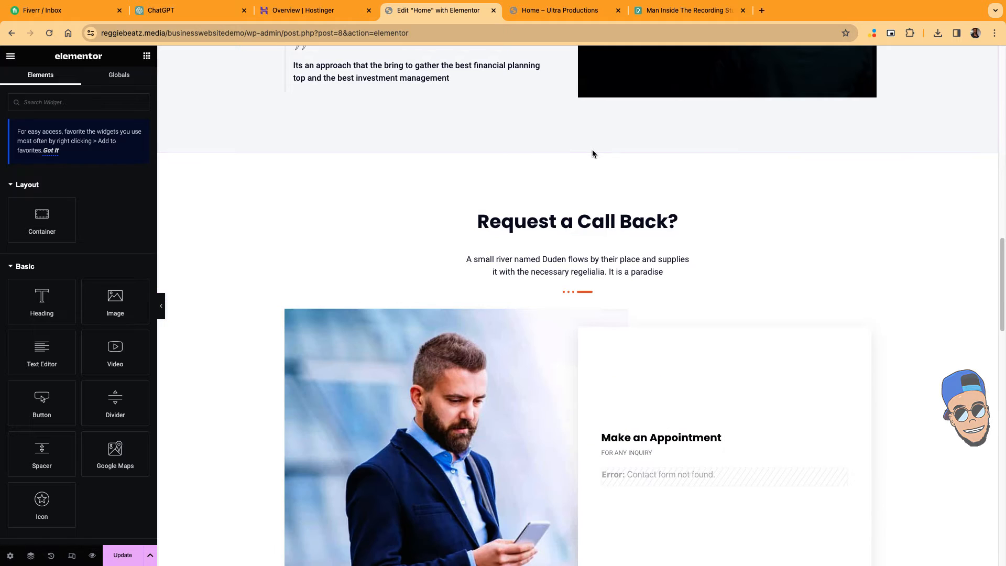
{"action": "left_click", "coordinate": [596, 217]}
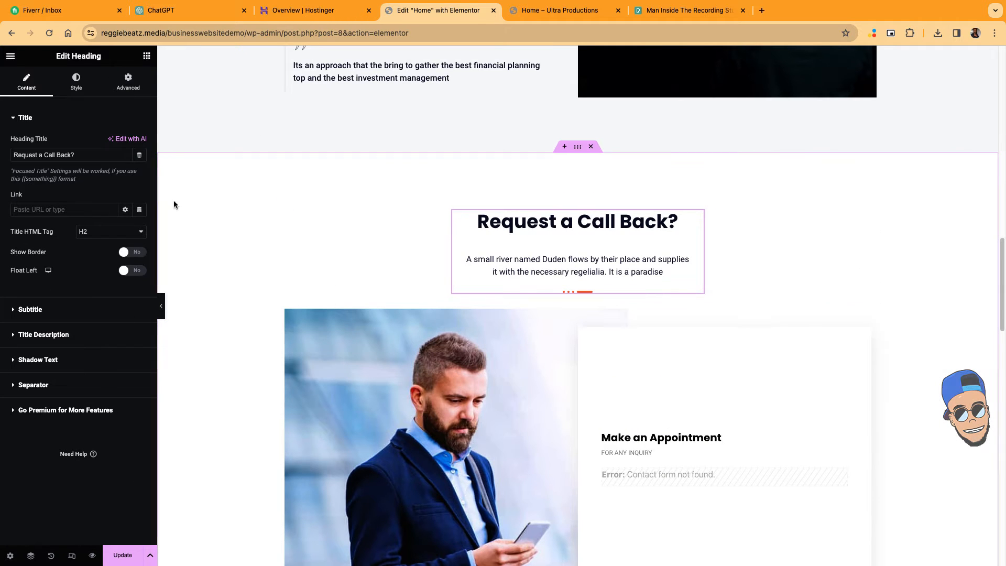
{"action": "left_click_drag", "start_coordinate": [86, 154], "coordinate": [0, 156]}
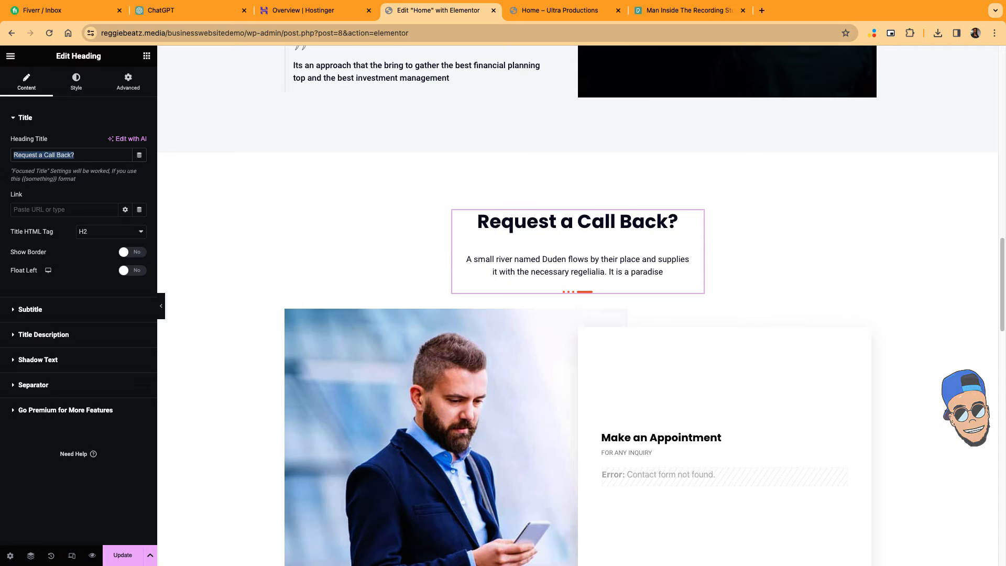
{"action": "type", "text": "Want to book session?"}
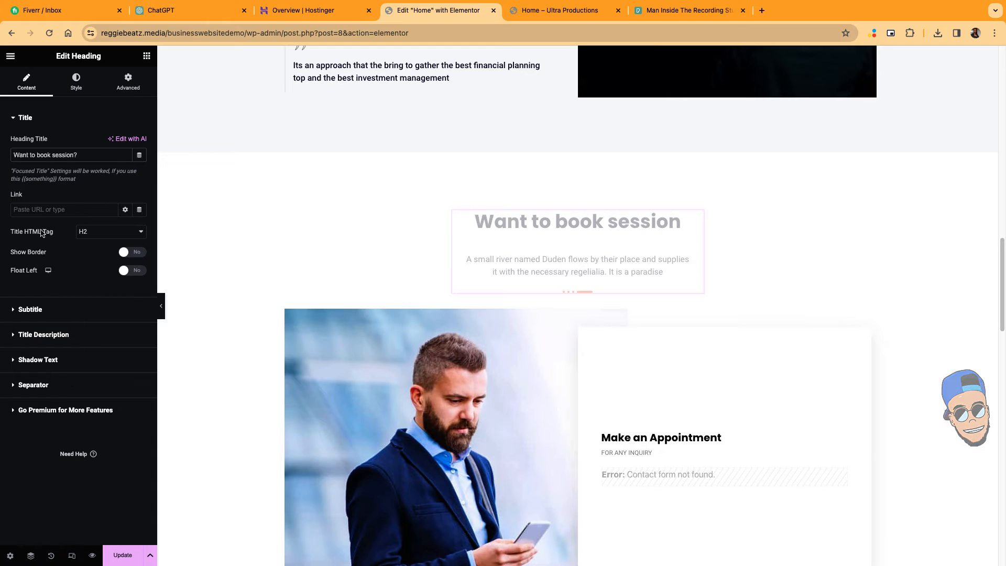
Replace the description under the booking heading with "Book your session today. We are open Monday to Friday".
{"action": "left_click", "coordinate": [52, 315]}
{"action": "left_click", "coordinate": [47, 205]}
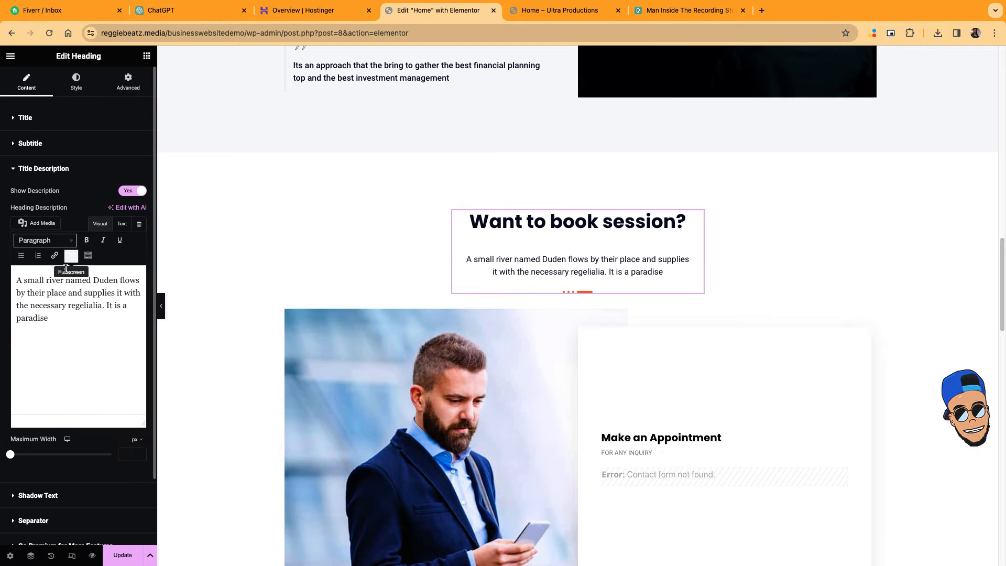
{"action": "key", "text": "ctrl+a"}
{"action": "type", "text": "B"}
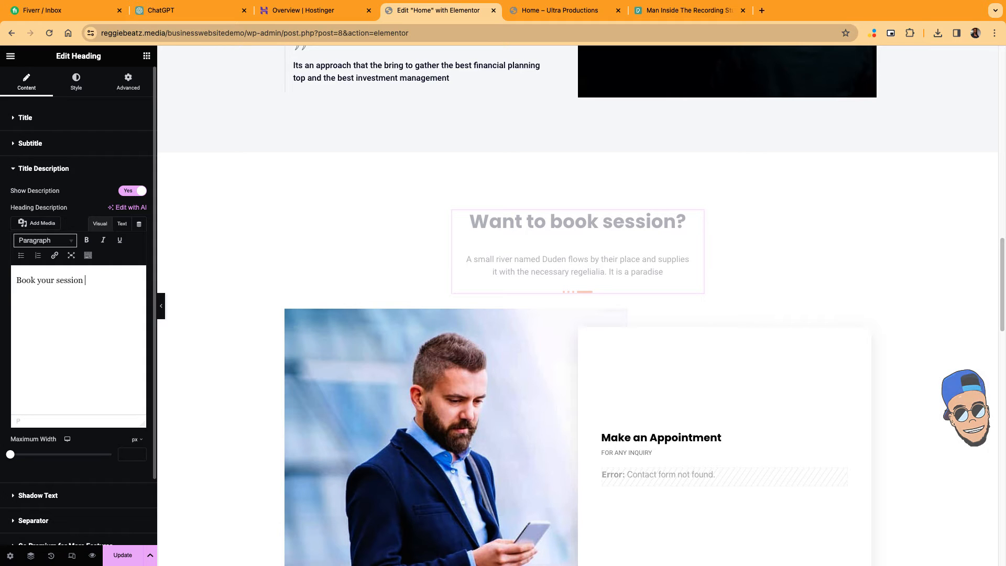
{"action": "type", "text": "ook your session today. We are o"}
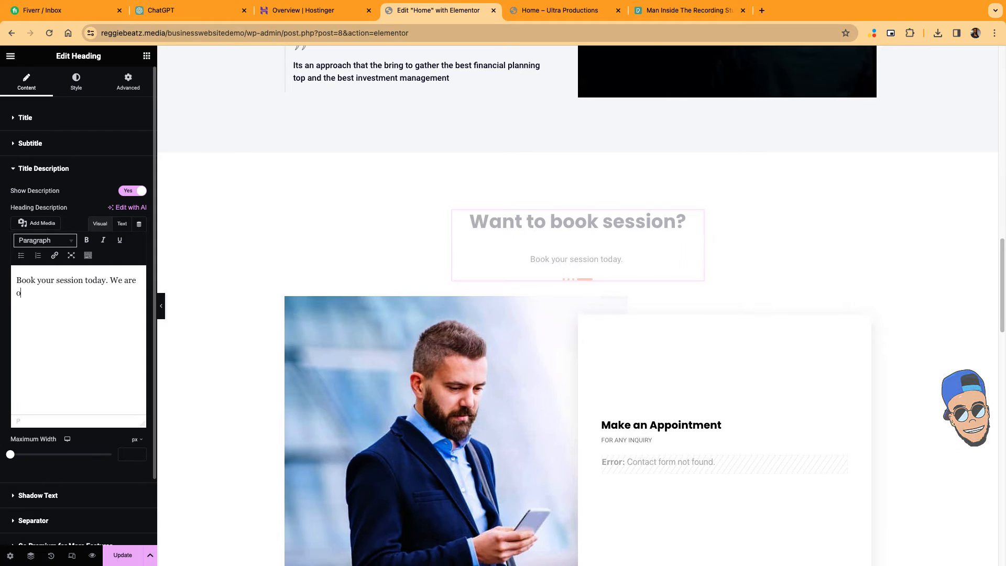
{"action": "type", "text": "pen Monday to F"}
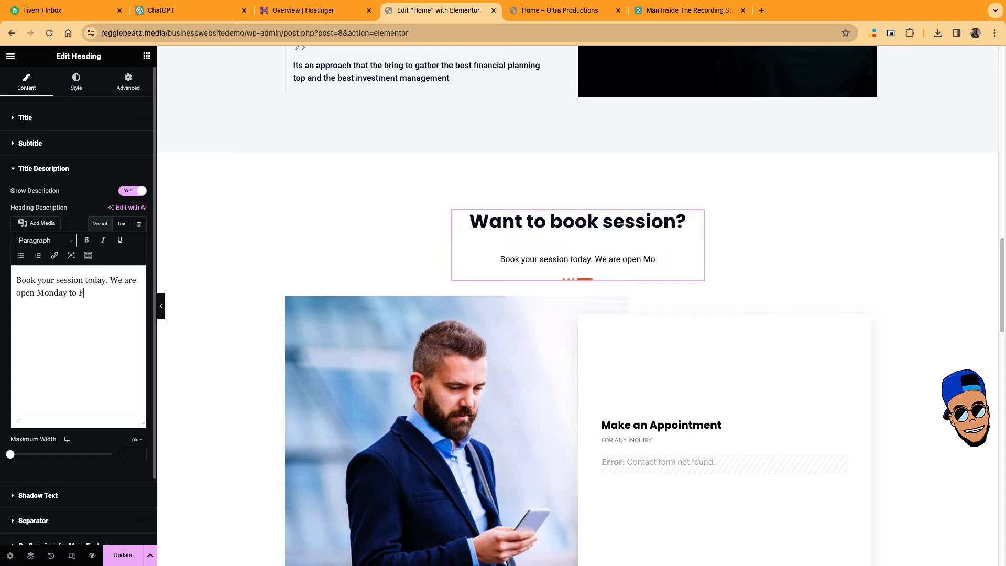
{"action": "type", "text": "rdiay"}
{"action": "key", "text": "BackSpace"}
{"action": "key", "text": "BackSpace"}
{"action": "key", "text": "BackSpace"}
{"action": "key", "text": "BackSpace"}
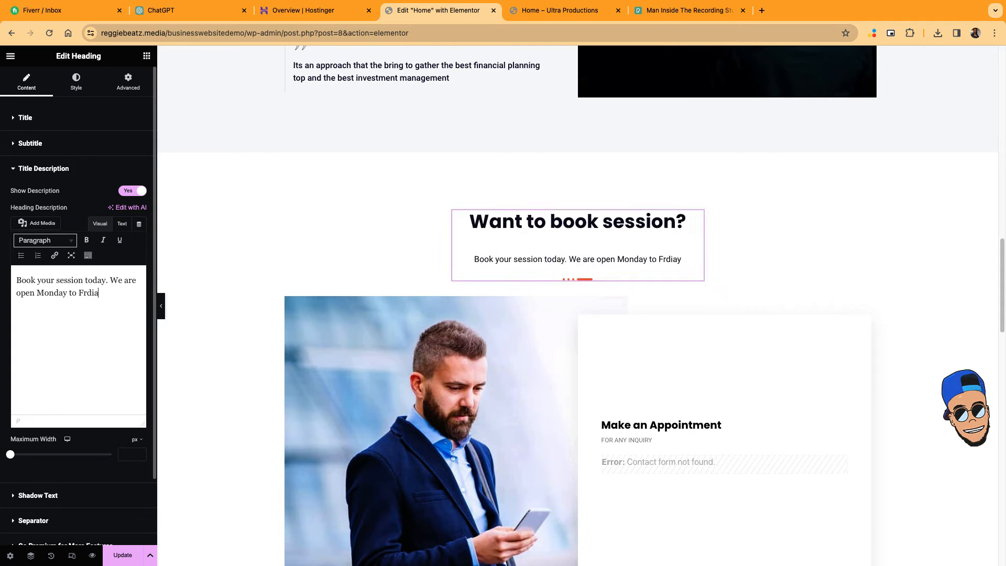
{"action": "type", "text": "iday"}
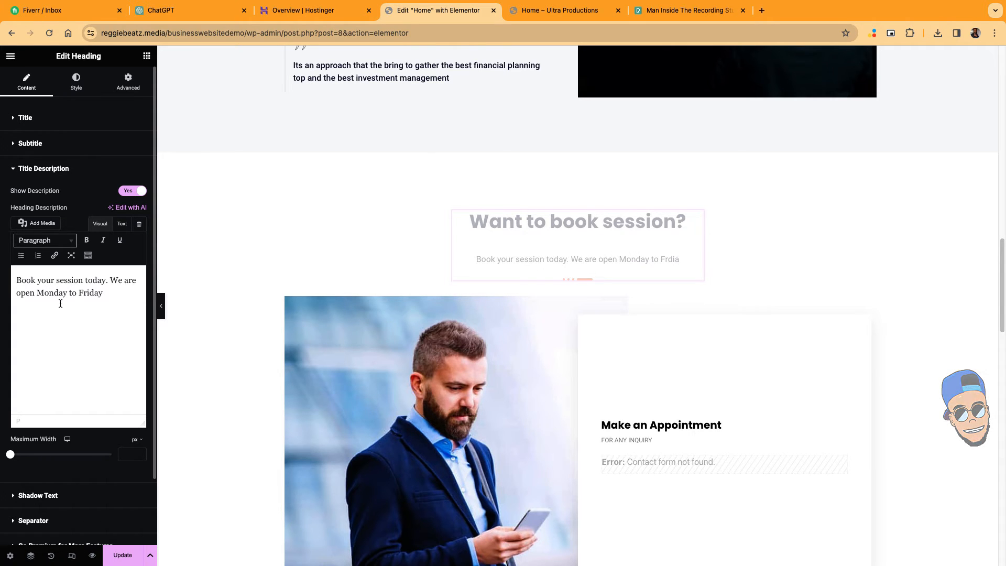
{"action": "scroll", "coordinate": [524, 261], "scroll_direction": "down", "scroll_amount": 3}
{"action": "left_click", "coordinate": [500, 240]}
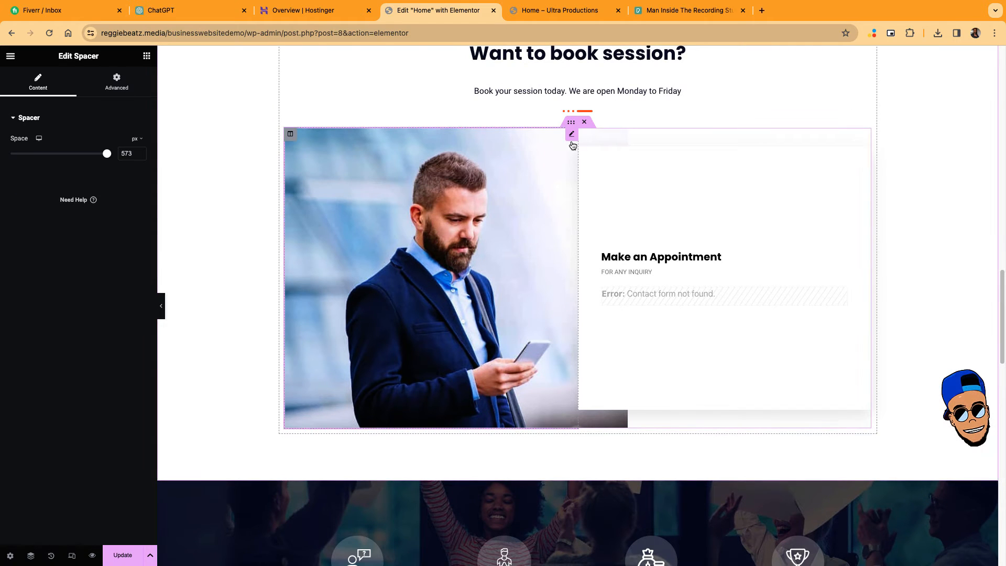
{"action": "left_click", "coordinate": [290, 133]}
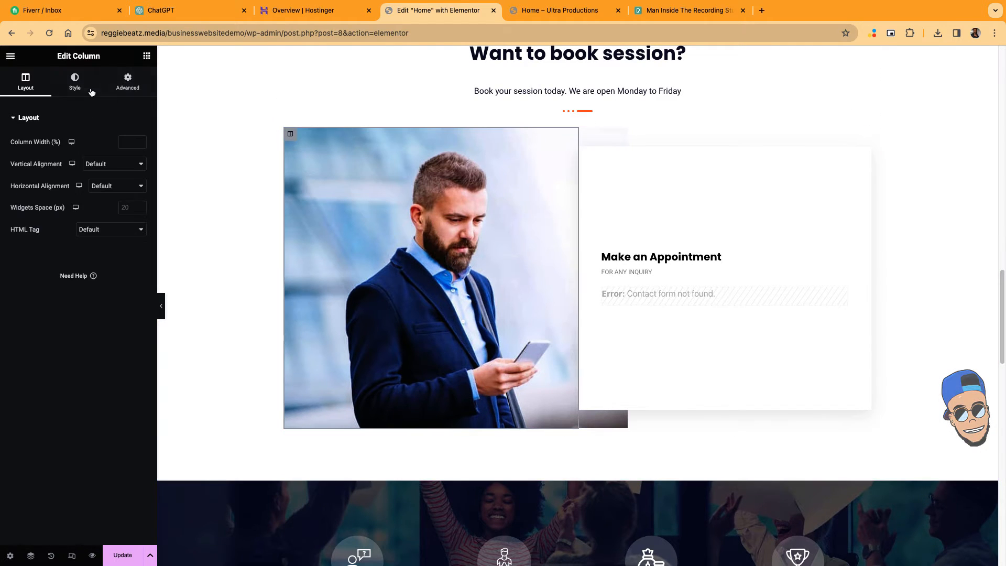
{"action": "left_click", "coordinate": [75, 84]}
{"action": "left_click", "coordinate": [126, 84]}
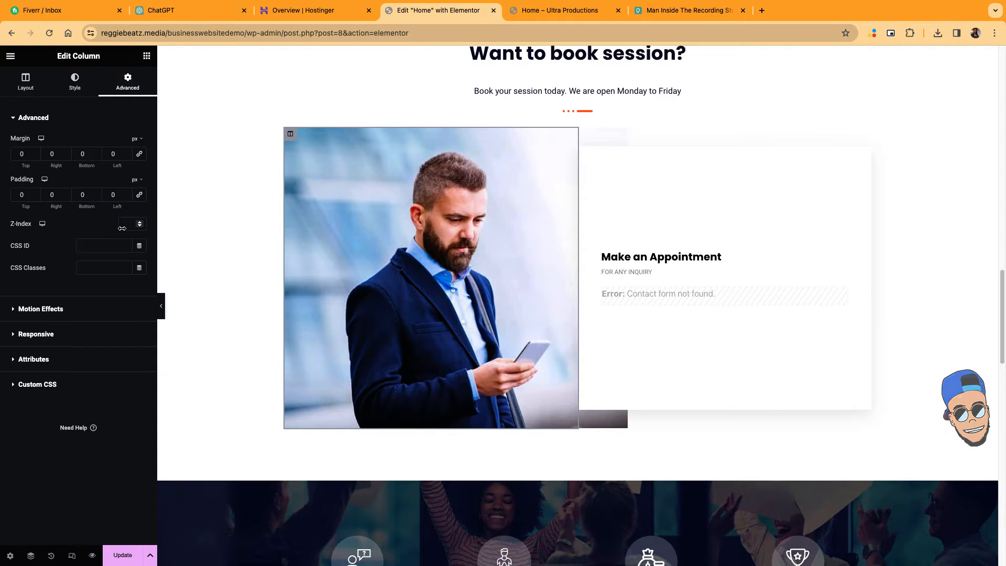
{"action": "left_click", "coordinate": [73, 85]}
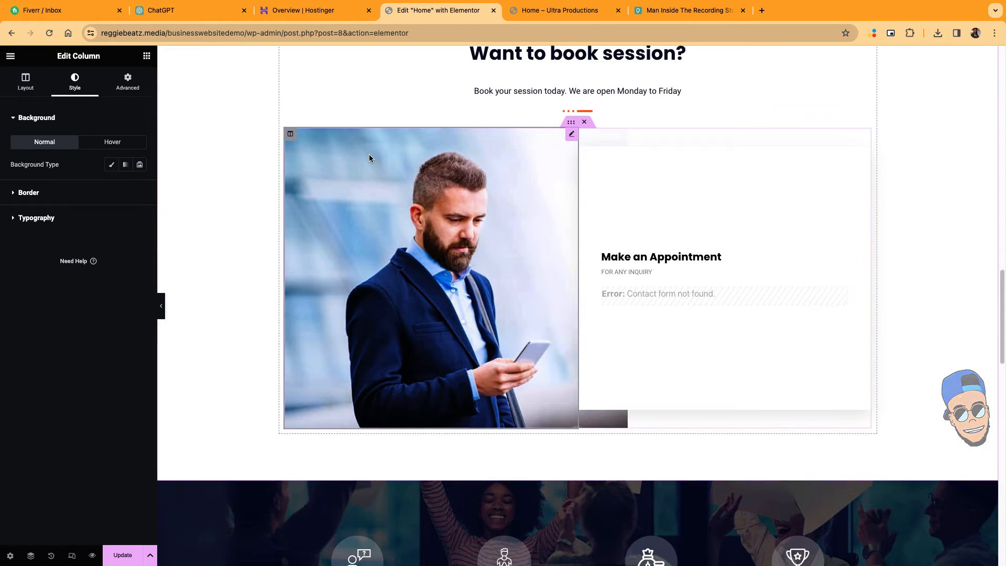
Open the media library to replace the background image of the spacer beside the "Make an Appointment" form.
{"action": "right_click", "coordinate": [372, 172]}
{"action": "left_click", "coordinate": [394, 184]}
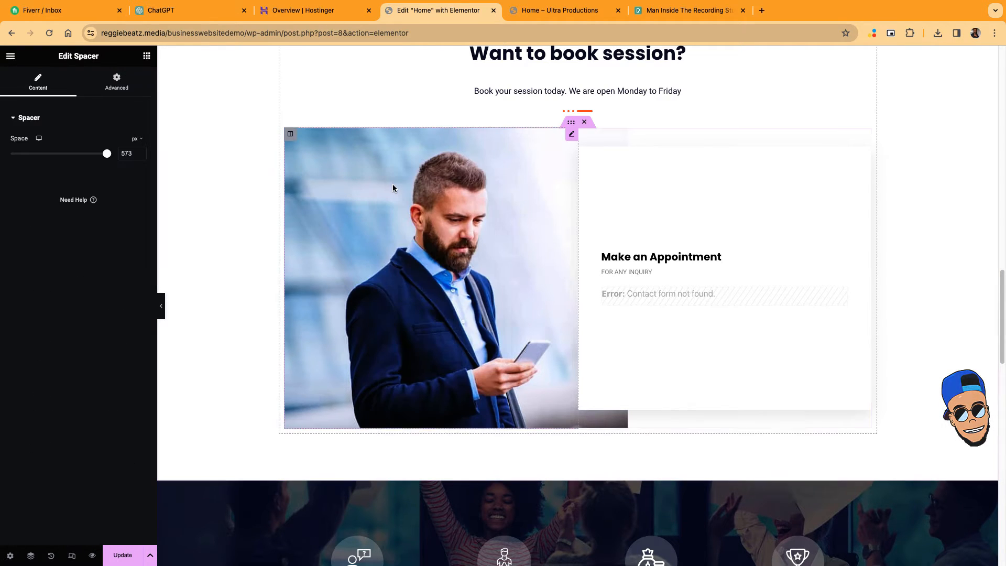
{"action": "left_click", "coordinate": [117, 83]}
{"action": "scroll", "coordinate": [69, 255], "scroll_direction": "down", "scroll_amount": 4}
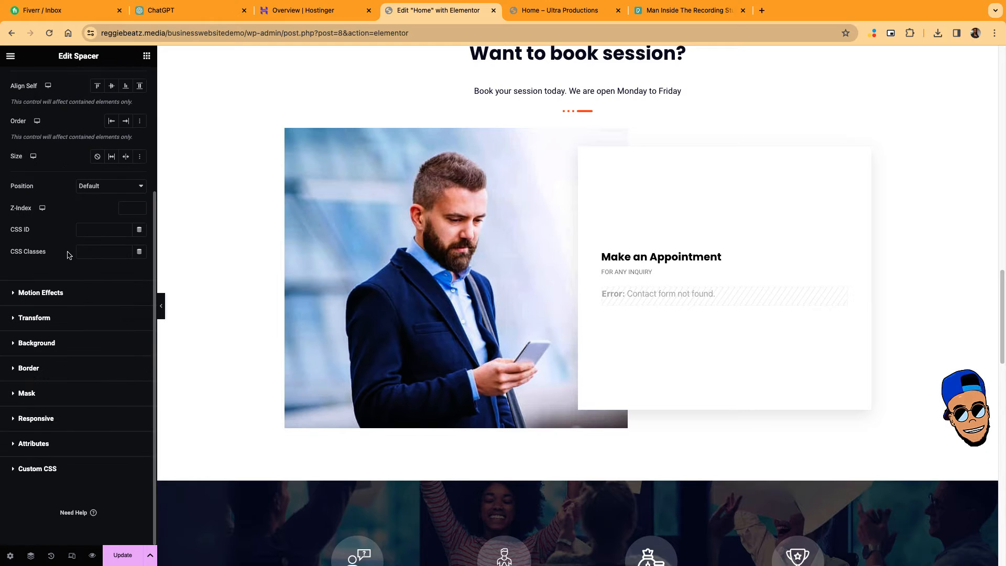
{"action": "left_click", "coordinate": [18, 344]}
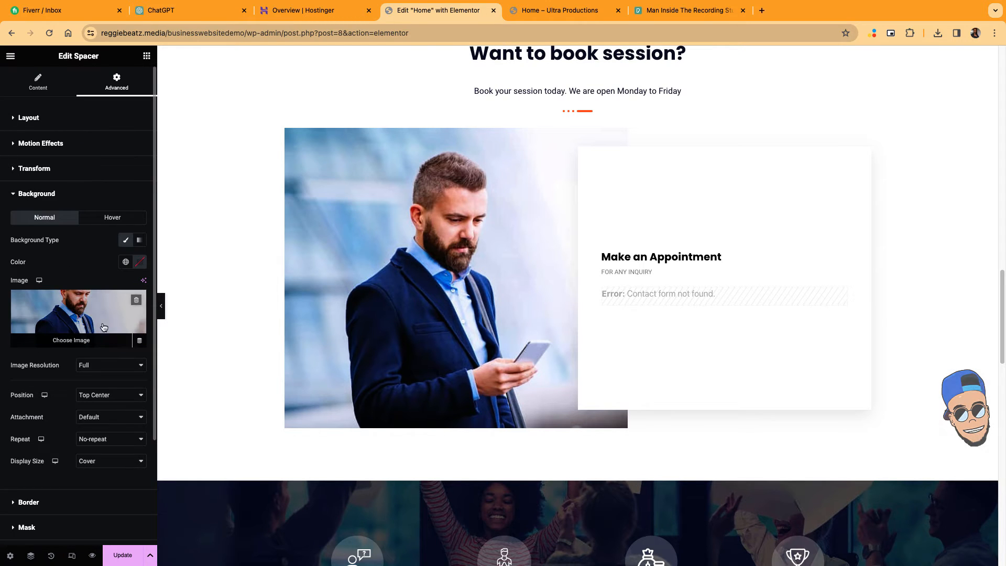
{"action": "left_click", "coordinate": [83, 317]}
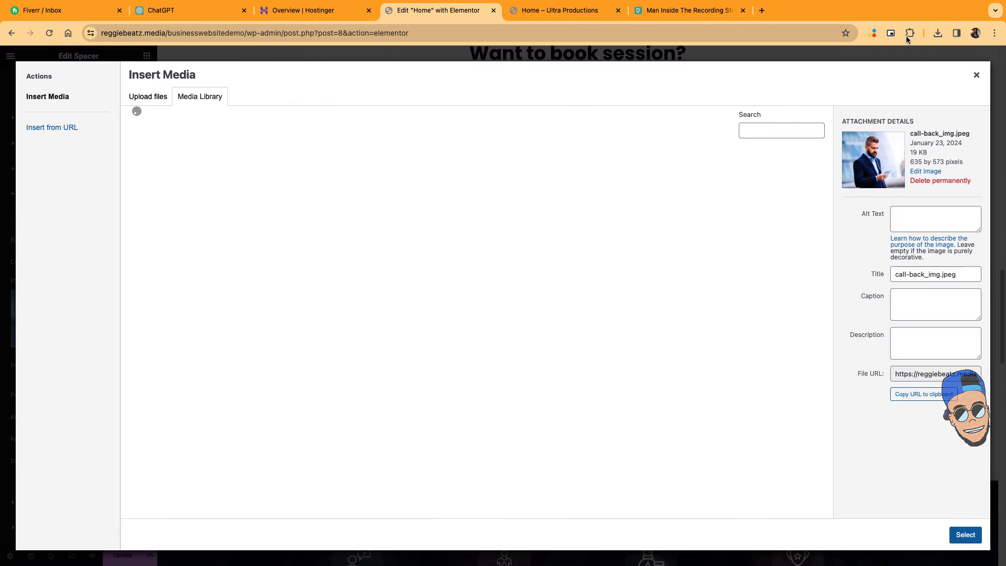
Switch to Pexels and download the "Close-Up Shot of a Music Producer Sitting on a Chair" photo into Downloads.
{"action": "left_click", "coordinate": [688, 11]}
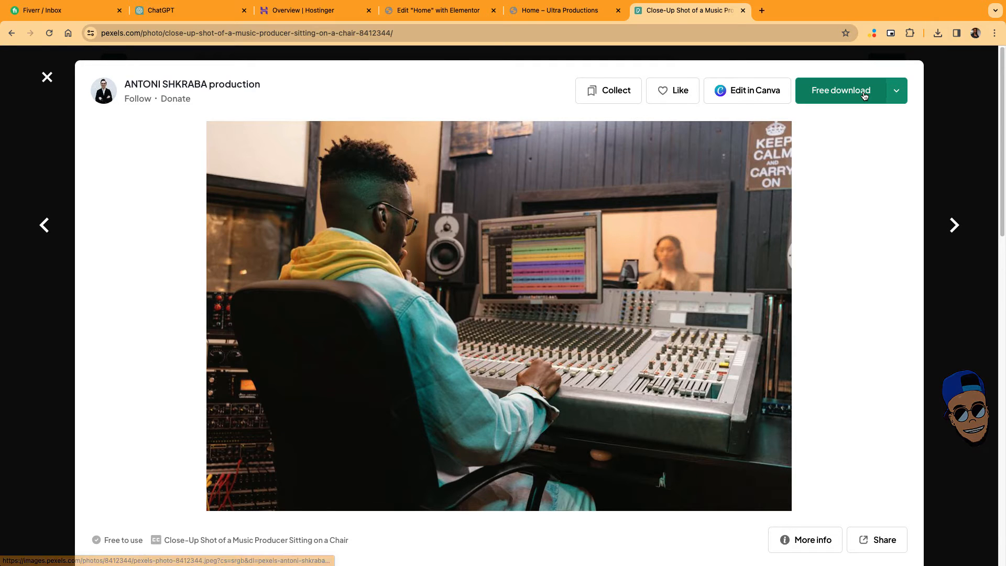
{"action": "left_click", "coordinate": [863, 94]}
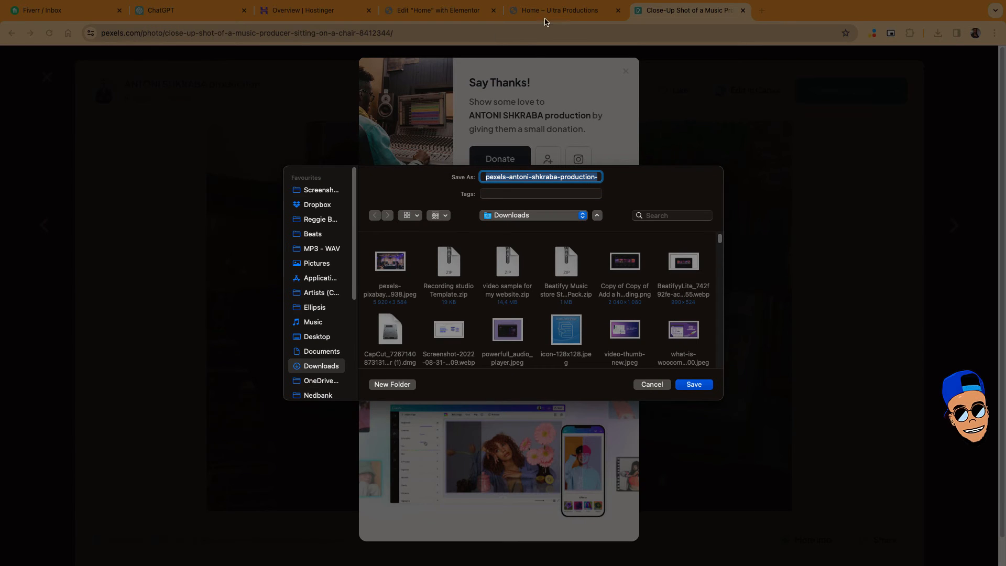
{"action": "key", "text": "Return"}
Return to the Elementor editor, upload the downloaded music producer photo and use it as the spacer's background image.
{"action": "left_click", "coordinate": [545, 13]}
{"action": "left_click", "coordinate": [438, 15]}
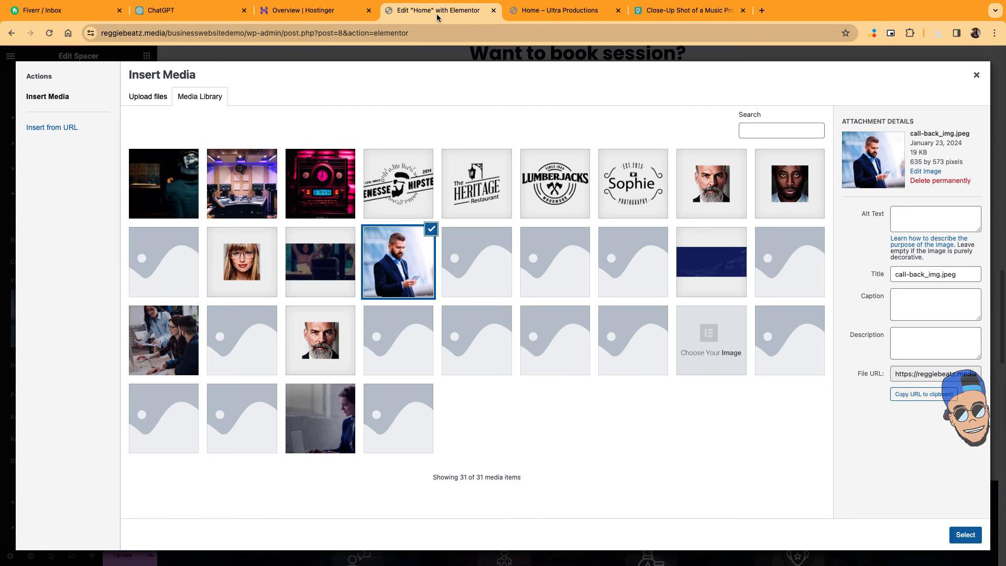
{"action": "left_click", "coordinate": [938, 32]}
{"action": "left_click_drag", "start_coordinate": [885, 92], "coordinate": [818, 382]}
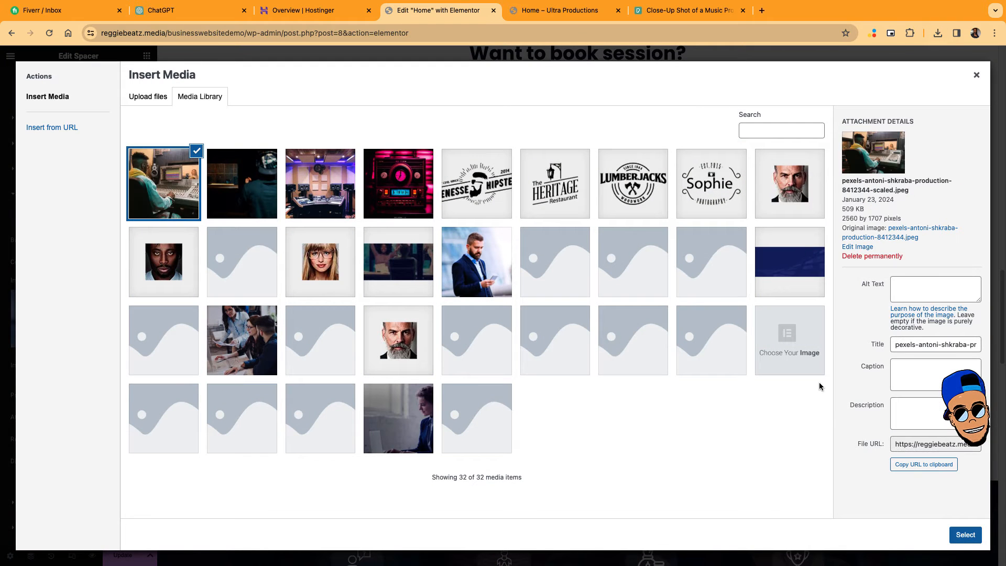
{"action": "left_click", "coordinate": [974, 542]}
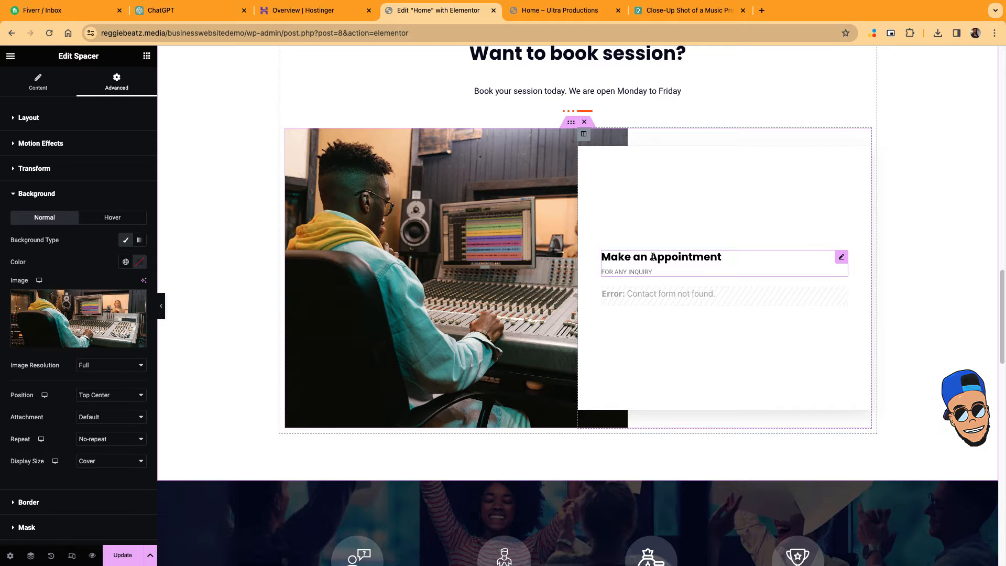
Set the Contact Form 7 widget under "Make an Appointment" to use "Contact form 1".
{"action": "left_click", "coordinate": [658, 295]}
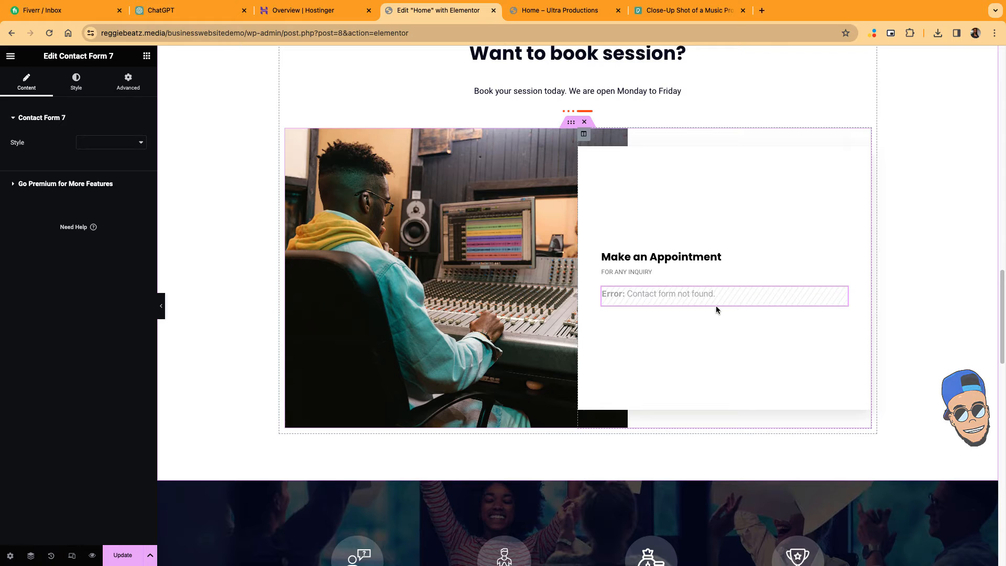
{"action": "left_click", "coordinate": [124, 151]}
{"action": "left_click", "coordinate": [124, 143]}
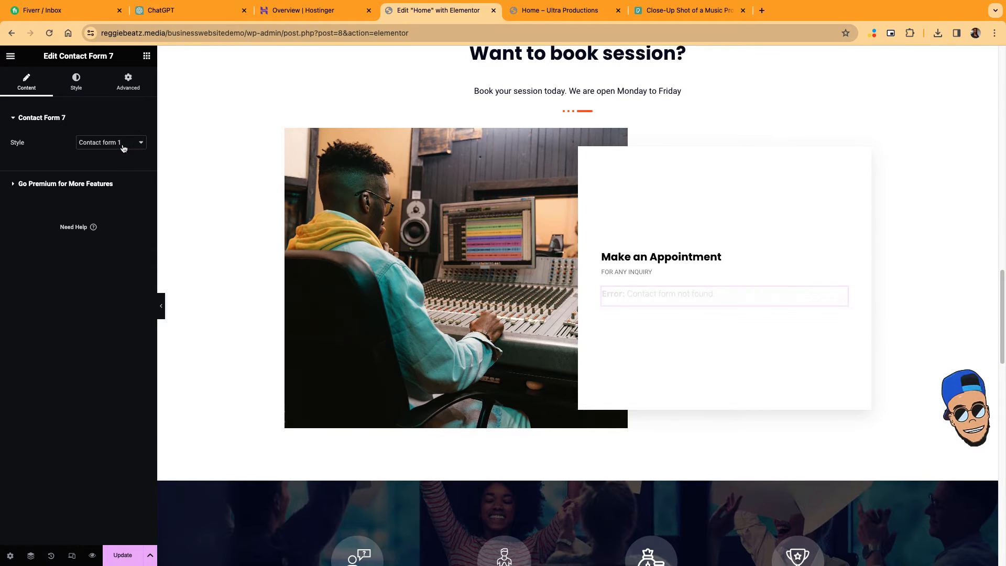
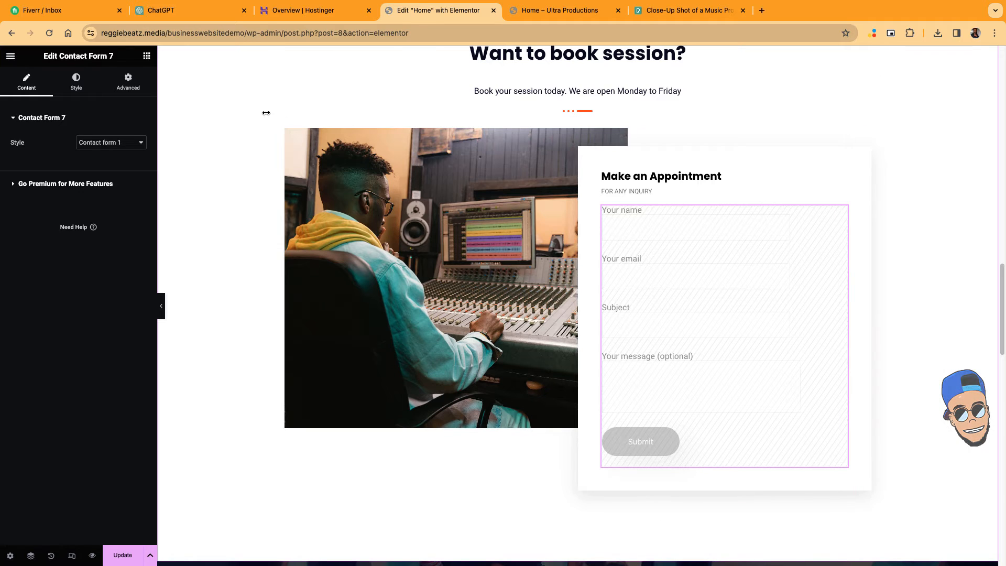
Make the appointment contact form visible on desktop and tablet portrait.
{"action": "left_click", "coordinate": [127, 83]}
{"action": "scroll", "coordinate": [85, 396], "scroll_direction": "down", "scroll_amount": 5}
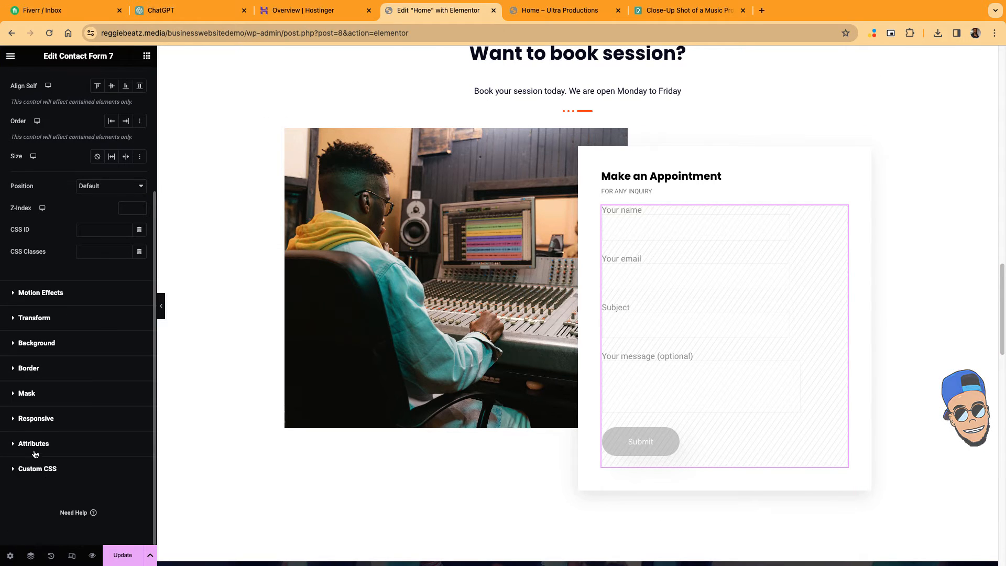
{"action": "left_click", "coordinate": [19, 419]}
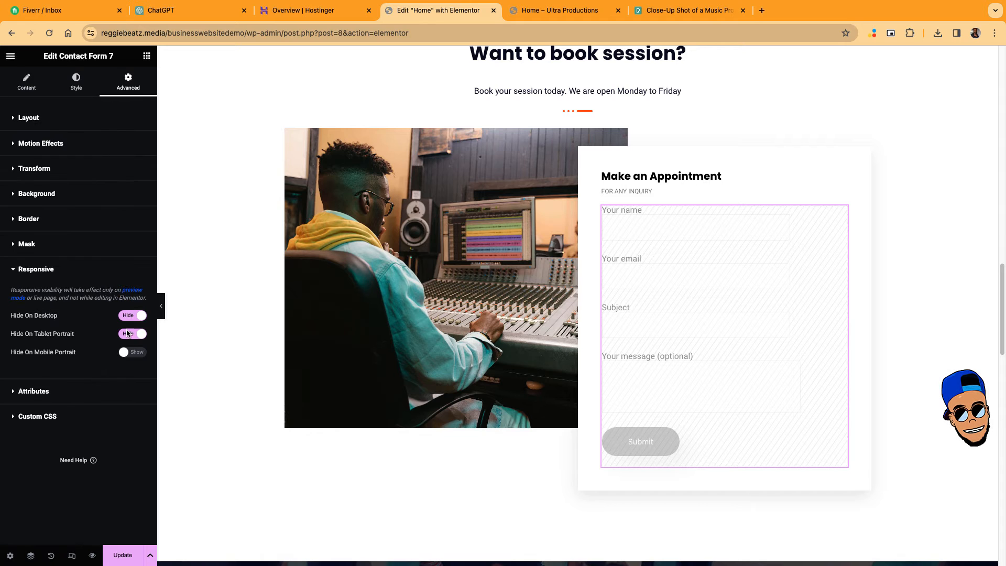
{"action": "left_click", "coordinate": [134, 317]}
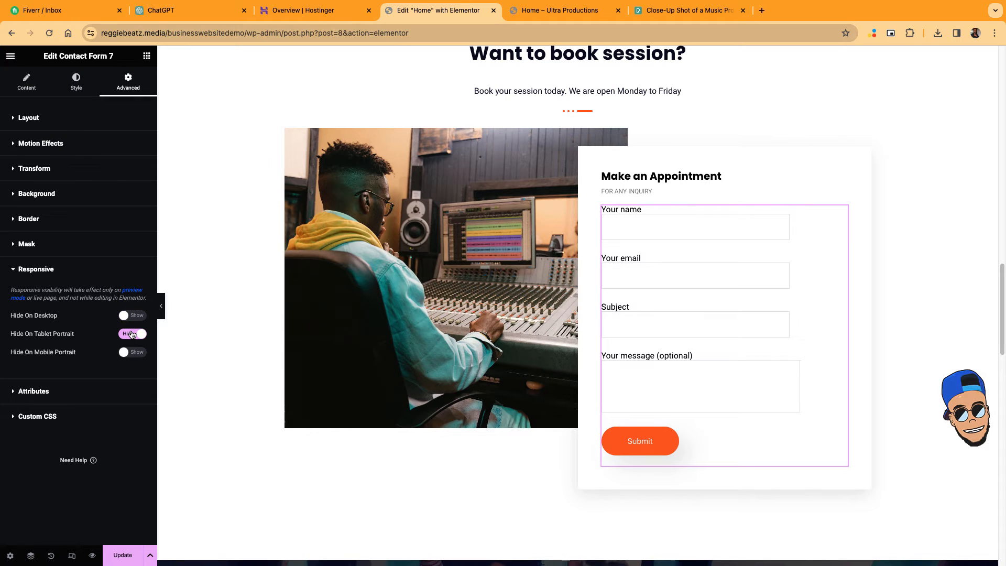
Change the title of the first counter, the Support Given one, to "Songs Recorded".
{"action": "scroll", "coordinate": [267, 347], "scroll_direction": "down", "scroll_amount": 6}
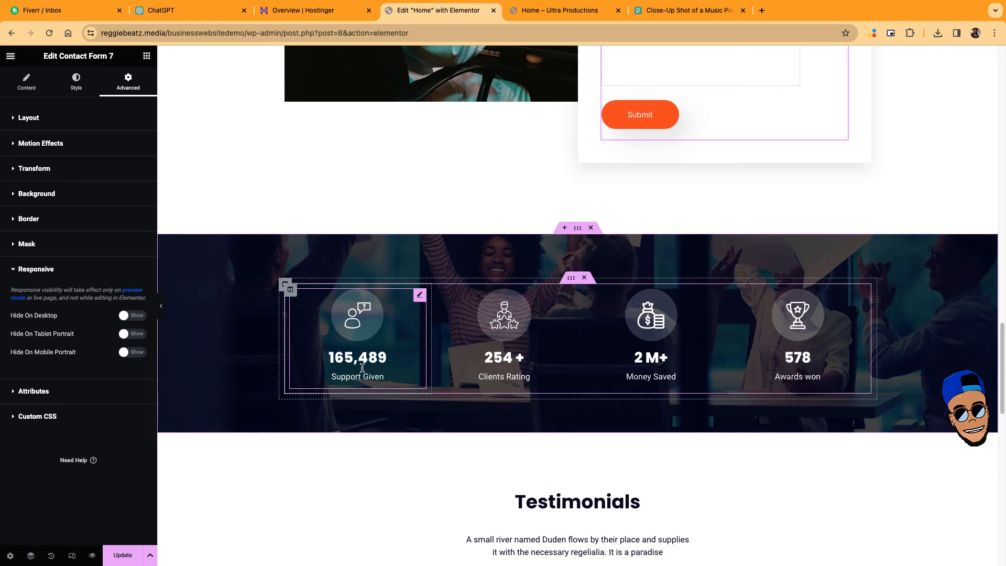
{"action": "left_click", "coordinate": [362, 368]}
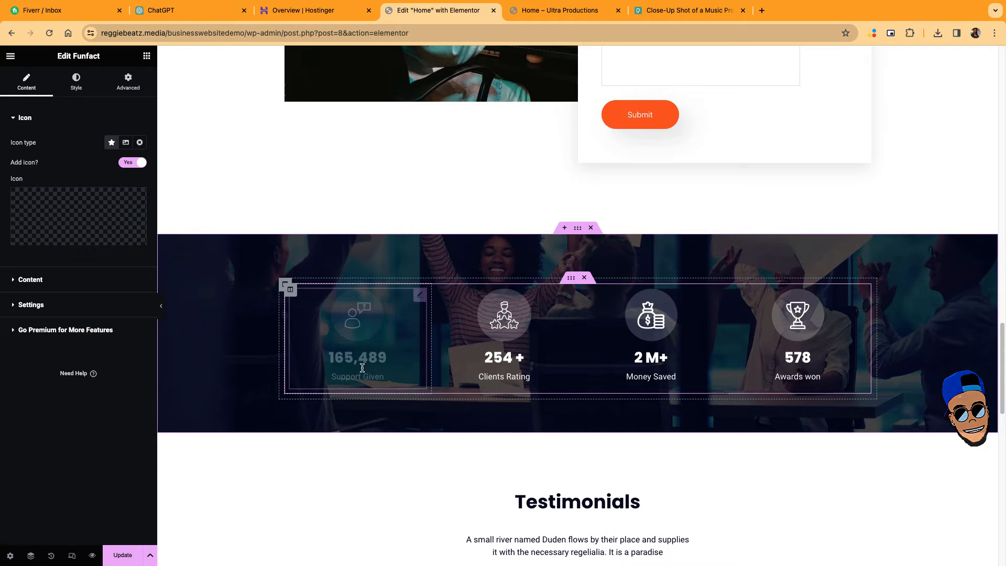
{"action": "left_click", "coordinate": [47, 281]}
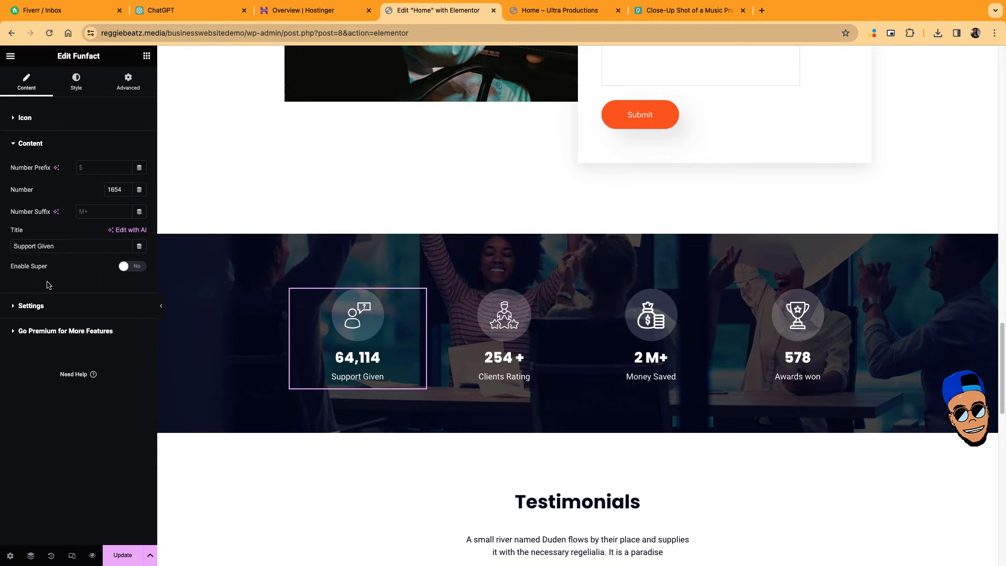
{"action": "left_click_drag", "start_coordinate": [62, 245], "coordinate": [1, 245]}
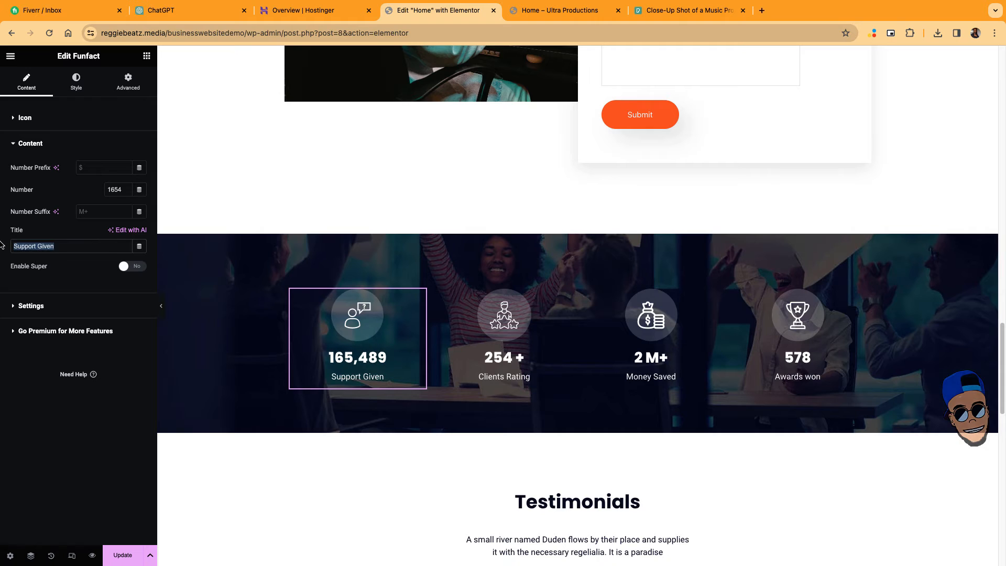
{"action": "type", "text": "So"}
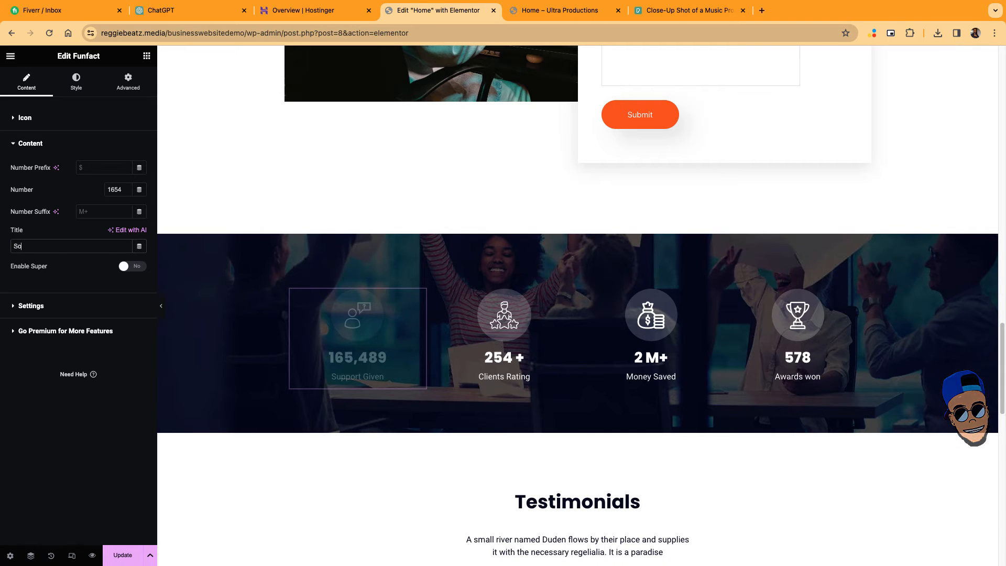
{"action": "type", "text": "ngs rEC"}
{"action": "key", "text": "BackSpace"}
{"action": "key", "text": "BackSpace"}
{"action": "key", "text": "BackSpace"}
{"action": "type", "text": "R"}
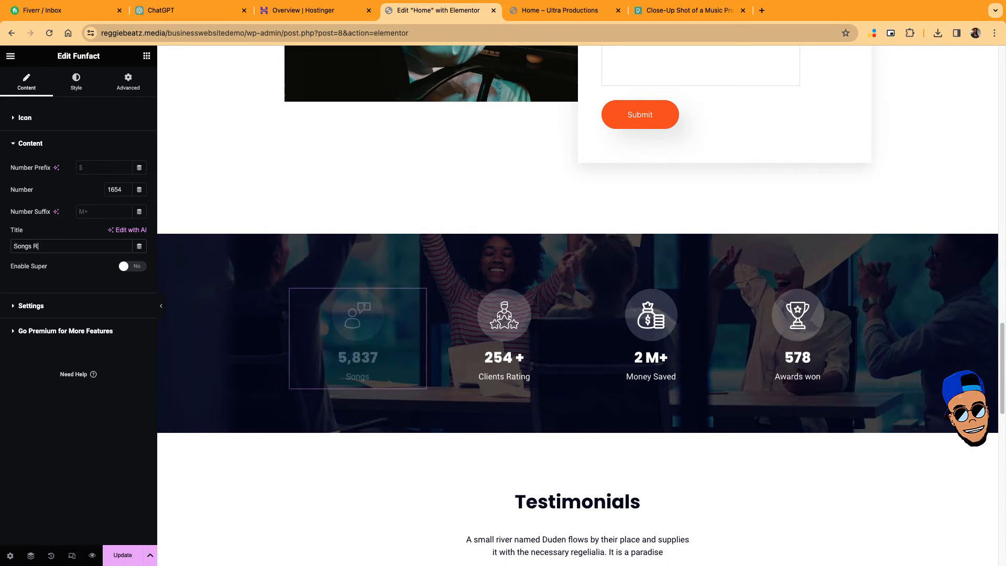
{"action": "type", "text": "ecorded"}
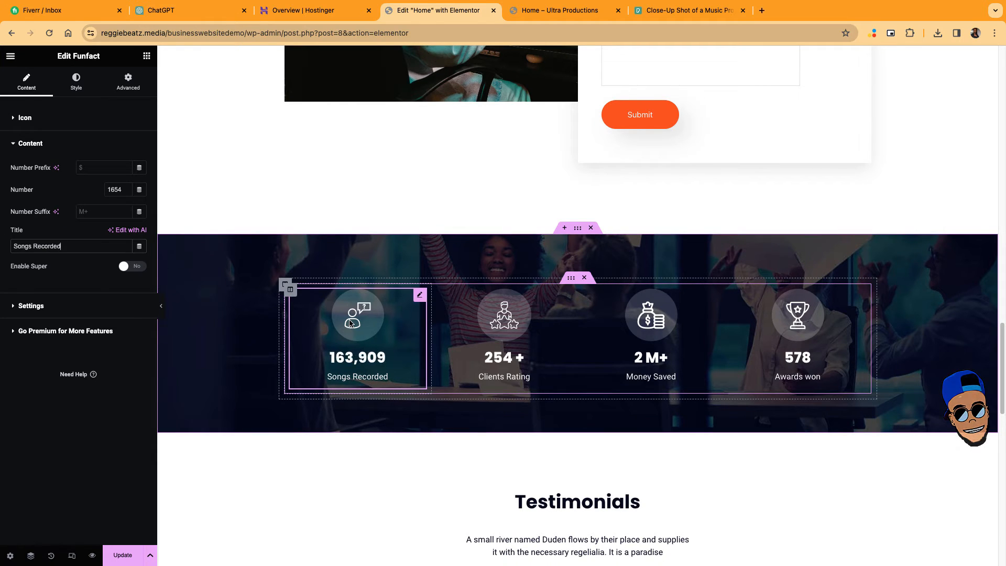
Look through the remaining counters and open the content settings of the Awards won counter.
{"action": "left_click", "coordinate": [520, 370]}
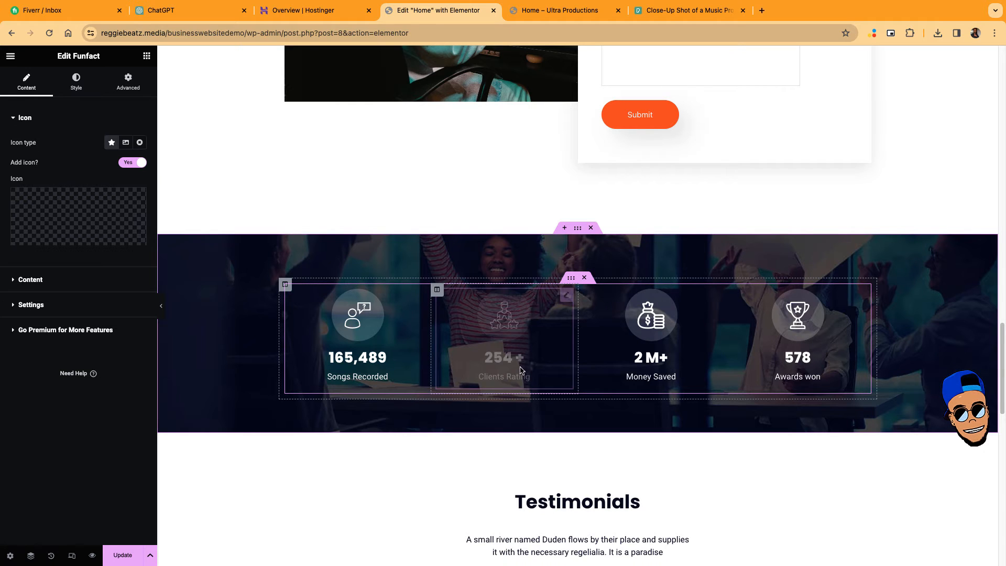
{"action": "left_click", "coordinate": [692, 362]}
{"action": "left_click", "coordinate": [807, 360]}
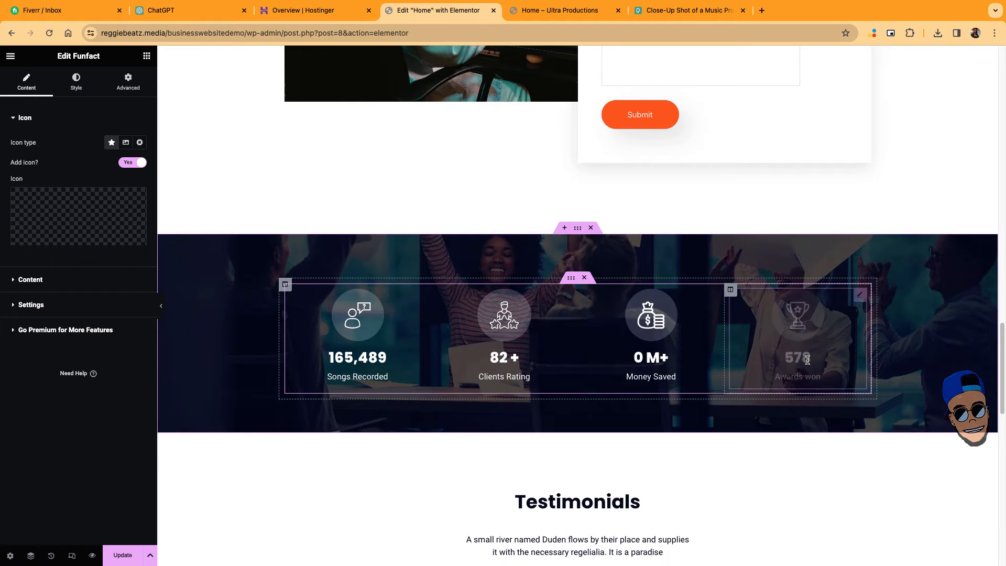
{"action": "left_click", "coordinate": [30, 279]}
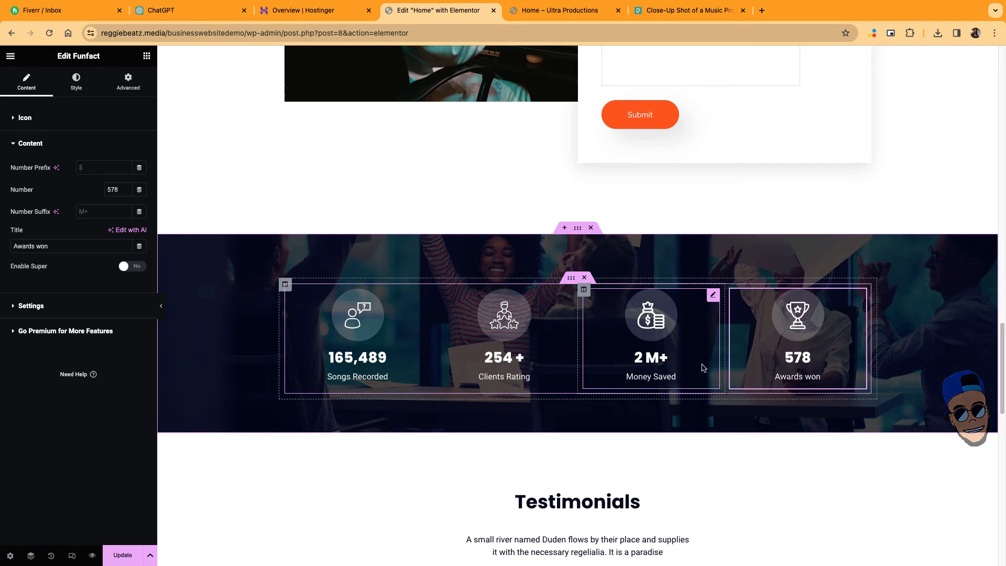
Delete the Latest News heading block, the posts block beneath it and the client logos row.
{"action": "scroll", "coordinate": [704, 362], "scroll_direction": "down", "scroll_amount": 5}
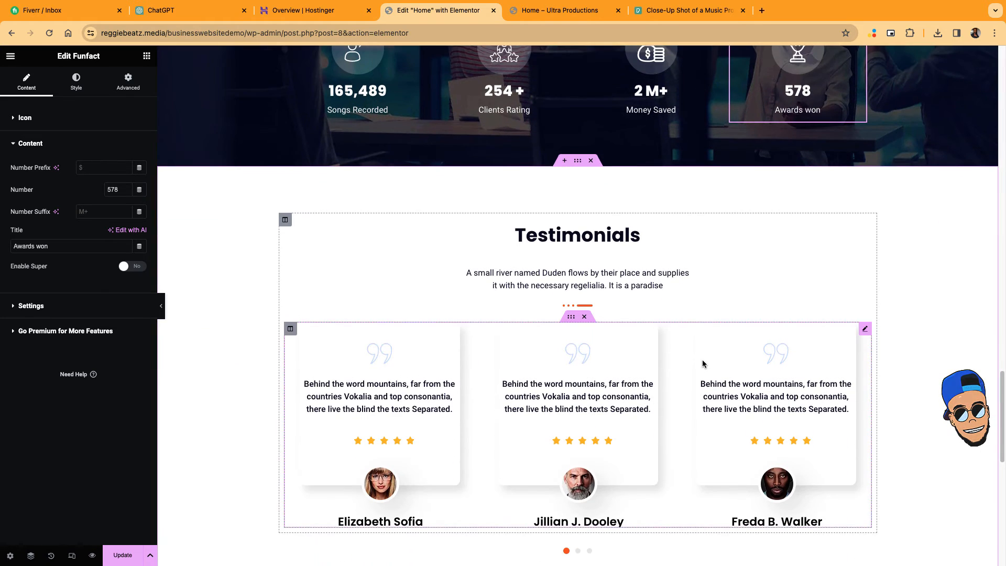
{"action": "scroll", "coordinate": [658, 239], "scroll_direction": "down", "scroll_amount": 2}
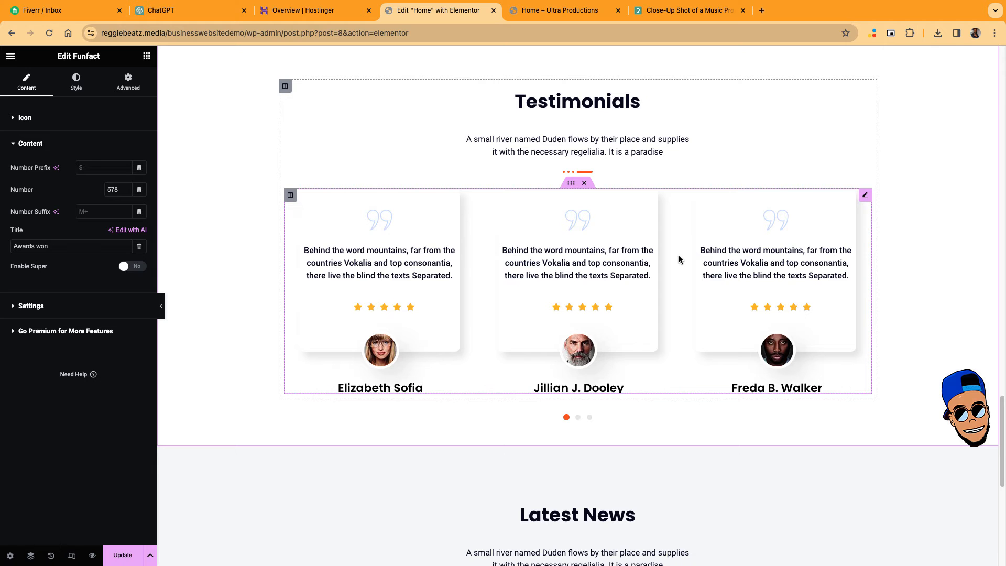
{"action": "scroll", "coordinate": [679, 259], "scroll_direction": "down", "scroll_amount": 2}
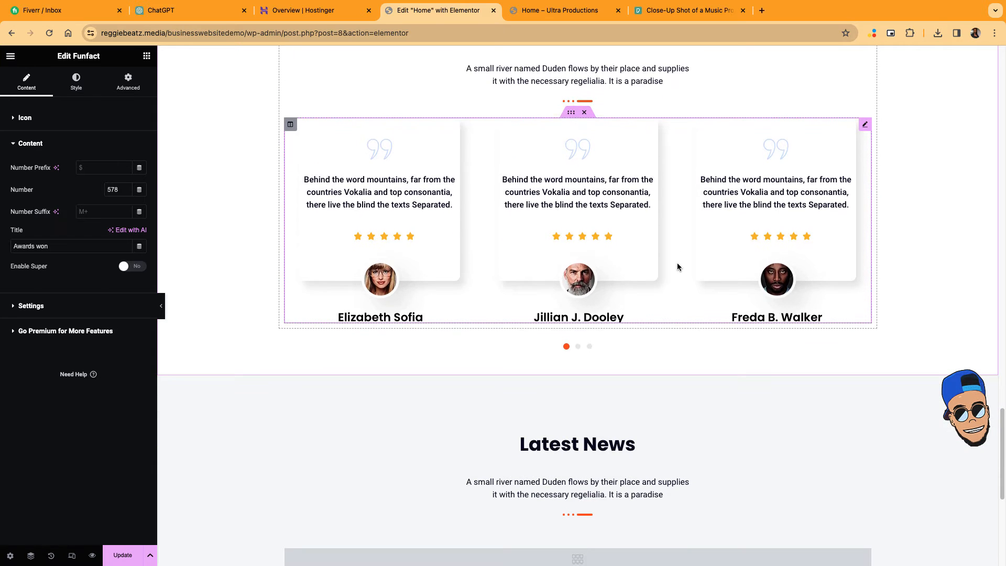
{"action": "scroll", "coordinate": [678, 263], "scroll_direction": "up", "scroll_amount": 3}
{"action": "scroll", "coordinate": [678, 265], "scroll_direction": "down", "scroll_amount": 6}
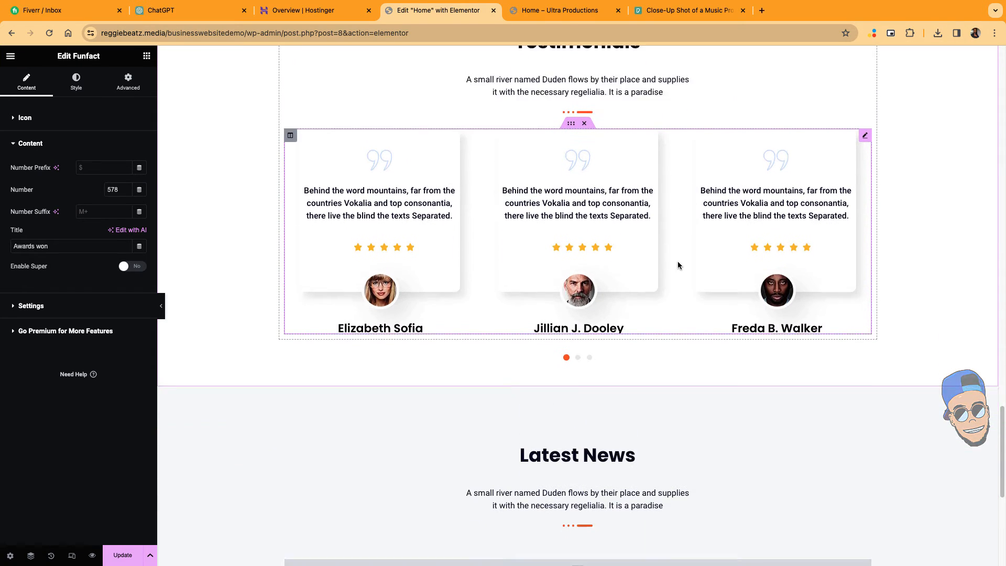
{"action": "scroll", "coordinate": [624, 303], "scroll_direction": "down", "scroll_amount": 2}
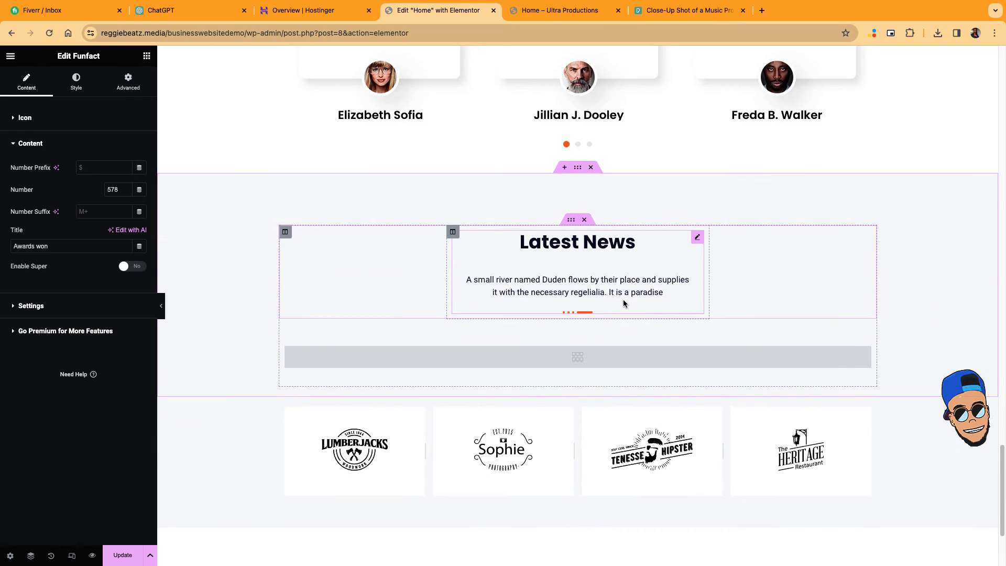
{"action": "left_click", "coordinate": [584, 220]}
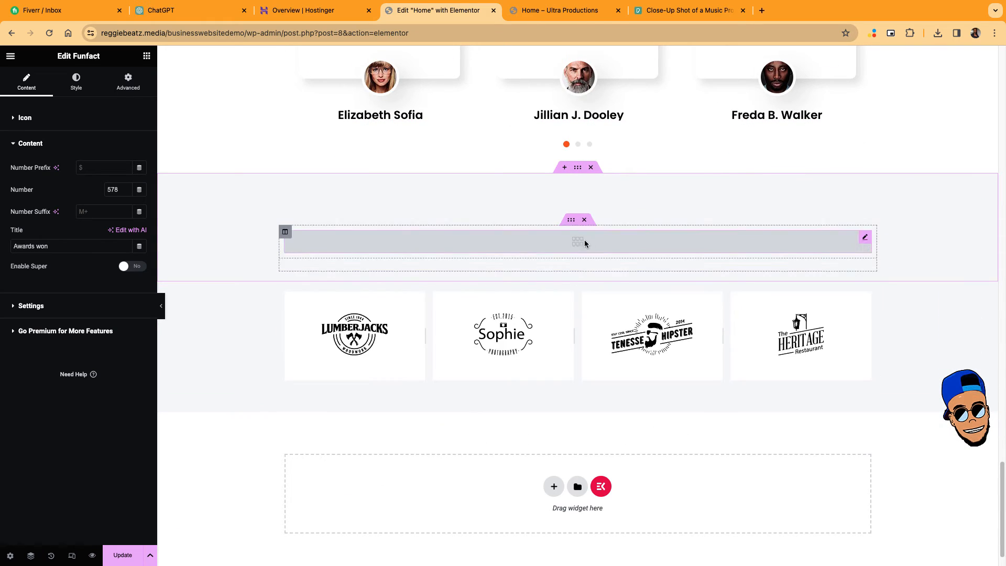
{"action": "left_click", "coordinate": [583, 220]}
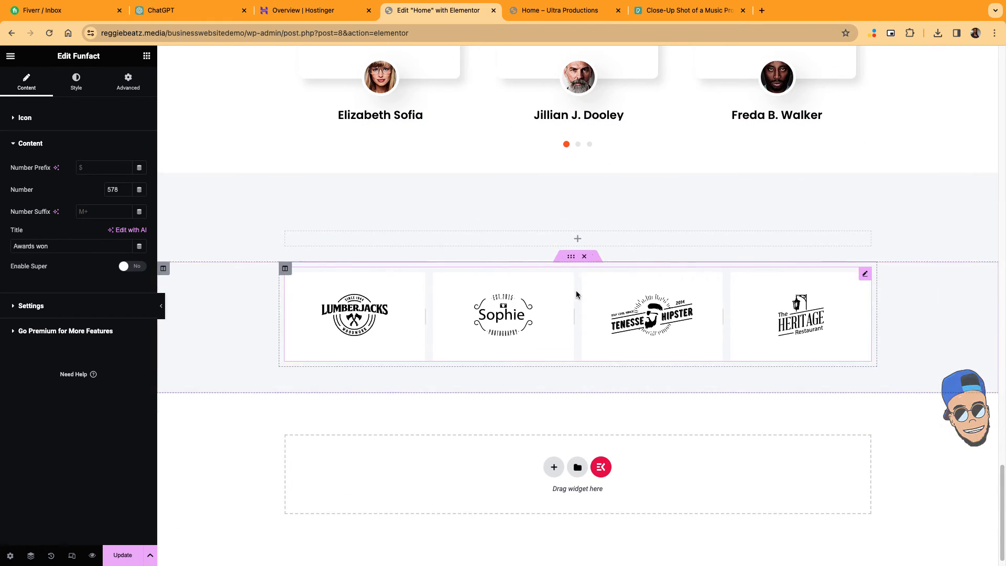
{"action": "left_click", "coordinate": [584, 258]}
Duplicate the whole "About our Recording Studio" section.
{"action": "scroll", "coordinate": [551, 311], "scroll_direction": "up", "scroll_amount": 8}
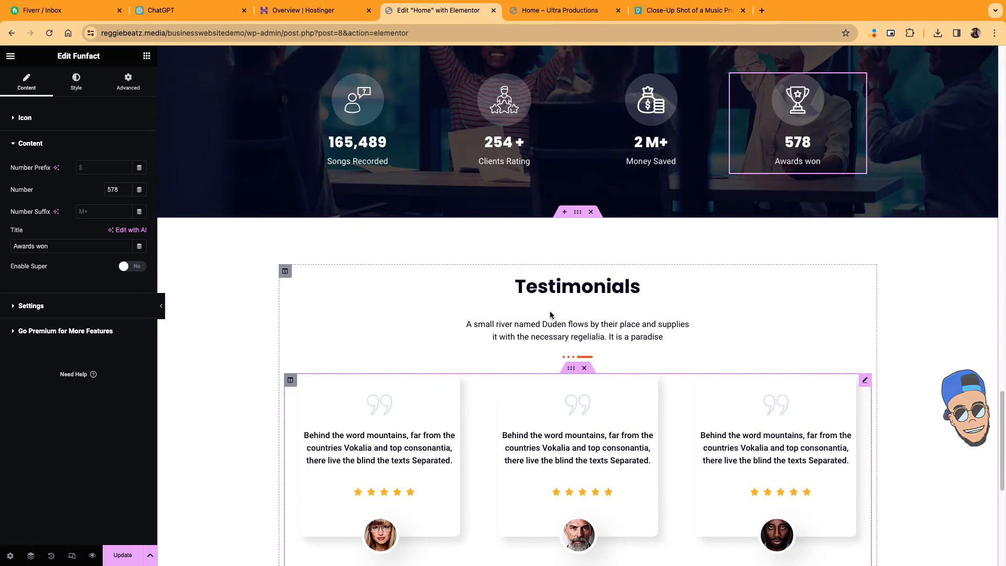
{"action": "scroll", "coordinate": [609, 349], "scroll_direction": "down", "scroll_amount": 1}
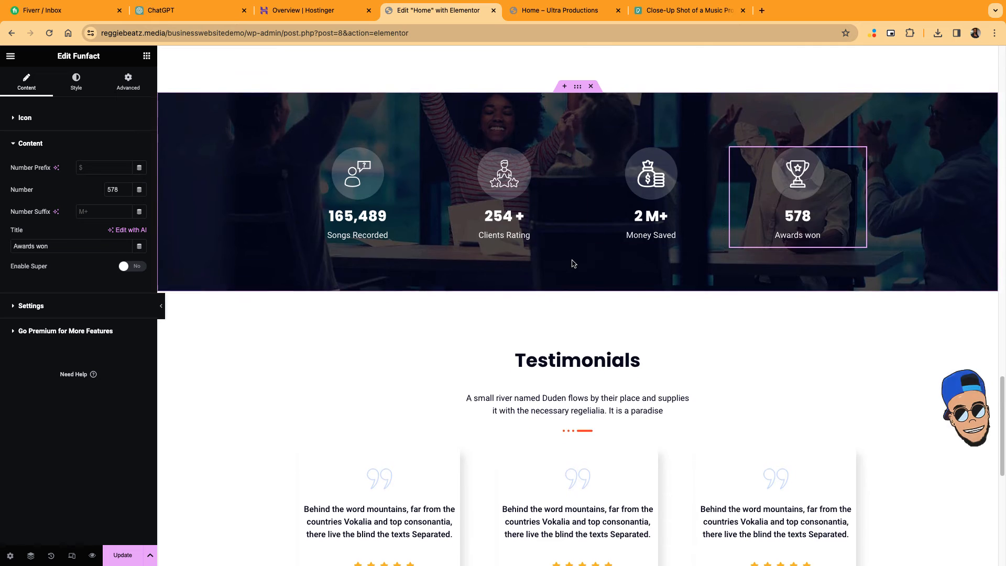
{"action": "scroll", "coordinate": [571, 263], "scroll_direction": "up", "scroll_amount": 10}
{"action": "scroll", "coordinate": [572, 263], "scroll_direction": "up", "scroll_amount": 6}
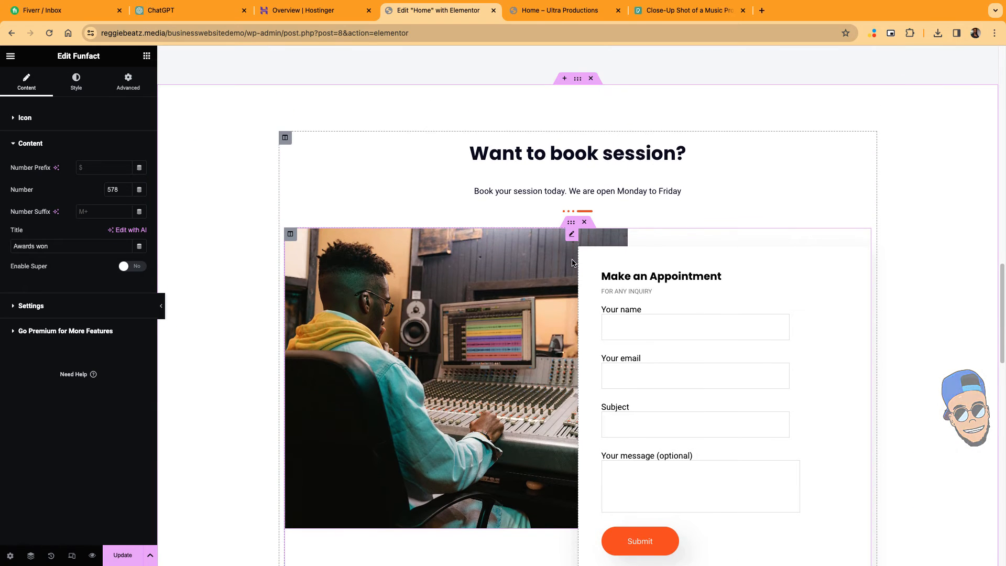
{"action": "scroll", "coordinate": [572, 263], "scroll_direction": "up", "scroll_amount": 12}
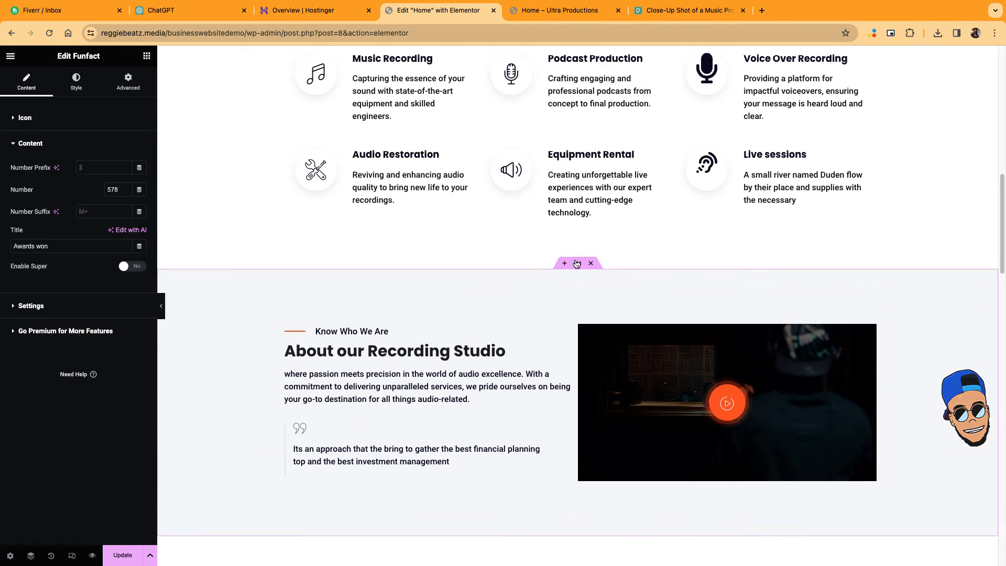
{"action": "scroll", "coordinate": [576, 264], "scroll_direction": "down", "scroll_amount": 12}
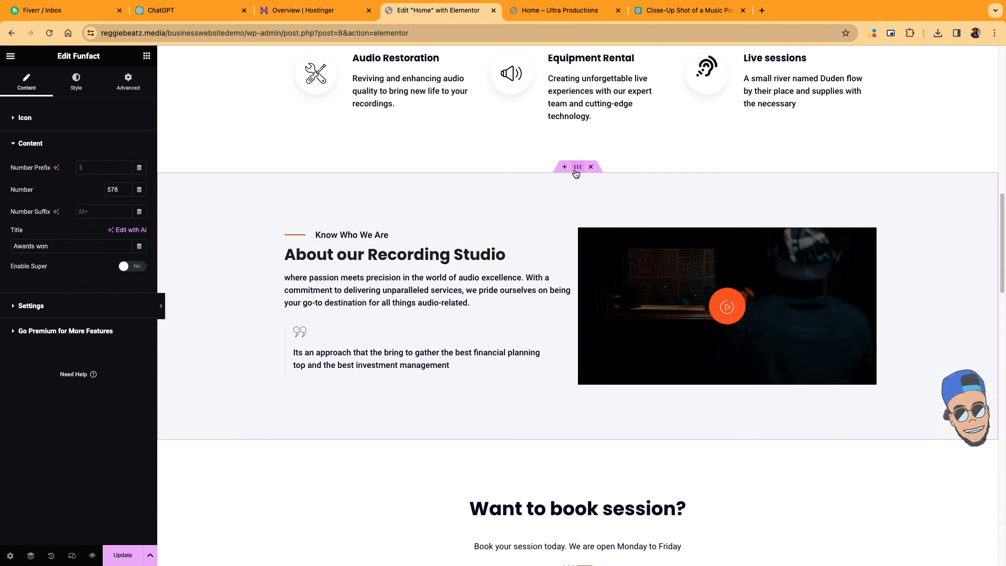
{"action": "right_click", "coordinate": [575, 173]}
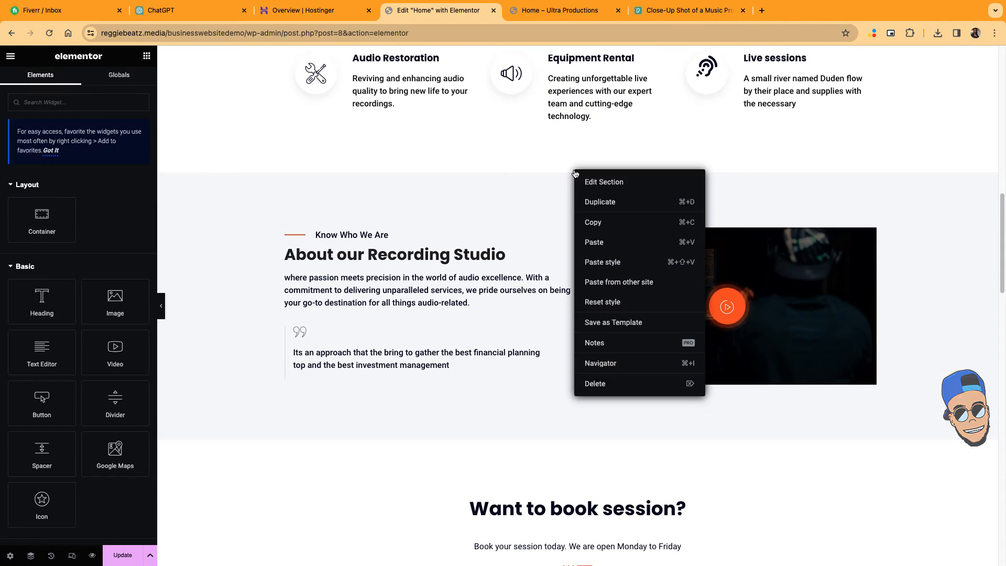
{"action": "left_click", "coordinate": [594, 202]}
Set the heading title of the duplicated About section to "Our Work".
{"action": "scroll", "coordinate": [524, 288], "scroll_direction": "down", "scroll_amount": 3}
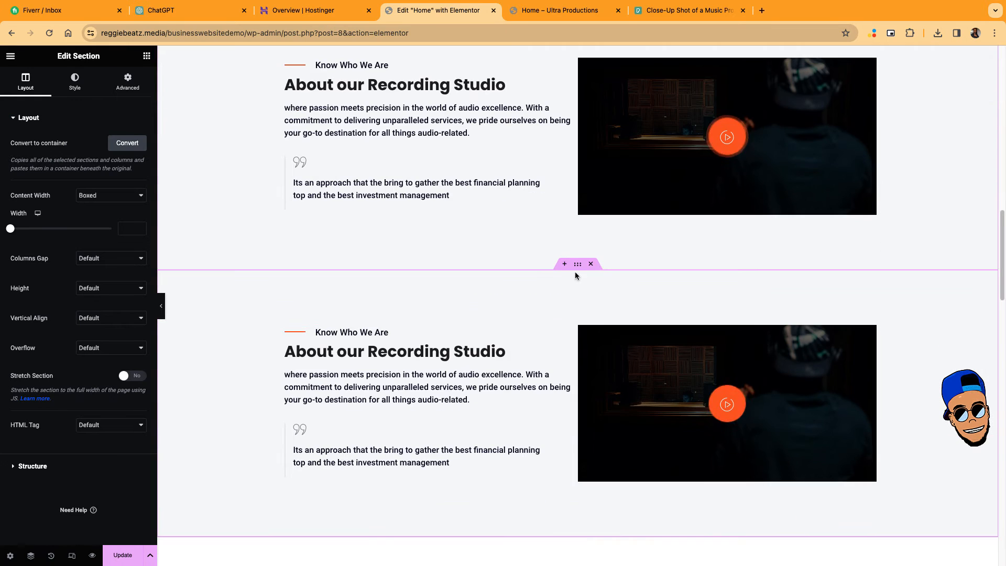
{"action": "left_click", "coordinate": [447, 348]}
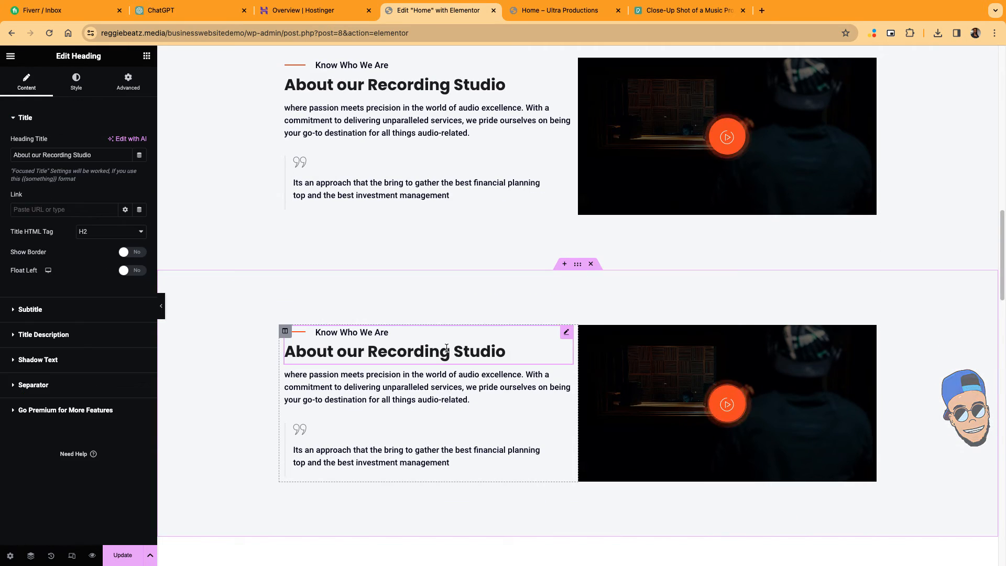
{"action": "triple_click", "coordinate": [102, 155]}
{"action": "type", "text": "Our Work"}
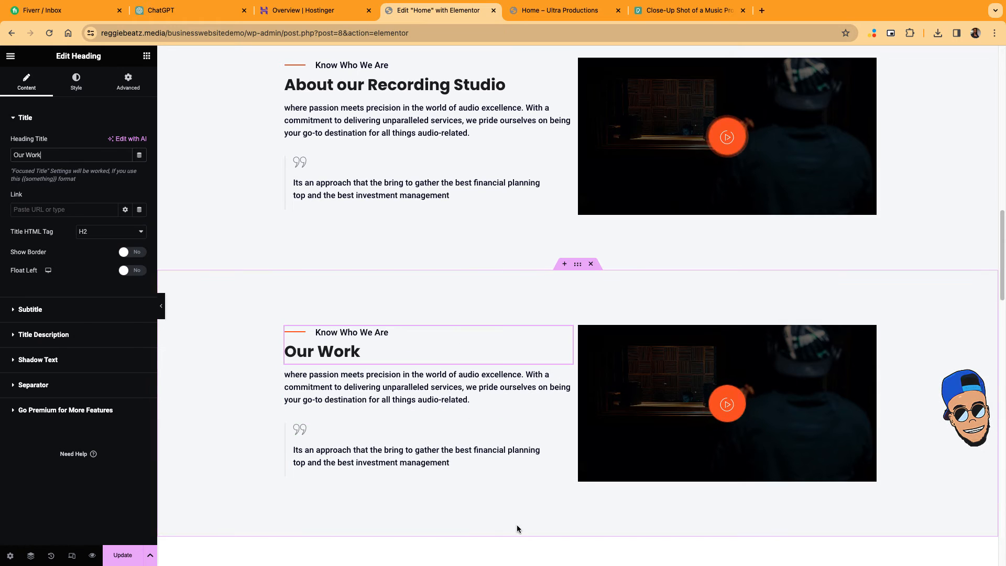
Delete the quote text and the video play button widget from the Our Work section.
{"action": "right_click", "coordinate": [547, 449]}
{"action": "left_click", "coordinate": [663, 551]}
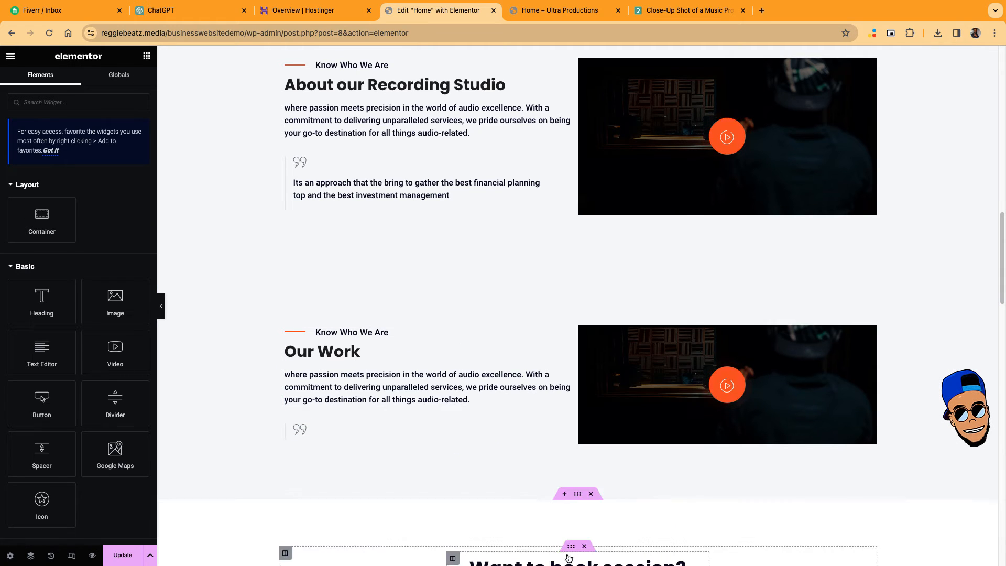
{"action": "right_click", "coordinate": [674, 399]}
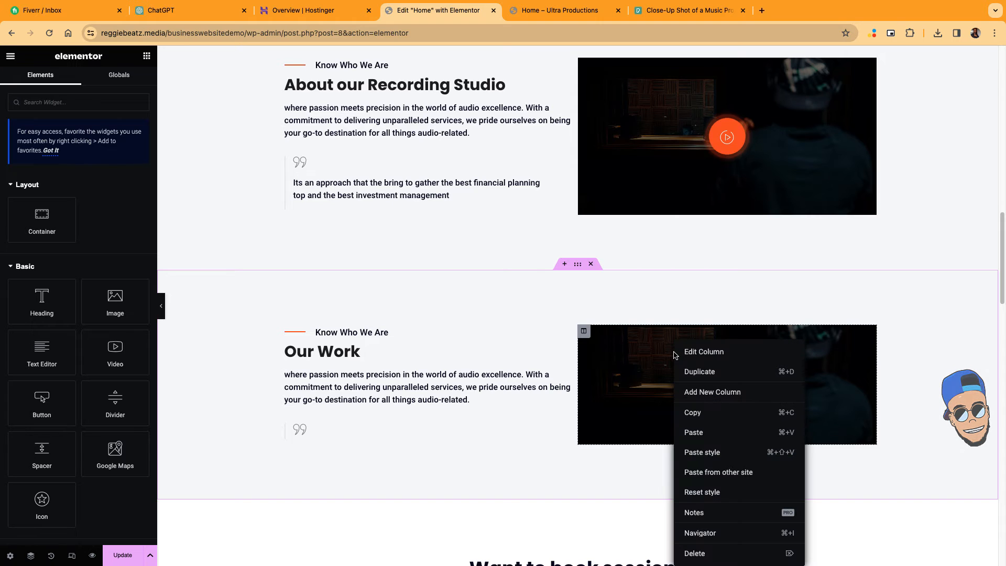
{"action": "left_click", "coordinate": [623, 387]}
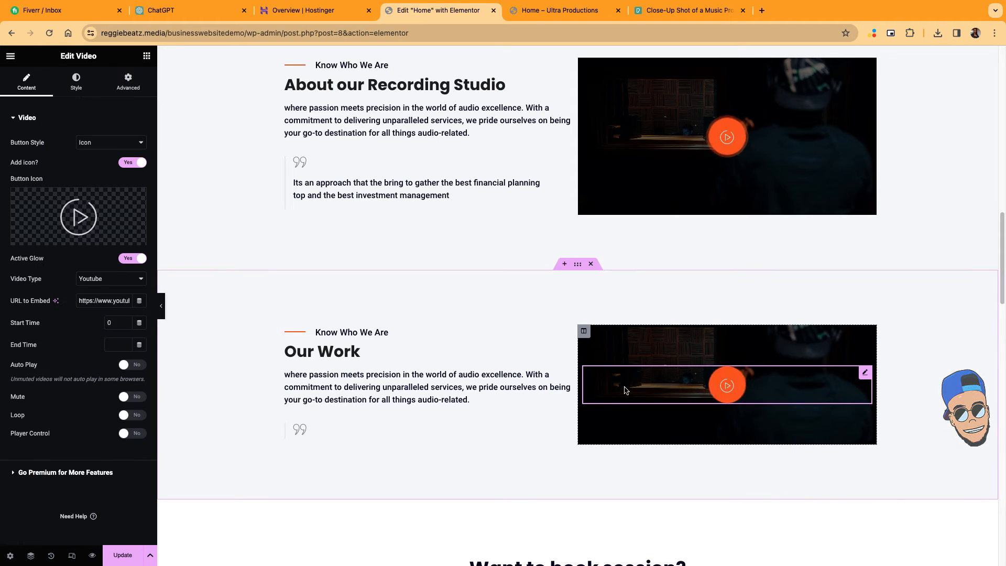
{"action": "right_click", "coordinate": [679, 388]}
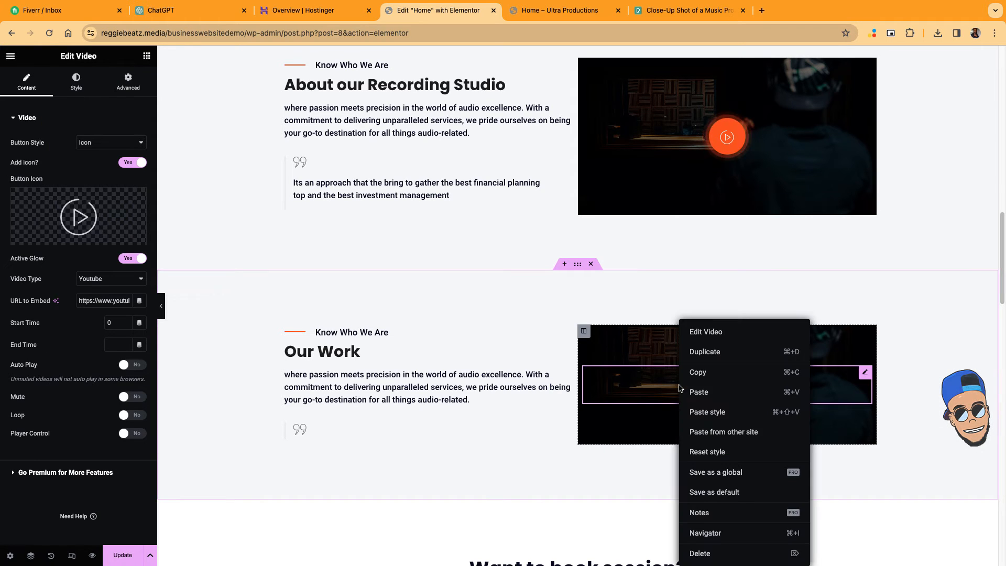
{"action": "left_click", "coordinate": [699, 553]}
Find the HTML widget and add it to the emptied image column of the Our Work section.
{"action": "left_click", "coordinate": [98, 104]}
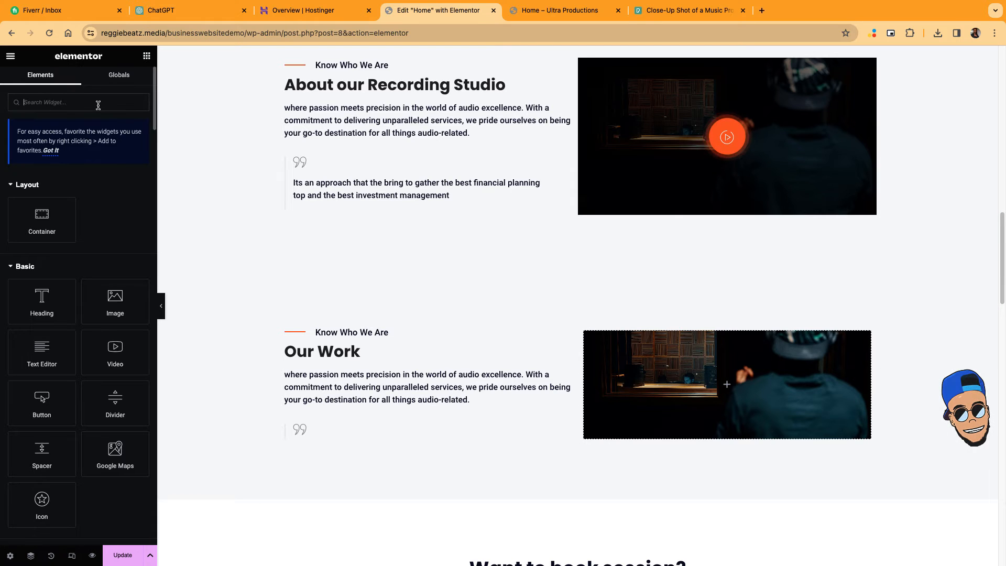
{"action": "type", "text": "html"}
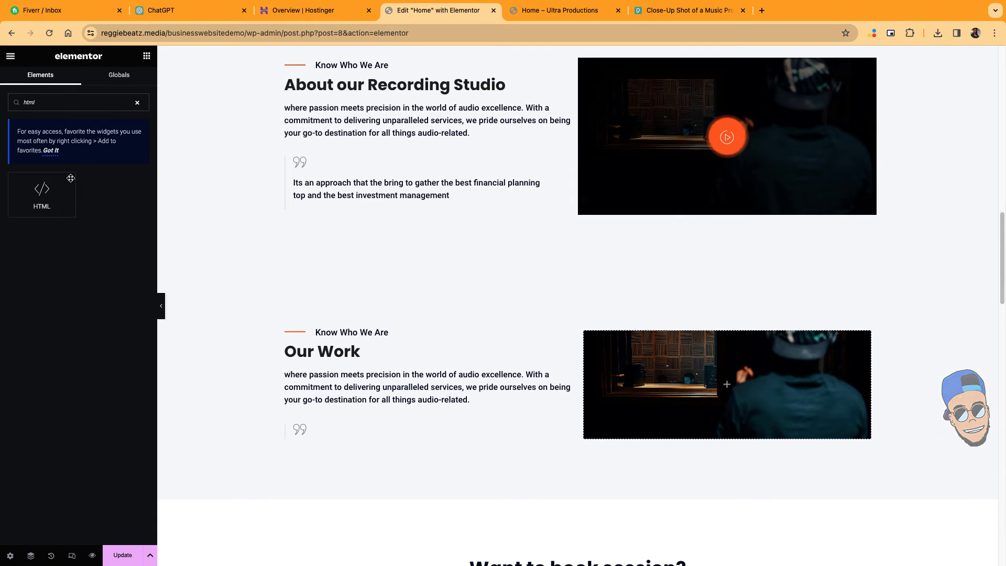
{"action": "left_click_drag", "start_coordinate": [70, 178], "coordinate": [728, 388]}
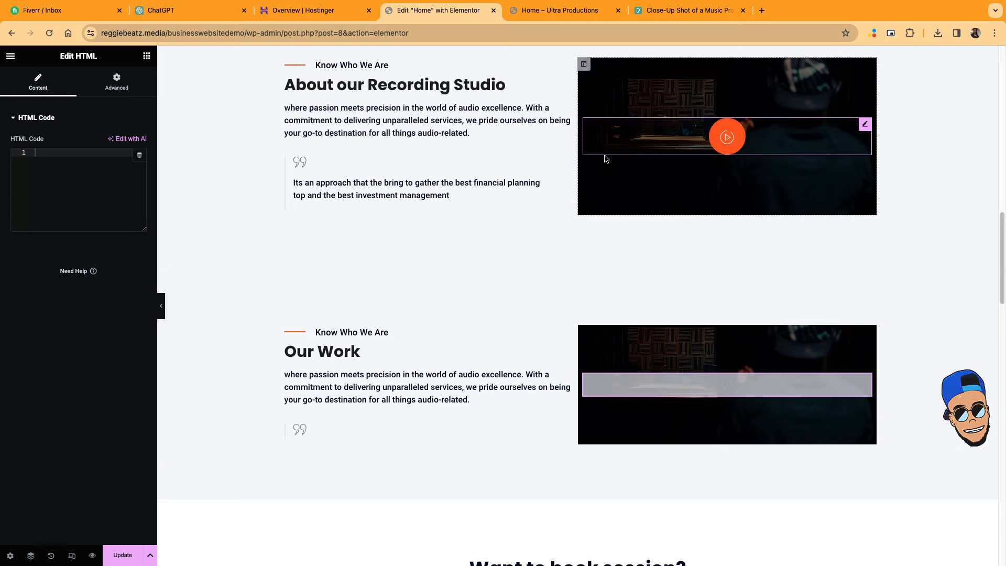
Switch to the website preview's browser tab and search Google for "prblmtic proerucitons sound cloud".
{"action": "left_click", "coordinate": [547, 10]}
{"action": "left_click", "coordinate": [533, 33]}
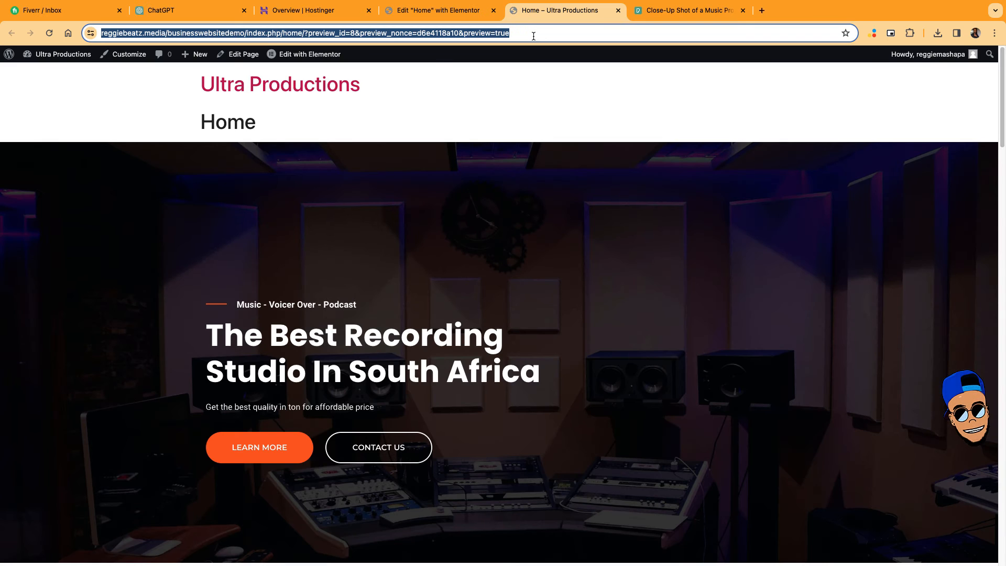
{"action": "type", "text": "prblmtic proerucitons sound cloud"}
{"action": "key", "text": "Return"}
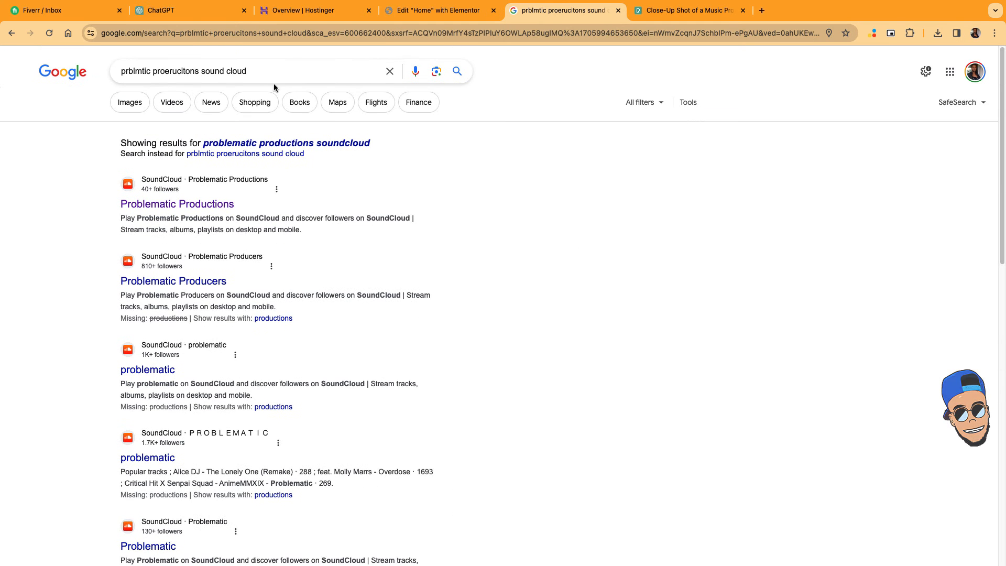
Replace the Google query with "reggie beatz sound cloud" and open the Reggie Beatz SoundCloud profile from the results.
{"action": "left_click_drag", "start_coordinate": [274, 81], "coordinate": [49, 37]}
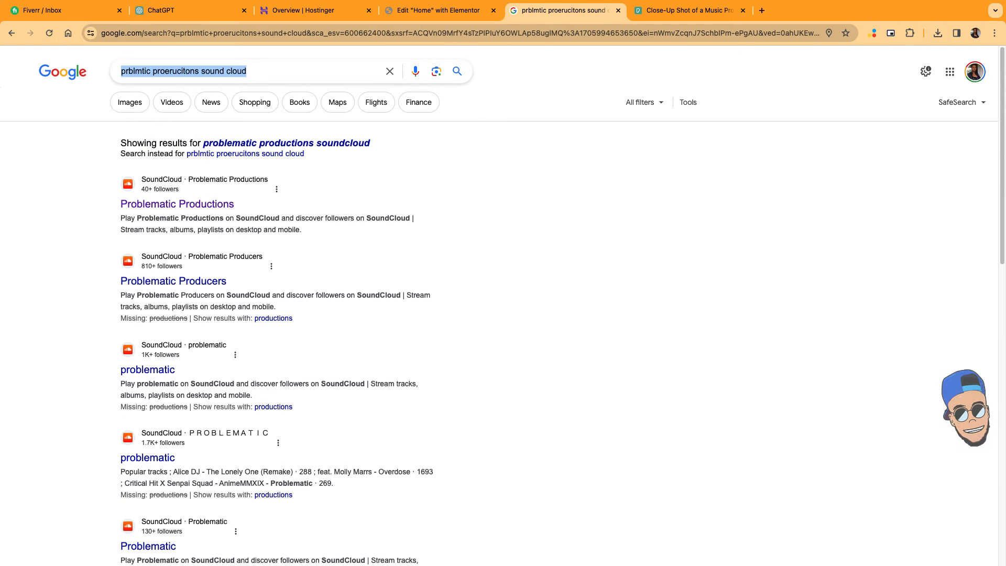
{"action": "type", "text": "reggie beatz sound "}
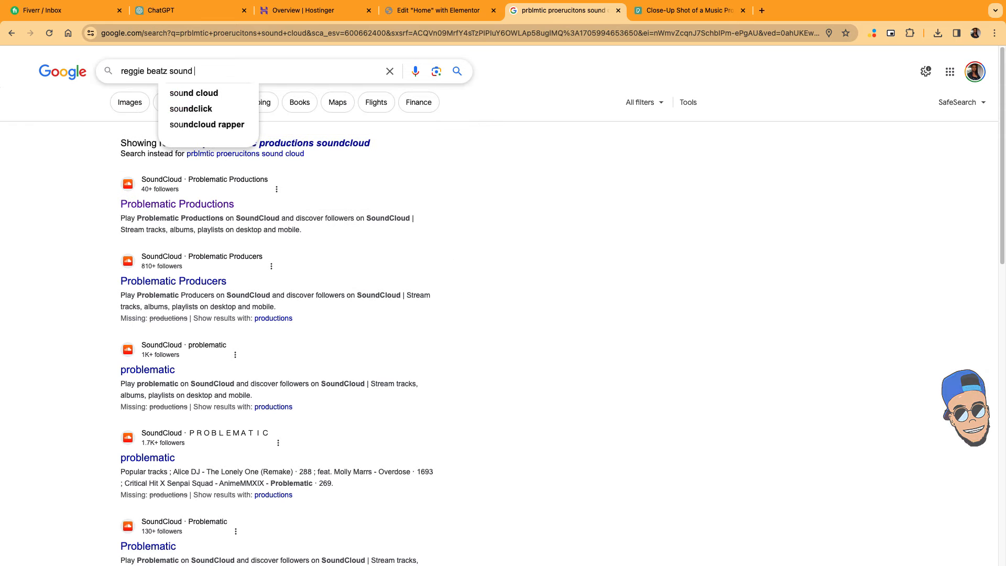
{"action": "type", "text": "cloud"}
{"action": "key", "text": "Return"}
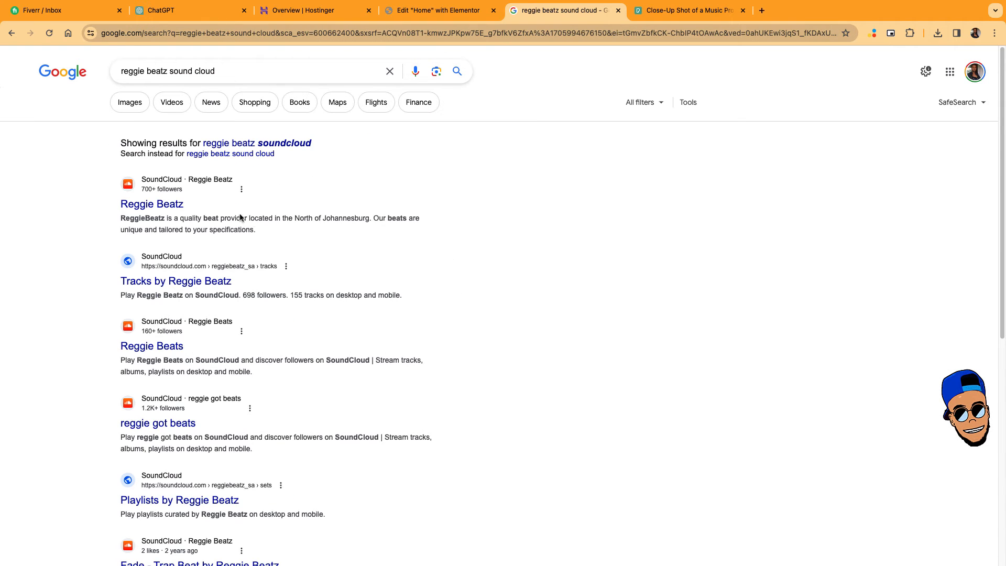
{"action": "left_click", "coordinate": [165, 204]}
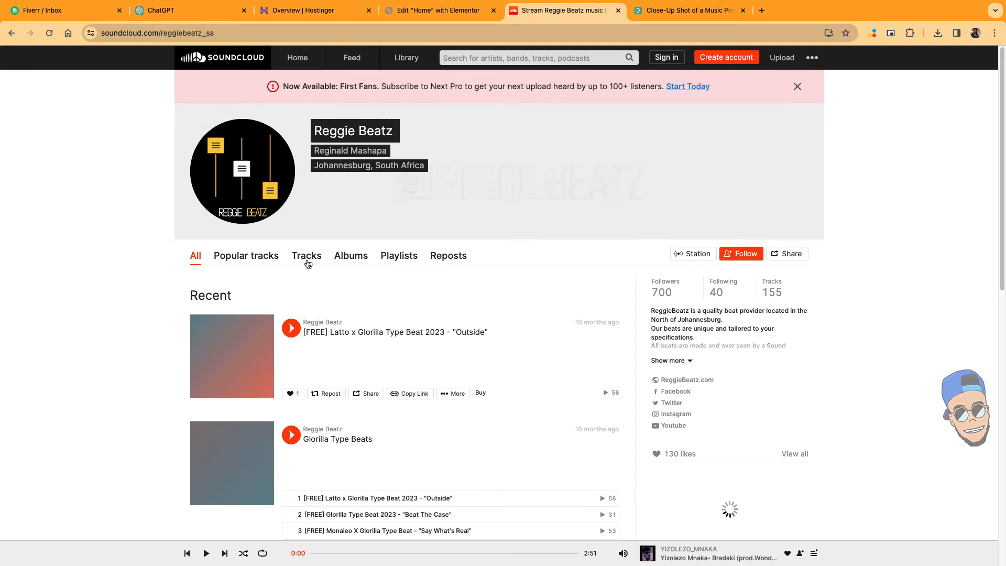
Browse the profile's playlists and open the embed code of the Glorilla Type Beats playlist.
{"action": "left_click", "coordinate": [392, 262]}
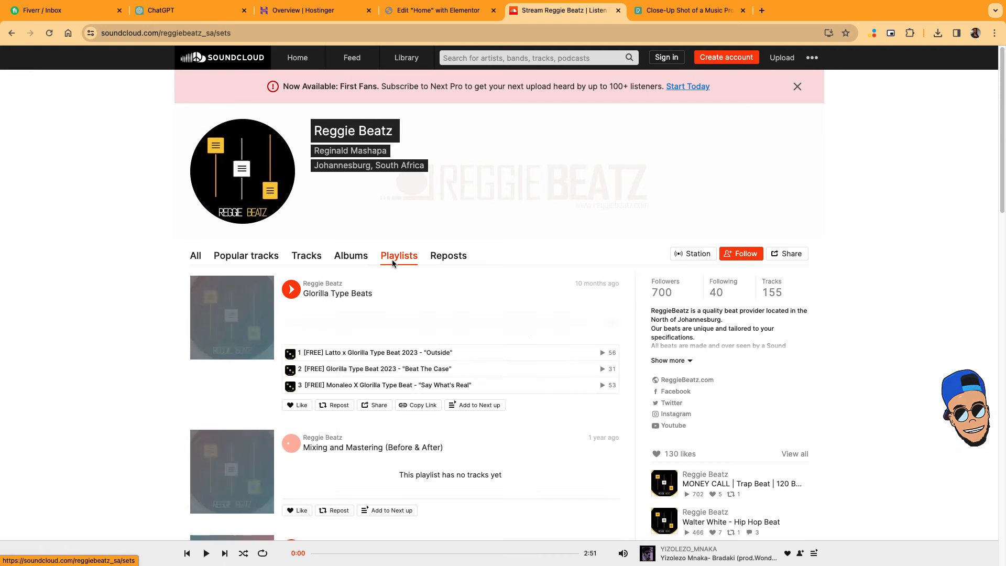
{"action": "scroll", "coordinate": [479, 353], "scroll_direction": "down", "scroll_amount": 1}
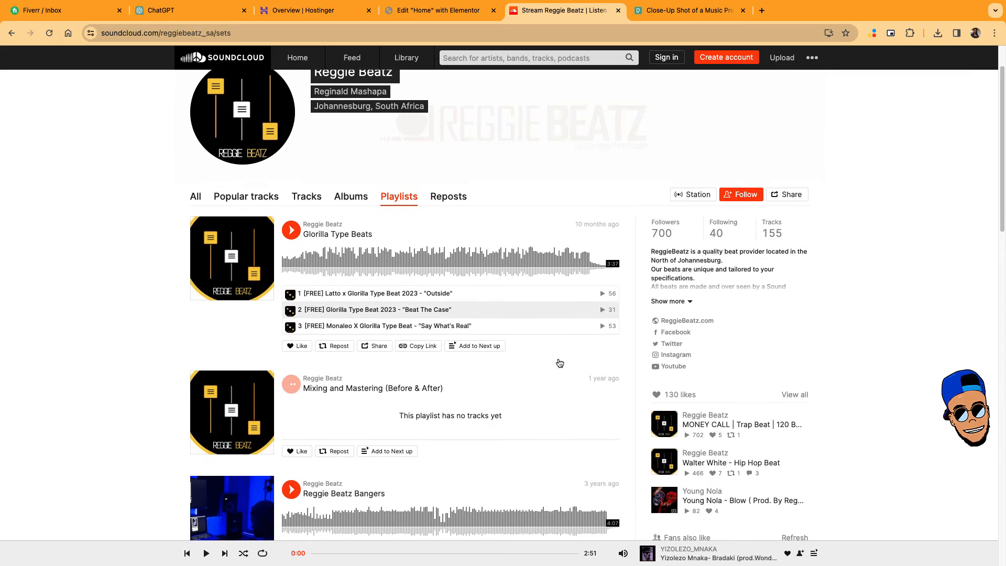
{"action": "left_click", "coordinate": [378, 346]}
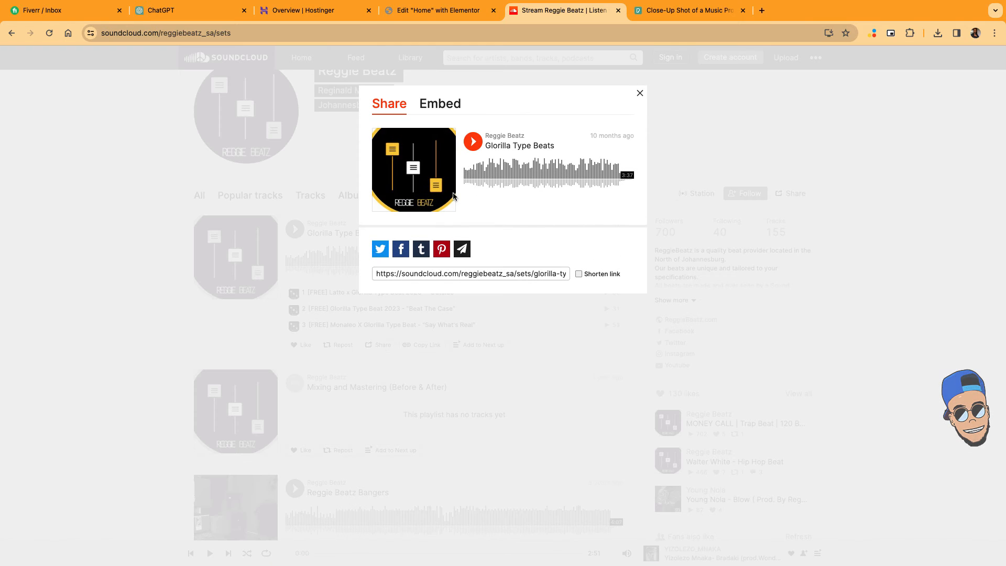
{"action": "left_click", "coordinate": [435, 104]}
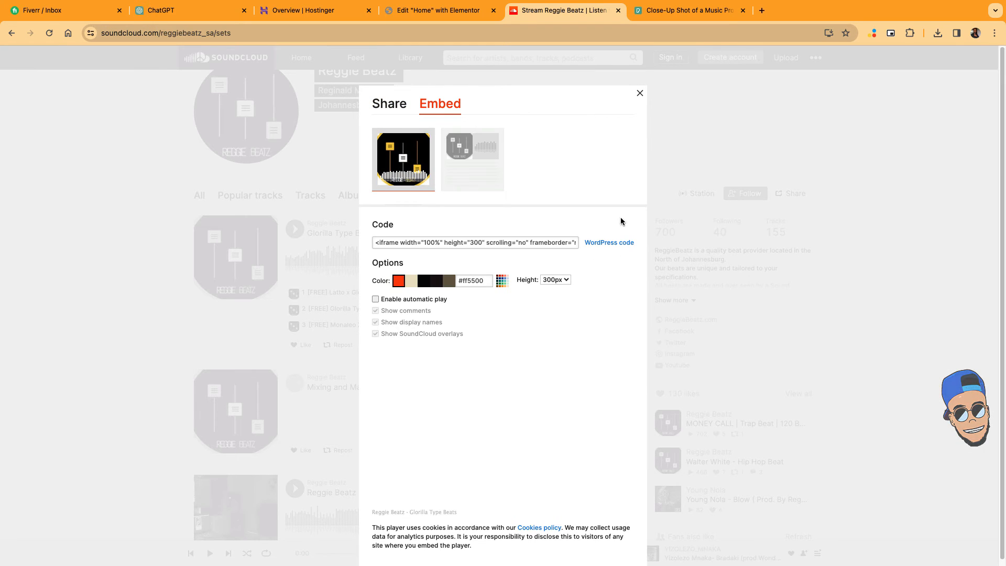
{"action": "left_click", "coordinate": [522, 245]}
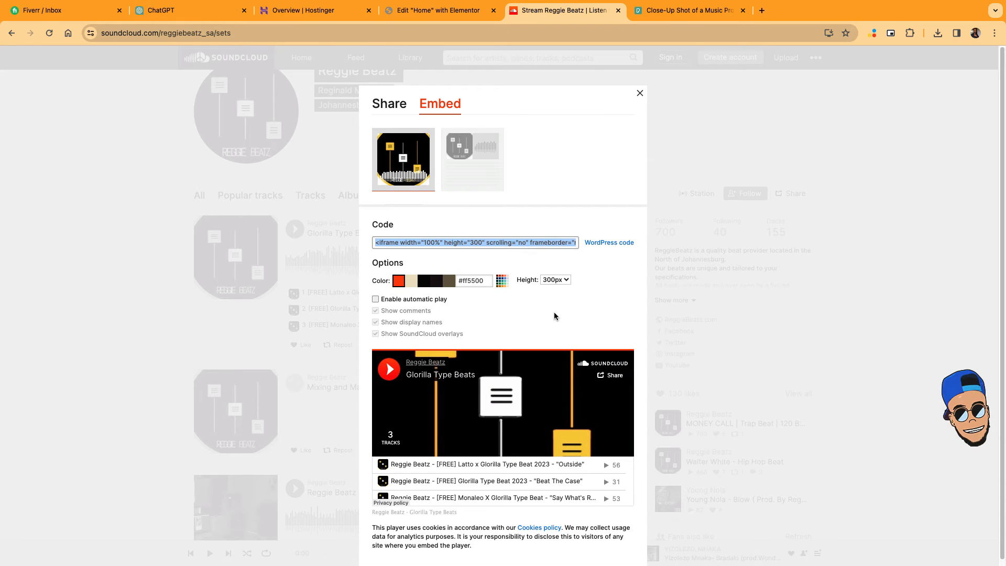
Choose the second player layout, with waveform and track list, and copy its embed code.
{"action": "scroll", "coordinate": [555, 316], "scroll_direction": "down", "scroll_amount": 1}
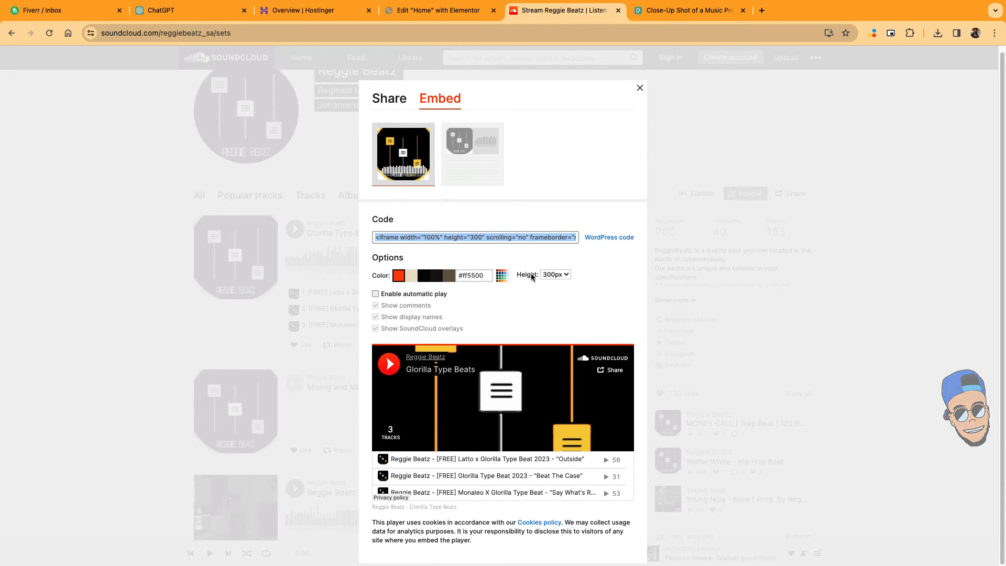
{"action": "left_click", "coordinate": [476, 164]}
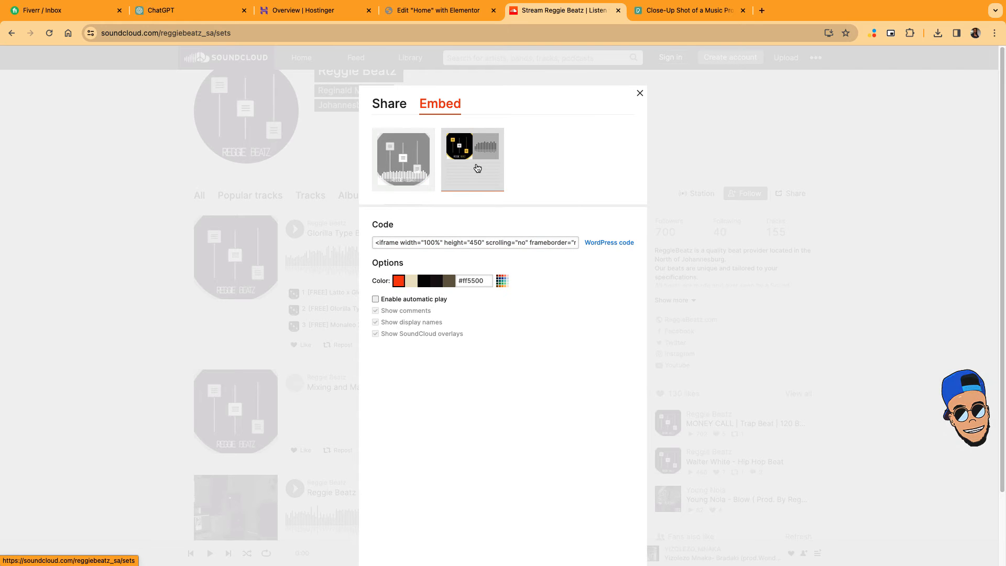
{"action": "left_click", "coordinate": [387, 172]}
{"action": "left_click", "coordinate": [449, 154]}
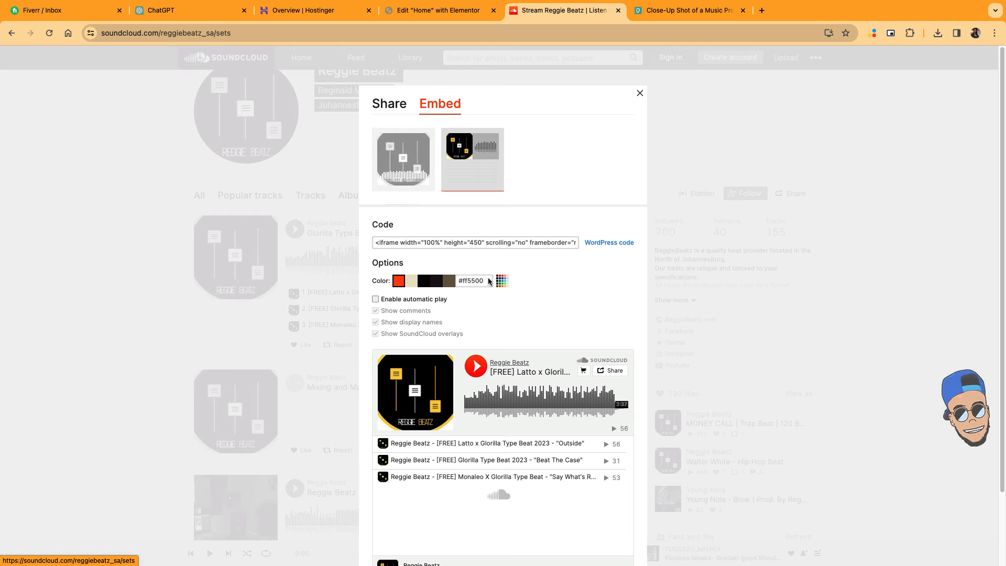
{"action": "left_click", "coordinate": [489, 242]}
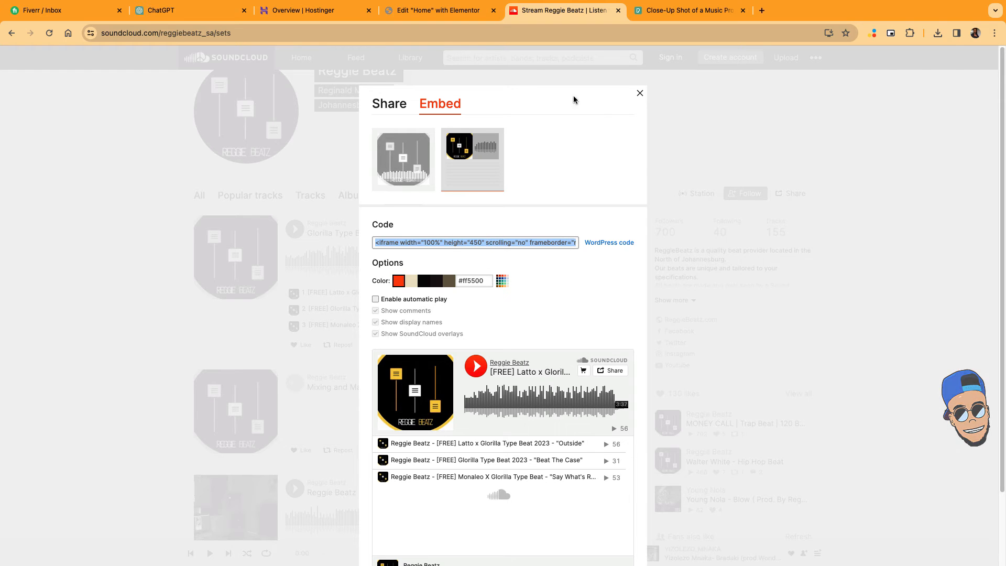
Switch back to the Elementor editor and paste the SoundCloud embed code into the HTML widget of the Our Work section.
{"action": "left_click", "coordinate": [419, 16]}
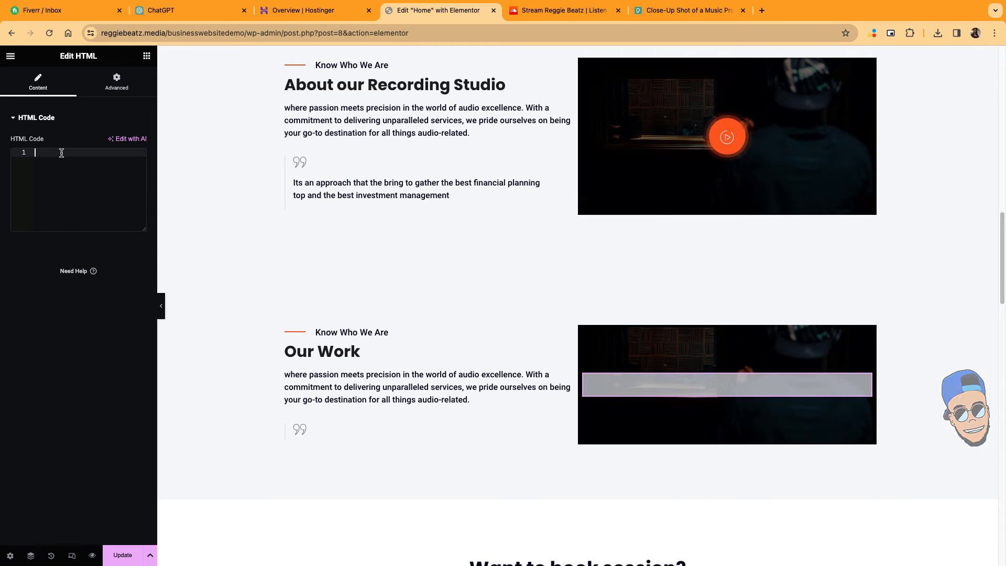
{"action": "key", "text": "super+v"}
{"action": "scroll", "coordinate": [435, 269], "scroll_direction": "down", "scroll_amount": 3}
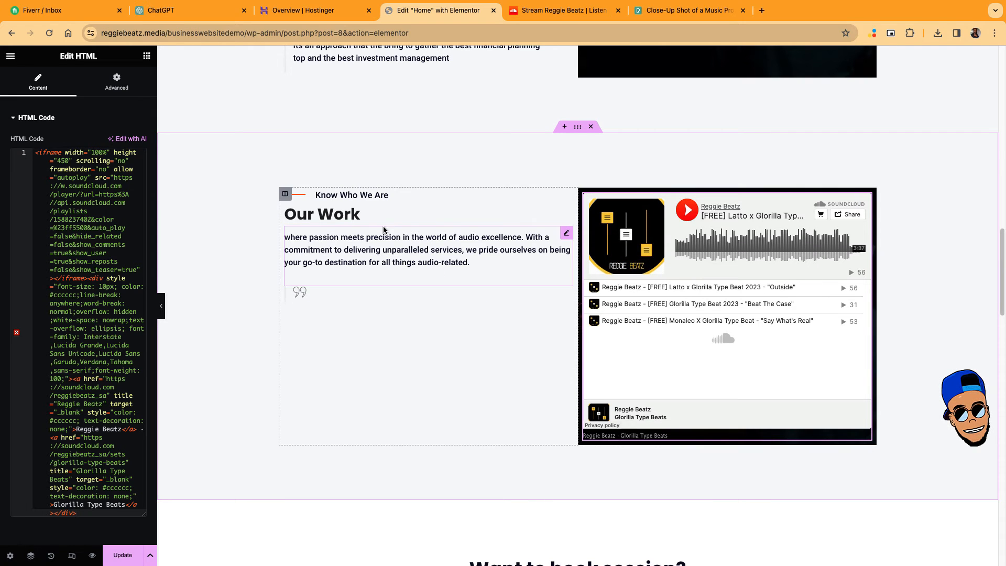
Delete the quote icon below the Our Work description and try to remove its emptied inner section.
{"action": "right_click", "coordinate": [309, 294]}
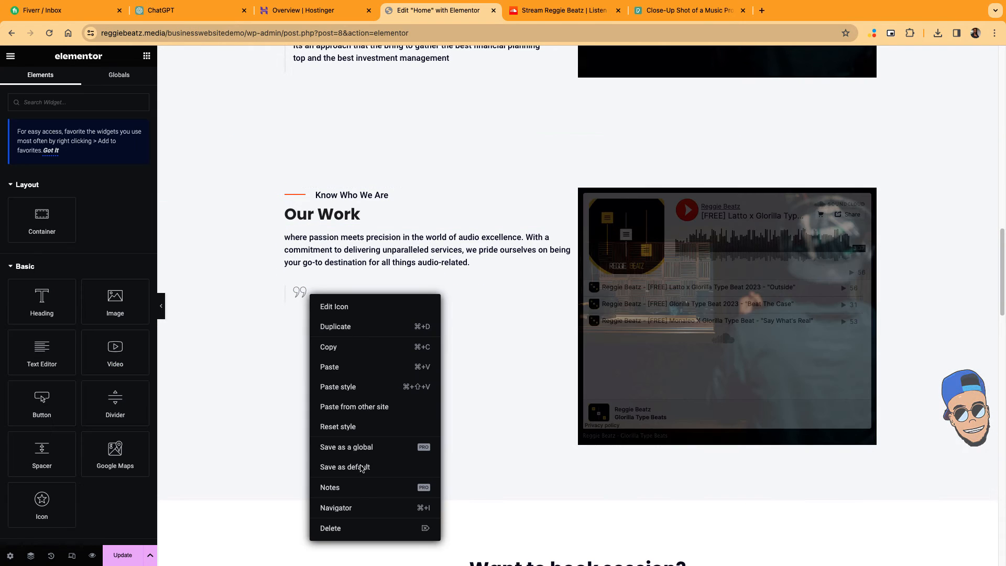
{"action": "left_click", "coordinate": [340, 526]}
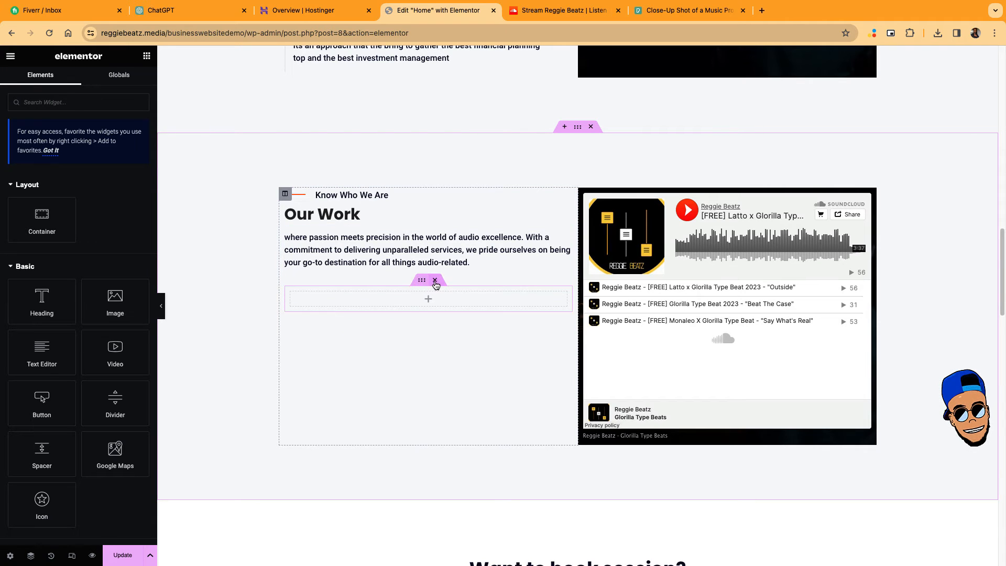
{"action": "left_click", "coordinate": [435, 281]}
Move the SoundCloud player column in front of the Our Work text column so that the two columns swap sides.
{"action": "scroll", "coordinate": [627, 296], "scroll_direction": "down", "scroll_amount": 5}
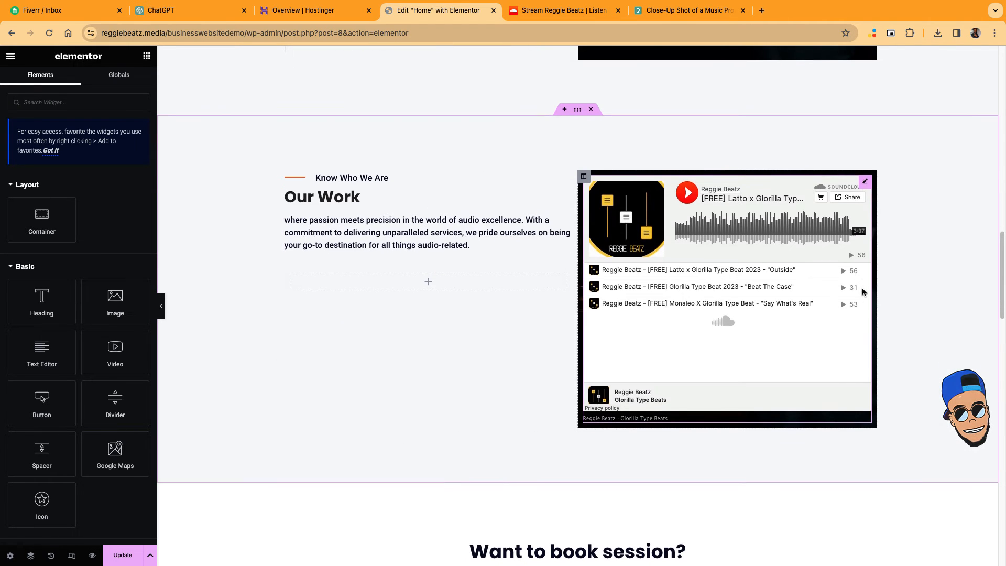
{"action": "scroll", "coordinate": [627, 296], "scroll_direction": "up", "scroll_amount": 5}
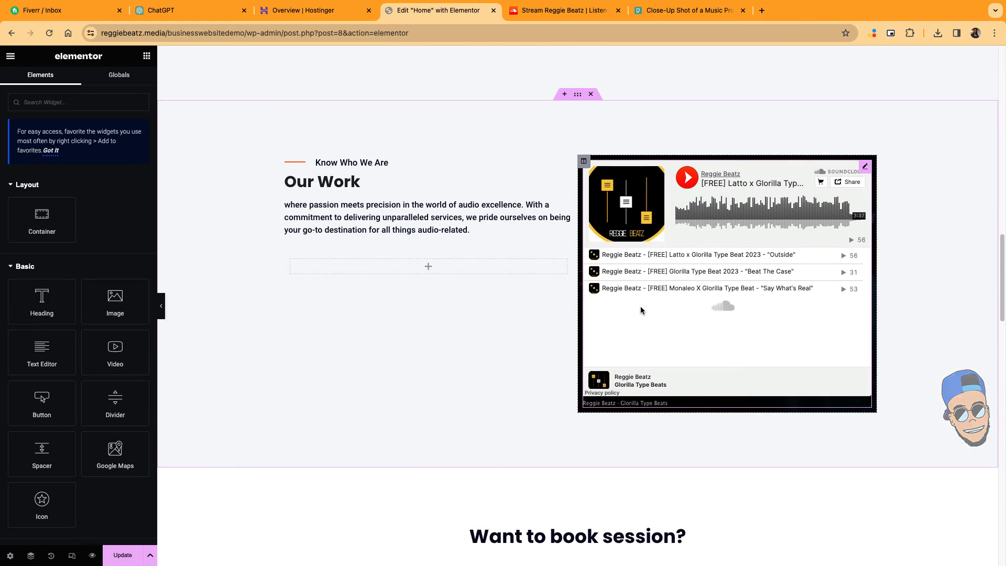
{"action": "scroll", "coordinate": [709, 340], "scroll_direction": "down", "scroll_amount": 1}
{"action": "scroll", "coordinate": [717, 340], "scroll_direction": "up", "scroll_amount": 6}
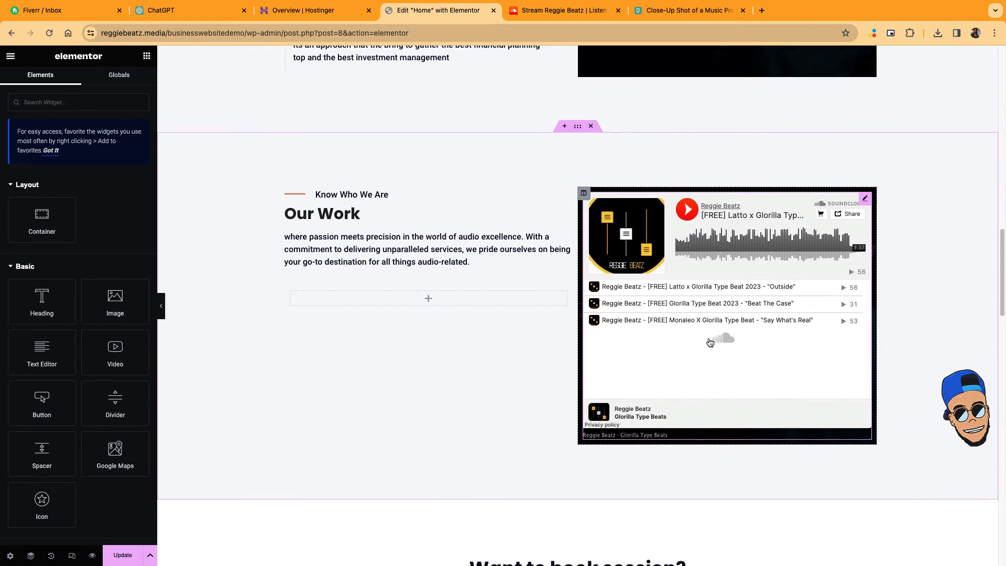
{"action": "scroll", "coordinate": [584, 322], "scroll_direction": "up", "scroll_amount": 3}
{"action": "scroll", "coordinate": [584, 335], "scroll_direction": "down", "scroll_amount": 5}
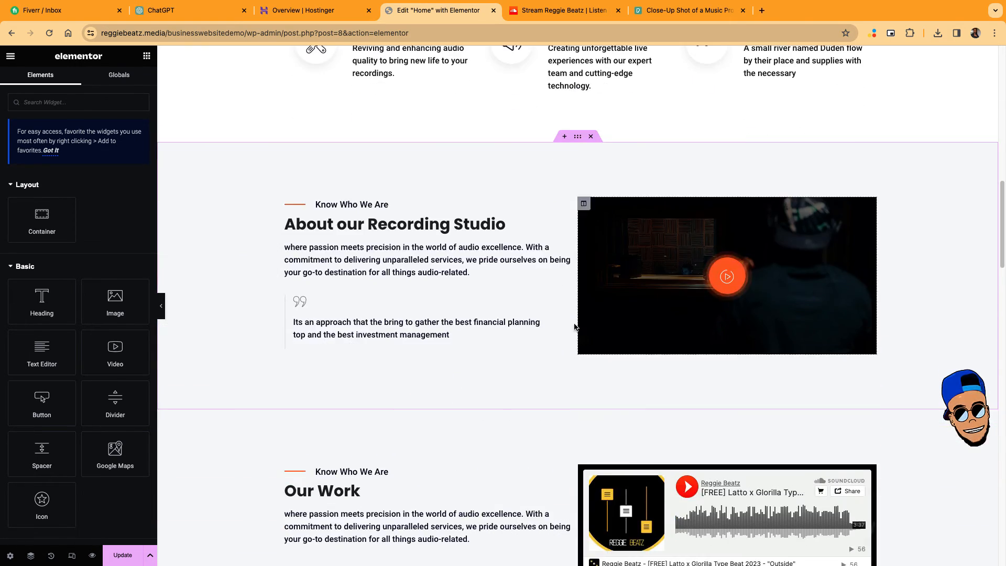
{"action": "left_click_drag", "start_coordinate": [583, 362], "coordinate": [297, 372]}
{"action": "scroll", "coordinate": [538, 354], "scroll_direction": "down", "scroll_amount": 3}
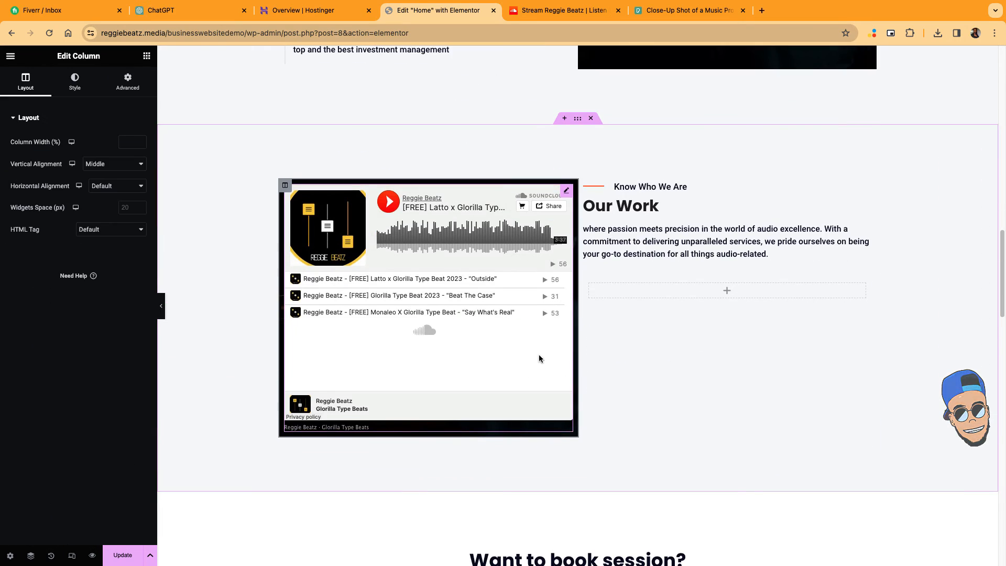
Set the subtitle of the Our Work heading to "Projects We've worked on".
{"action": "left_click", "coordinate": [679, 189]}
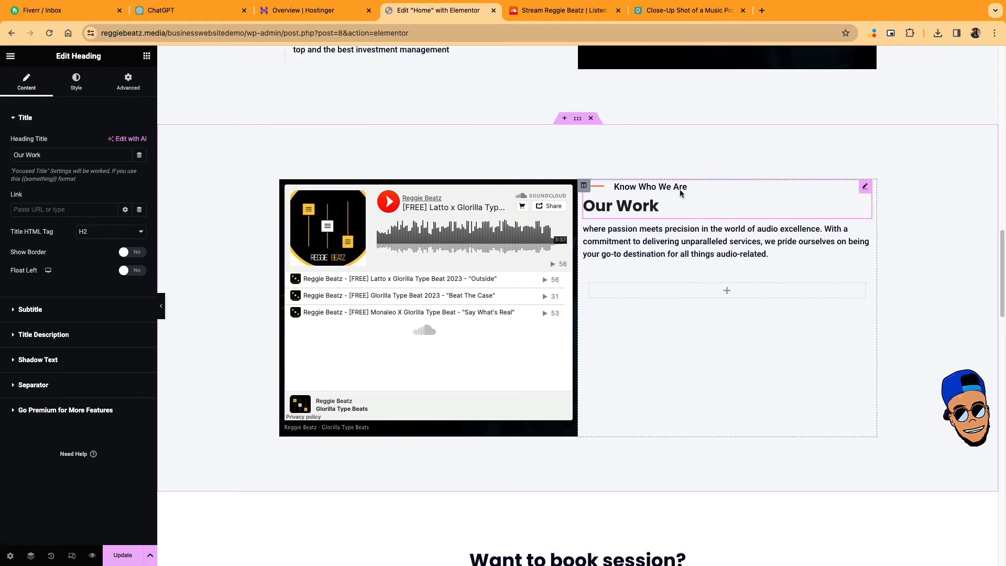
{"action": "left_click", "coordinate": [75, 309]}
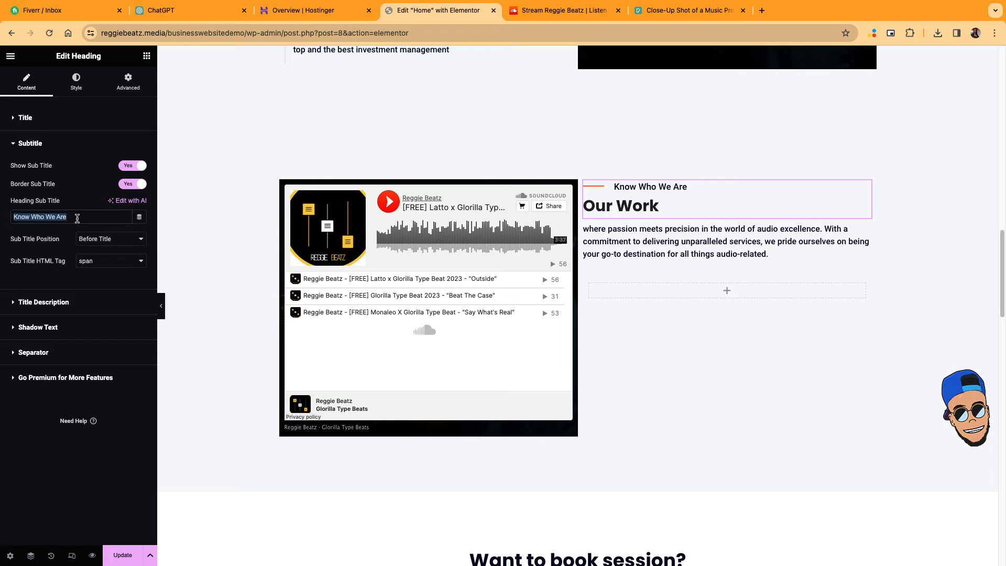
{"action": "type", "text": "Proj"}
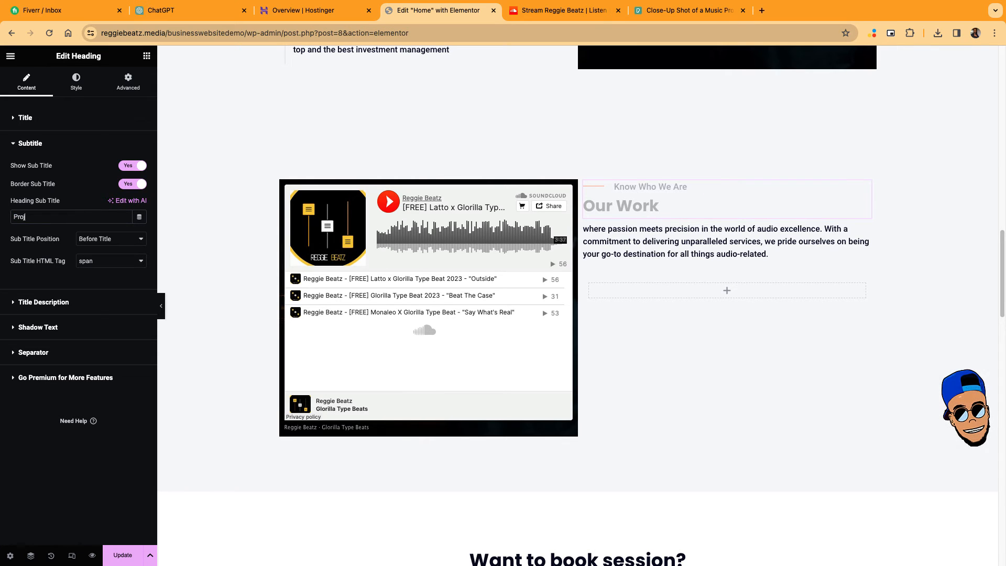
{"action": "type", "text": "ecys"}
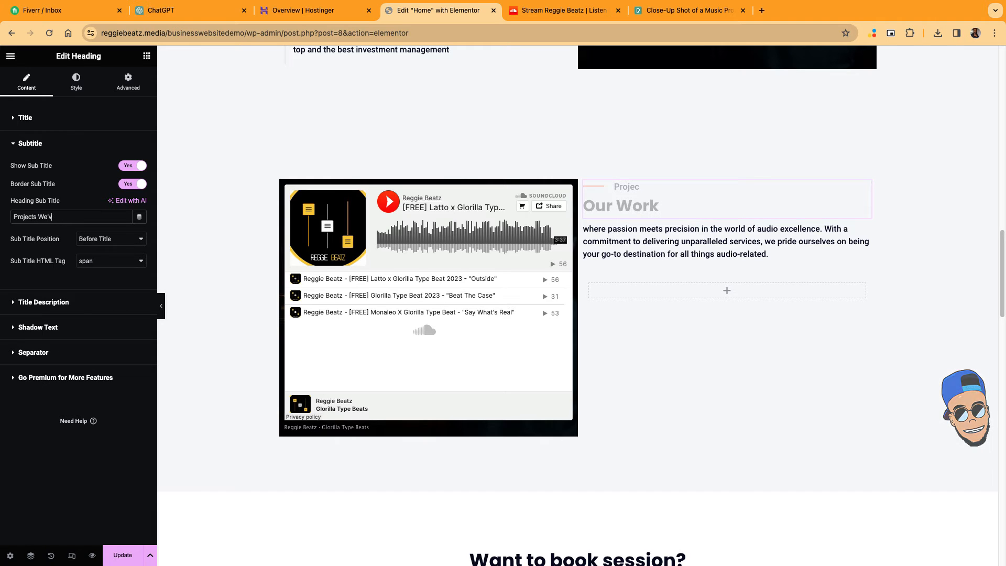
{"action": "type", "text": "e worked on"}
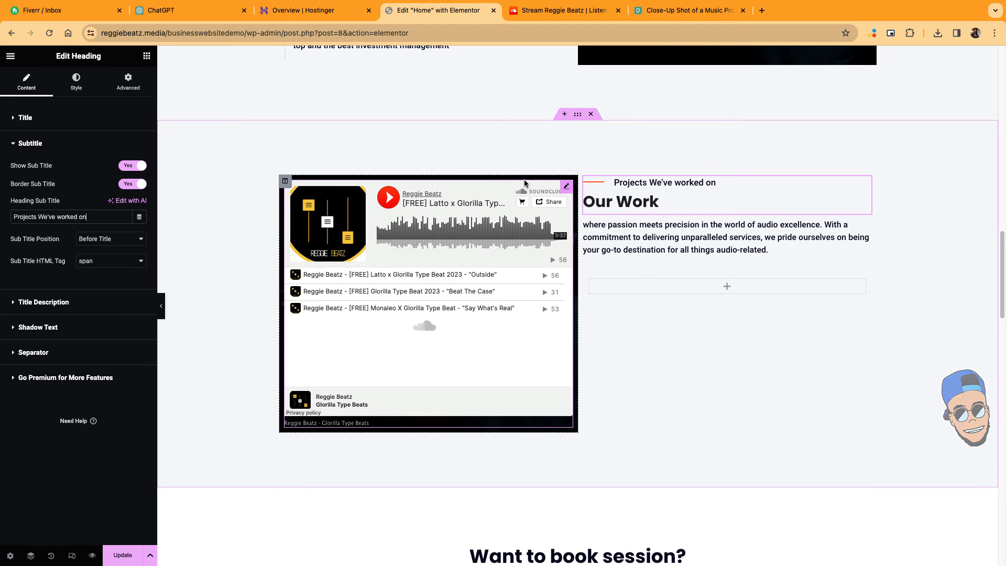
Remove the background image from the column that holds the SoundCloud player.
{"action": "left_click", "coordinate": [285, 181]}
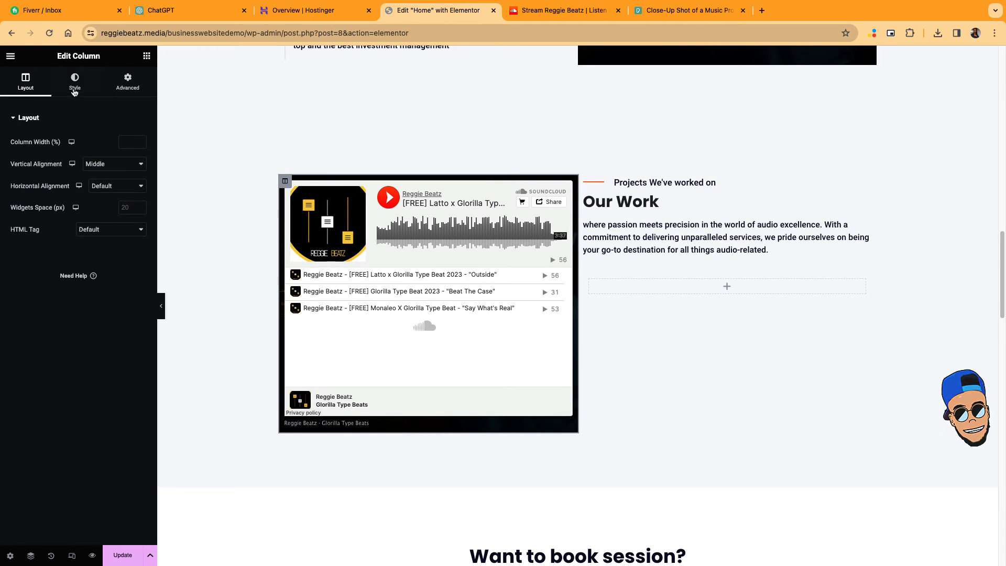
{"action": "left_click", "coordinate": [74, 86]}
{"action": "left_click", "coordinate": [138, 224]}
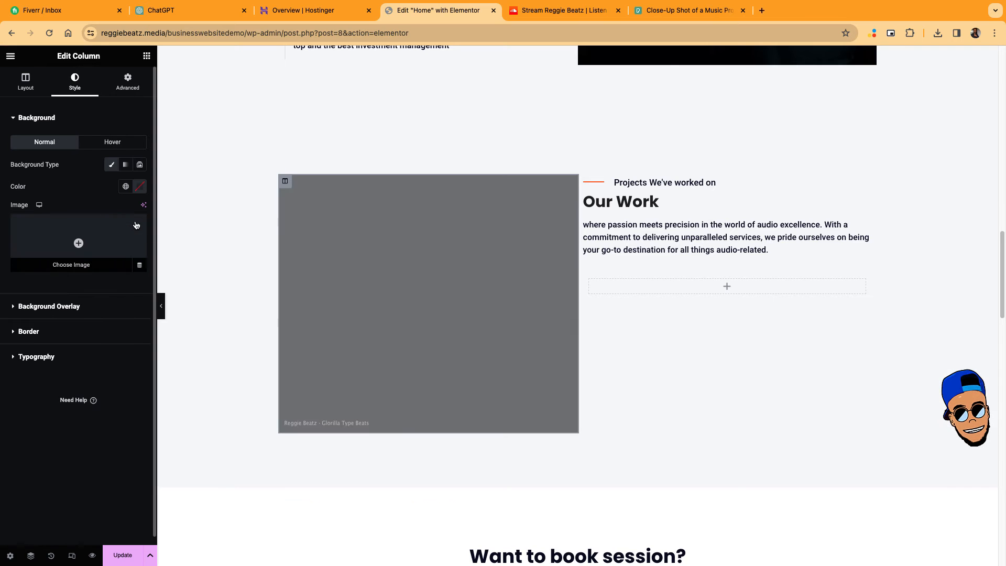
Set the padding of the SoundCloud HTML widget to 21 px on all sides.
{"action": "left_click", "coordinate": [566, 187]}
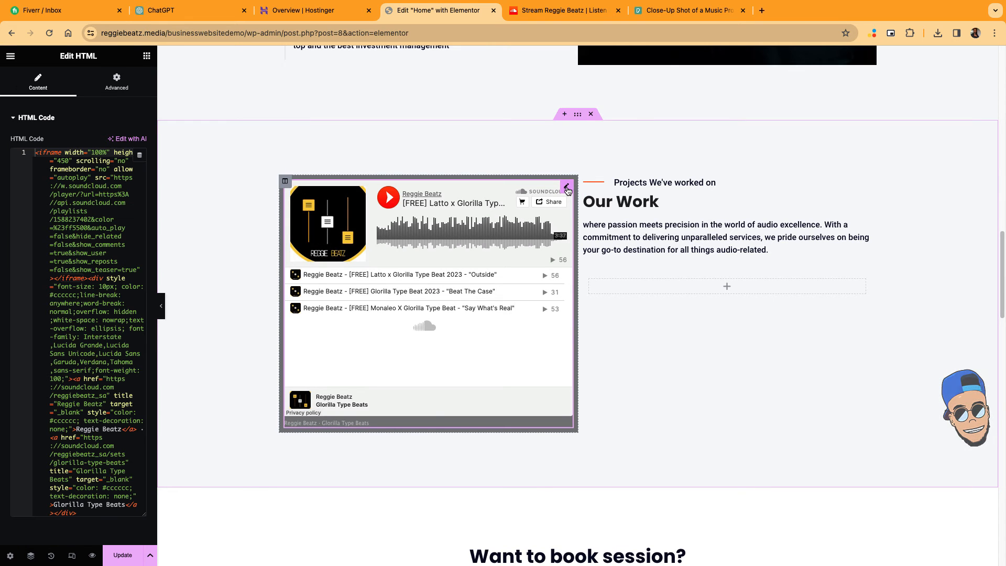
{"action": "left_click", "coordinate": [125, 87]}
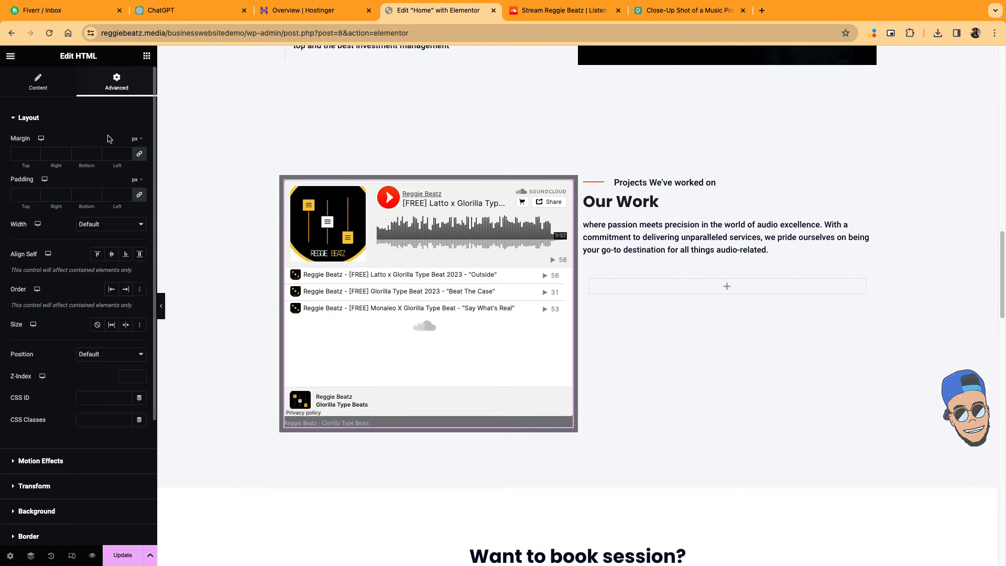
{"action": "left_click", "coordinate": [35, 194]}
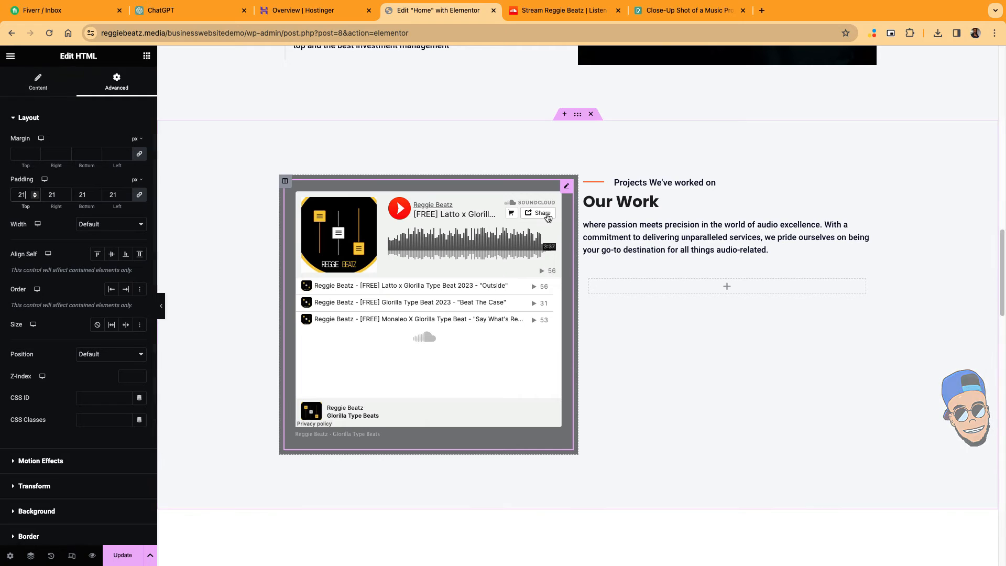
Set the background color of the column holding the SoundCloud player to white.
{"action": "left_click", "coordinate": [285, 182]}
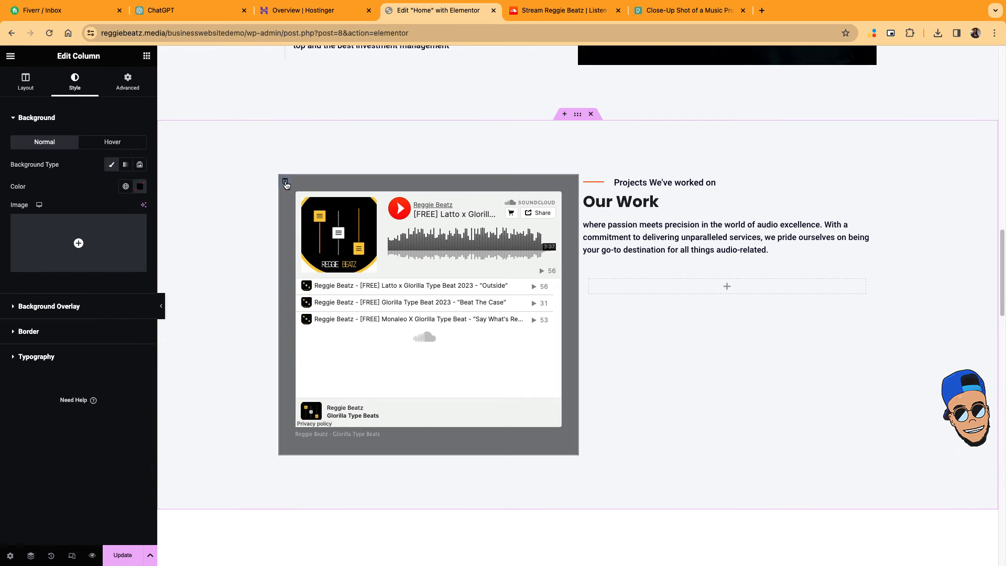
{"action": "left_click", "coordinate": [126, 187]}
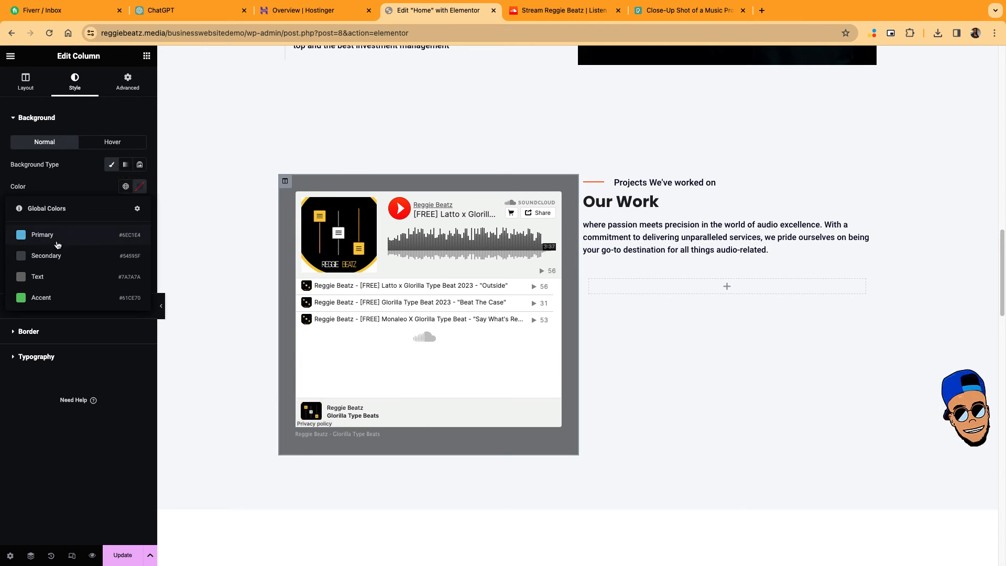
{"action": "left_click", "coordinate": [87, 188]}
{"action": "left_click", "coordinate": [140, 187]}
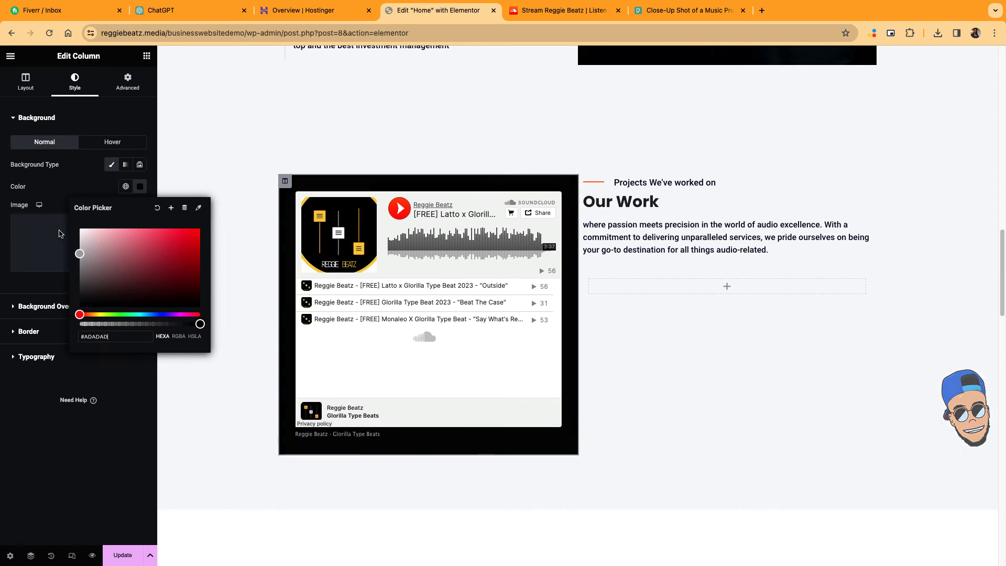
{"action": "left_click", "coordinate": [66, 174]}
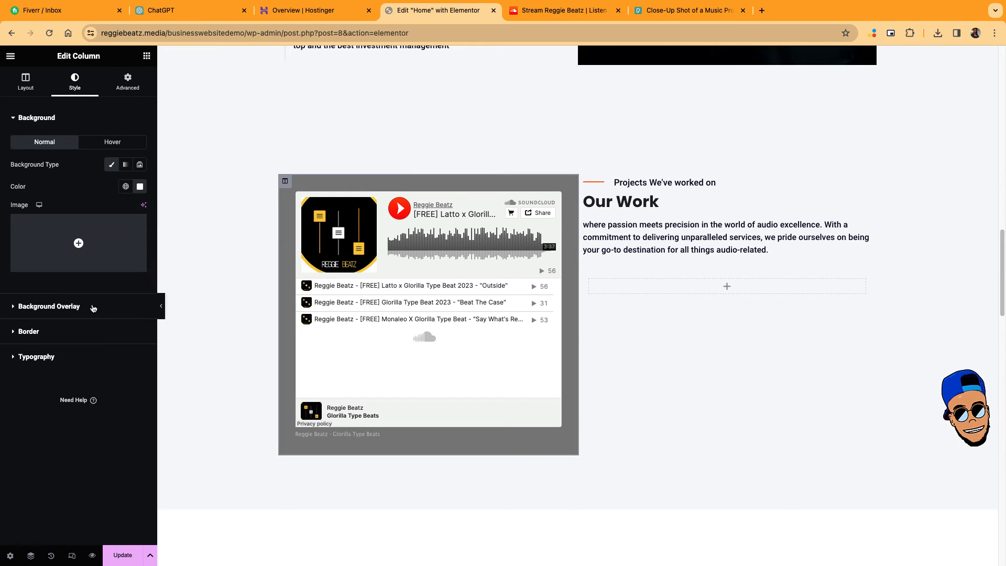
Reduce the SoundCloud column's background overlay opacity to 0 and clear the overlay color.
{"action": "left_click", "coordinate": [93, 307]}
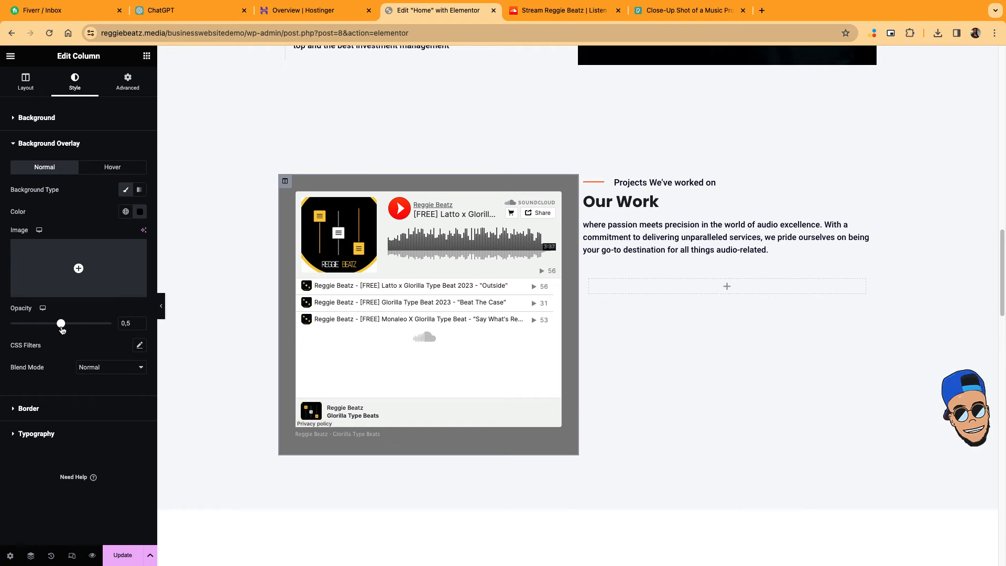
{"action": "left_click_drag", "start_coordinate": [61, 323], "coordinate": [8, 325]}
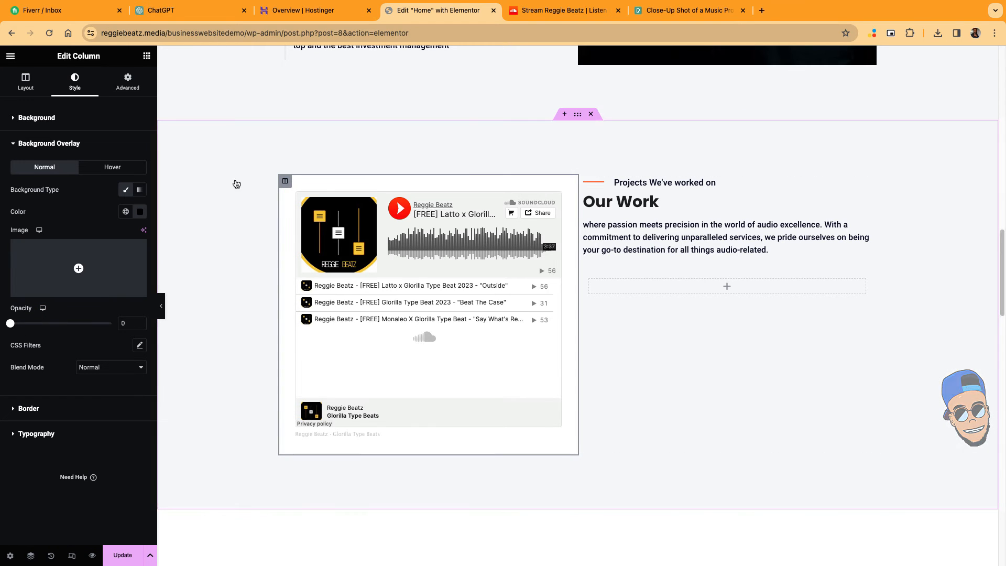
{"action": "left_click", "coordinate": [140, 211]}
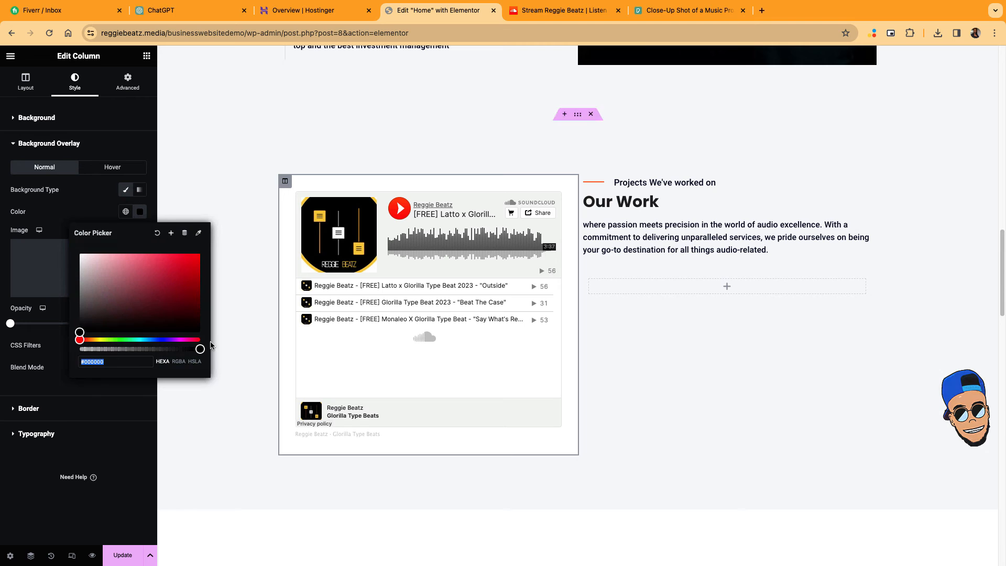
{"action": "left_click", "coordinate": [158, 234]}
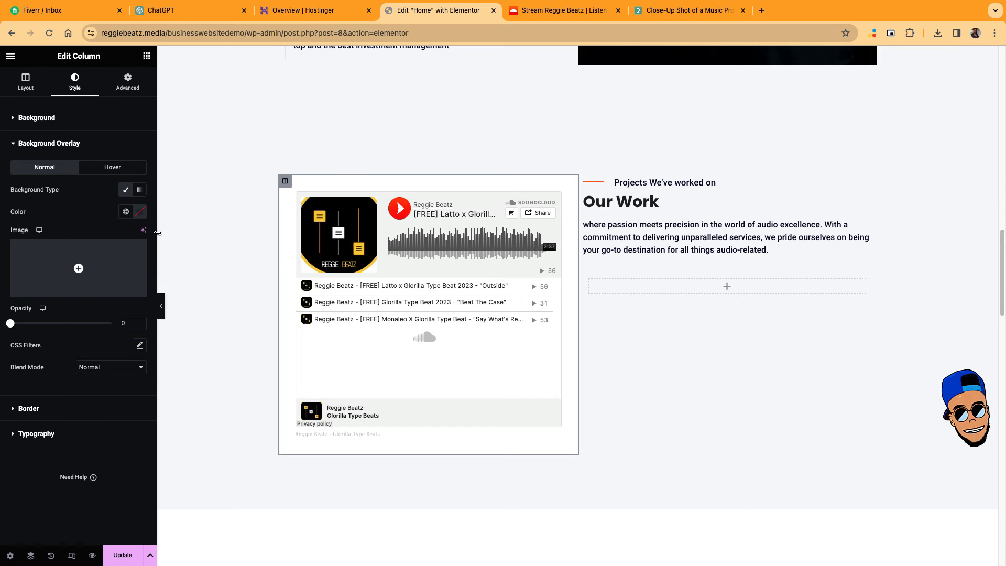
{"action": "left_click", "coordinate": [137, 445]}
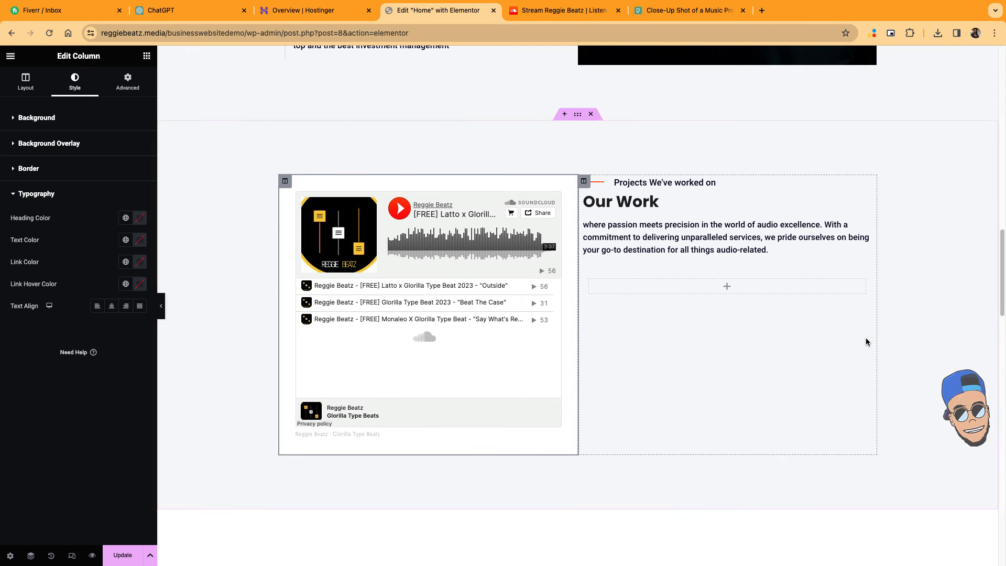
Set the vertical alignment of the Our Work text column to Middle.
{"action": "scroll", "coordinate": [866, 337], "scroll_direction": "down", "scroll_amount": 2}
{"action": "left_click", "coordinate": [733, 199]}
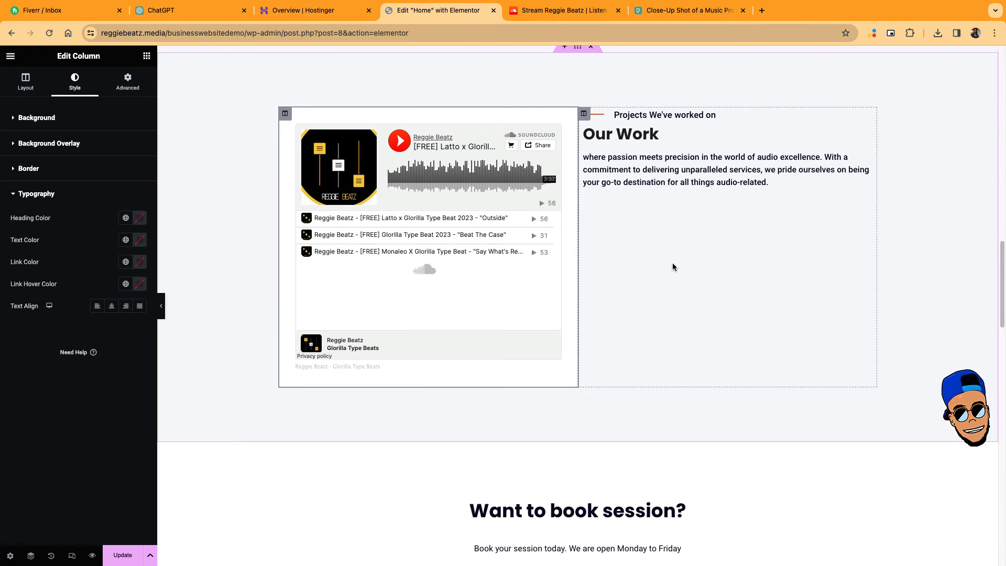
{"action": "left_click", "coordinate": [584, 114]}
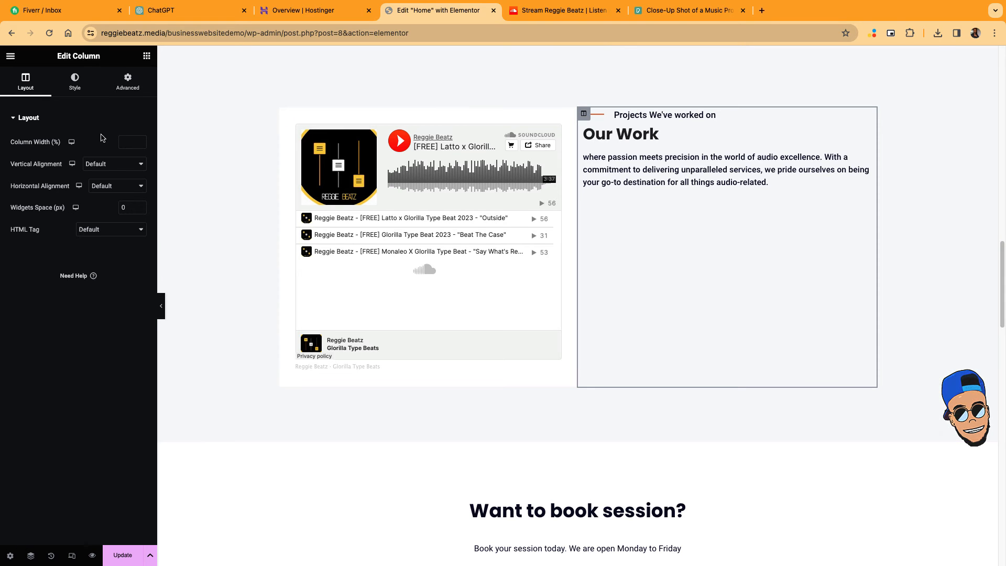
{"action": "left_click", "coordinate": [111, 165]}
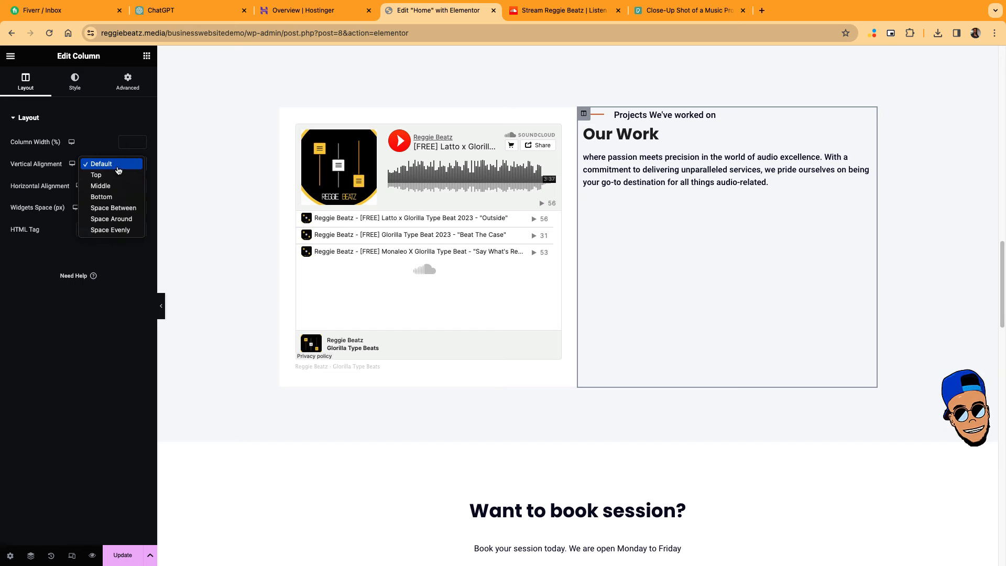
{"action": "left_click", "coordinate": [105, 186]}
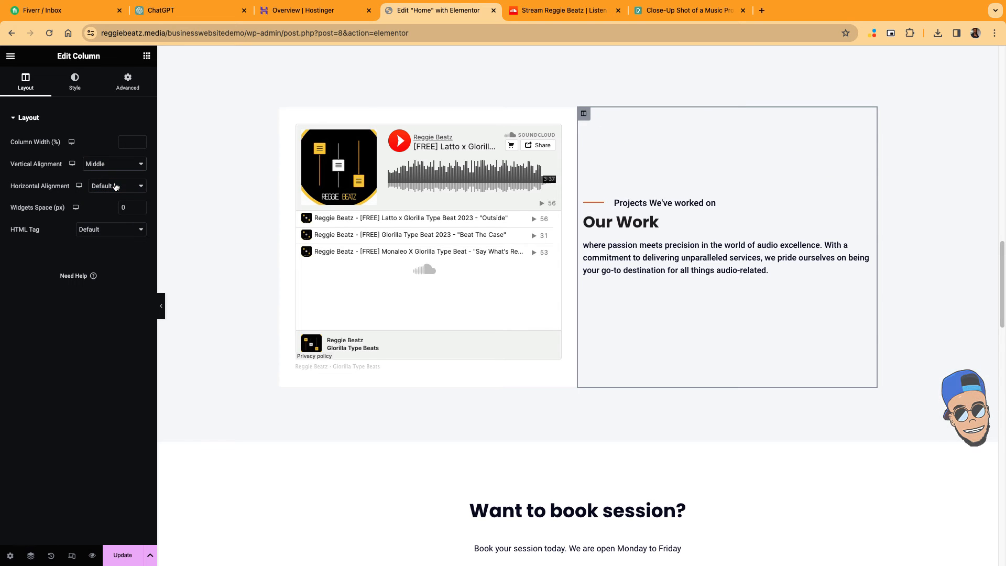
Check the remaining sections down to the page footer and save the updated home page.
{"action": "scroll", "coordinate": [361, 484], "scroll_direction": "down", "scroll_amount": 8}
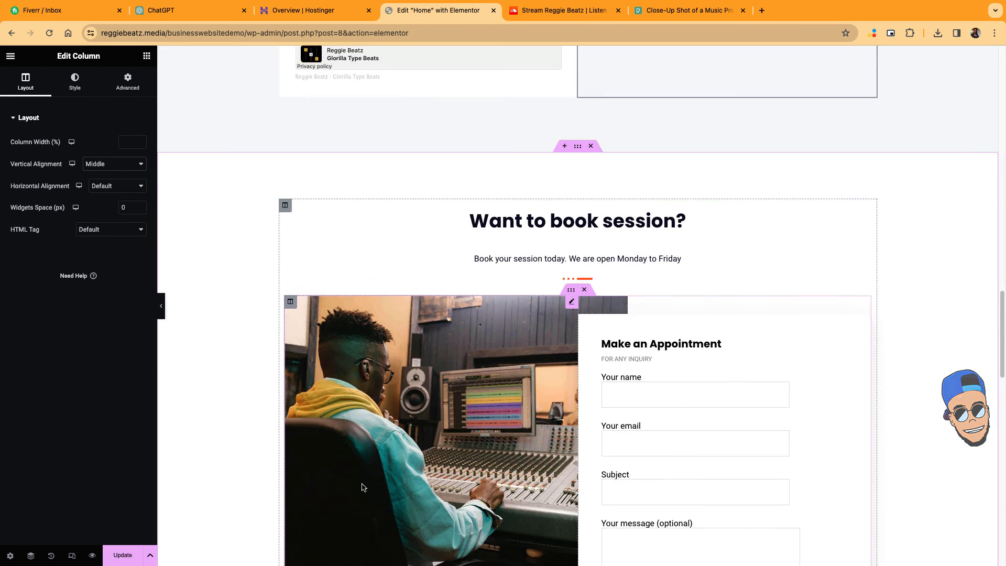
{"action": "scroll", "coordinate": [362, 486], "scroll_direction": "down", "scroll_amount": 16}
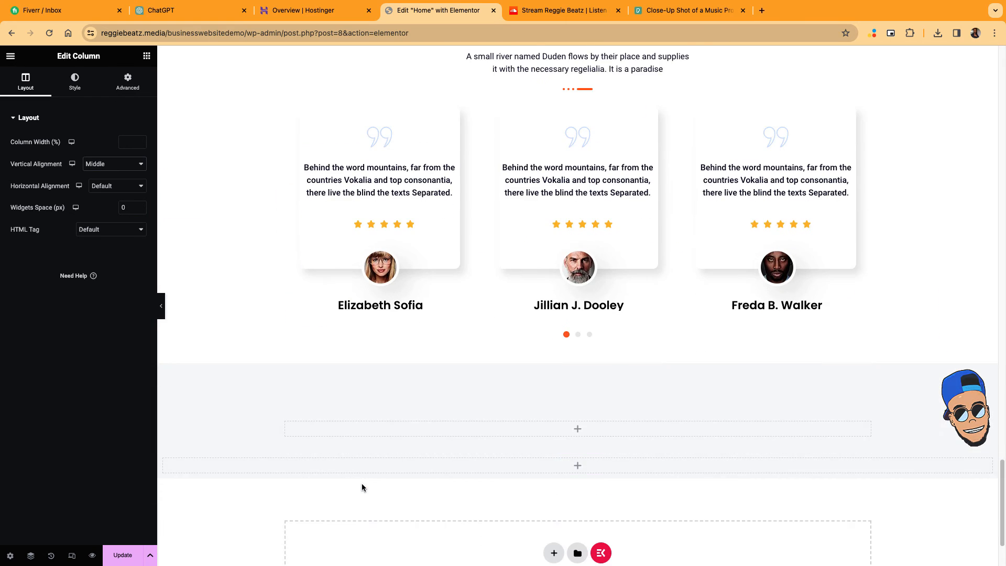
{"action": "scroll", "coordinate": [361, 485], "scroll_direction": "down", "scroll_amount": 2}
{"action": "left_click", "coordinate": [124, 556]}
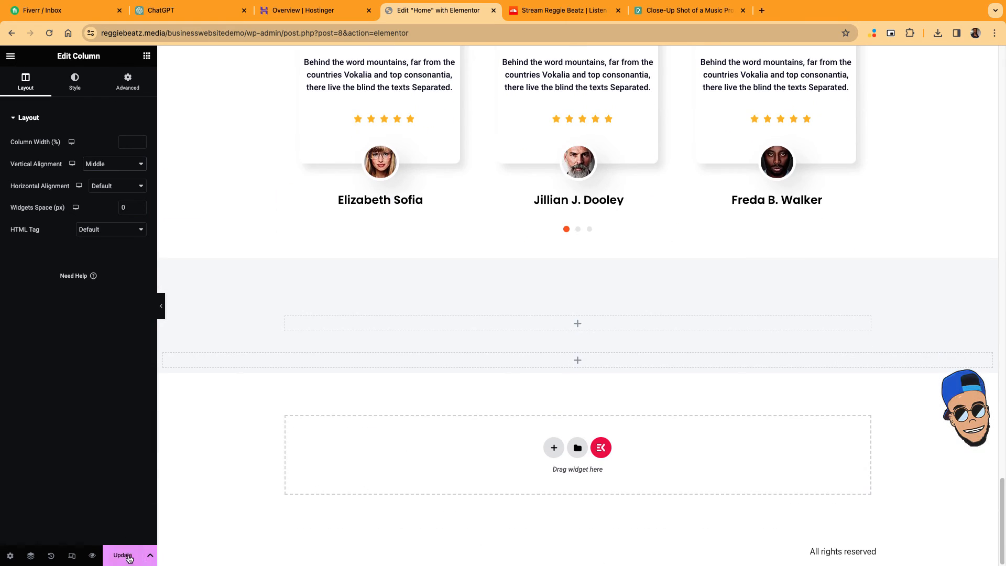
Review the home page's layout from the hero banner through the services, studio and booking sections.
{"action": "scroll", "coordinate": [457, 450], "scroll_direction": "up", "scroll_amount": 20}
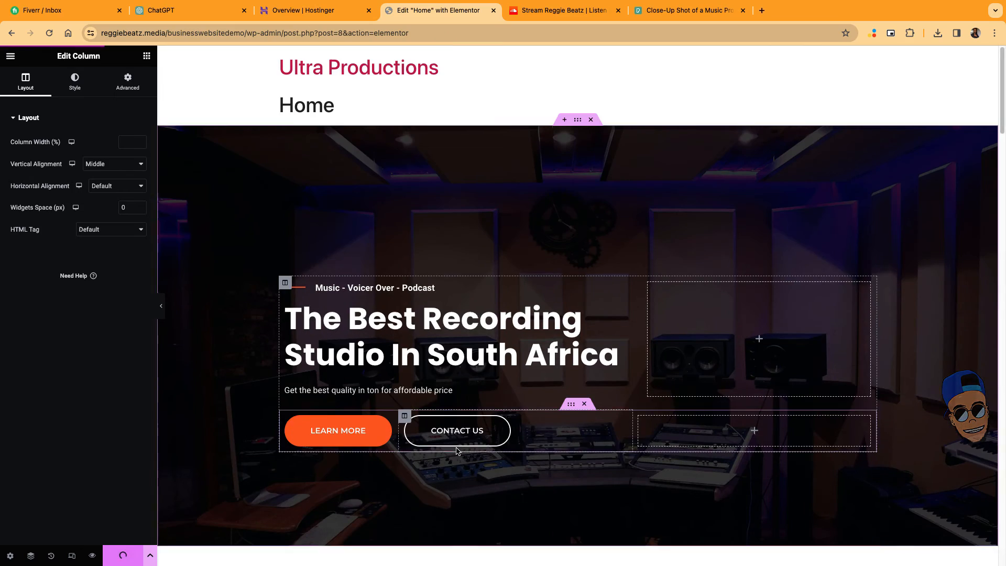
{"action": "scroll", "coordinate": [460, 454], "scroll_direction": "down", "scroll_amount": 5}
{"action": "scroll", "coordinate": [461, 453], "scroll_direction": "down", "scroll_amount": 20}
{"action": "scroll", "coordinate": [471, 455], "scroll_direction": "up", "scroll_amount": 20}
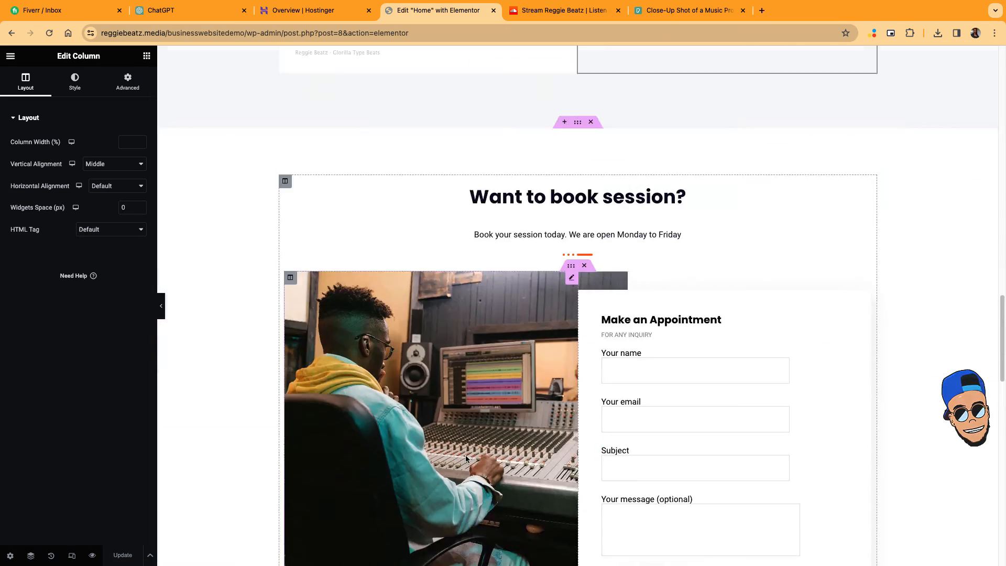
{"action": "scroll", "coordinate": [477, 455], "scroll_direction": "up", "scroll_amount": 2}
{"action": "scroll", "coordinate": [476, 461], "scroll_direction": "down", "scroll_amount": 12}
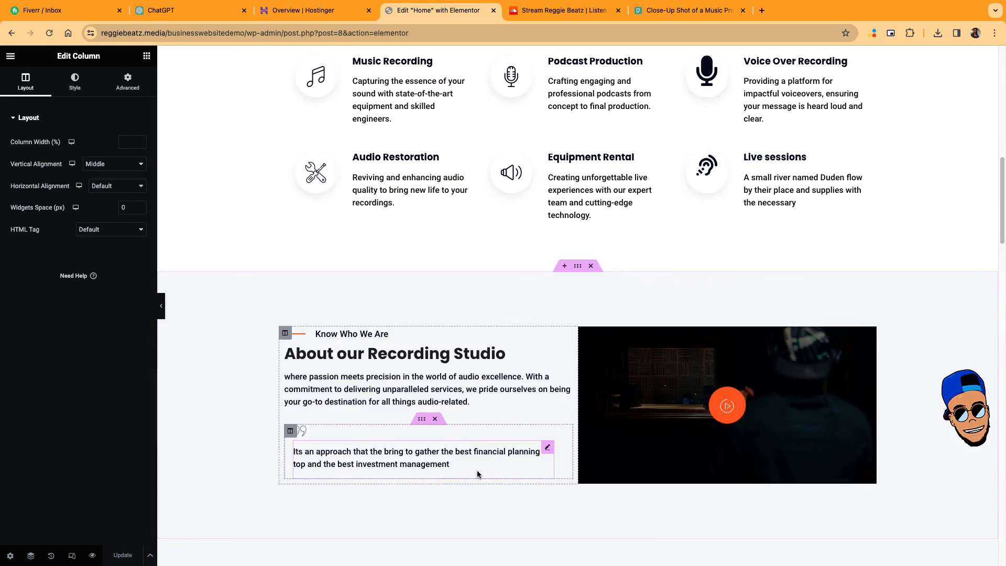
{"action": "scroll", "coordinate": [476, 472], "scroll_direction": "down", "scroll_amount": 10}
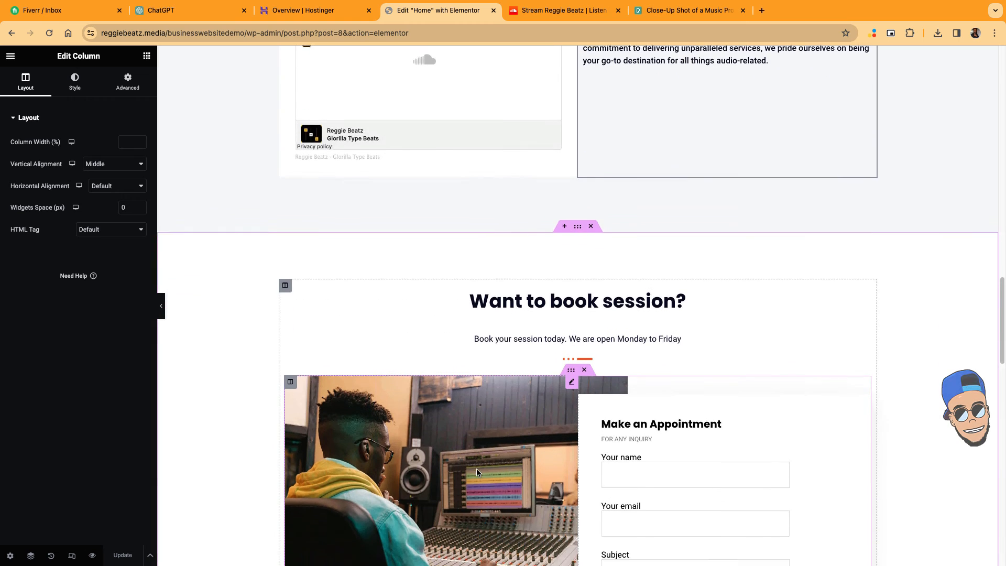
{"action": "scroll", "coordinate": [477, 472], "scroll_direction": "up", "scroll_amount": 20}
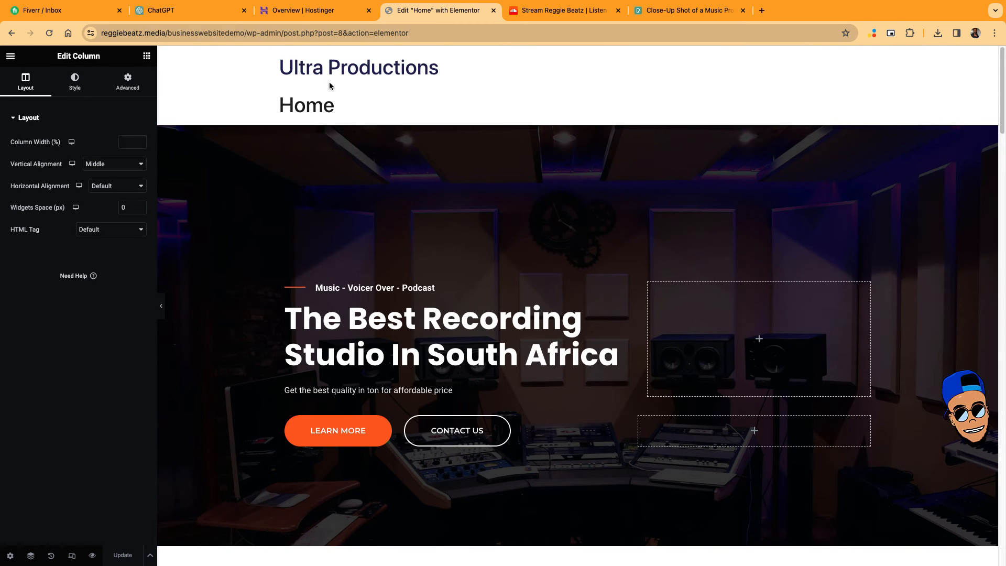
Exit the Home page editor to the WordPress dashboard and open the Elementor Header & Footer Builder.
{"action": "left_click", "coordinate": [11, 57]}
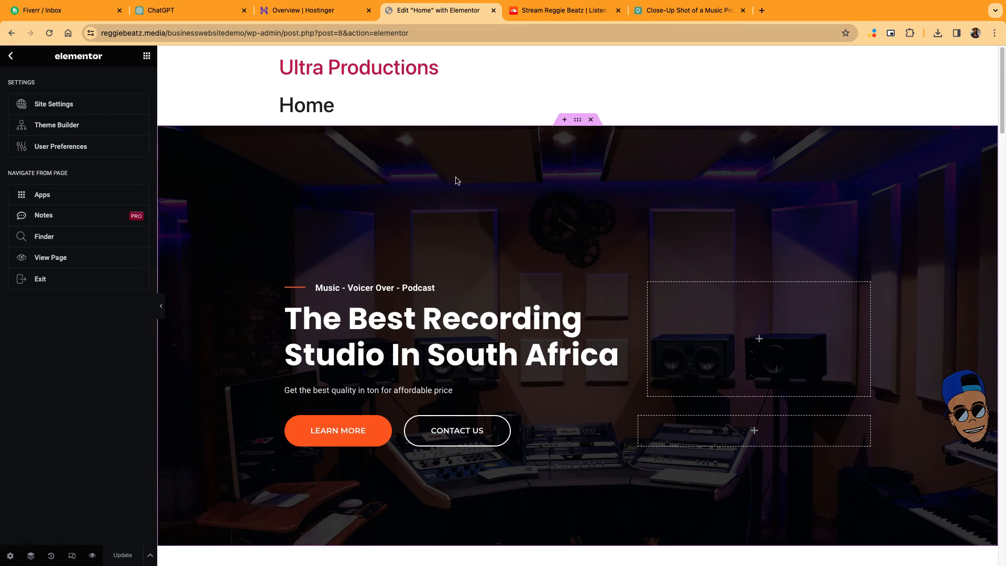
{"action": "left_click", "coordinate": [77, 286]}
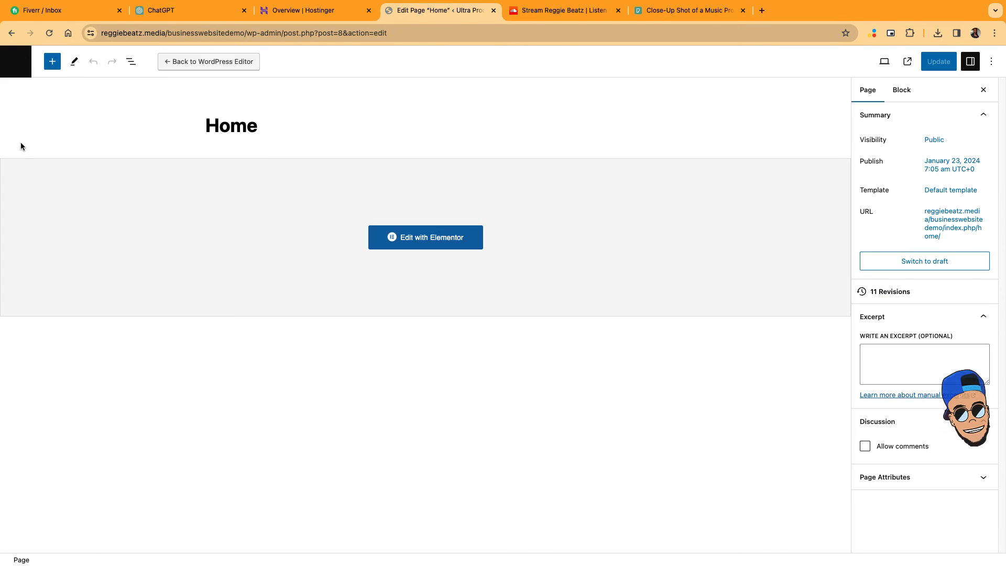
{"action": "left_click", "coordinate": [14, 74]}
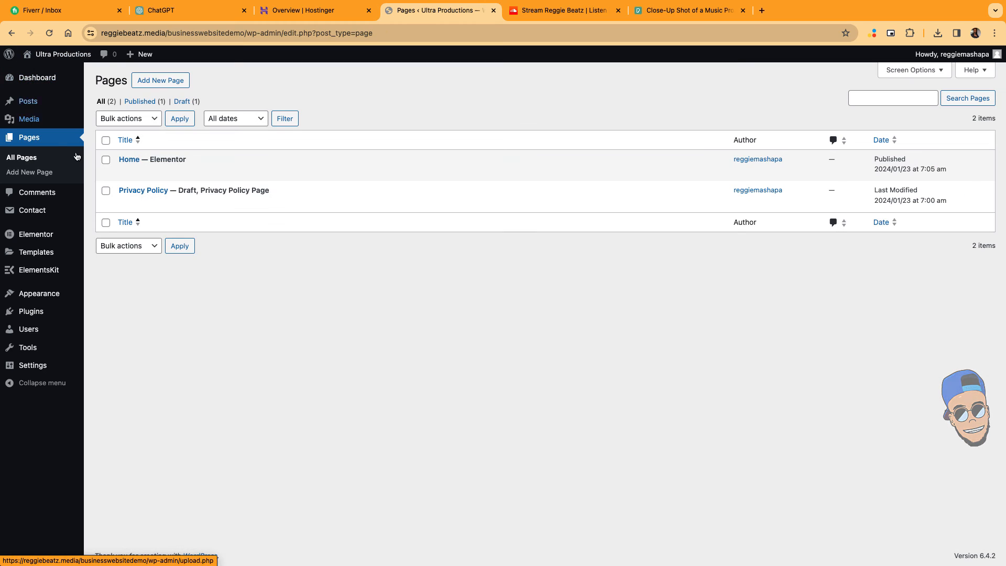
{"action": "mouse_move", "coordinate": [48, 292]}
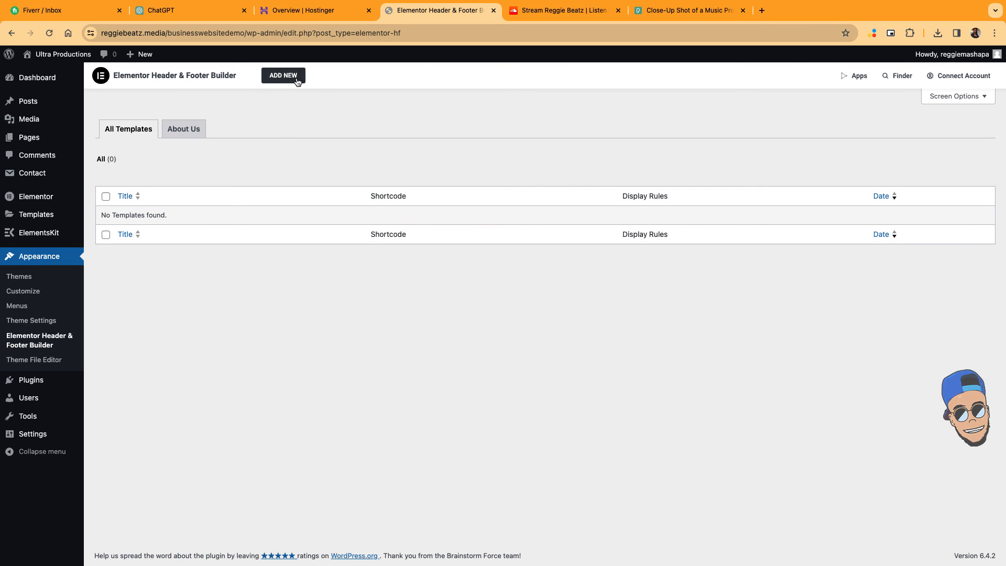
Add a new header or footer template, passing over the builder's introductory questions without entering any details.
{"action": "left_click", "coordinate": [295, 77]}
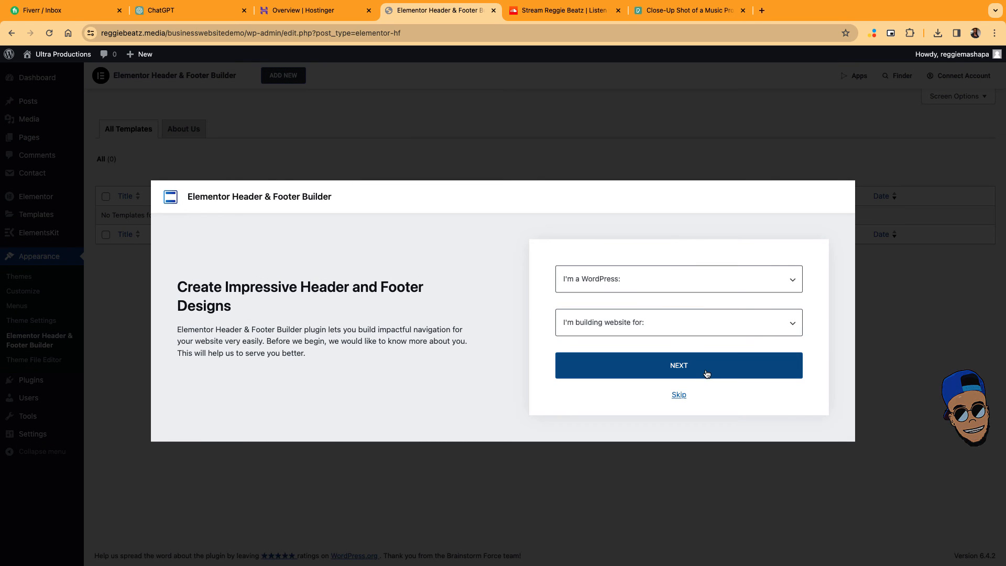
{"action": "left_click", "coordinate": [707, 374]}
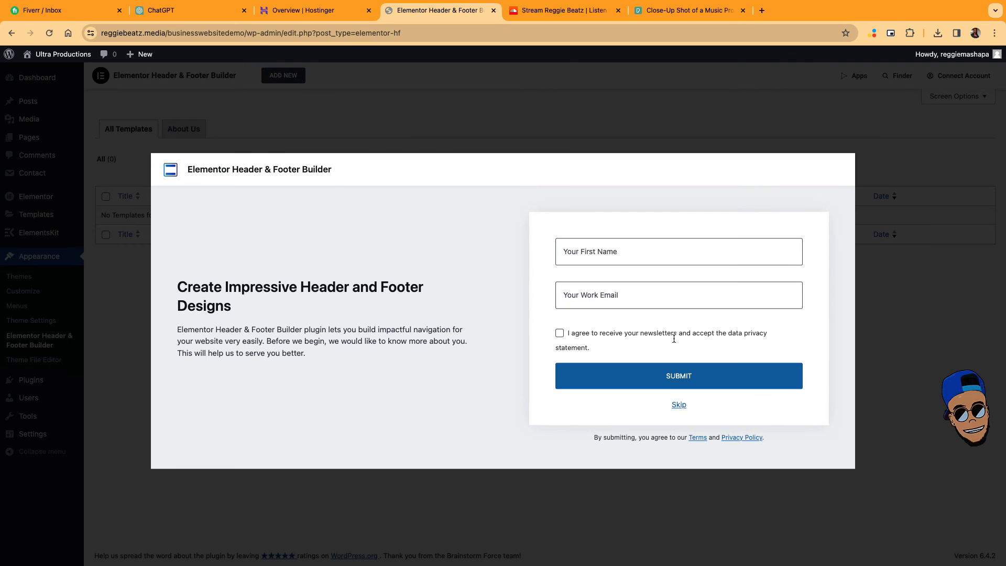
{"action": "left_click", "coordinate": [683, 413]}
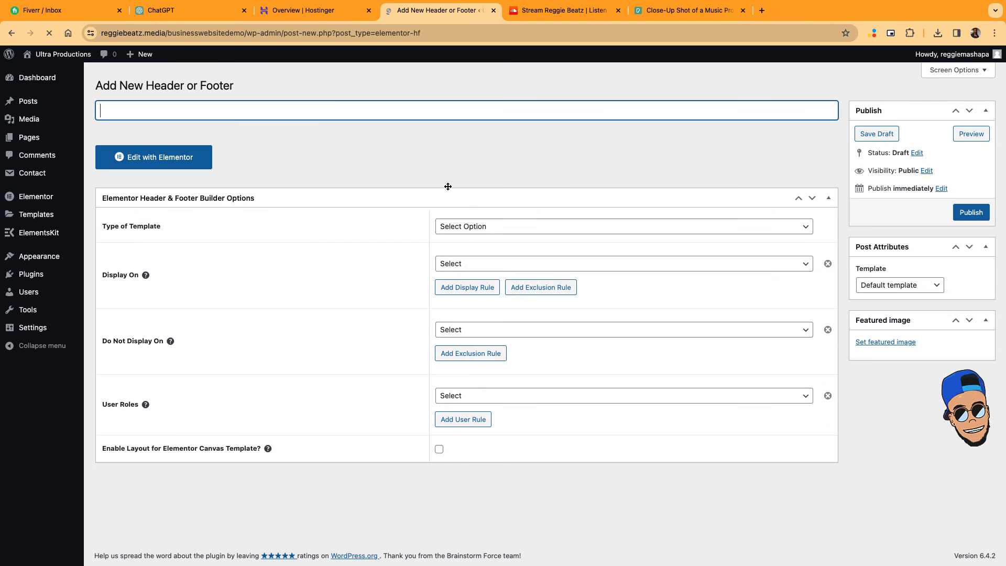
Title the new template "Header" and set its template type to Header.
{"action": "type", "text": "Header"}
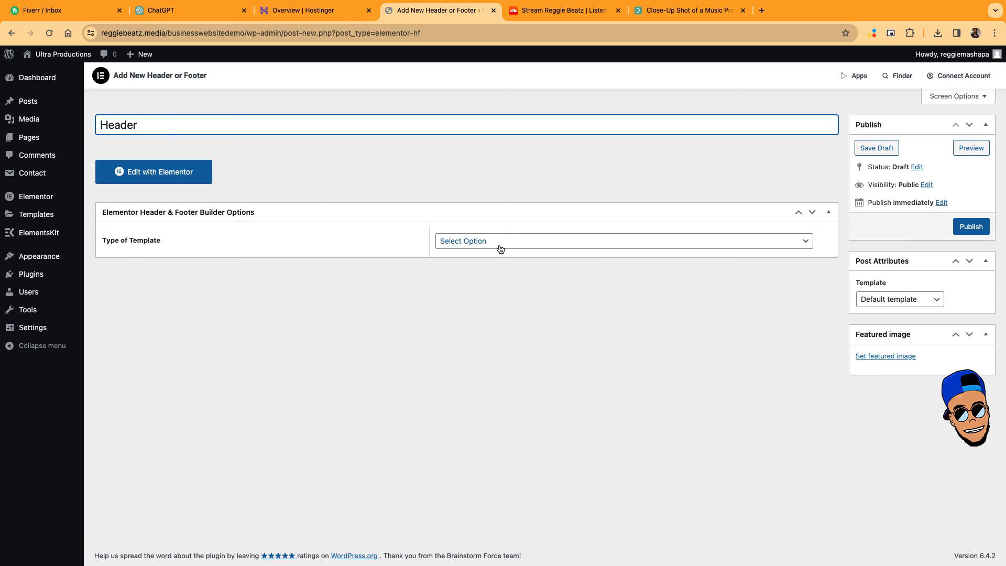
{"action": "left_click", "coordinate": [501, 249]}
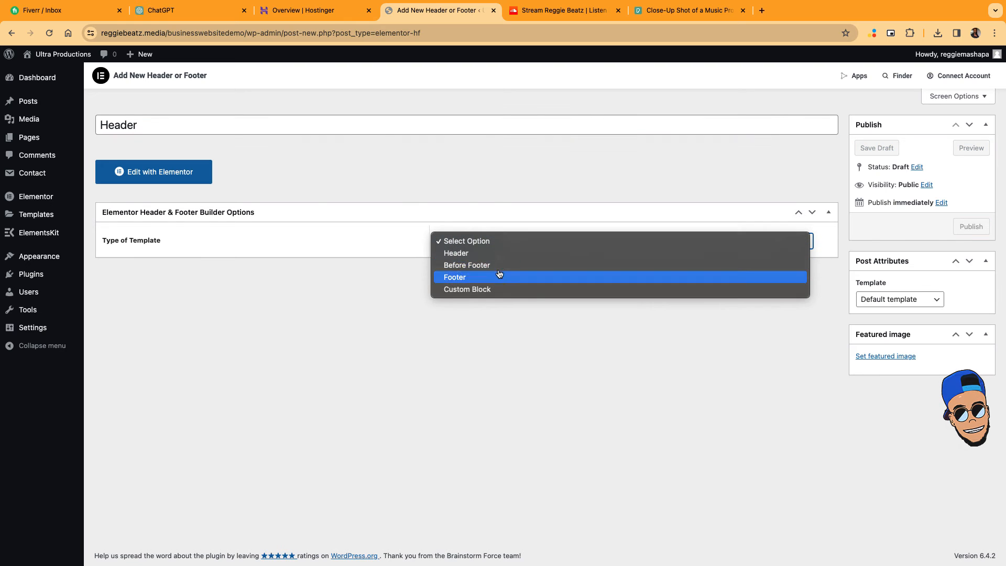
{"action": "left_click", "coordinate": [500, 251]}
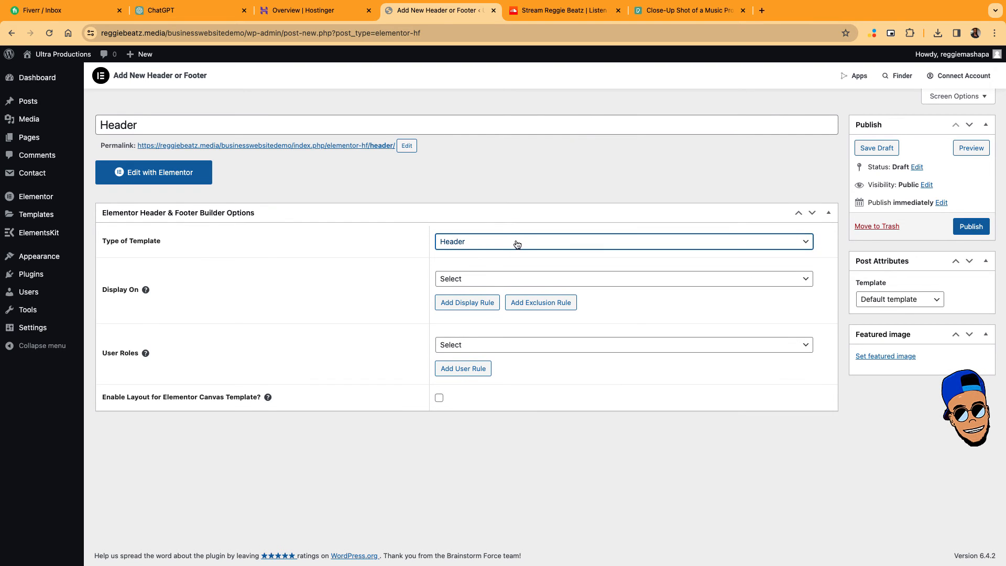
Publish the header template for display on the Entire Website and open it for editing with Elementor.
{"action": "left_click", "coordinate": [493, 285]}
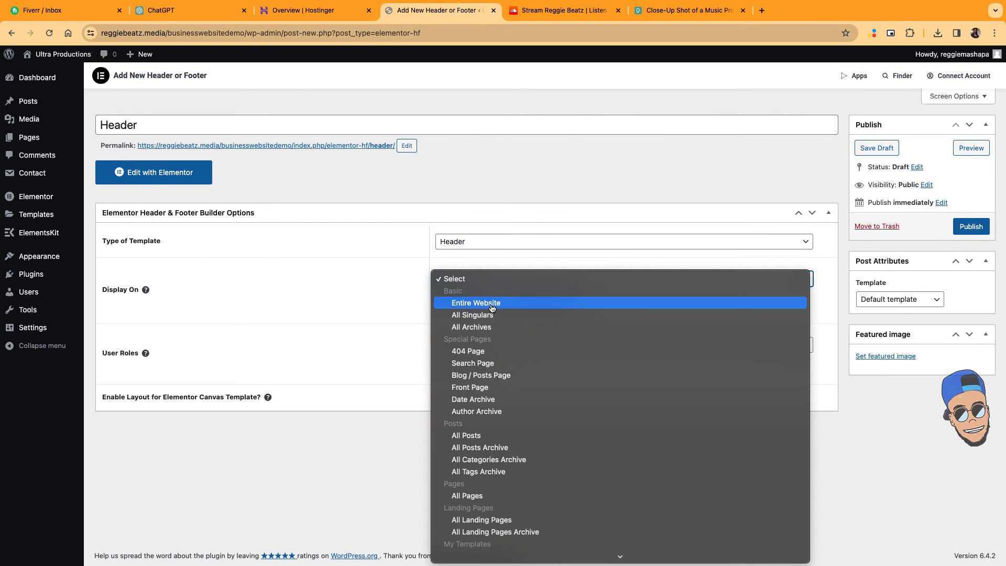
{"action": "left_click", "coordinate": [490, 303]}
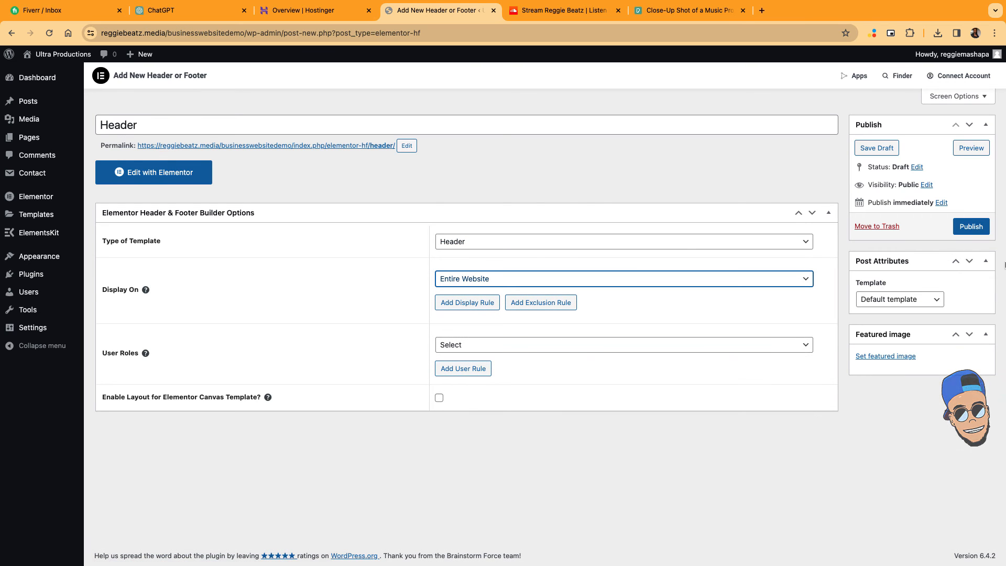
{"action": "left_click", "coordinate": [973, 226]}
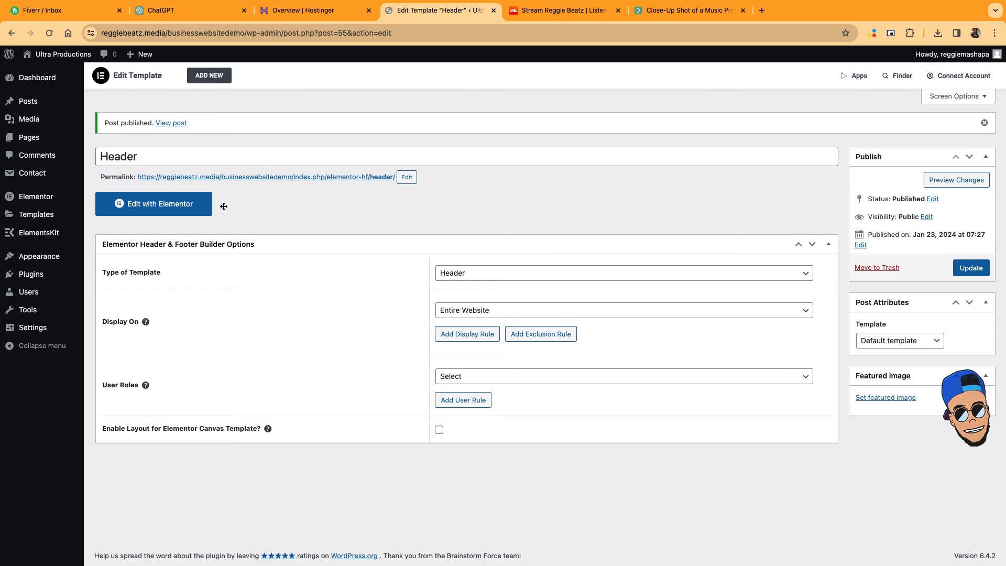
{"action": "left_click", "coordinate": [170, 210]}
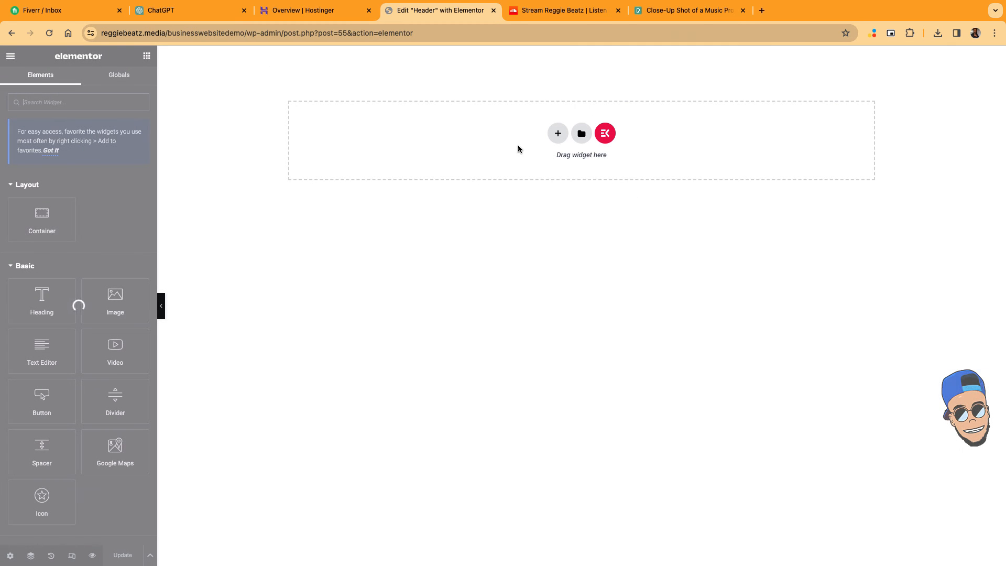
Look through the Header blocks in the Elementor template library, closing it without inserting any.
{"action": "left_click", "coordinate": [582, 135]}
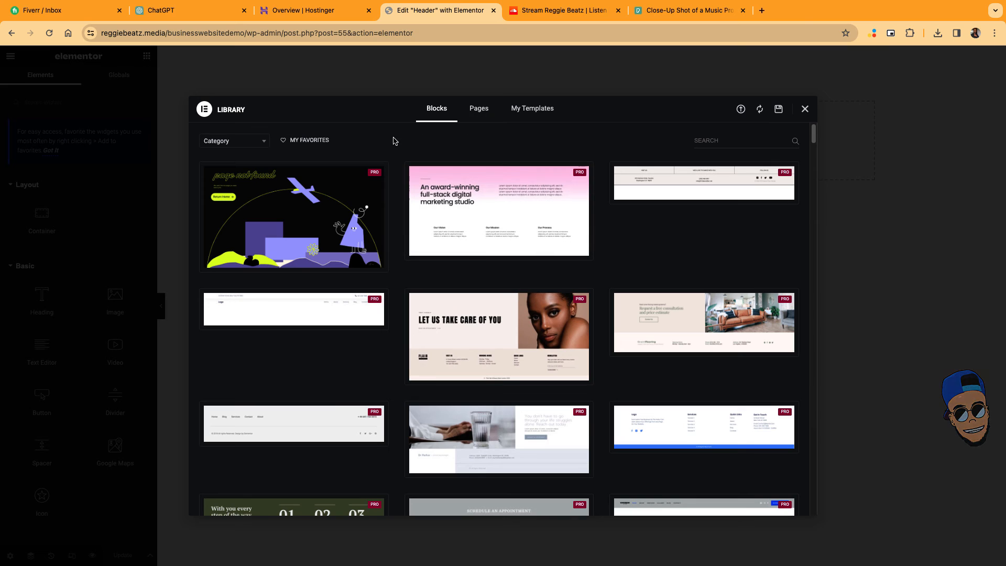
{"action": "left_click", "coordinate": [240, 142]}
{"action": "scroll", "coordinate": [236, 210], "scroll_direction": "down", "scroll_amount": 5}
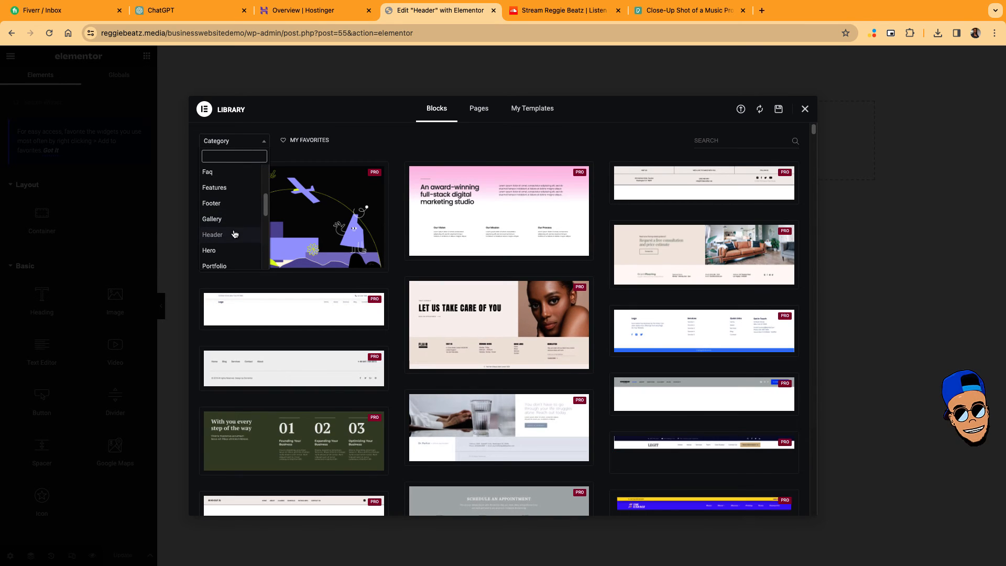
{"action": "left_click", "coordinate": [234, 235]}
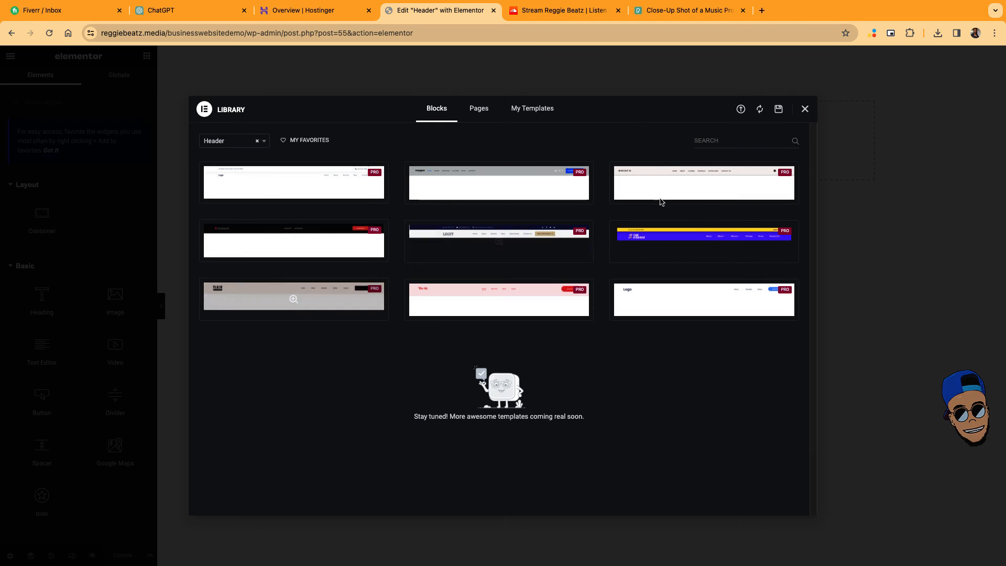
{"action": "left_click", "coordinate": [805, 110]}
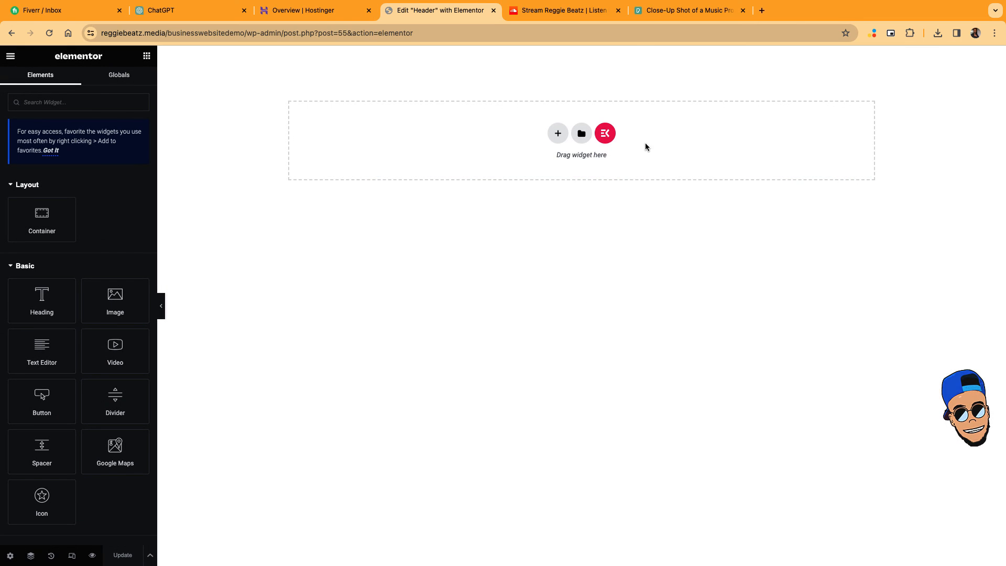
Open the ElementsKit template library and filter its sections to the Header category.
{"action": "left_click", "coordinate": [605, 134]}
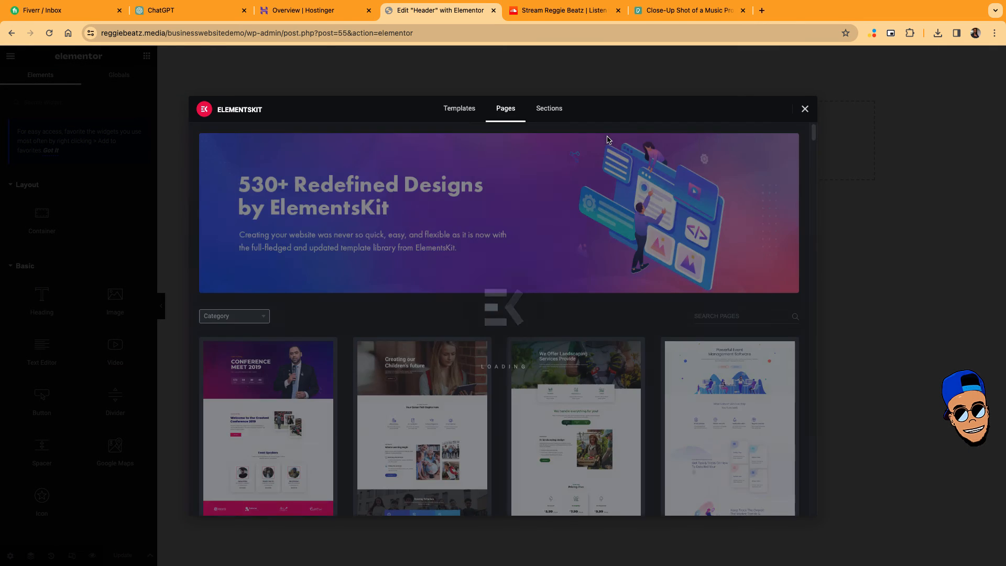
{"action": "scroll", "coordinate": [556, 130], "scroll_direction": "down", "scroll_amount": 10}
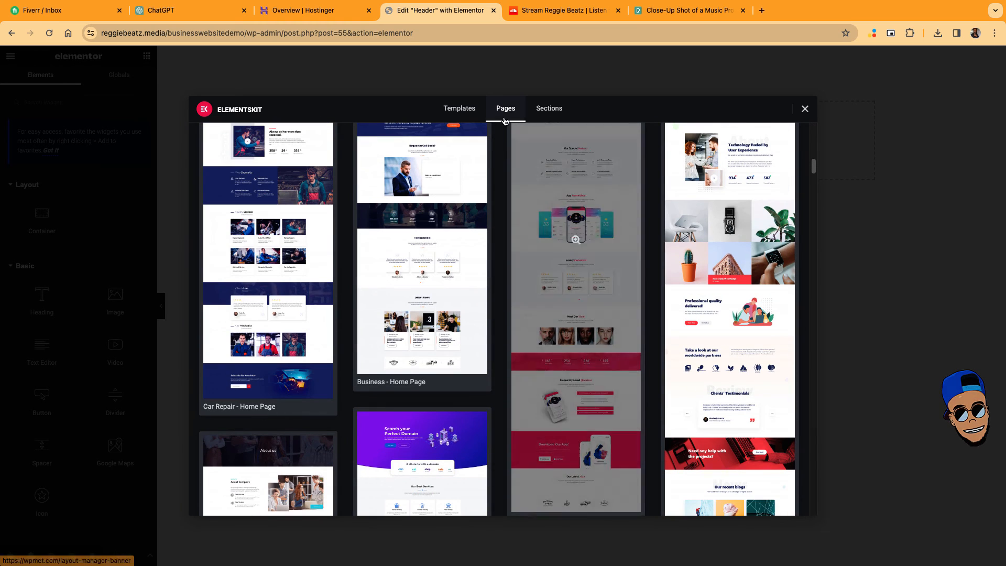
{"action": "left_click", "coordinate": [545, 108]}
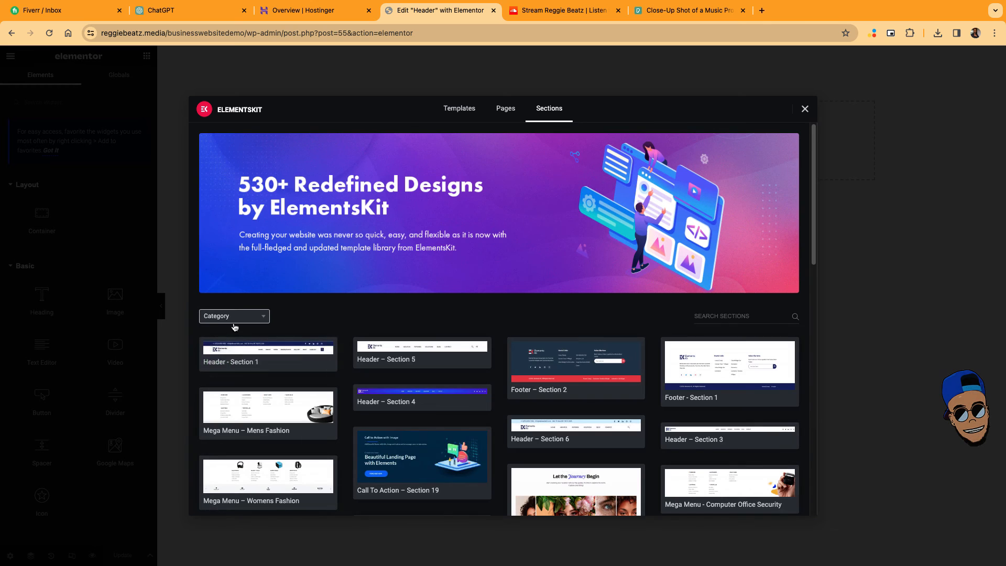
{"action": "left_click", "coordinate": [237, 320]}
{"action": "scroll", "coordinate": [226, 355], "scroll_direction": "down", "scroll_amount": 3}
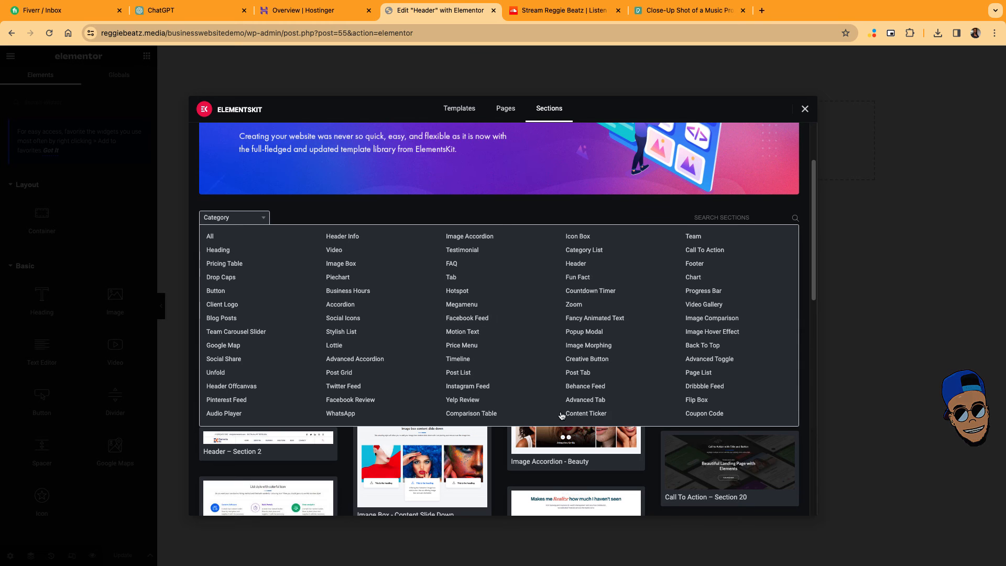
{"action": "left_click", "coordinate": [575, 264]}
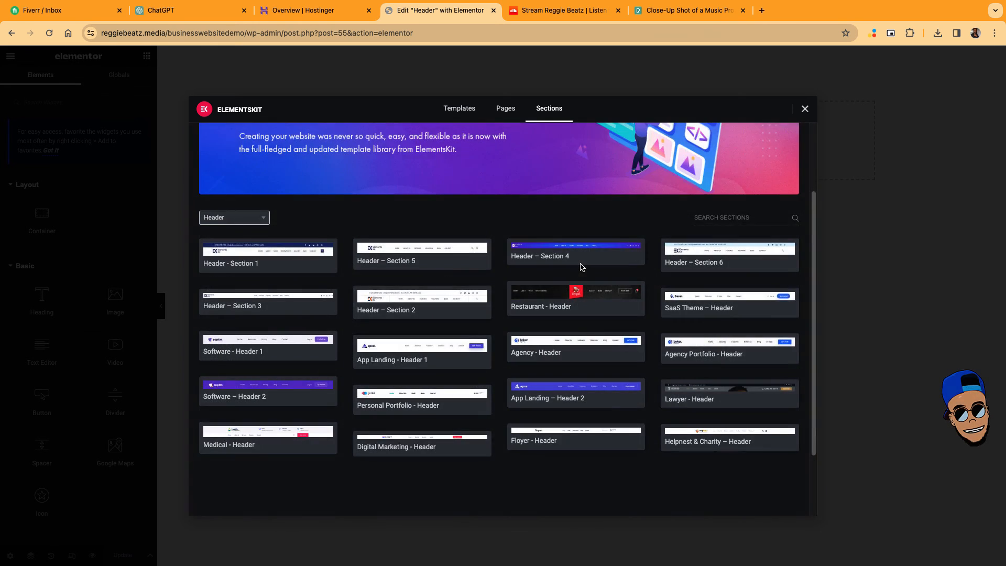
Insert the "Header – Section 5" design into the header template.
{"action": "scroll", "coordinate": [524, 283], "scroll_direction": "down", "scroll_amount": 2}
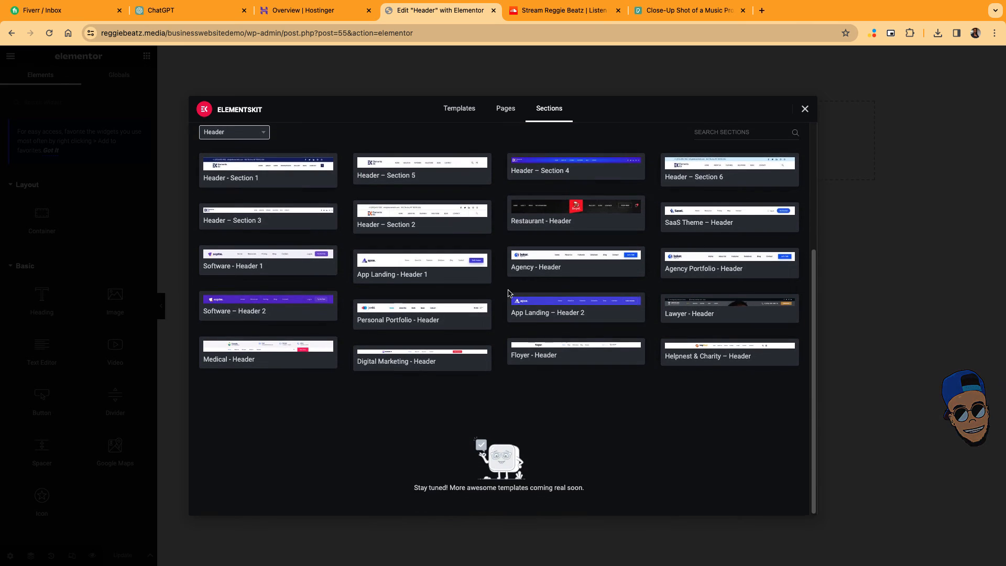
{"action": "mouse_move", "coordinate": [576, 200]}
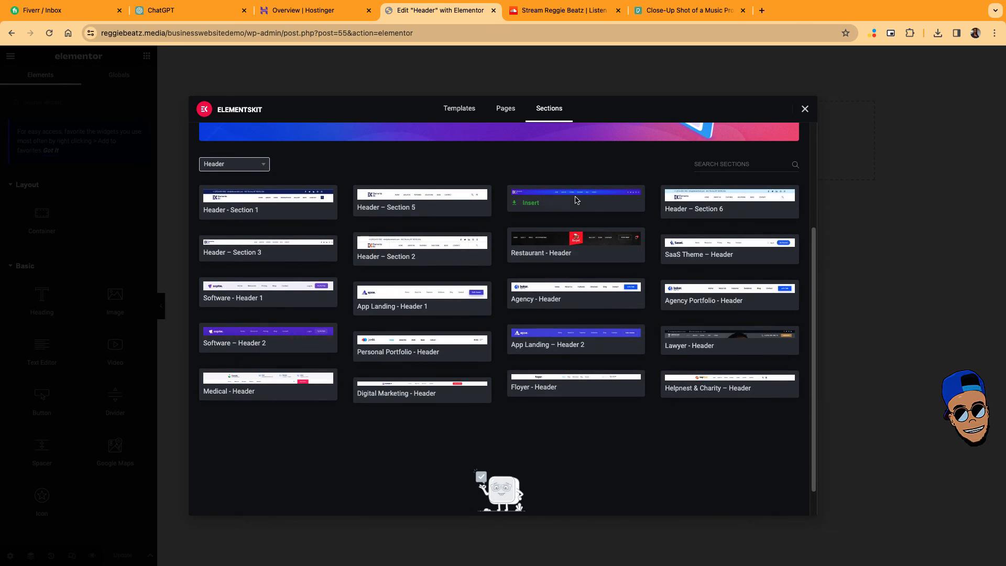
{"action": "mouse_move", "coordinate": [719, 218]}
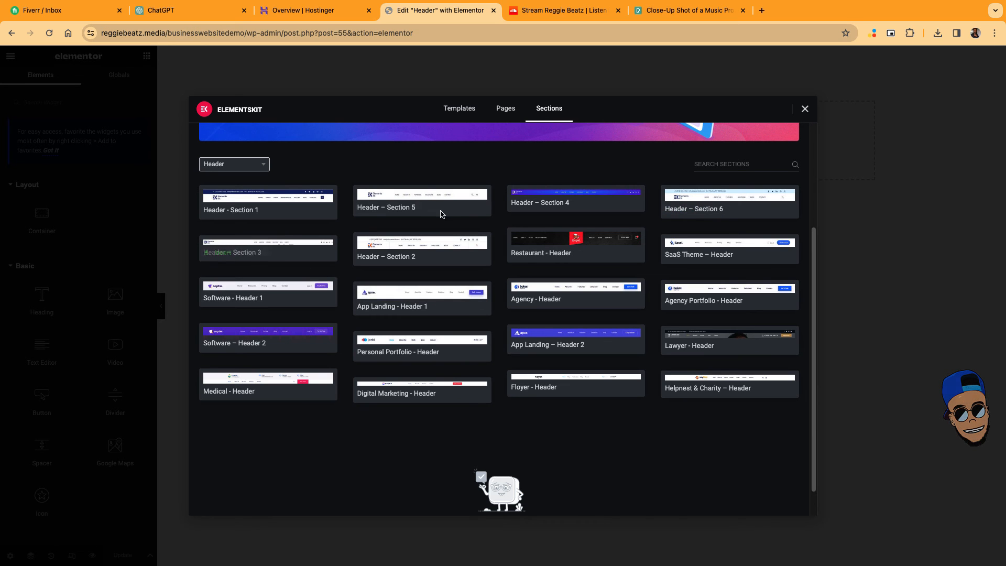
{"action": "mouse_move", "coordinate": [420, 217]}
{"action": "left_click", "coordinate": [376, 209]}
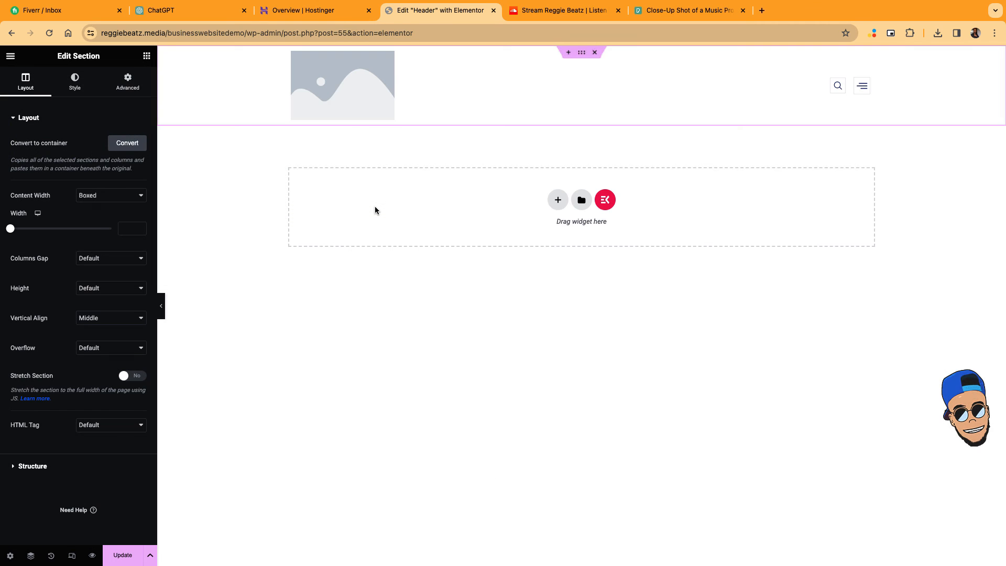
Replace the header's placeholder logo with Partner_img-3-1.png from the media library.
{"action": "left_click", "coordinate": [348, 90]}
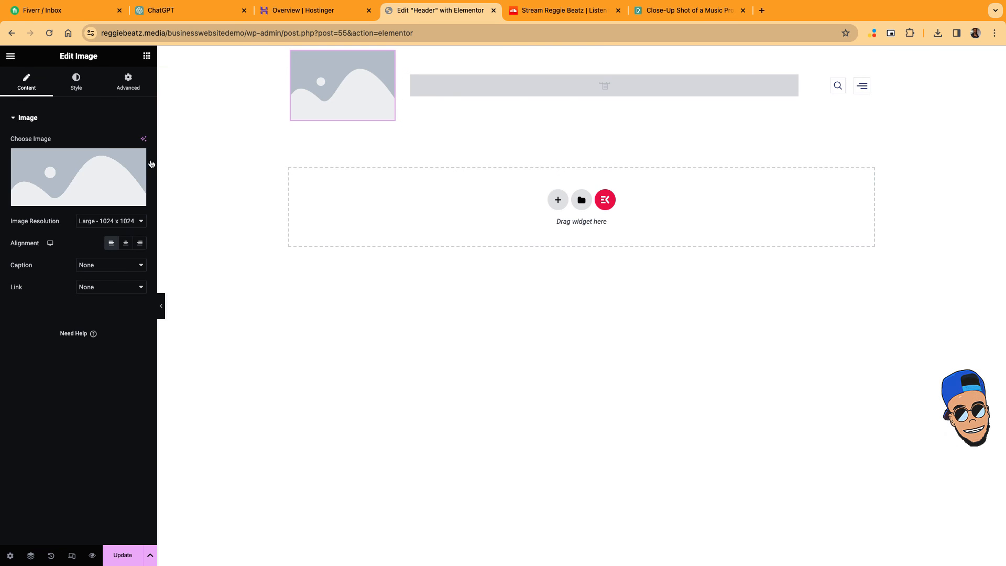
{"action": "left_click", "coordinate": [93, 159]}
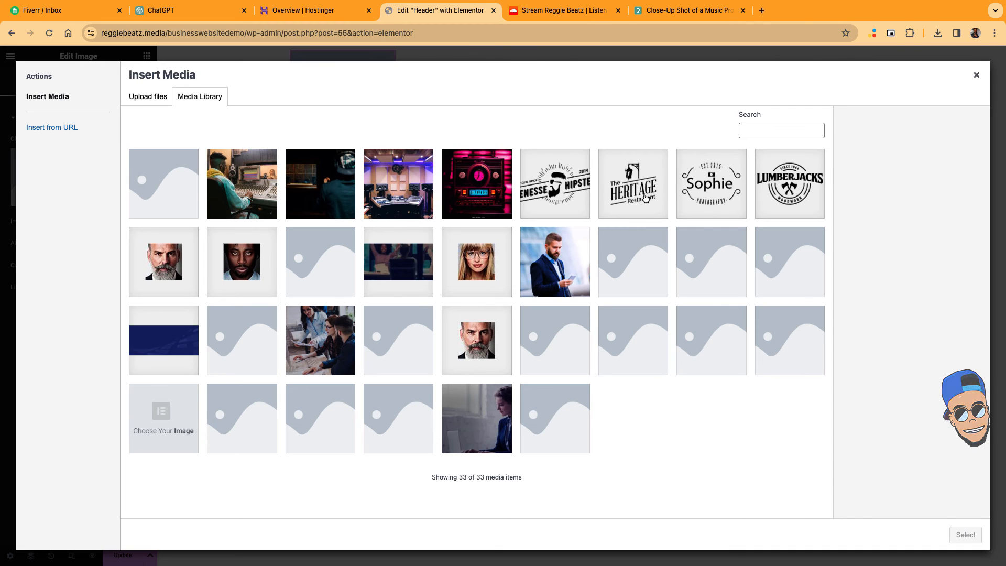
{"action": "left_click", "coordinate": [567, 189]}
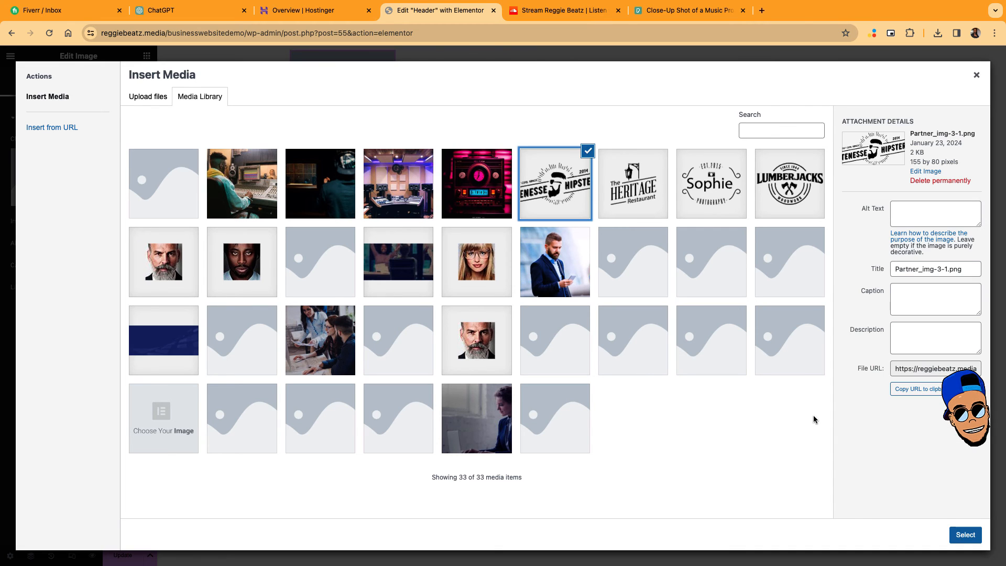
{"action": "left_click", "coordinate": [964, 532]}
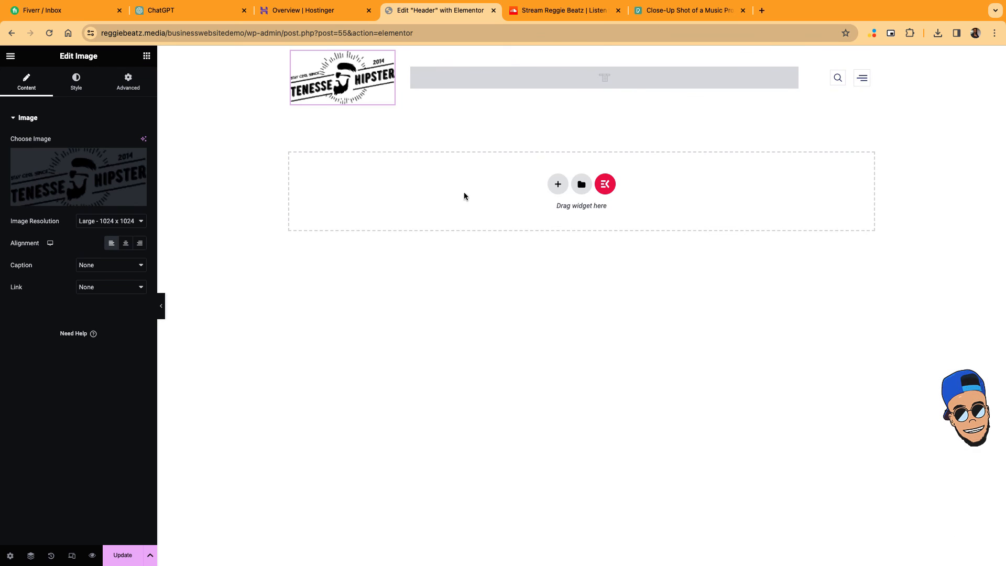
Reduce the header logo's width to 116 px and centre its alignment.
{"action": "left_click", "coordinate": [76, 84]}
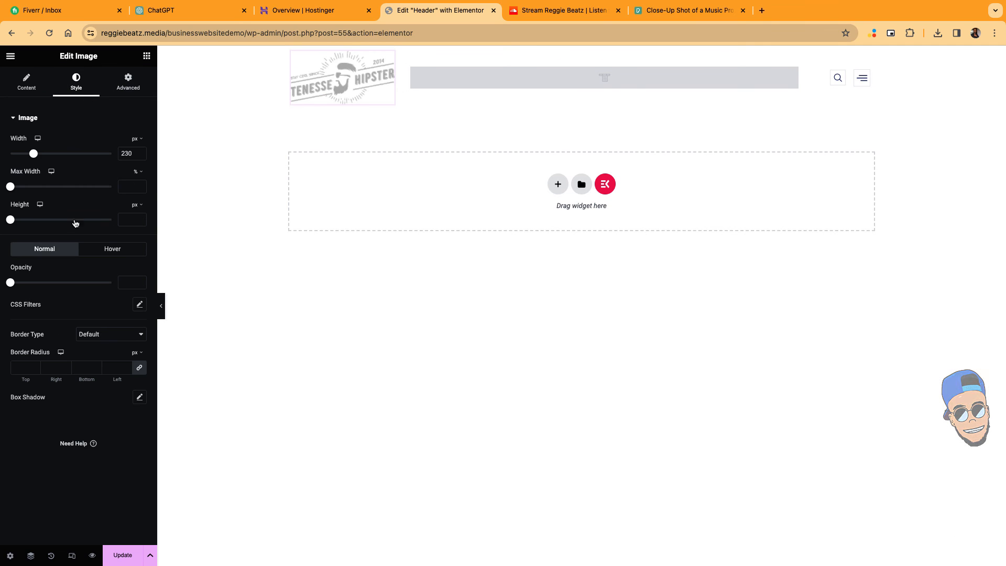
{"action": "left_click_drag", "start_coordinate": [30, 159], "coordinate": [21, 162]}
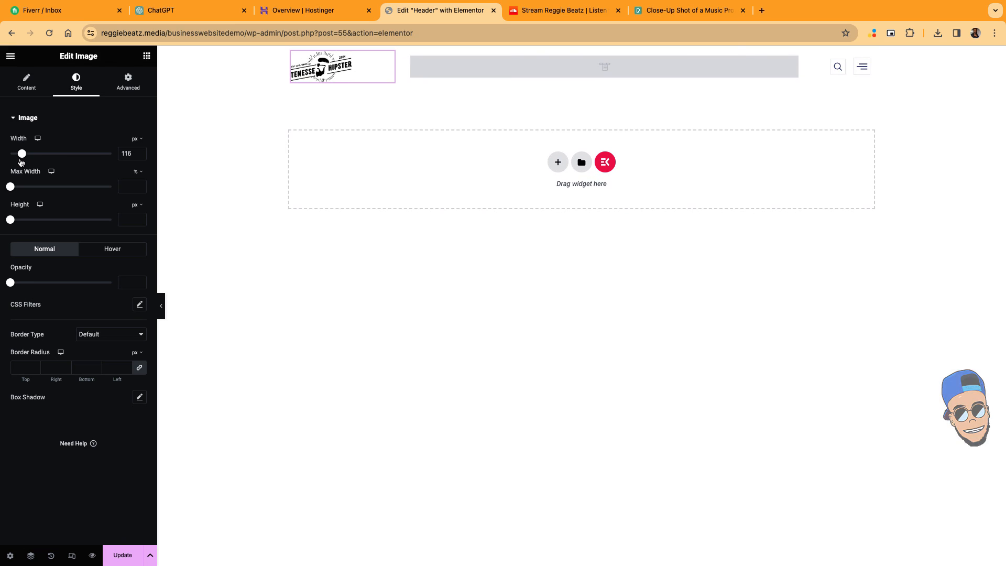
{"action": "left_click", "coordinate": [34, 93]}
{"action": "left_click", "coordinate": [126, 243]}
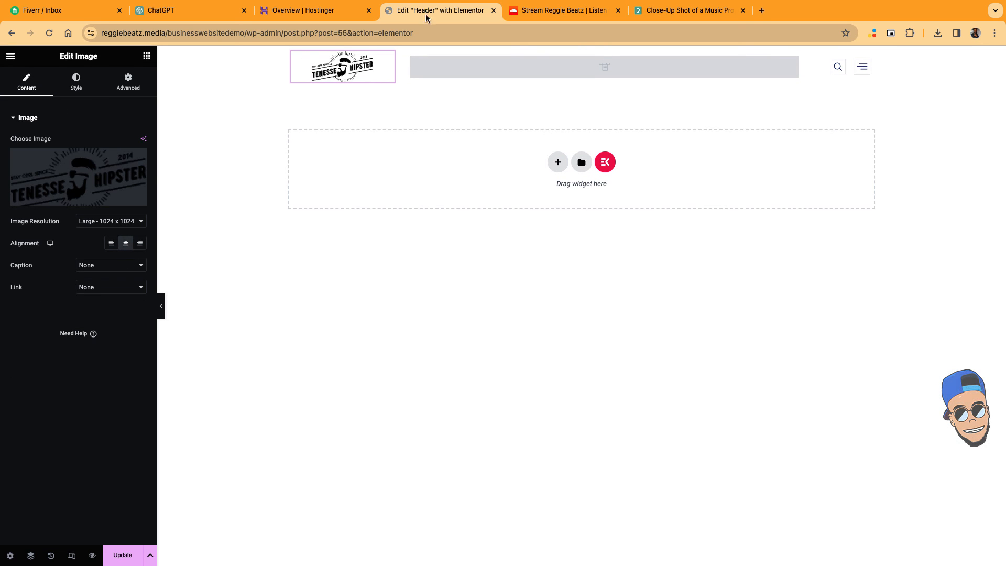
Update the header template and load the businesswebsitedemo front page in place of the SoundCloud page.
{"action": "left_click", "coordinate": [554, 74]}
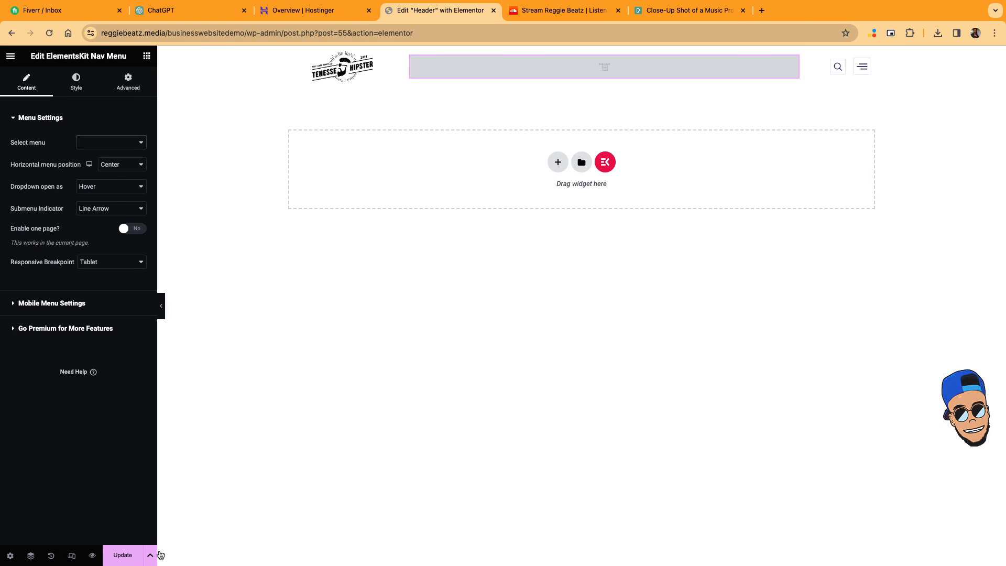
{"action": "left_click", "coordinate": [131, 558]}
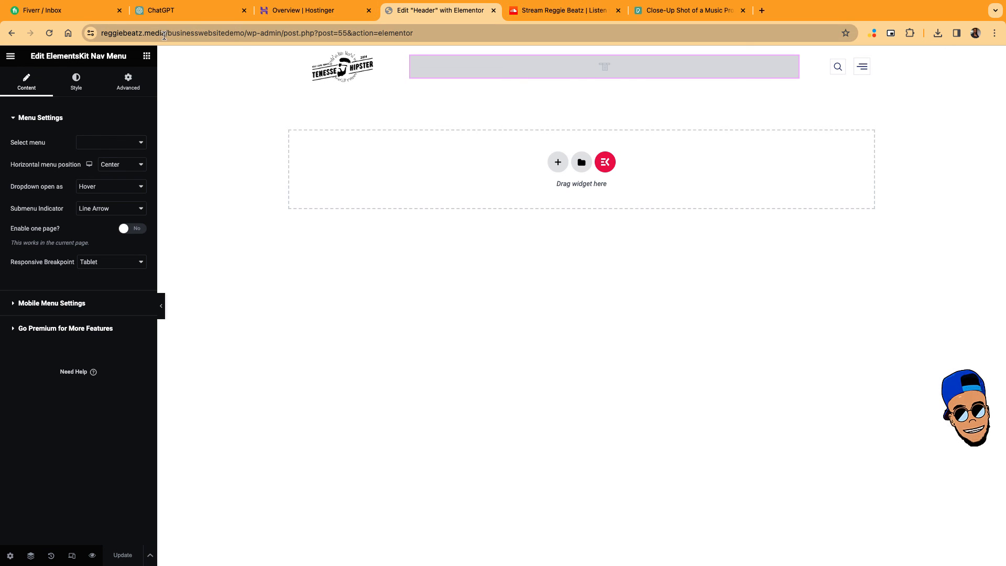
{"action": "left_click_drag", "start_coordinate": [167, 34], "coordinate": [101, 32]}
{"action": "left_click_drag", "start_coordinate": [266, 33], "coordinate": [268, 33]}
{"action": "key", "text": "ctrl+c"}
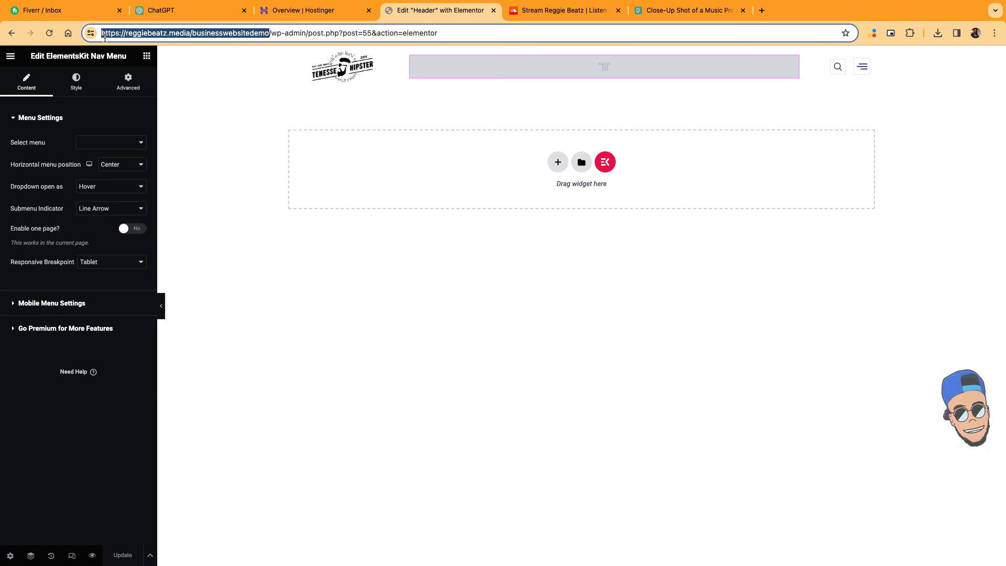
{"action": "left_click", "coordinate": [569, 11]}
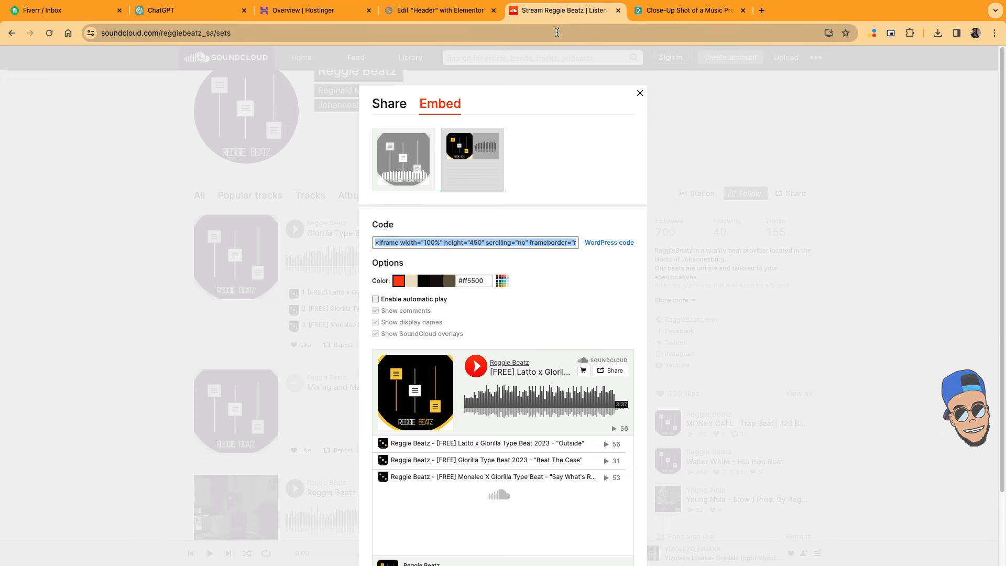
{"action": "left_click", "coordinate": [555, 33]}
{"action": "key", "text": "ctrl+v"}
{"action": "key", "text": "Return"}
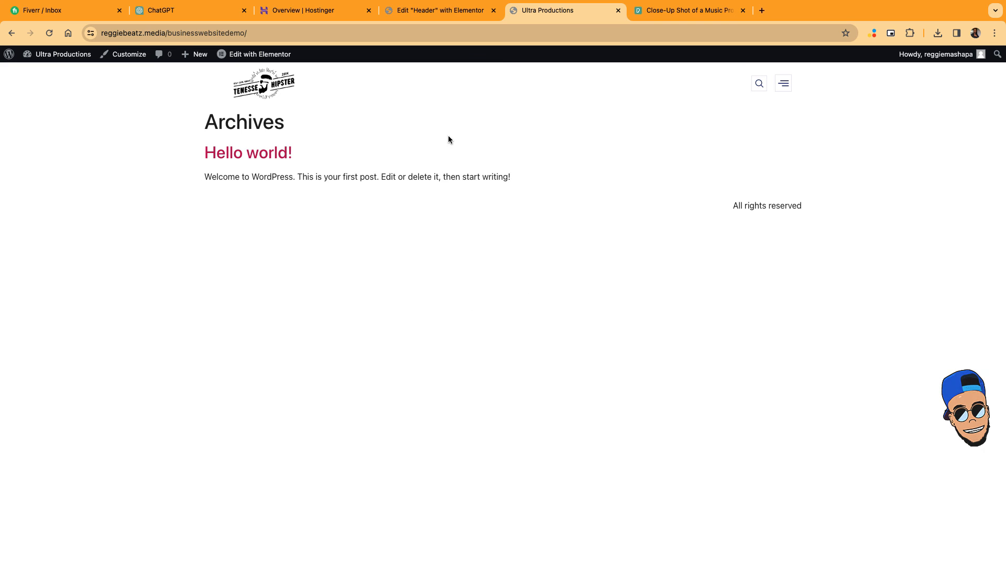
Customize the homepage settings to display the static page Home, publish the change and leave the customizer.
{"action": "left_click", "coordinate": [135, 62]}
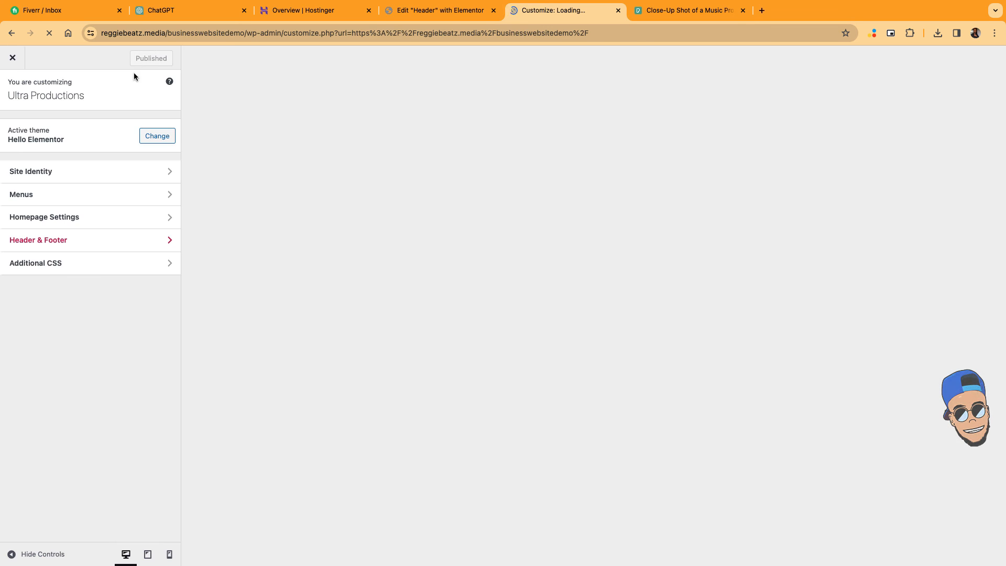
{"action": "left_click", "coordinate": [57, 217]}
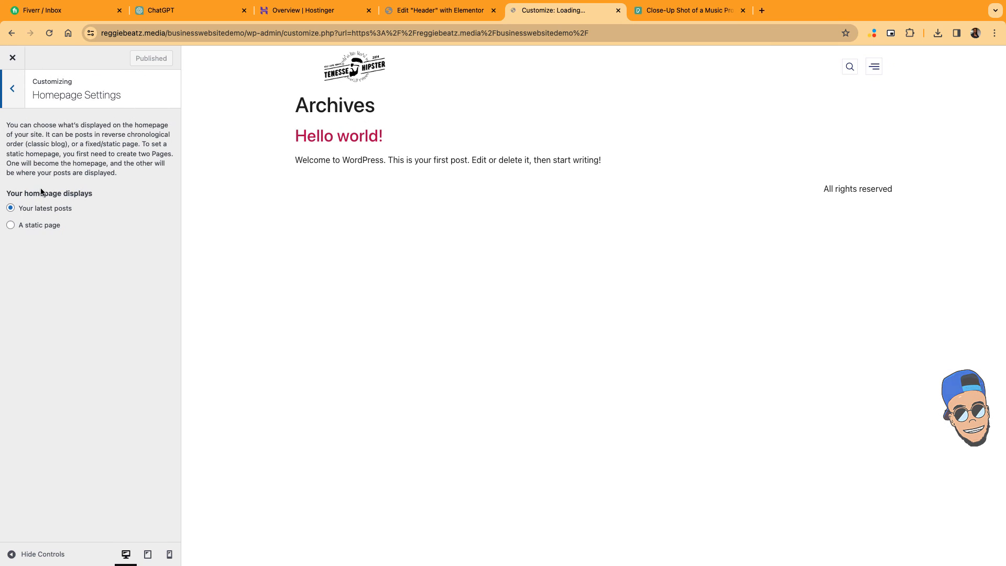
{"action": "left_click", "coordinate": [49, 230]}
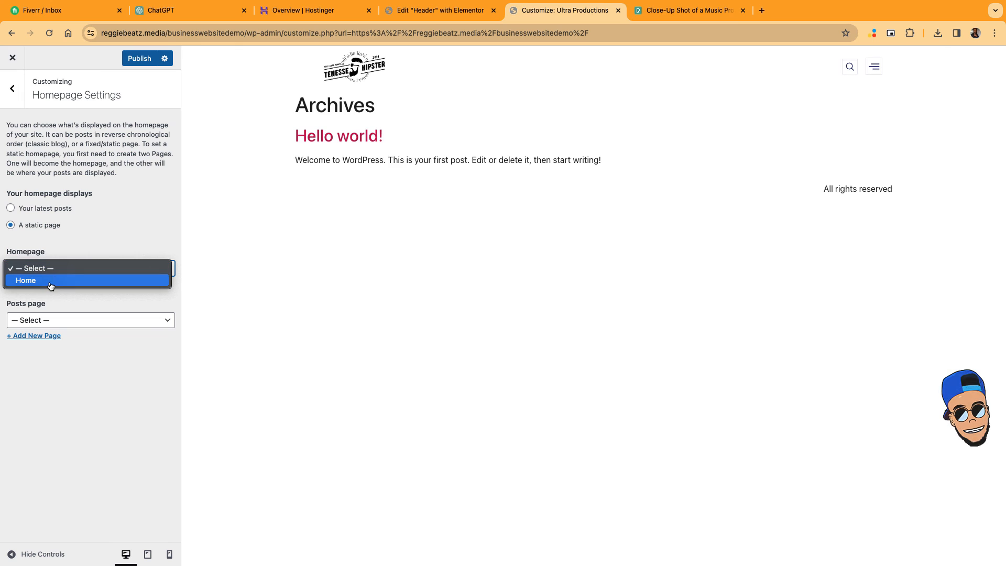
{"action": "left_click", "coordinate": [51, 281]}
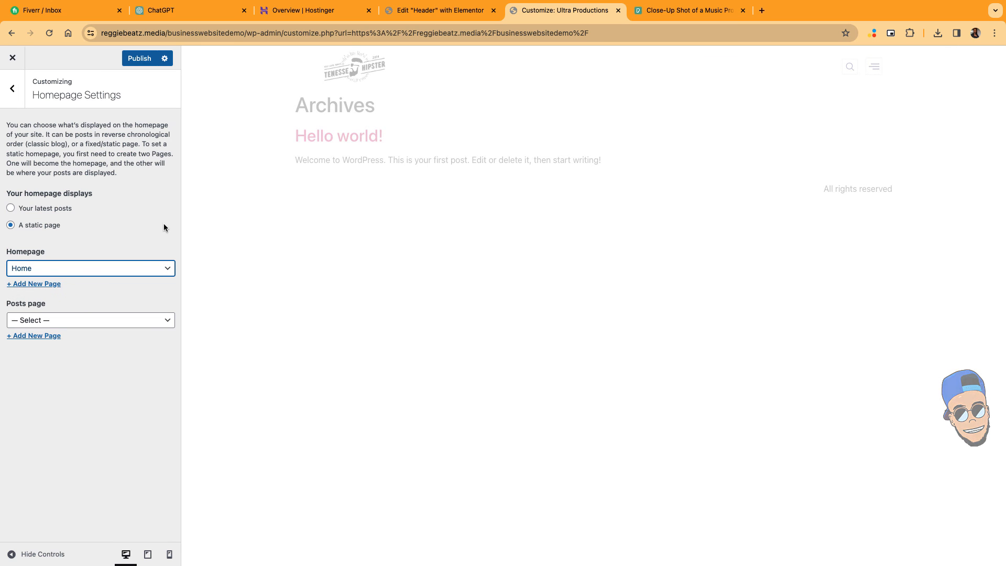
{"action": "left_click", "coordinate": [137, 58]}
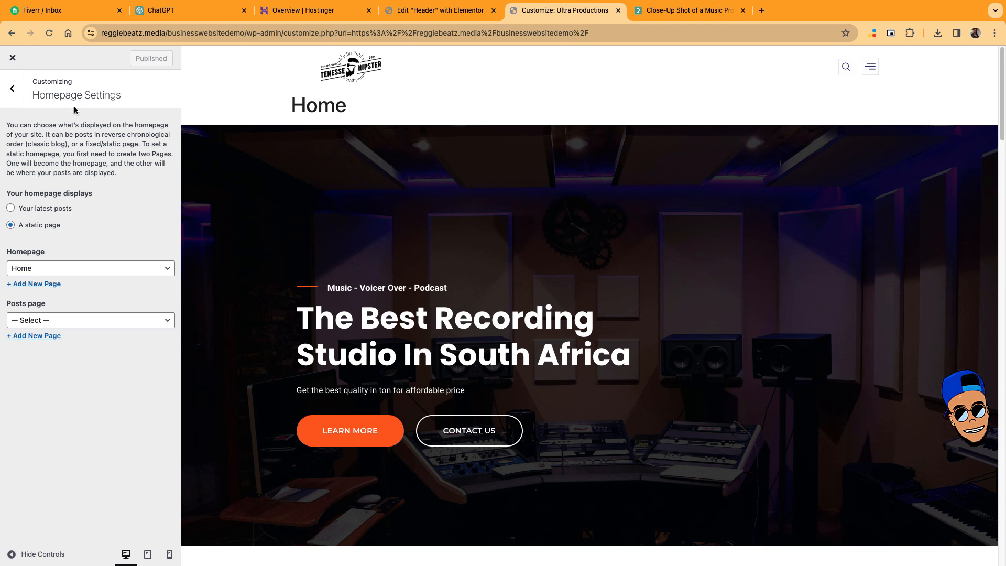
{"action": "double_click", "coordinate": [353, 111]}
{"action": "left_click", "coordinate": [389, 113]}
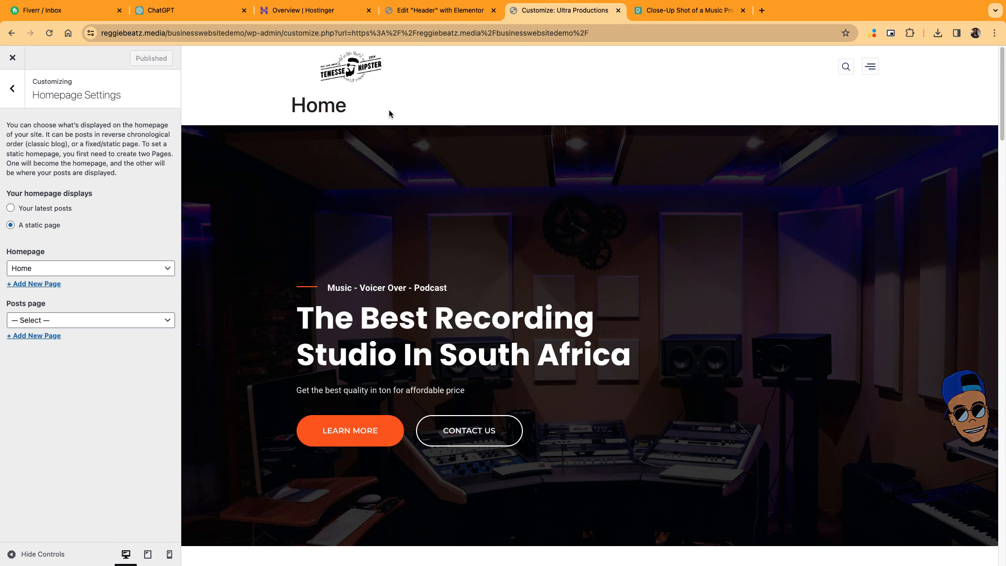
{"action": "left_click", "coordinate": [14, 66]}
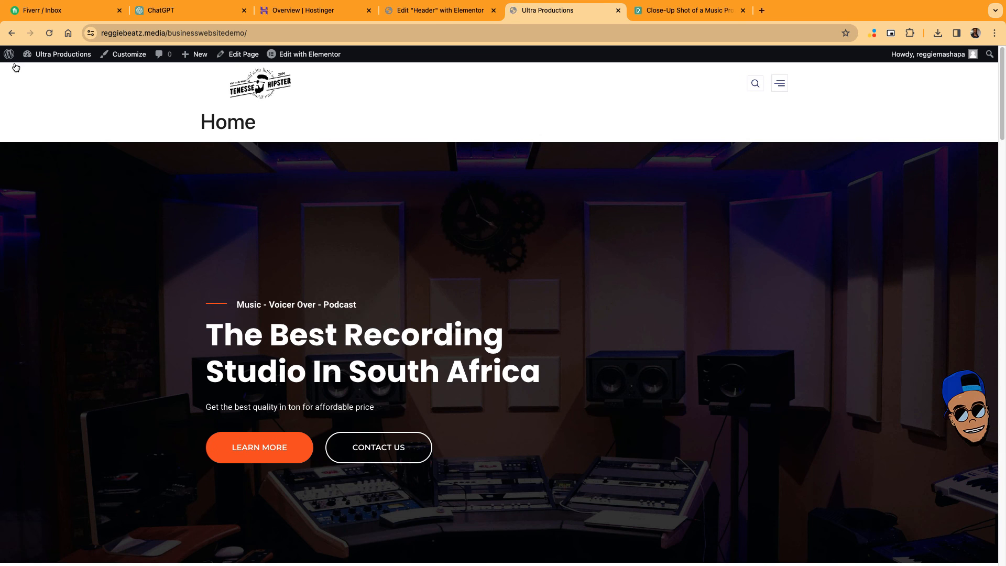
Open the Home page for editing with Elementor from the live site.
{"action": "scroll", "coordinate": [110, 175], "scroll_direction": "down", "scroll_amount": 1}
{"action": "scroll", "coordinate": [110, 174], "scroll_direction": "up", "scroll_amount": 1}
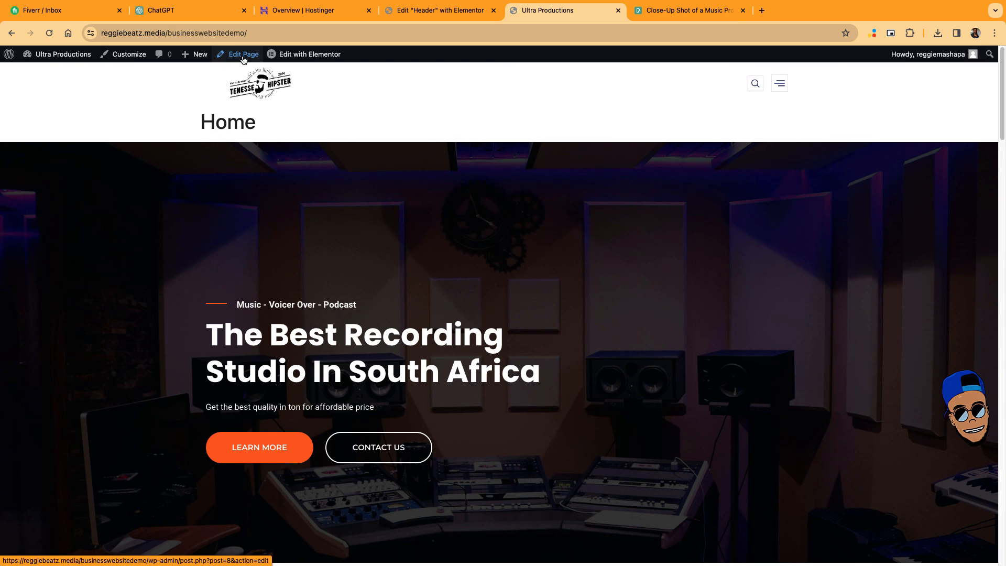
{"action": "mouse_move", "coordinate": [268, 56]}
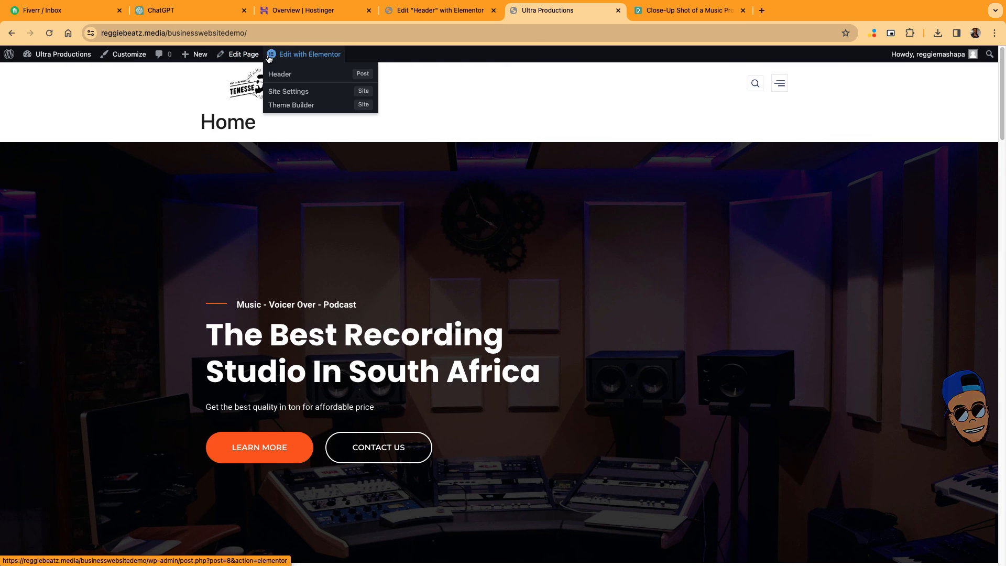
{"action": "left_click", "coordinate": [306, 55]}
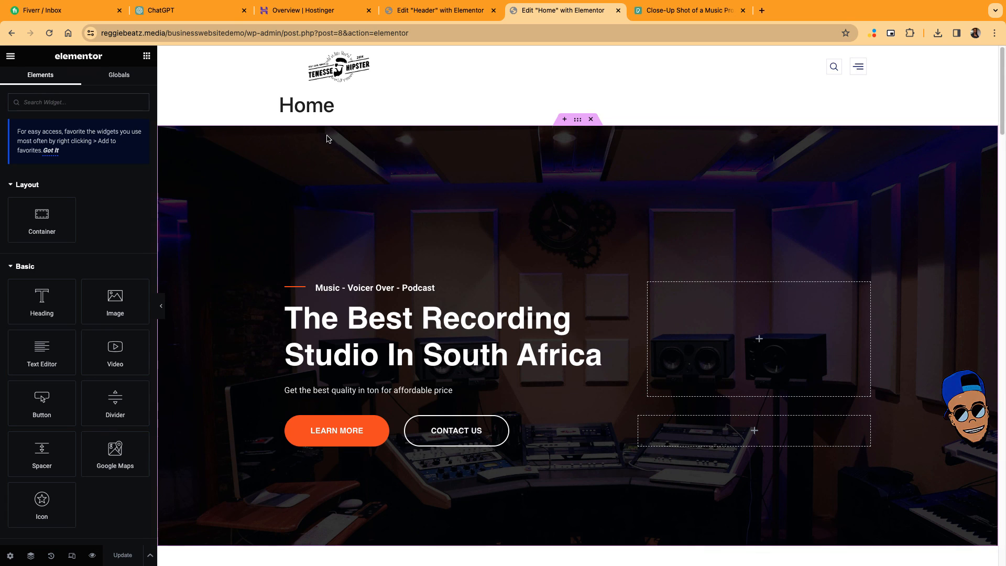
Hide the Home page's title in its general page settings and update the page.
{"action": "left_click", "coordinate": [578, 121]}
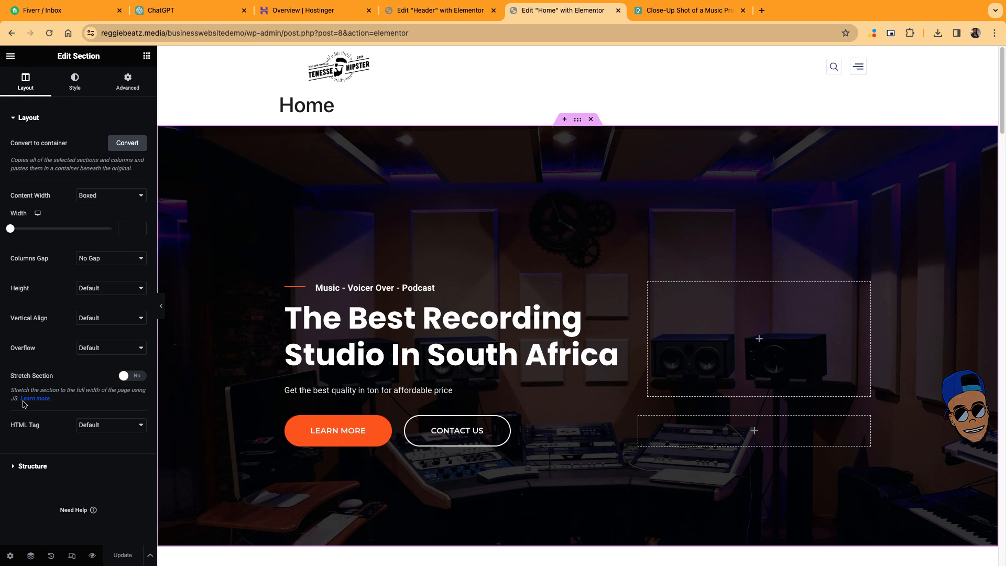
{"action": "left_click", "coordinate": [10, 555]}
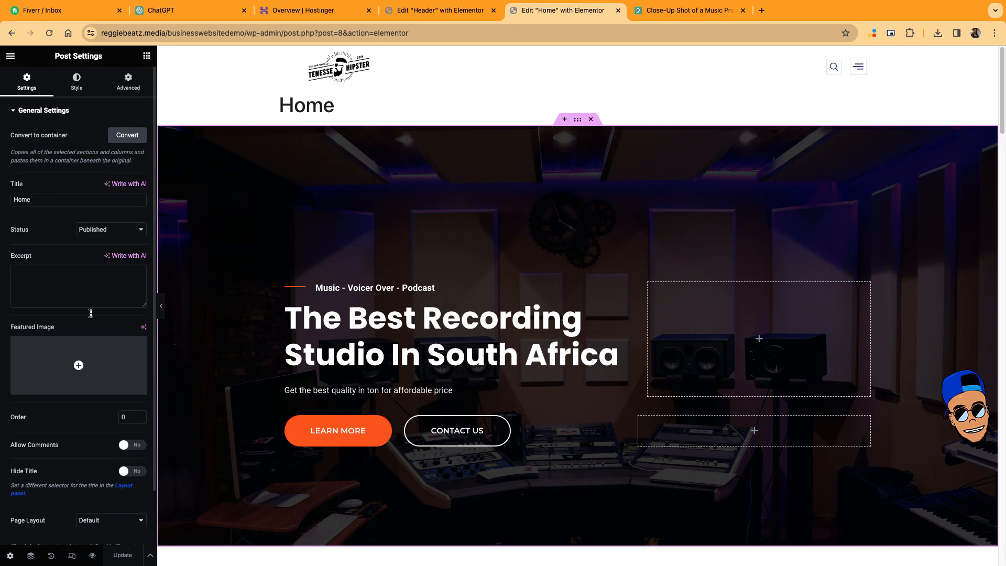
{"action": "scroll", "coordinate": [86, 408], "scroll_direction": "down", "scroll_amount": 2}
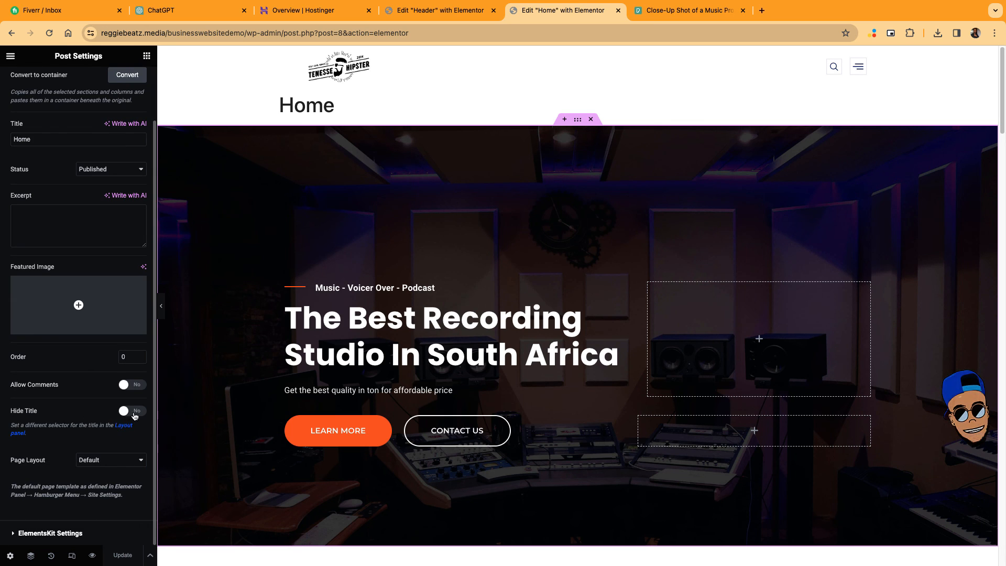
{"action": "left_click", "coordinate": [132, 412]}
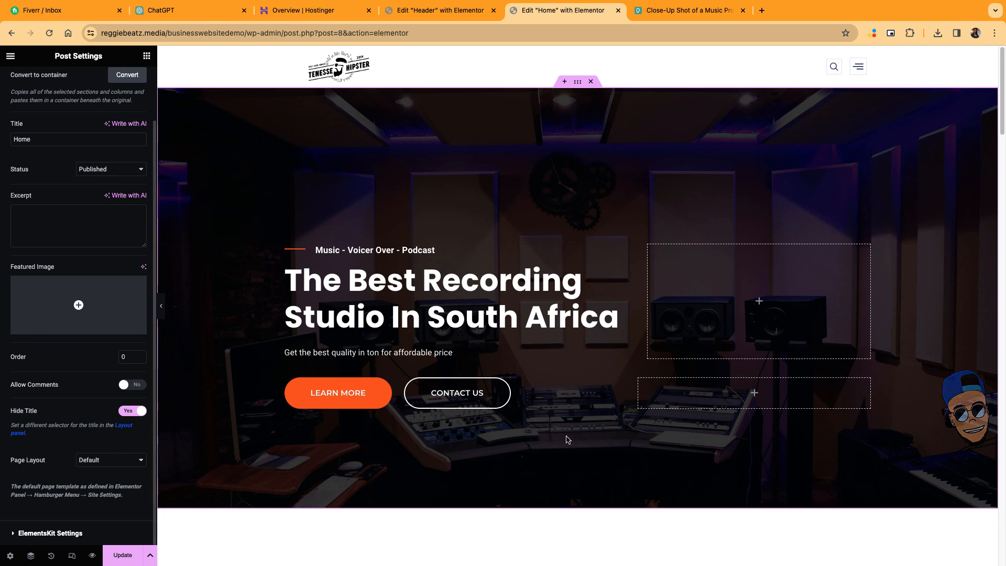
{"action": "left_click", "coordinate": [126, 555]}
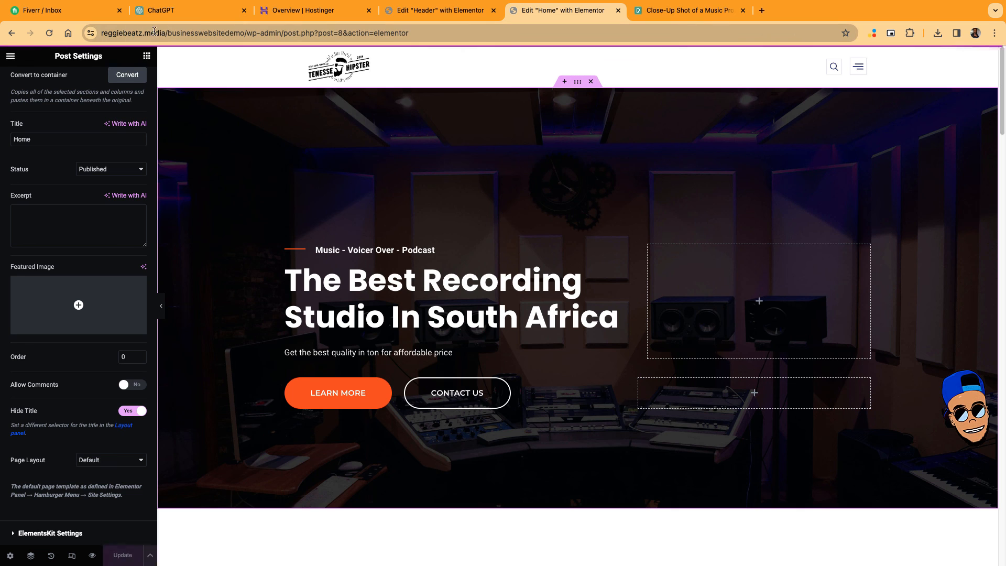
Preview the updated Home page in a new tab and review its sections from the hero down to the testimonials.
{"action": "left_click", "coordinate": [249, 35]}
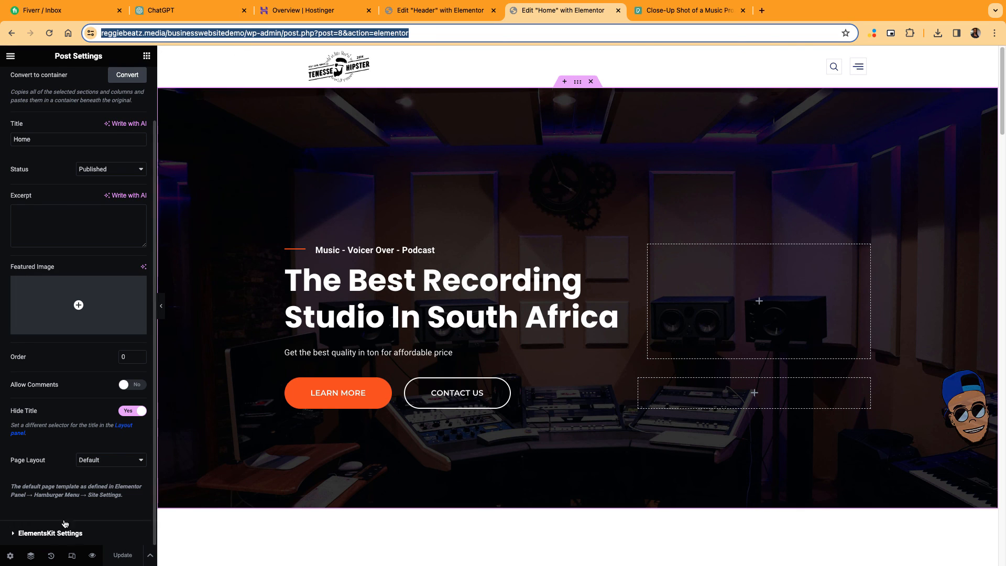
{"action": "left_click", "coordinate": [92, 555]}
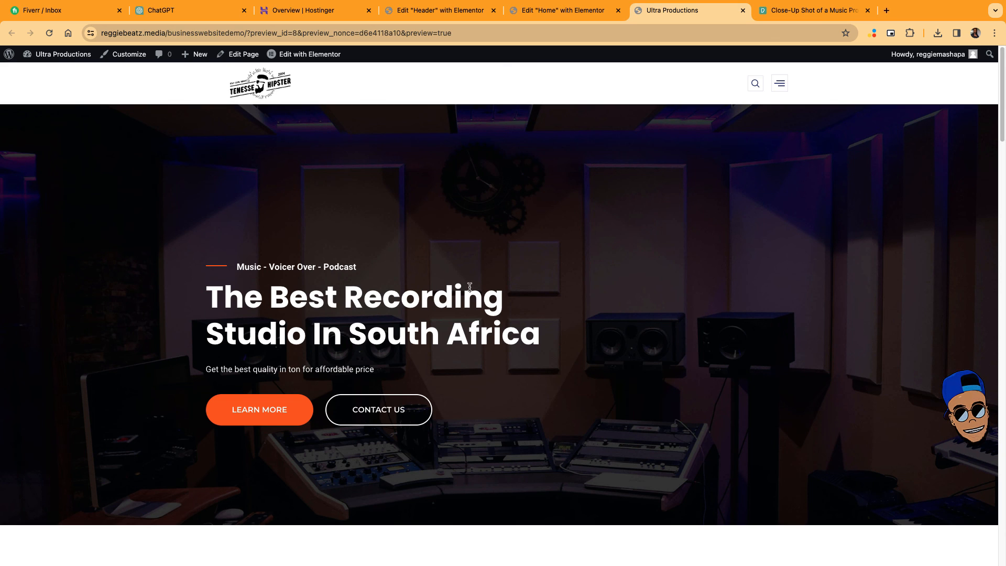
{"action": "scroll", "coordinate": [477, 289], "scroll_direction": "down", "scroll_amount": 8}
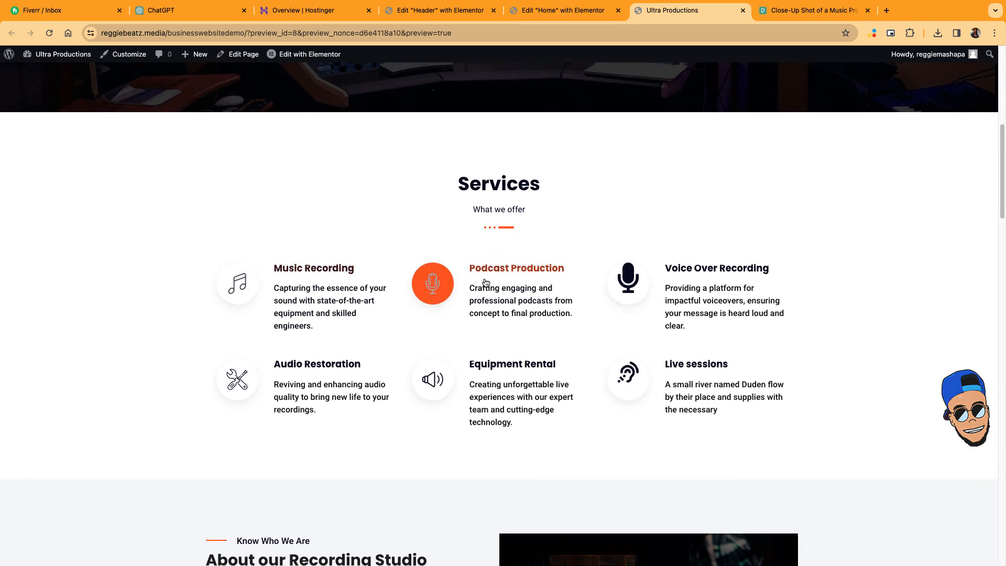
{"action": "scroll", "coordinate": [419, 283], "scroll_direction": "down", "scroll_amount": 6}
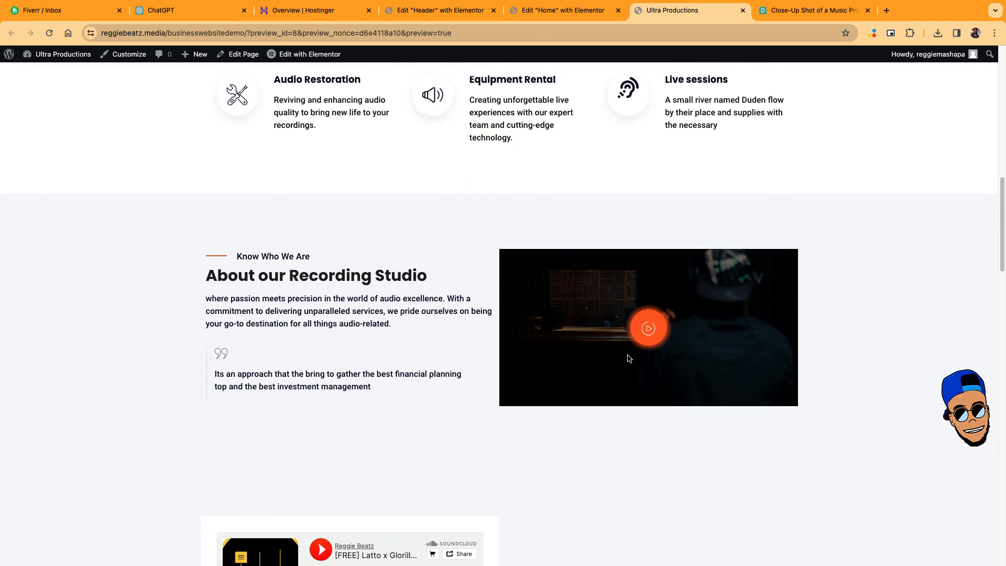
{"action": "scroll", "coordinate": [353, 267], "scroll_direction": "down", "scroll_amount": 7}
{"action": "scroll", "coordinate": [354, 267], "scroll_direction": "down", "scroll_amount": 18}
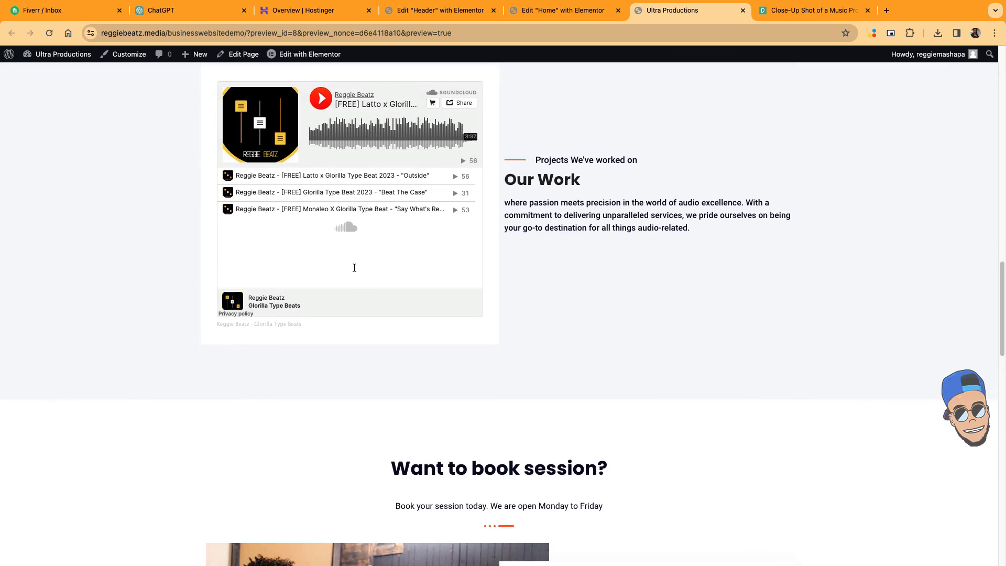
{"action": "scroll", "coordinate": [435, 281], "scroll_direction": "down", "scroll_amount": 8}
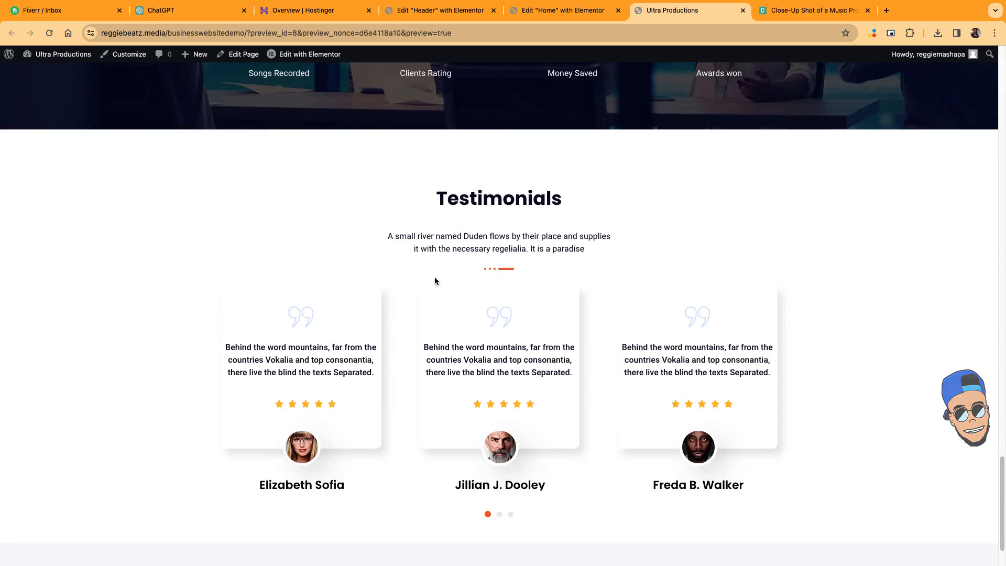
{"action": "scroll", "coordinate": [435, 278], "scroll_direction": "up", "scroll_amount": 14}
{"action": "scroll", "coordinate": [435, 277], "scroll_direction": "up", "scroll_amount": 20}
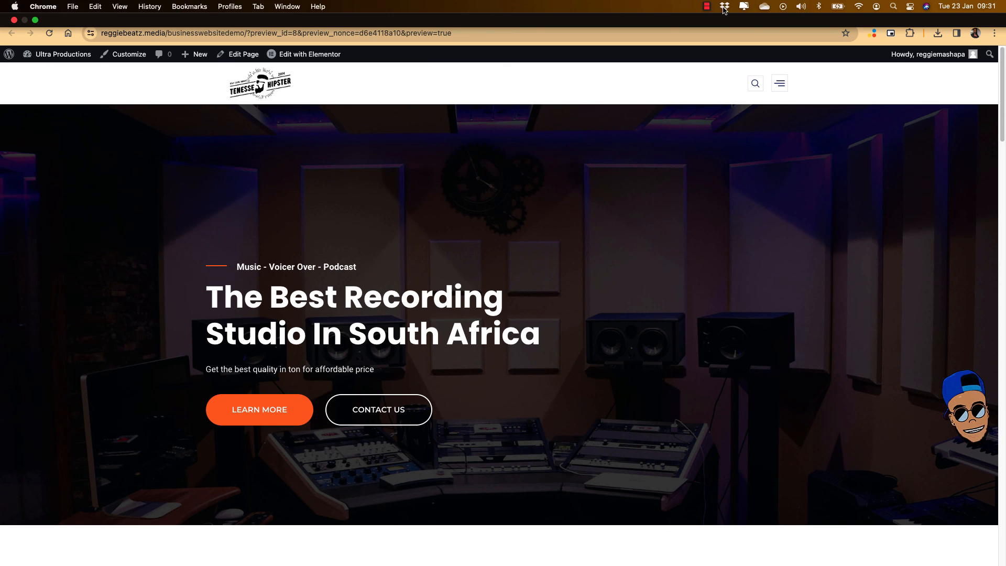
{"action": "left_click", "coordinate": [724, 5]}
{"action": "left_click", "coordinate": [723, 16]}
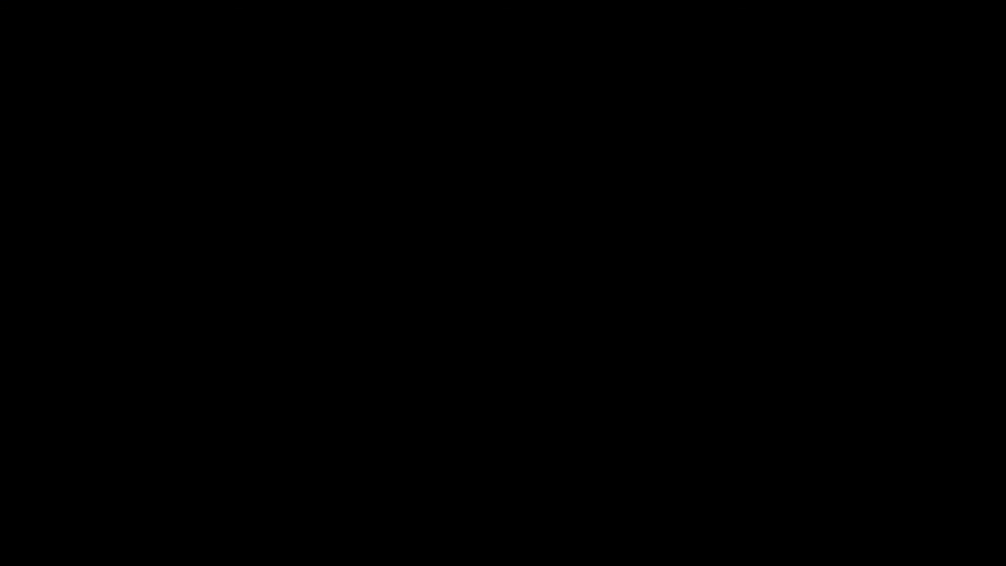